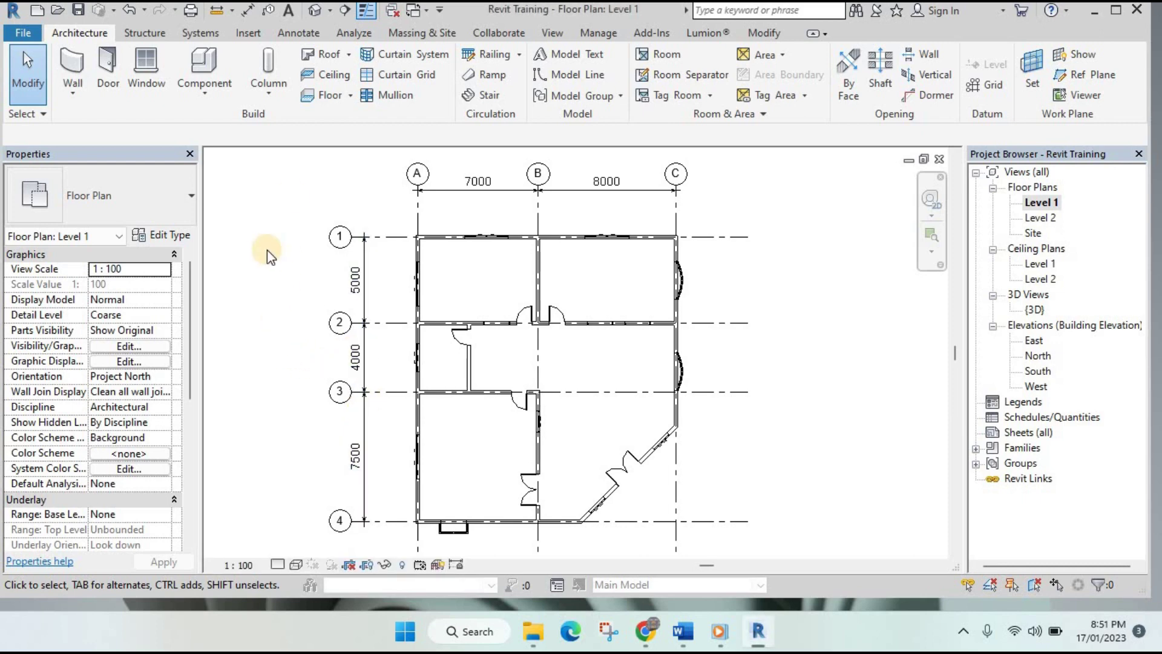
# - Look over the Floor dropdown options without choosing one, and pan the Level 1 plan
pyautogui.click(351, 96)
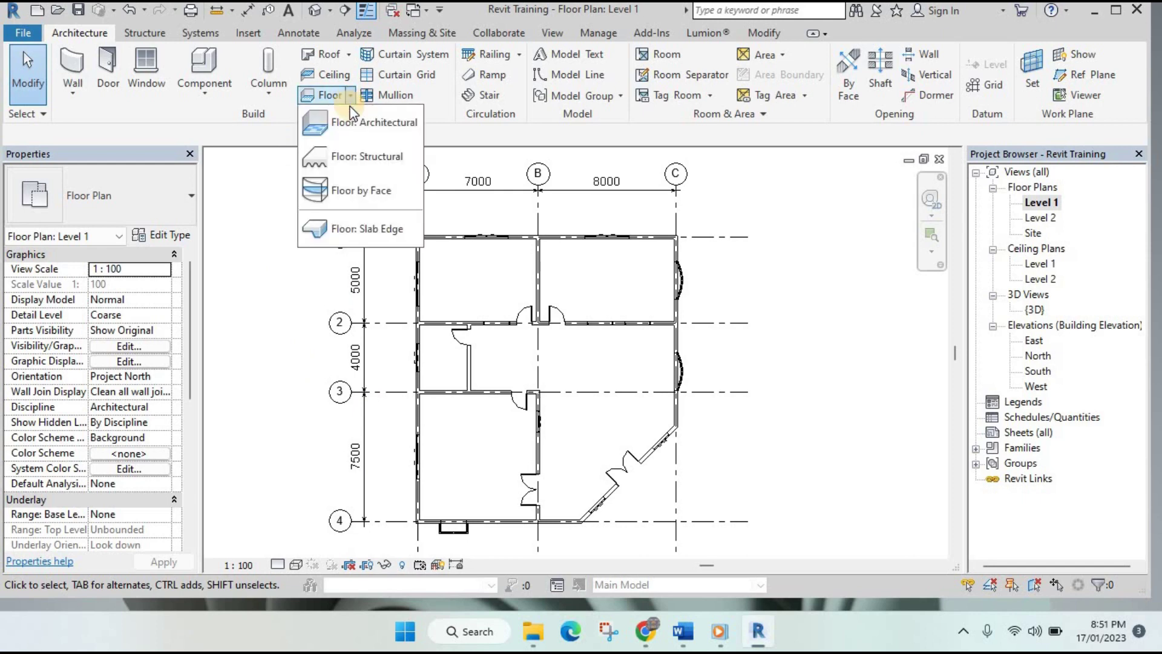
pyautogui.click(764, 263)
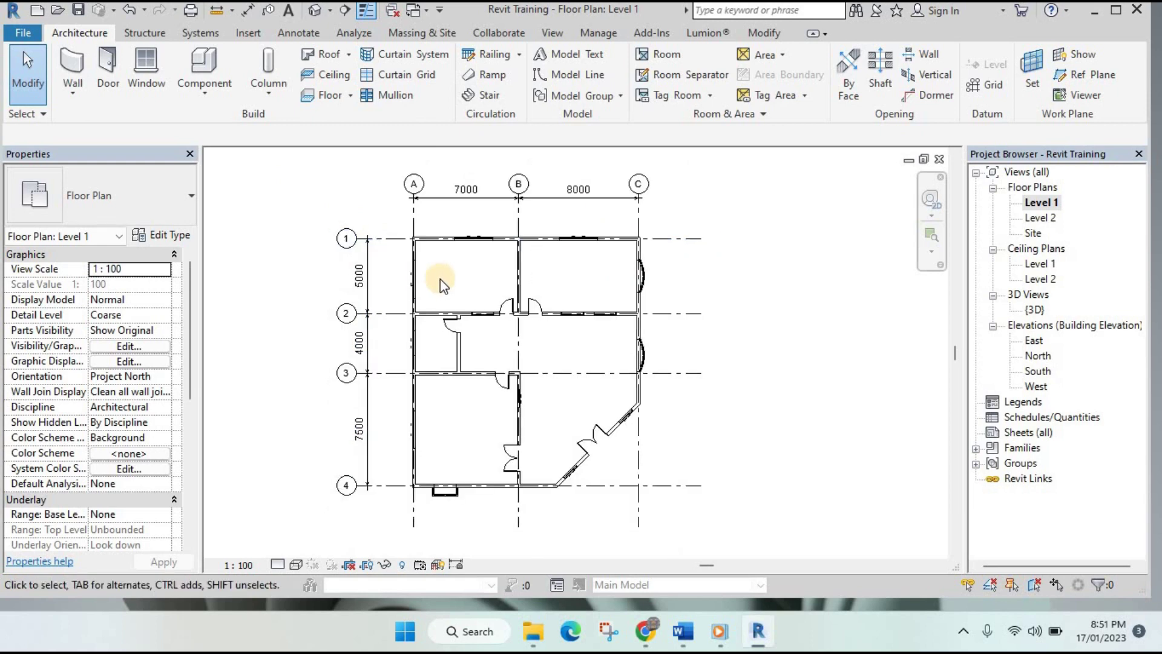
pyautogui.moveTo(436, 285); pyautogui.dragTo(431, 261, button='middle')
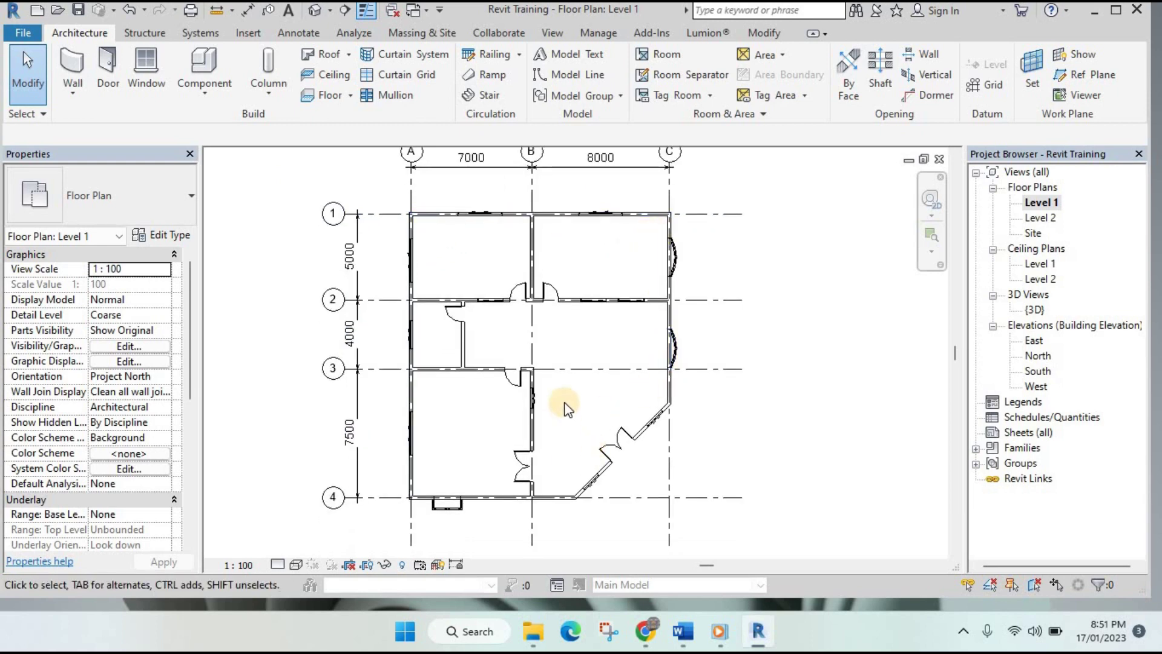
pyautogui.scroll(-1, 535, 387)
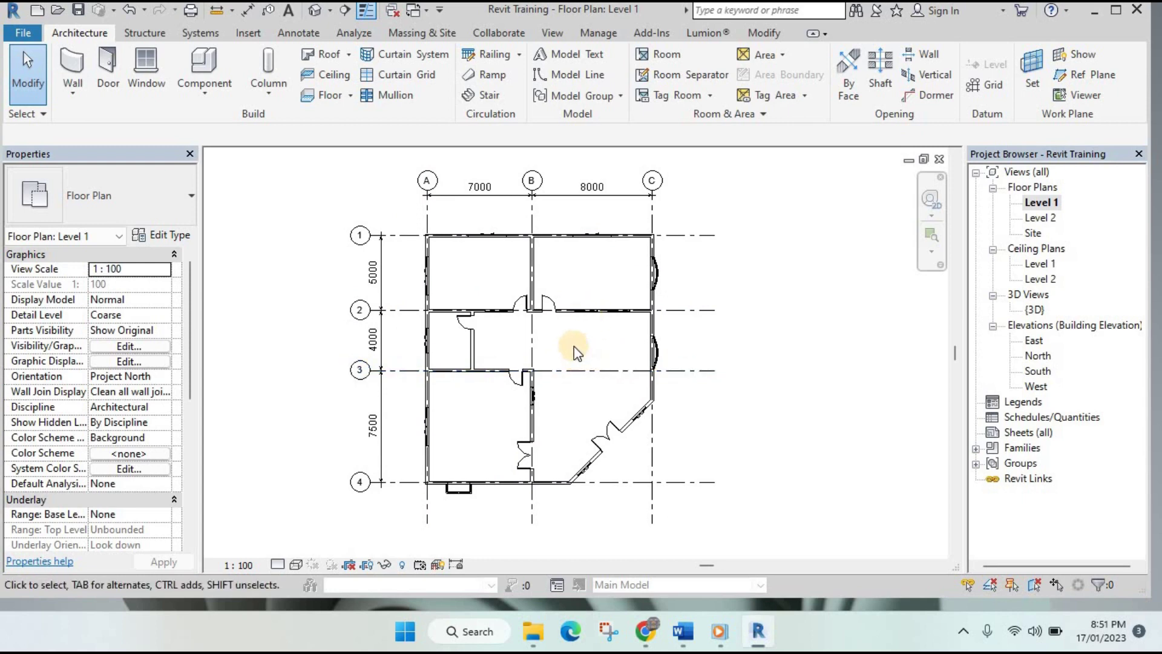
pyautogui.moveTo(576, 312); pyautogui.dragTo(572, 307, button='middle')
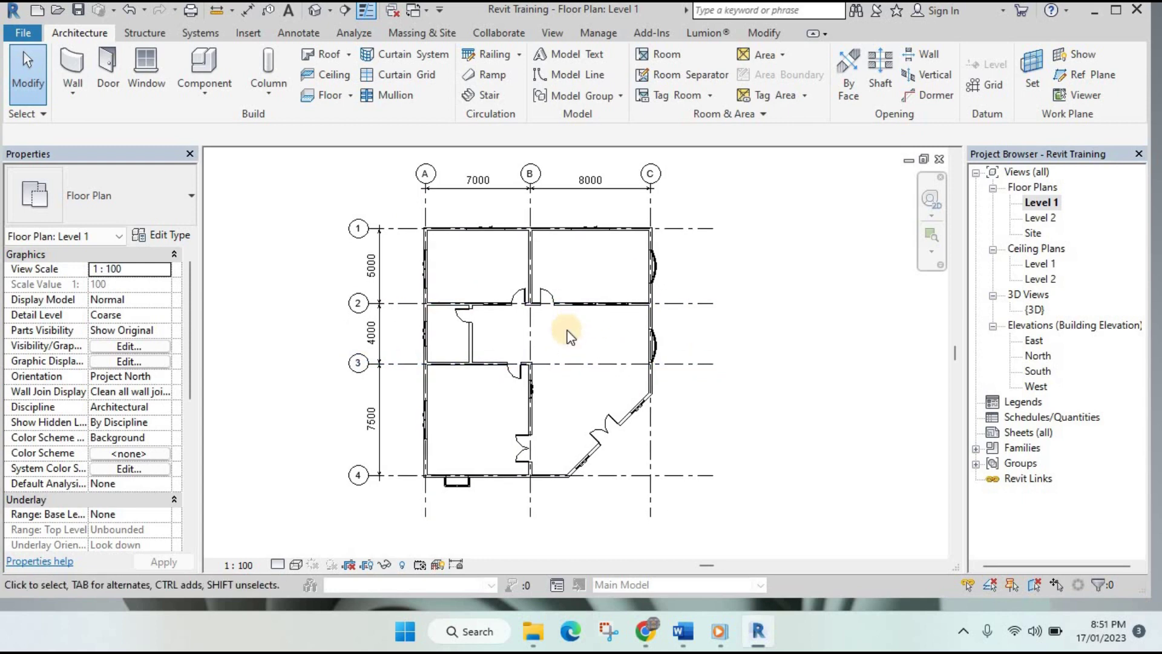
pyautogui.scroll(-2, 564, 351)
pyautogui.moveTo(564, 351); pyautogui.dragTo(552, 349, button='middle')
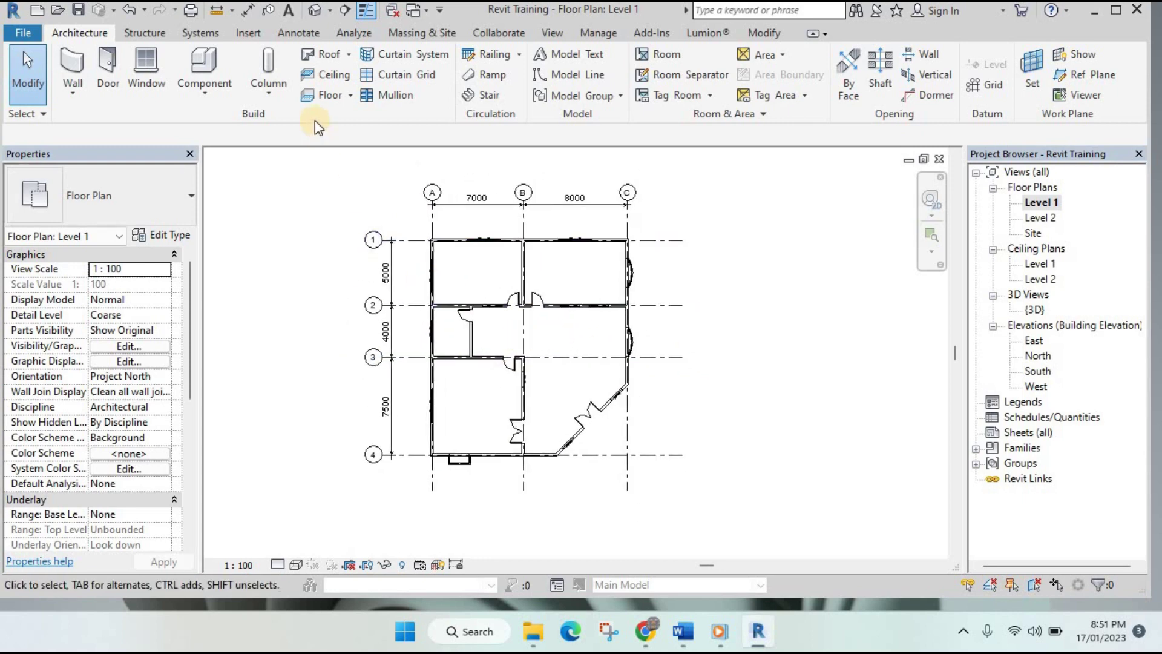
# - Recheck the Floor options and reposition the Level 1 plan until the save reminder appears
pyautogui.click(352, 97)
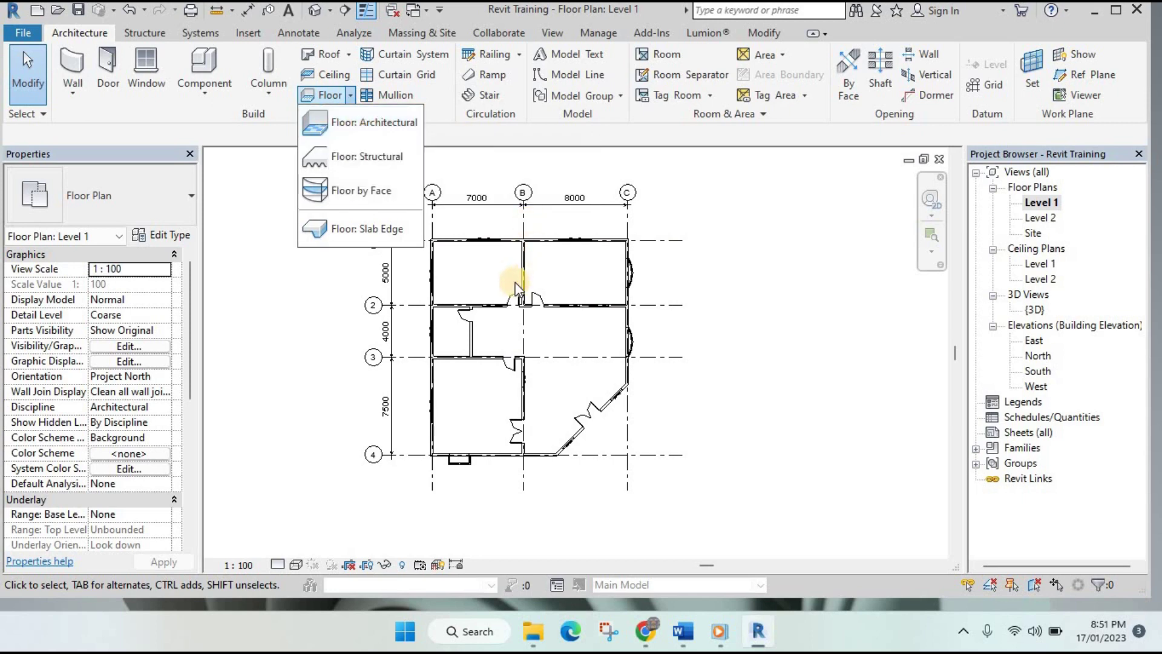
pyautogui.click(660, 317)
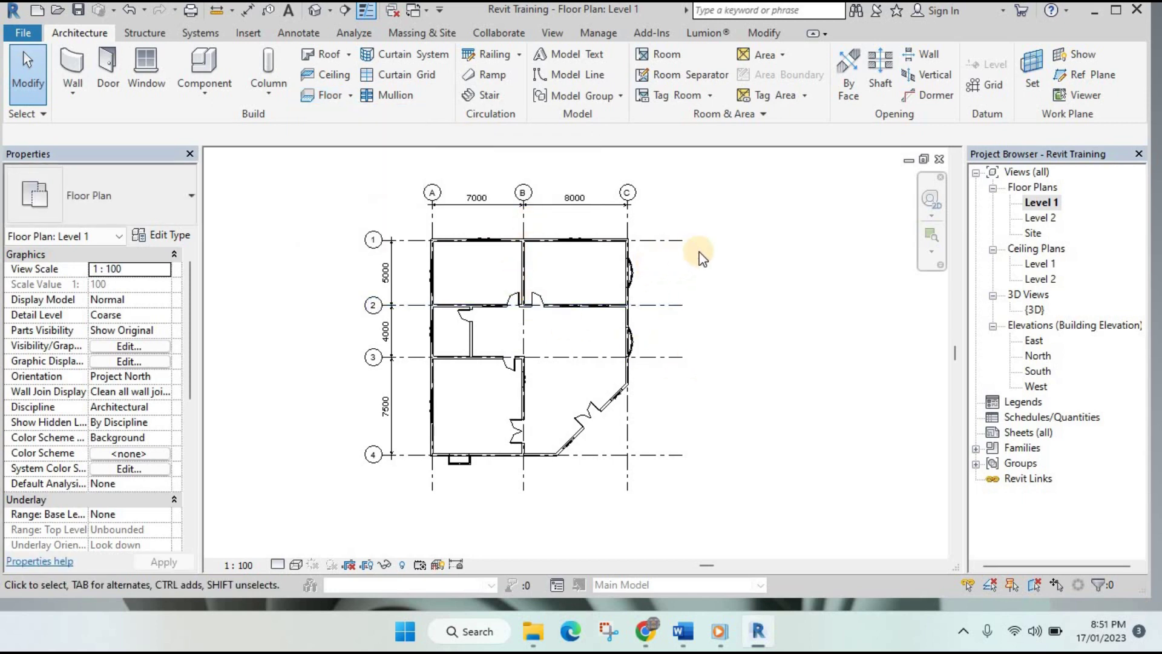
pyautogui.moveTo(688, 391); pyautogui.dragTo(675, 359, button='middle')
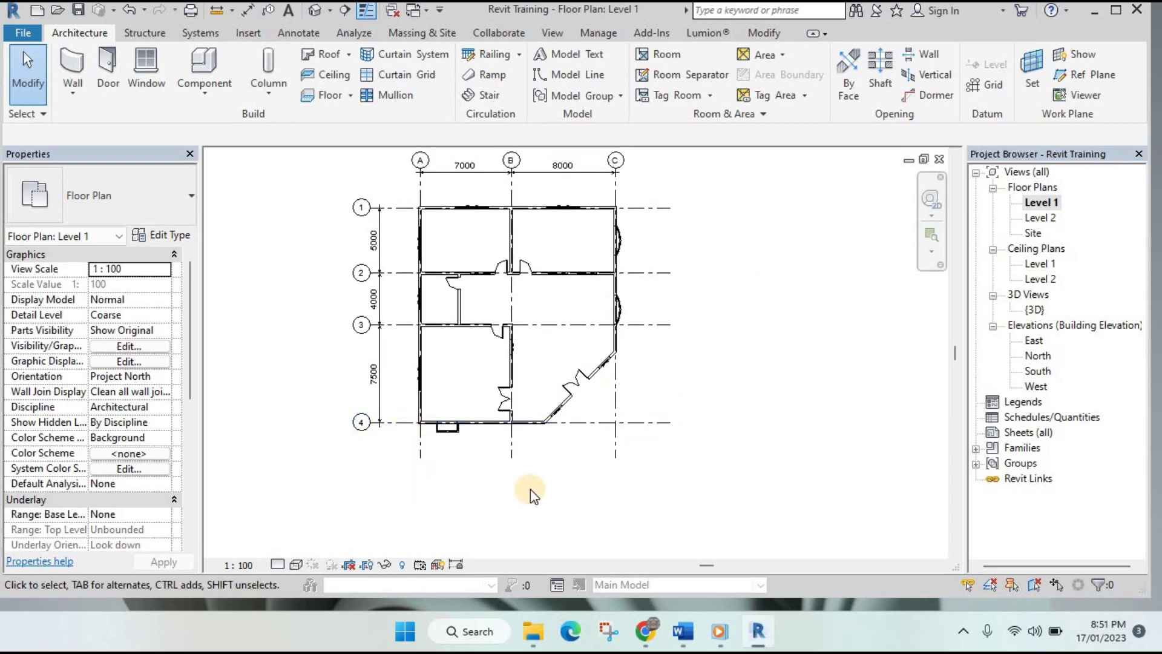
pyautogui.moveTo(514, 368); pyautogui.dragTo(514, 404, button='middle')
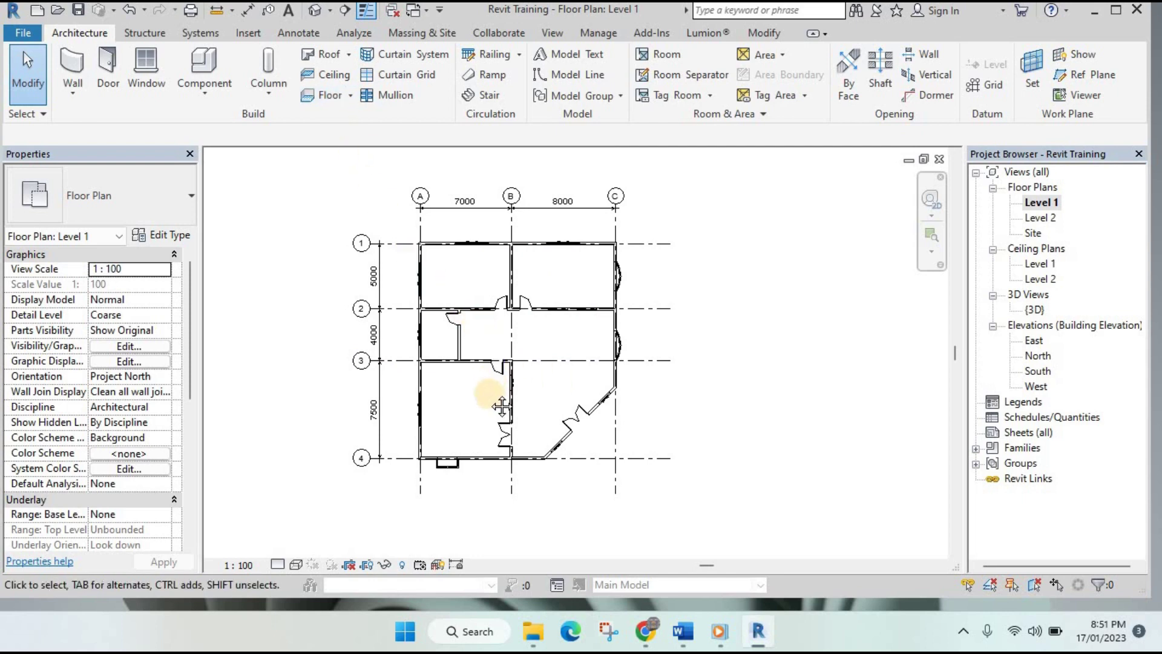
pyautogui.moveTo(488, 394); pyautogui.dragTo(486, 386, button='middle')
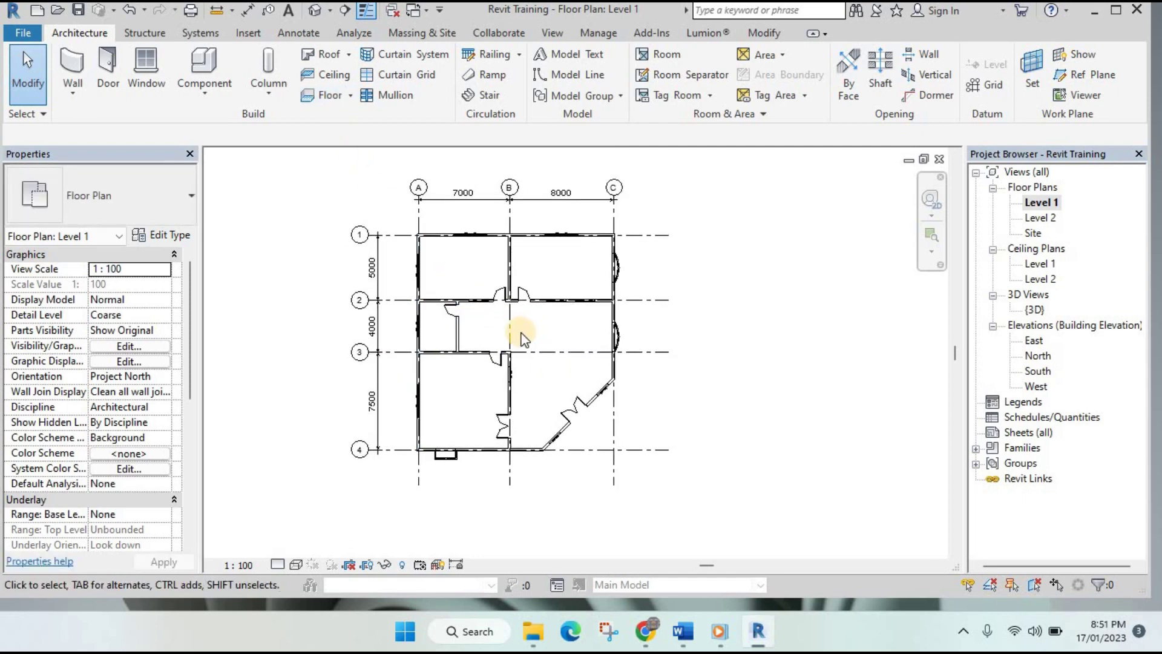
pyautogui.scroll(1, 511, 335)
pyautogui.moveTo(519, 337); pyautogui.dragTo(521, 354, button='middle')
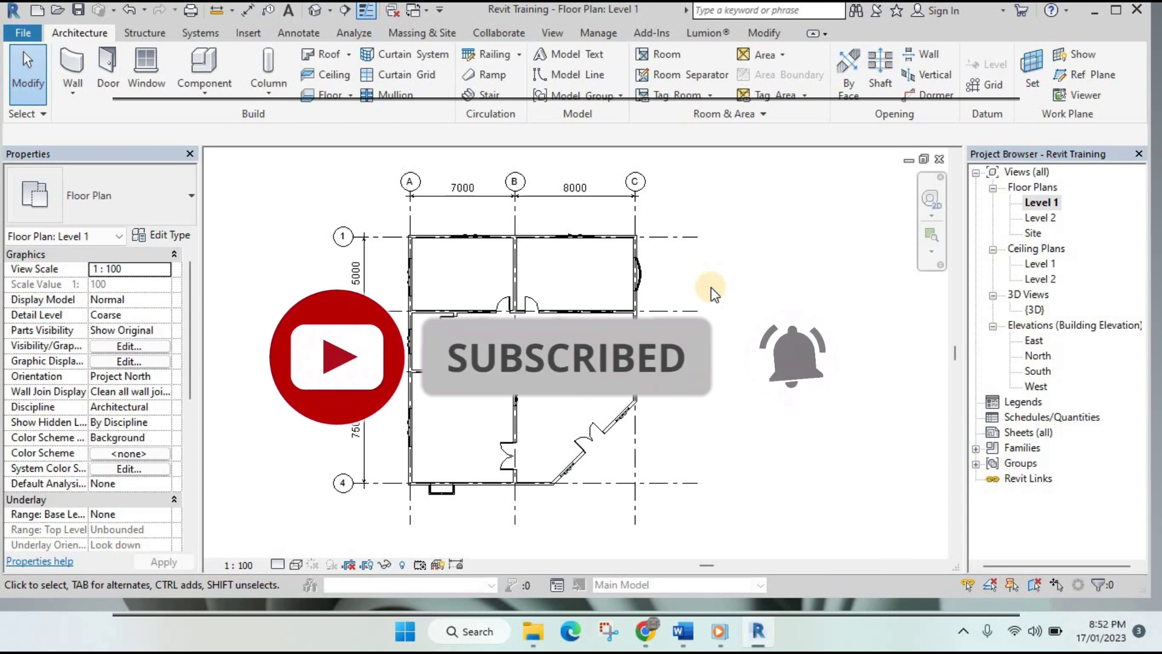
pyautogui.moveTo(701, 291); pyautogui.dragTo(704, 286, button='middle')
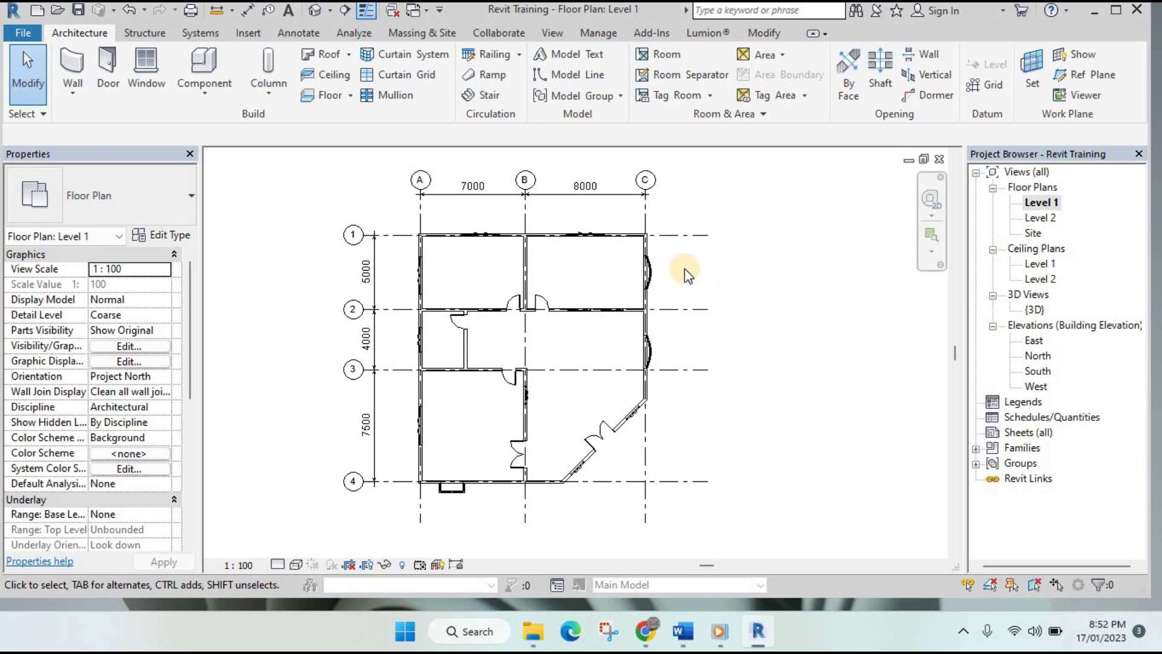
pyautogui.moveTo(692, 282); pyautogui.dragTo(695, 283, button='middle')
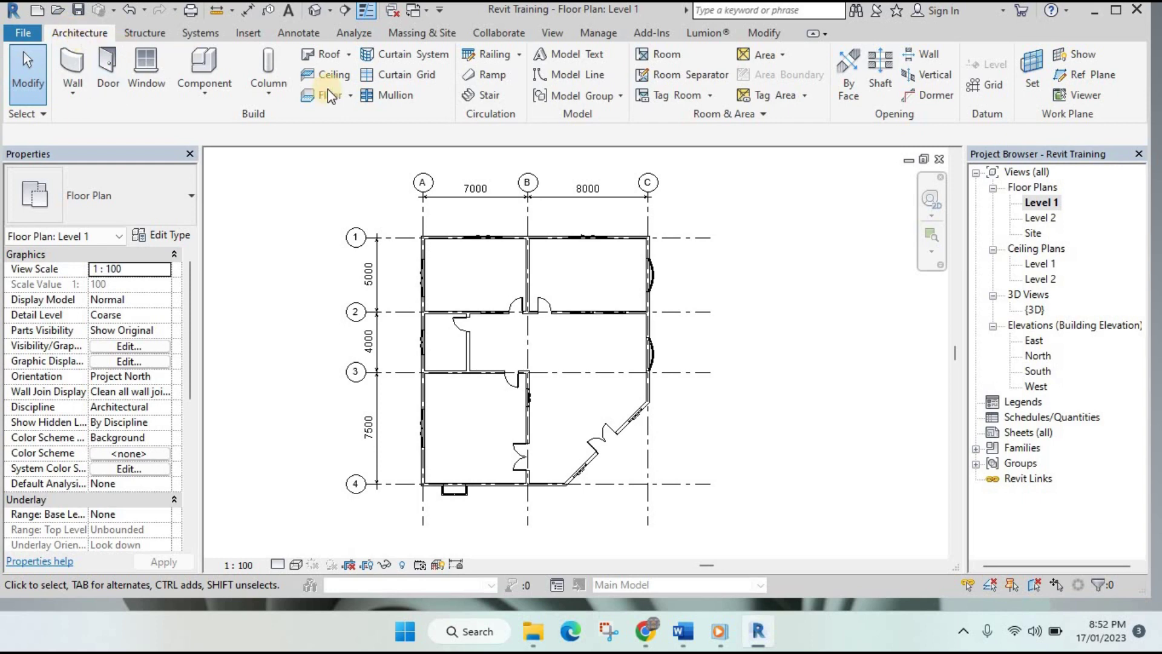
pyautogui.click(348, 97)
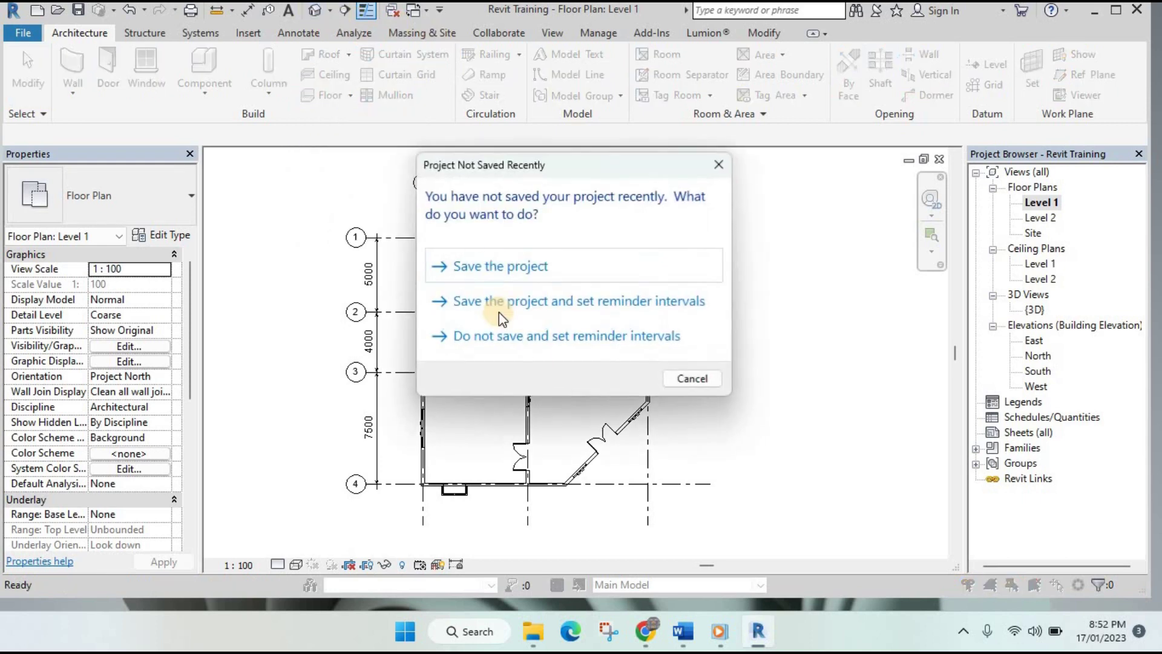
# - Dismiss the save reminder and bring the whole house into the 3D view
pyautogui.click(692, 376)
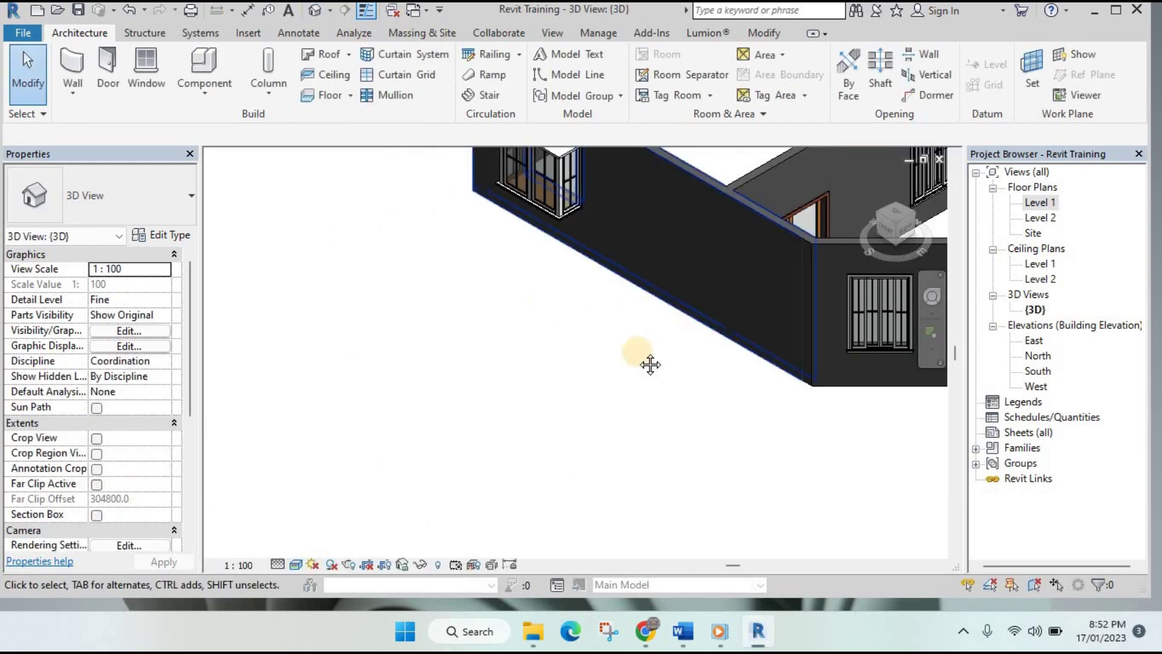
pyautogui.scroll(3, 651, 360)
pyautogui.scroll(2, 664, 341)
pyautogui.scroll(-3, 664, 342)
pyautogui.moveTo(687, 335); pyautogui.dragTo(440, 315, button='middle')
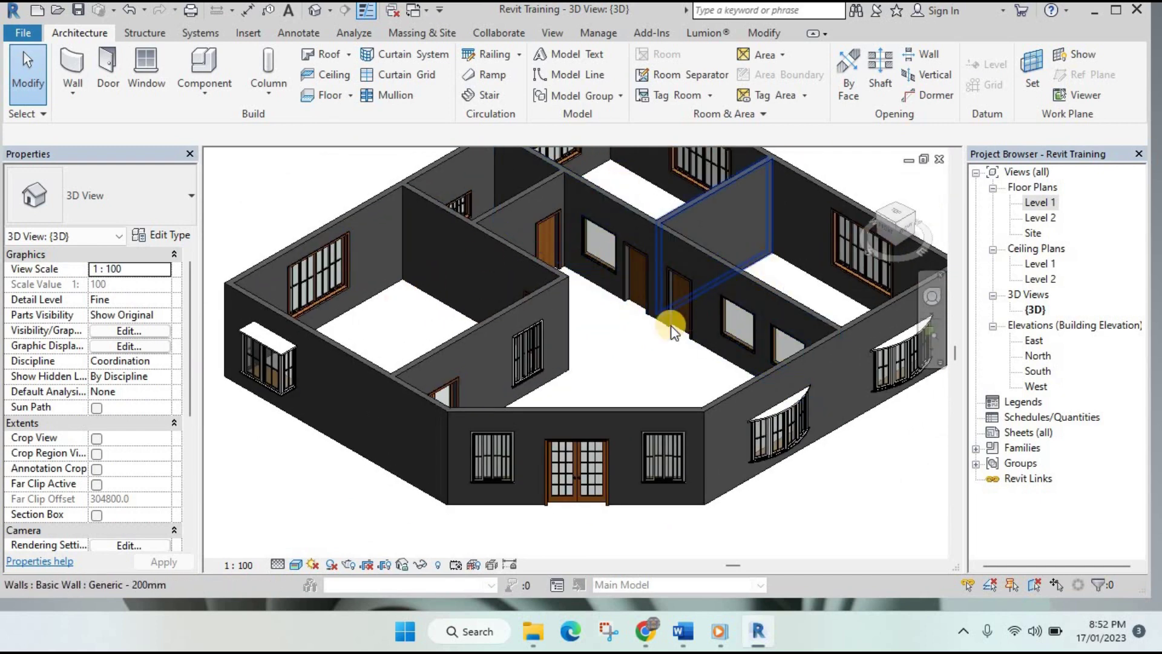
pyautogui.scroll(-1, 625, 336)
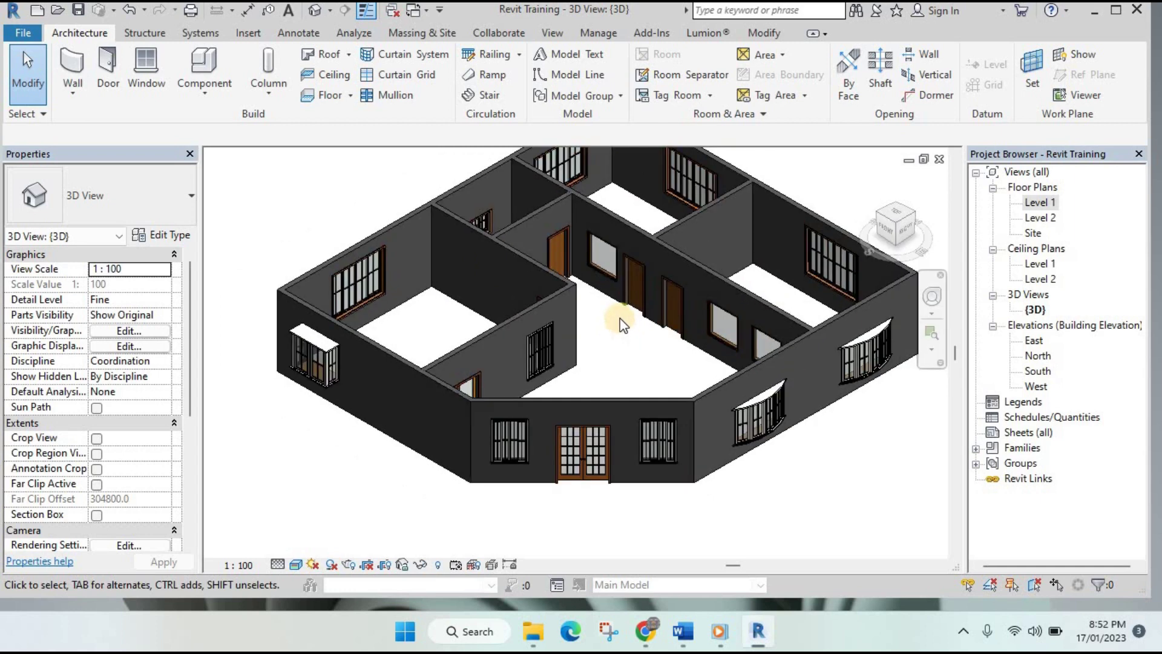
pyautogui.scroll(-1, 620, 318)
# - Centre the house lower in the 3D view, then switch to the road flythrough video
pyautogui.moveTo(591, 329); pyautogui.dragTo(571, 387, button='middle')
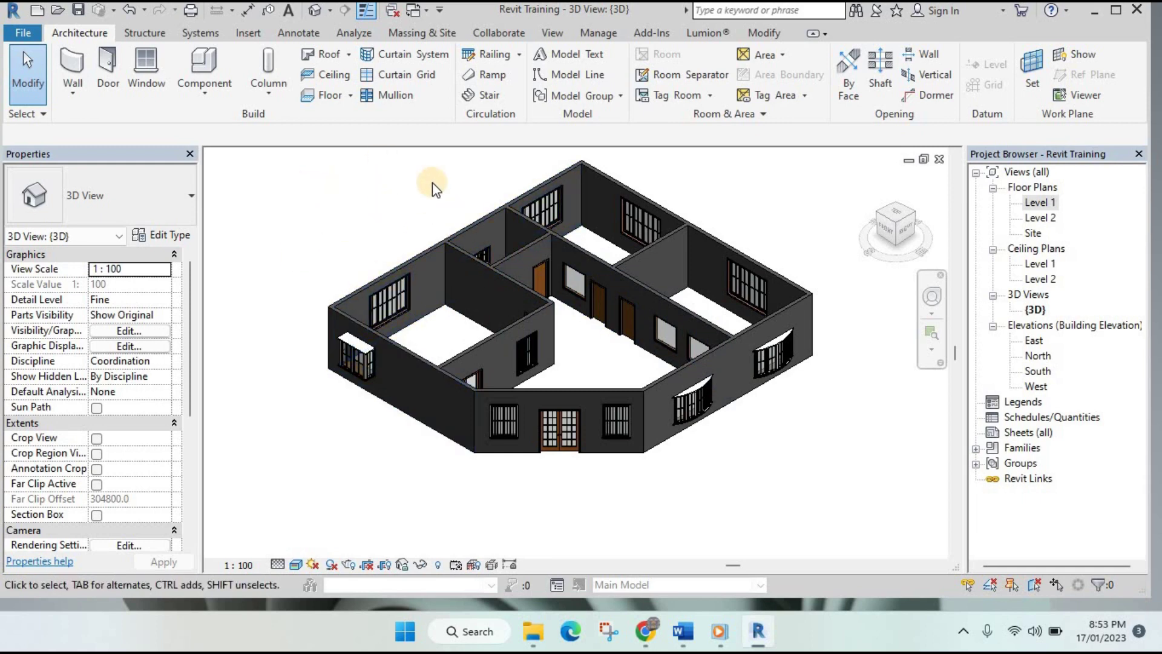
pyautogui.moveTo(398, 200); pyautogui.dragTo(398, 210, button='middle')
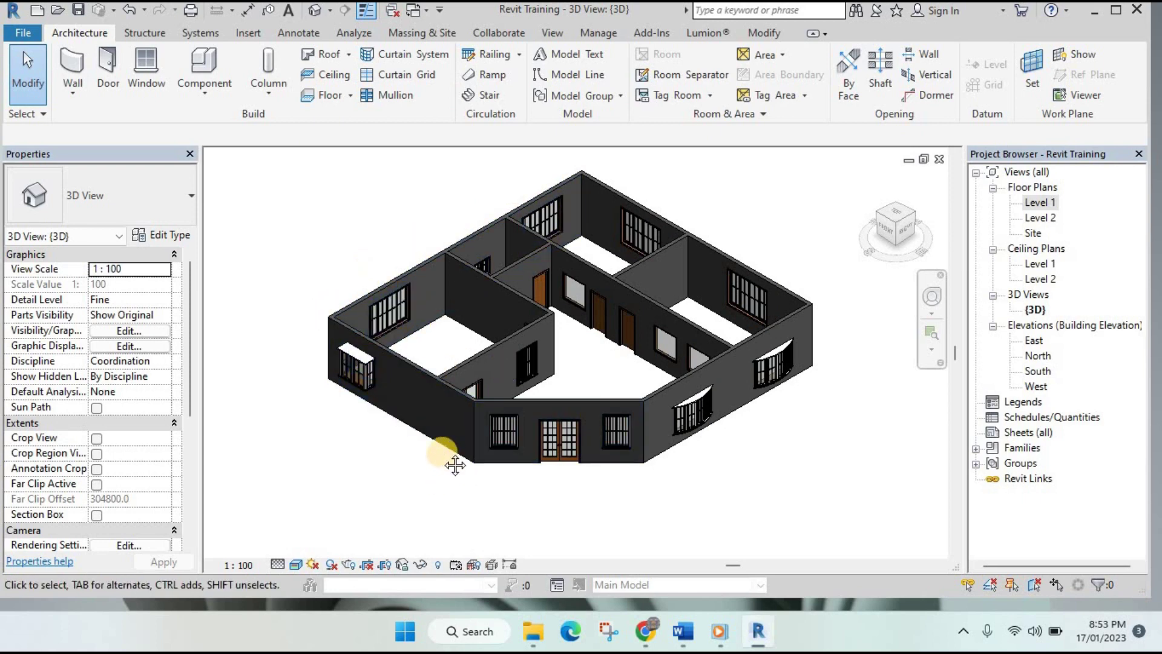
pyautogui.scroll(-1, 514, 296)
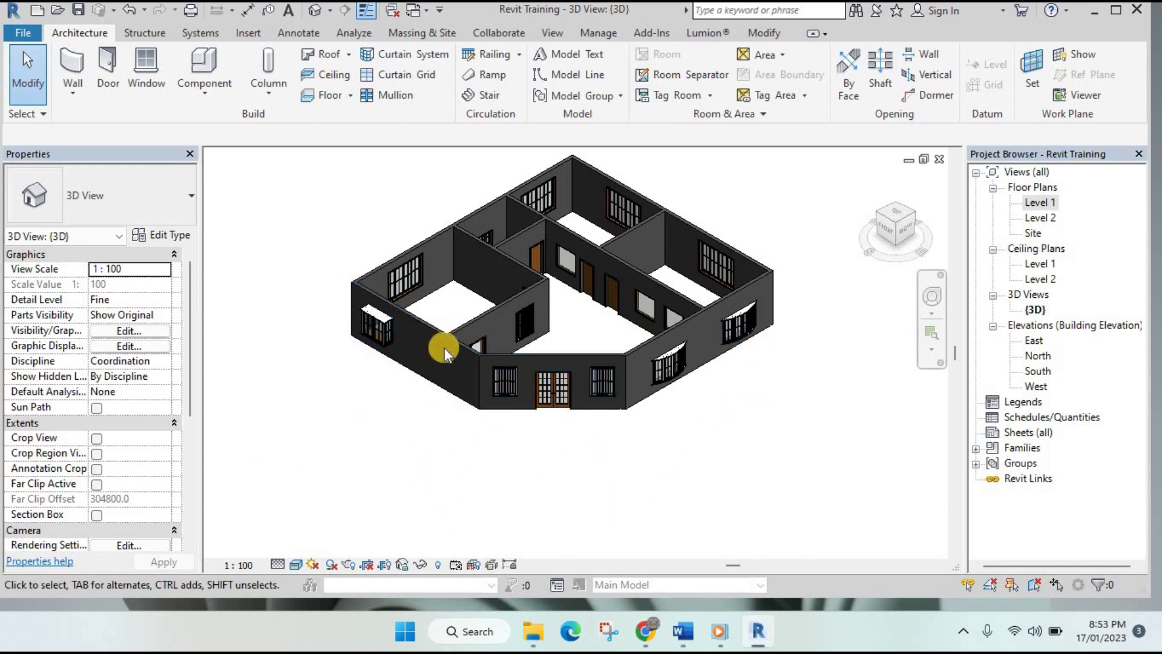
pyautogui.moveTo(597, 314); pyautogui.dragTo(599, 341, button='middle')
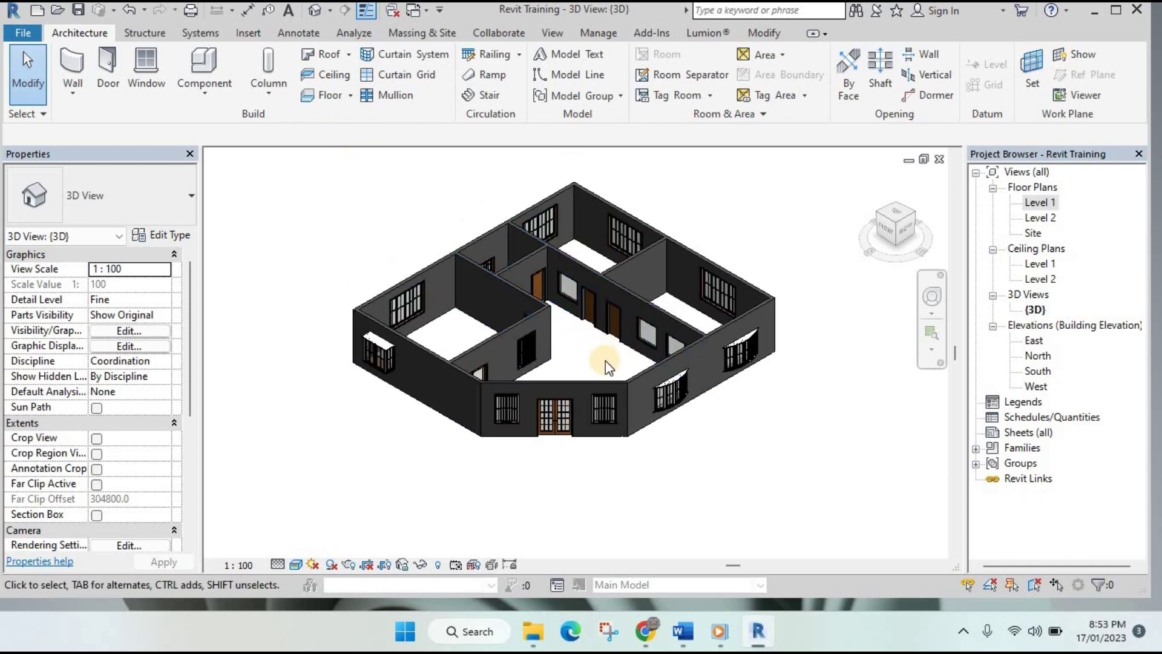
pyautogui.click(720, 636)
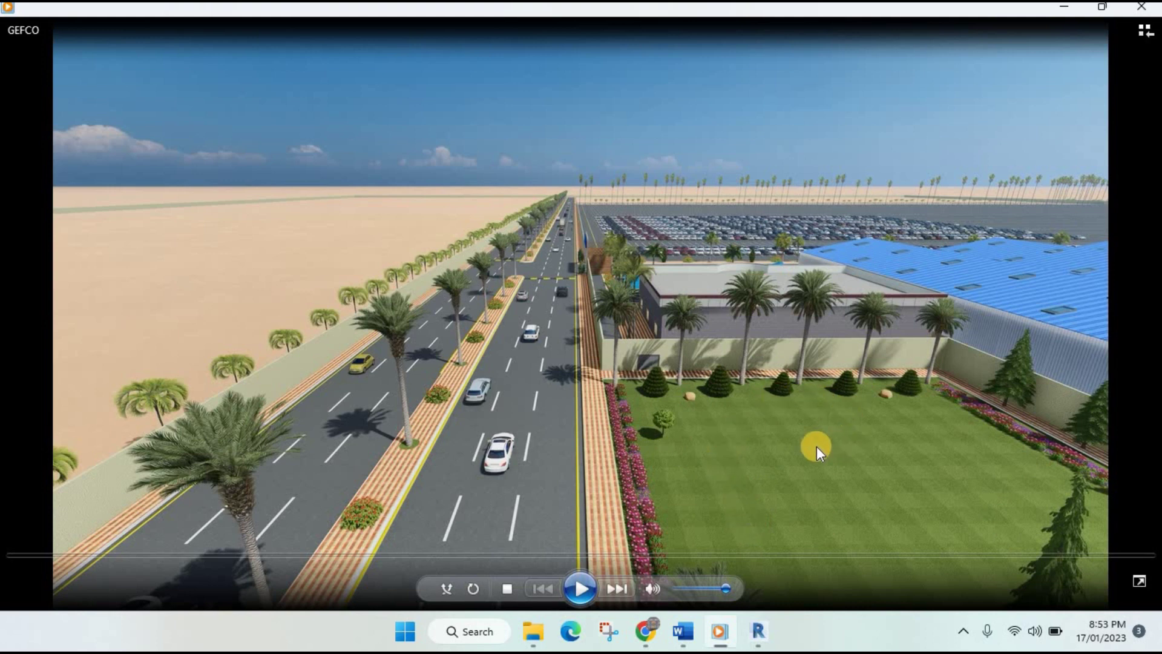
# - Switch from Media Player back to the Revit 3D house model
pyautogui.click(753, 636)
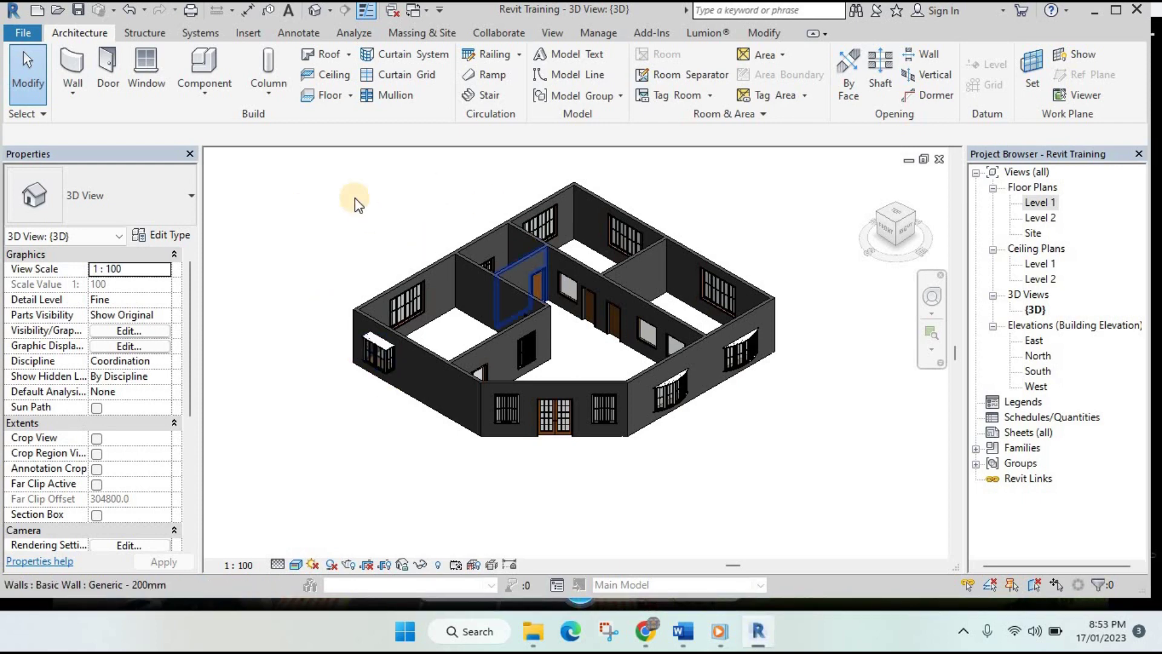
# - Open the Level 1 floor plan and start a new floor boundary sketch
pyautogui.doubleClick(1030, 202)
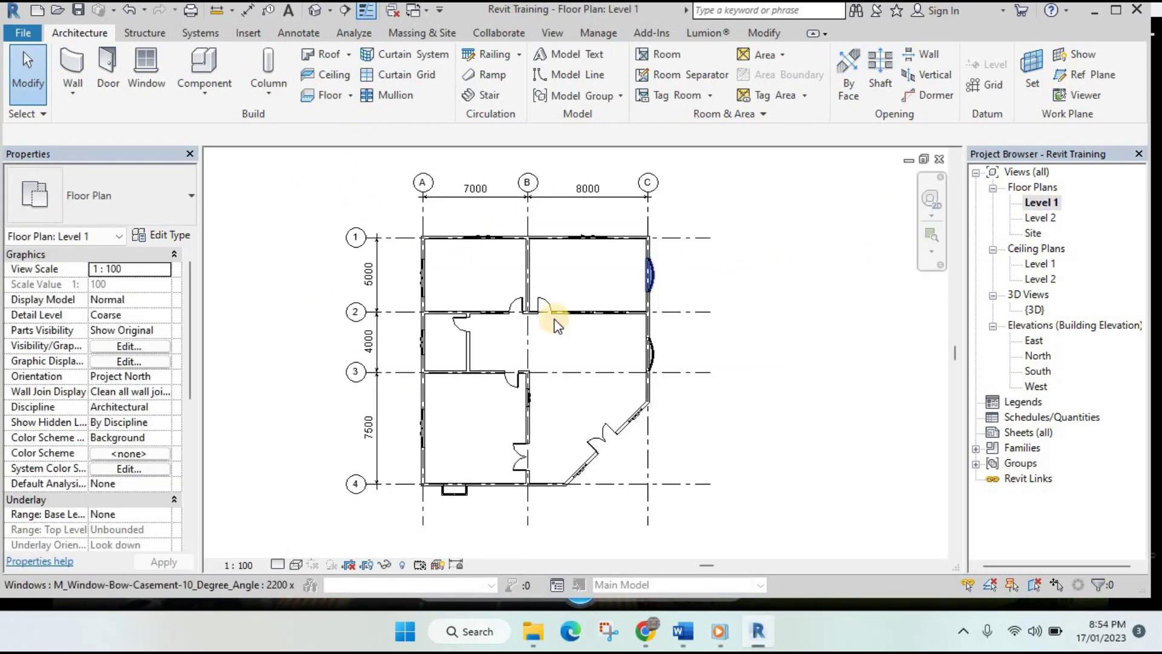
pyautogui.moveTo(582, 274); pyautogui.dragTo(574, 266, button='middle')
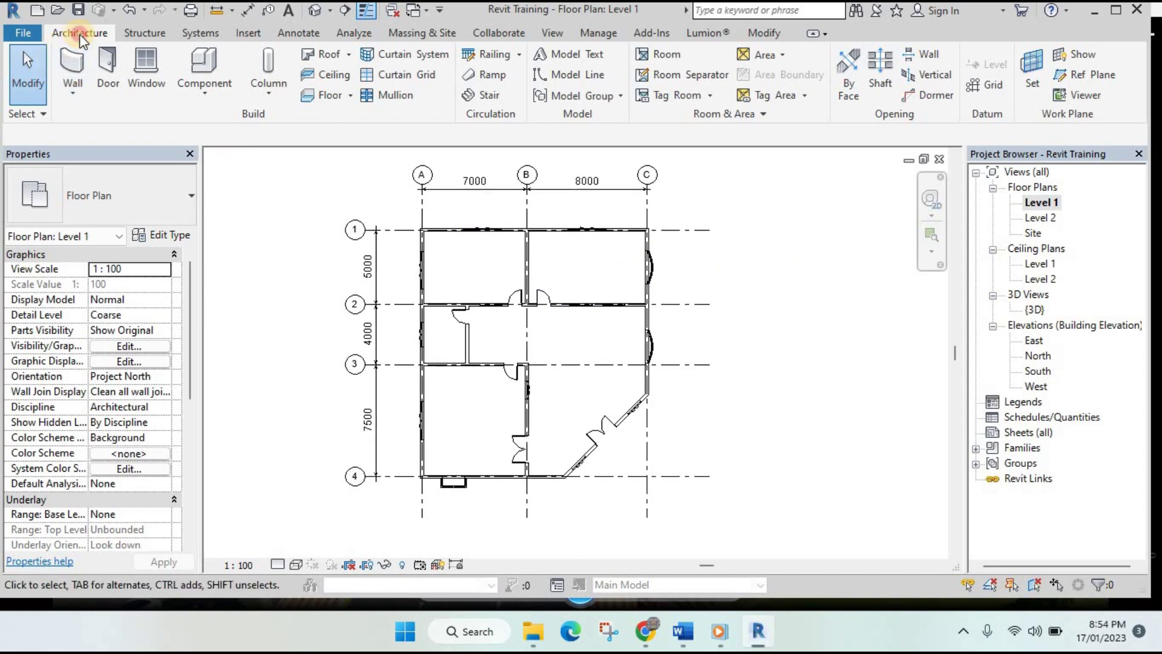
pyautogui.click(349, 96)
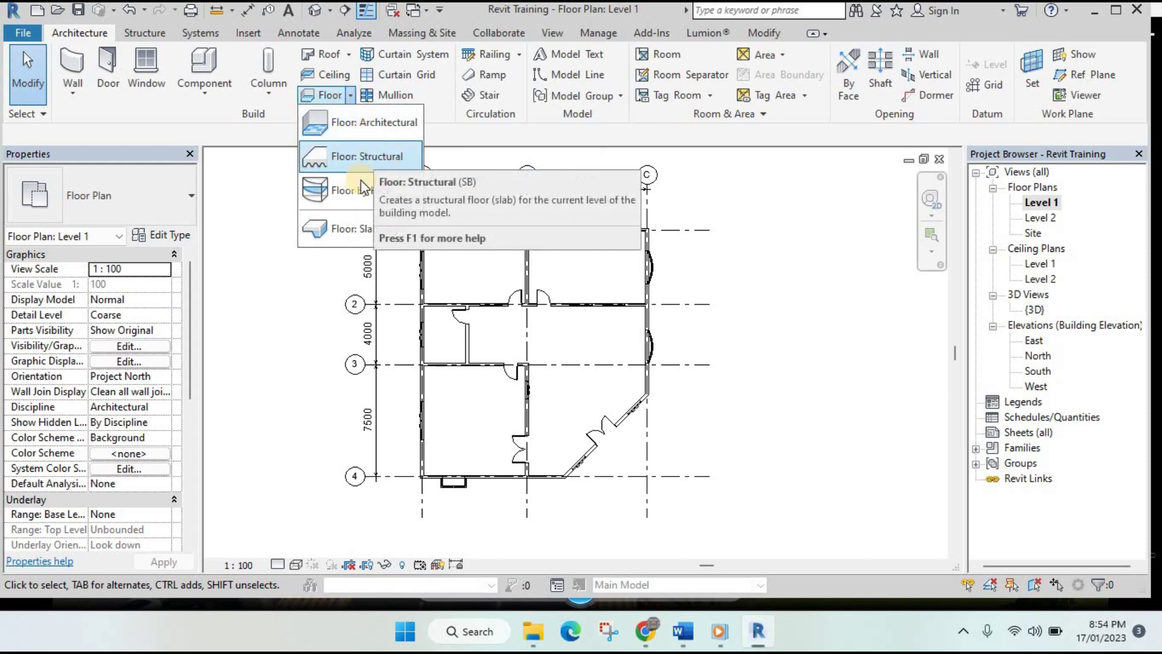
pyautogui.click(365, 122)
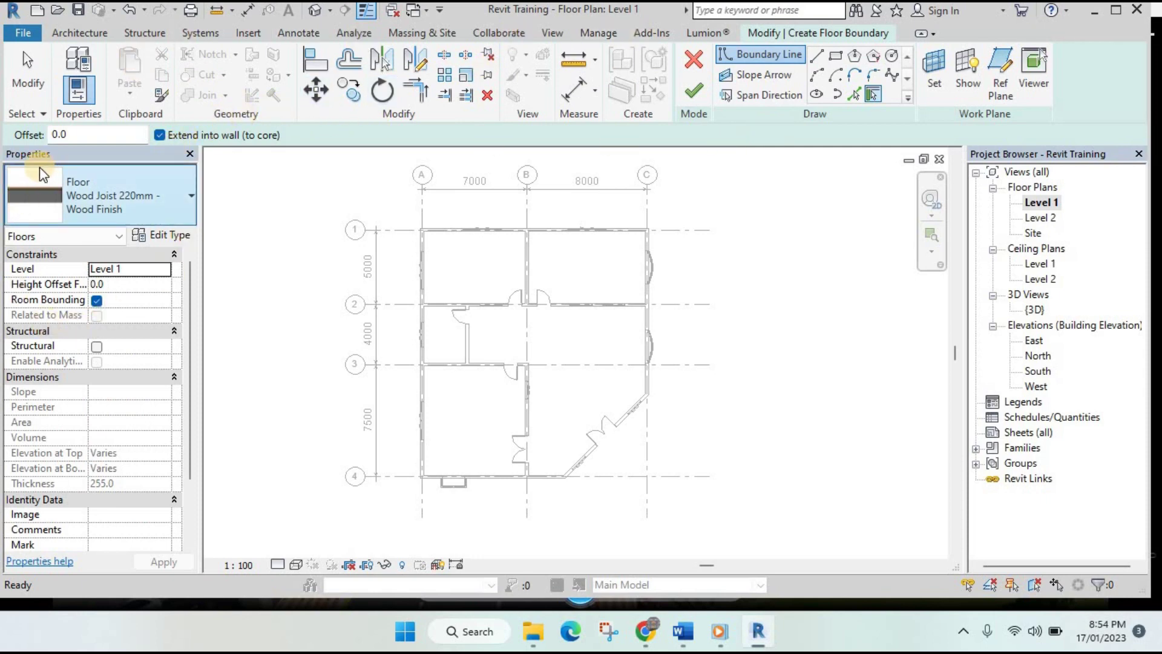
# - Browse the floor types and the circle, polygon, ellipse and pick tools, settling on Pick Walls
pyautogui.click(187, 197)
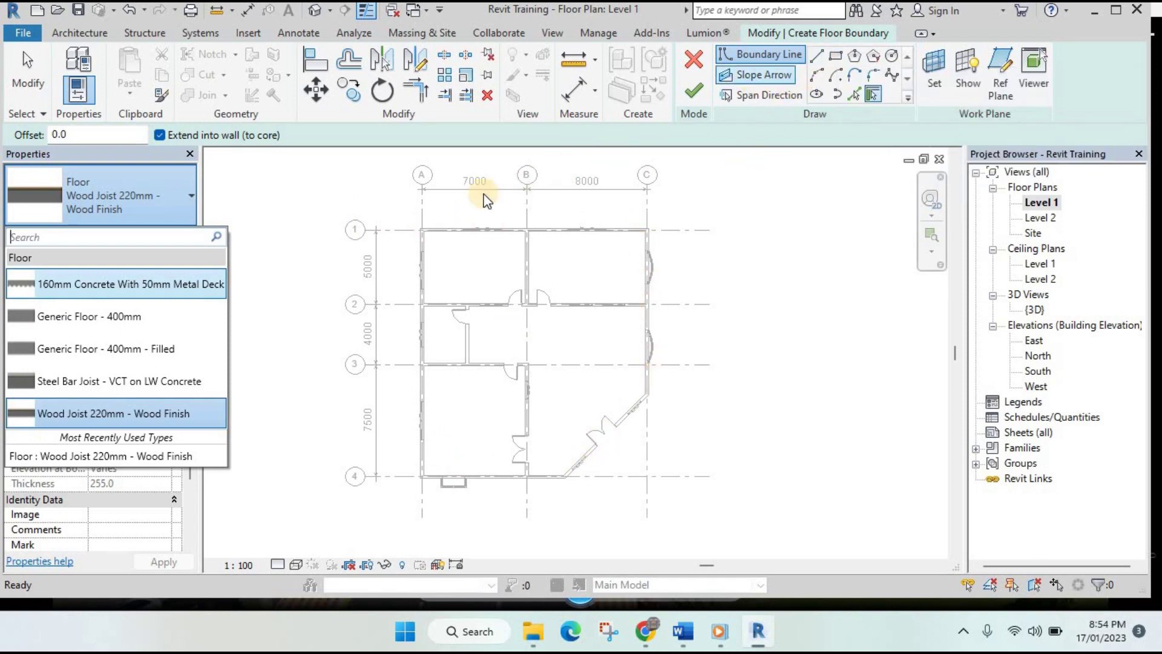
pyautogui.click(418, 226)
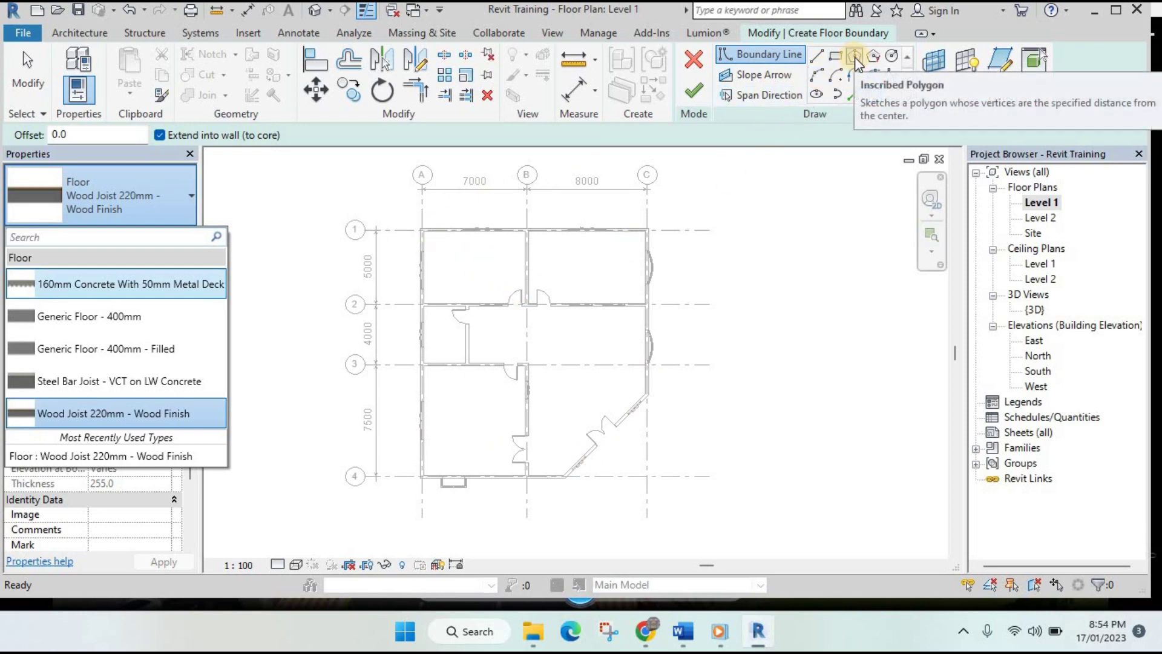
pyautogui.click(891, 56)
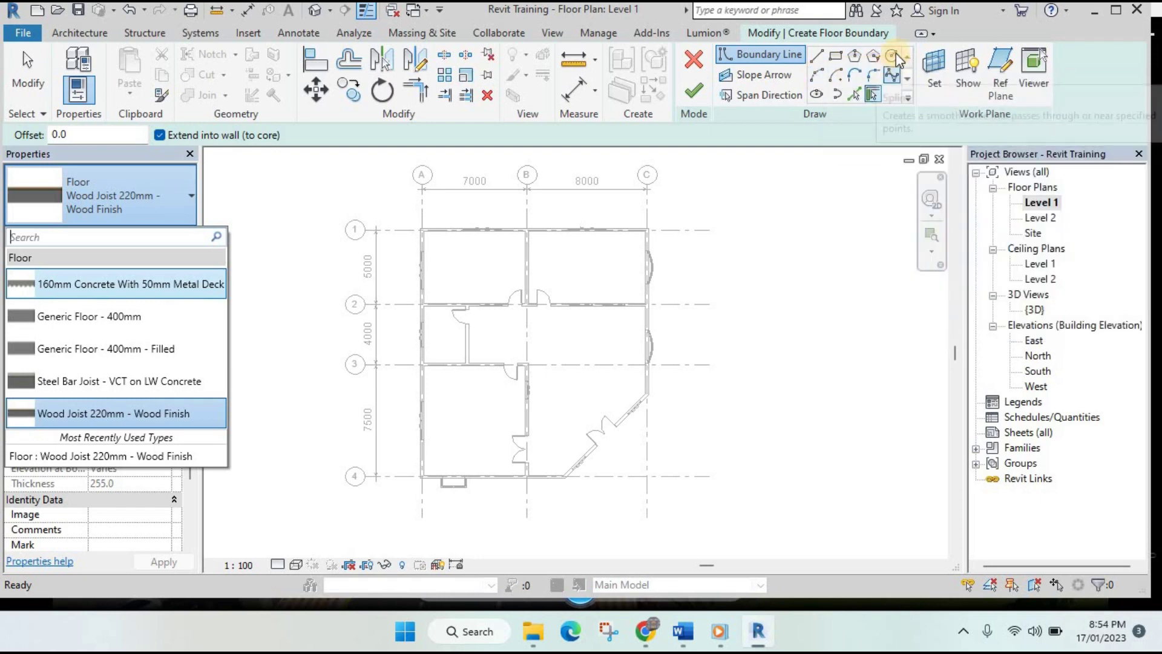
pyautogui.click(873, 56)
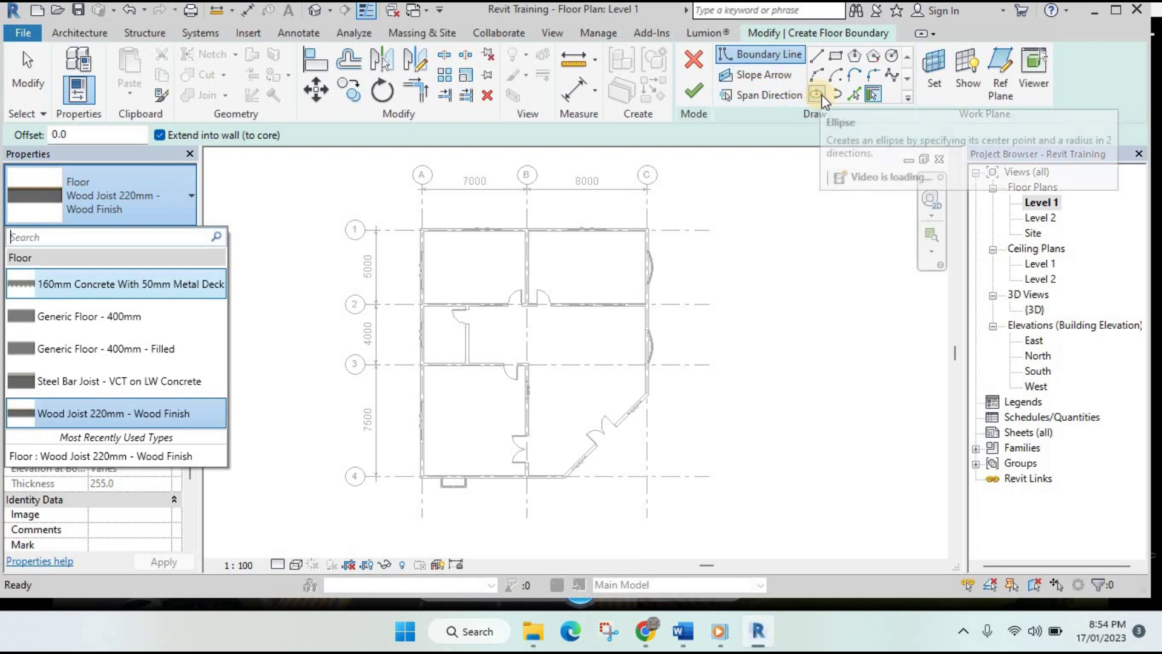
pyautogui.click(845, 96)
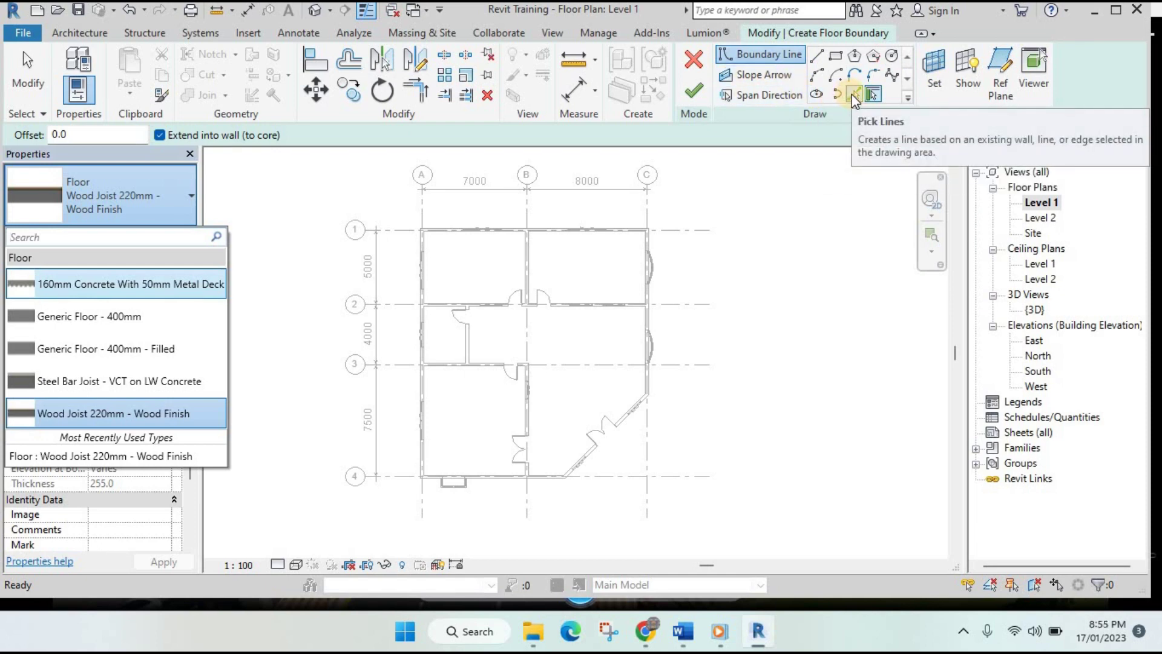
pyautogui.click(853, 95)
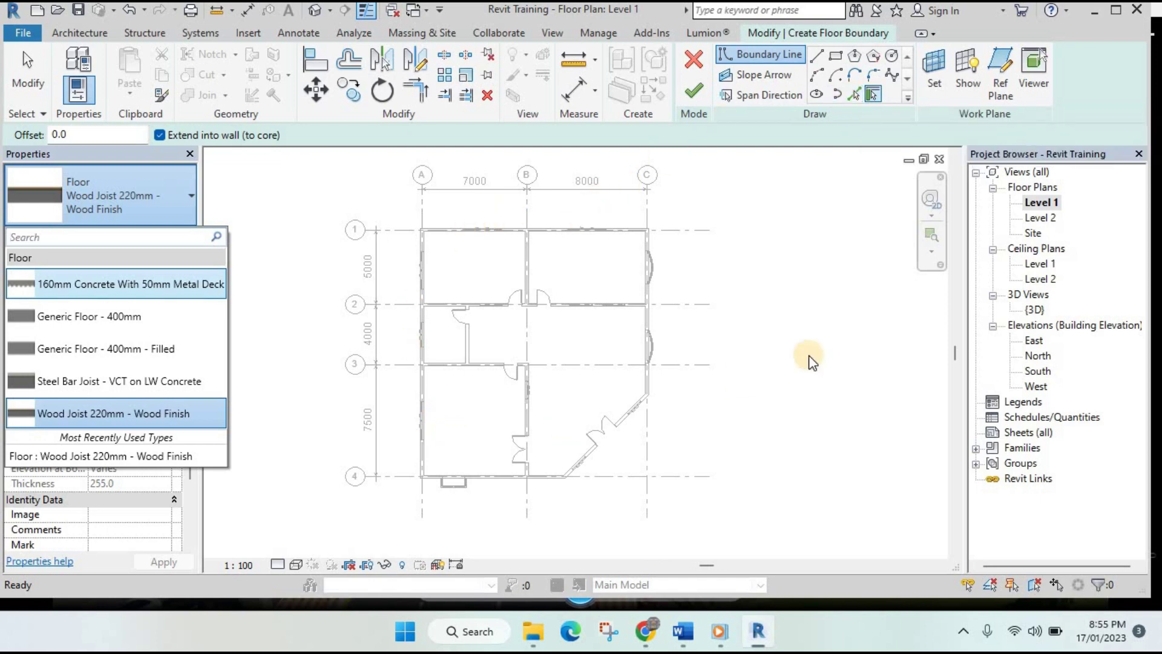
pyautogui.click(875, 97)
# - Set the sketched floor's type to Generic Floor - 400mm
pyautogui.scroll(-1, 702, 285)
pyautogui.scroll(-1, 644, 248)
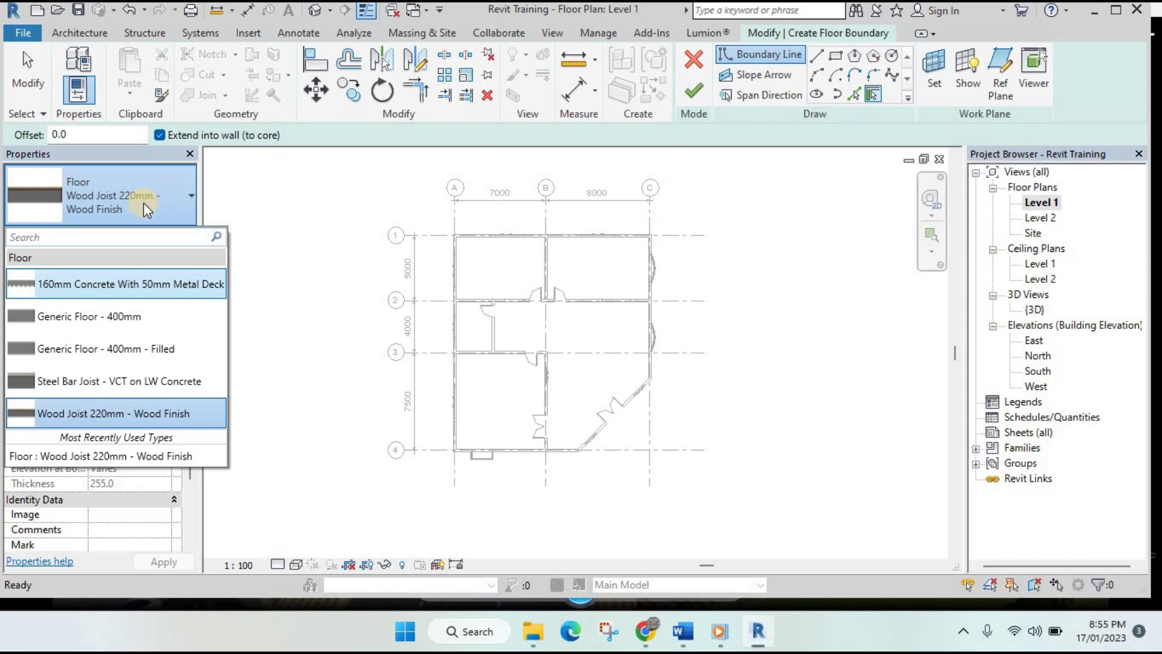
pyautogui.click(99, 320)
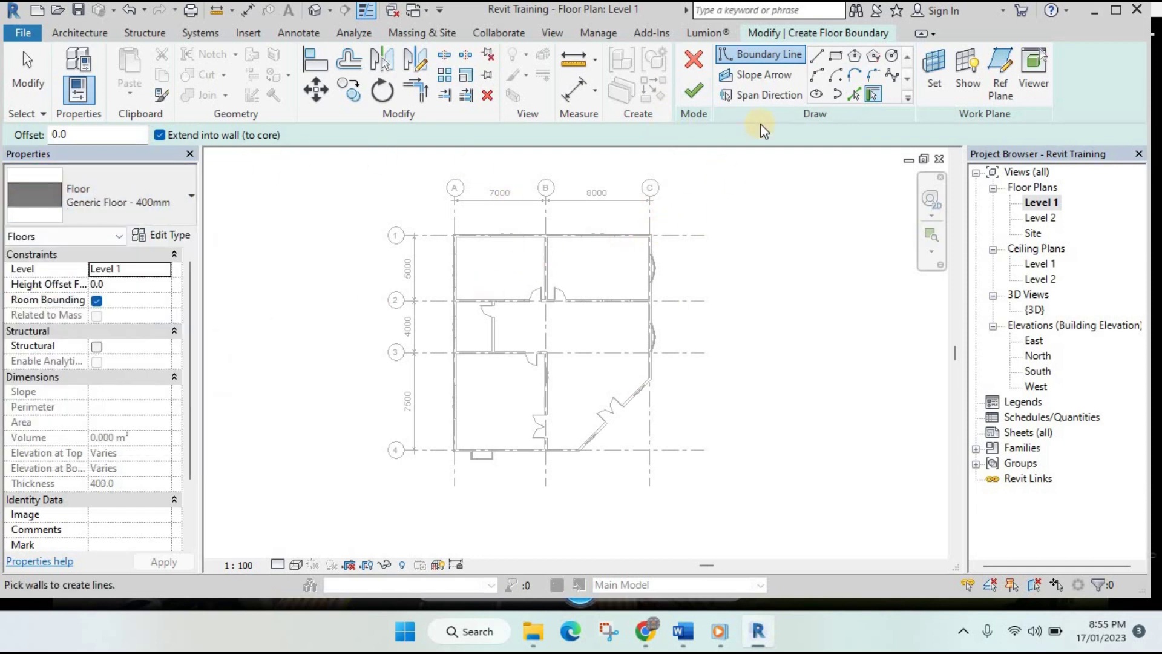
# - Pick the top and left exterior walls as boundary lines, showing lines at full thickness
pyautogui.scroll(1, 494, 250)
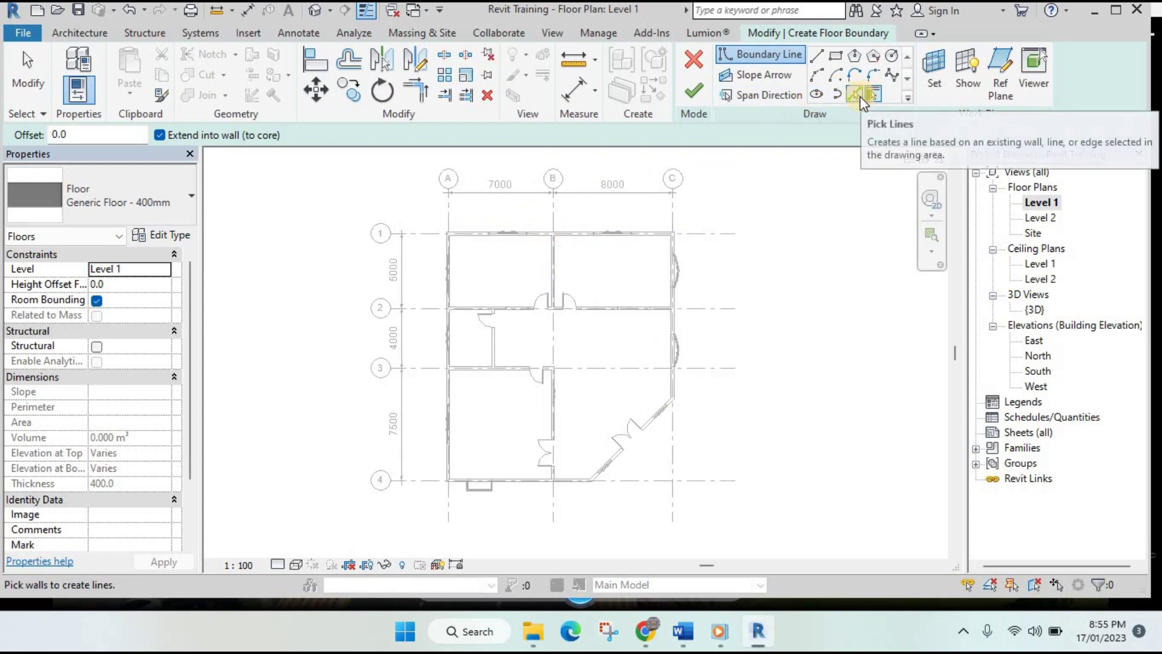
pyautogui.click(855, 95)
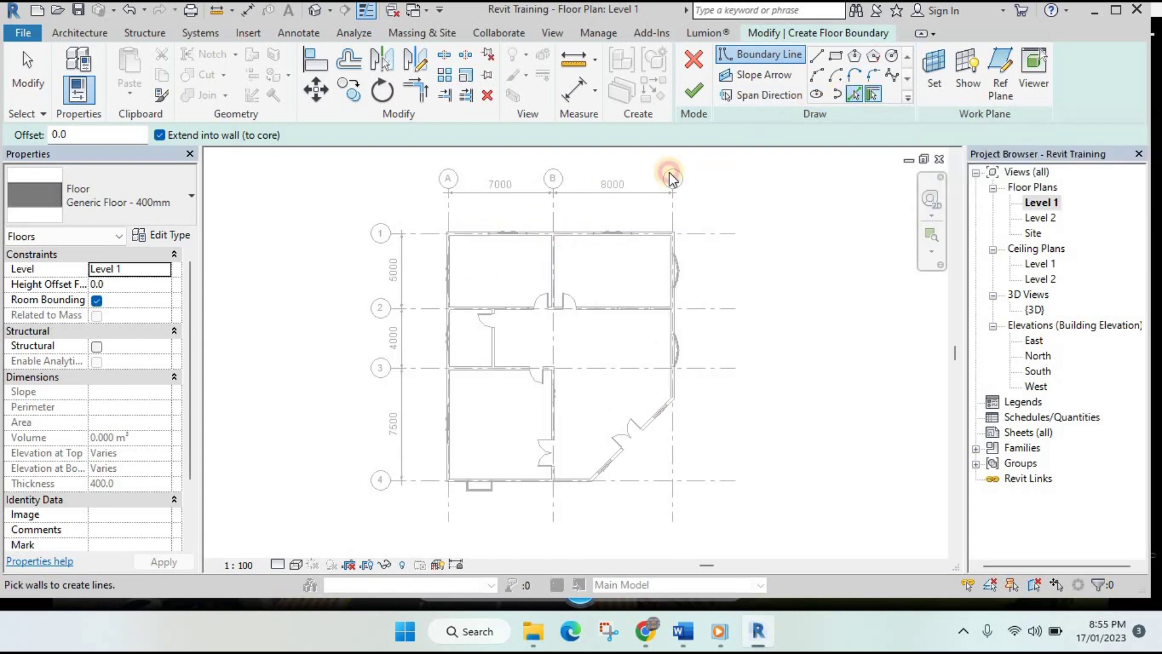
pyautogui.scroll(3, 477, 248)
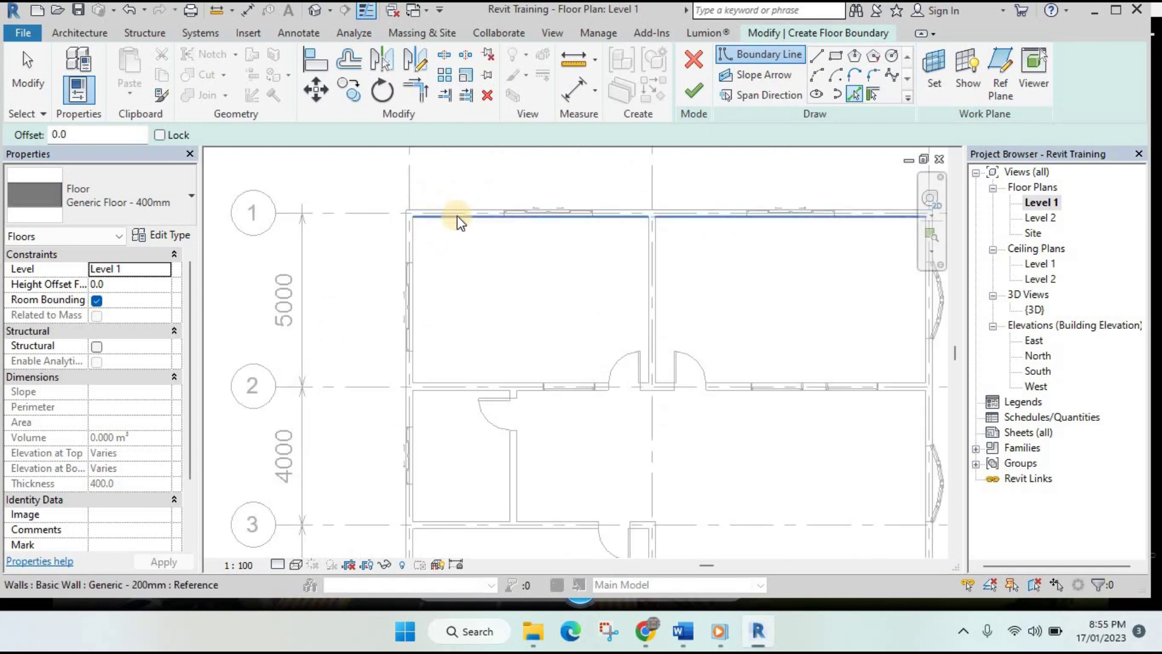
pyautogui.click(457, 211)
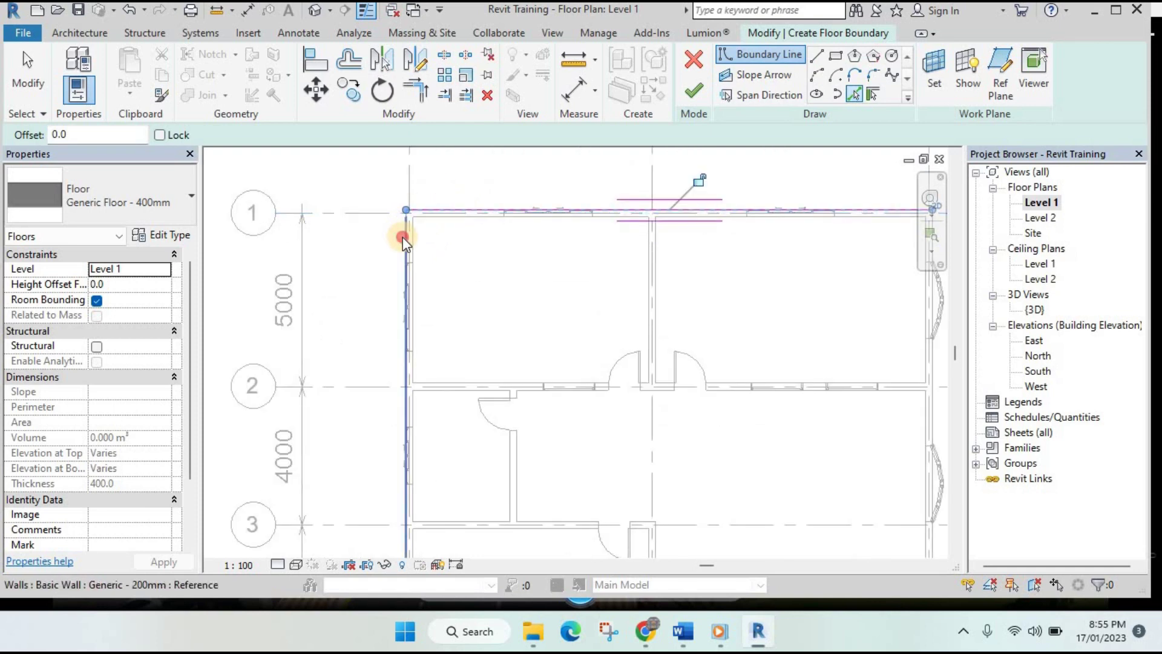
pyautogui.click(405, 243)
pyautogui.scroll(2, 422, 205)
pyautogui.scroll(2, 417, 212)
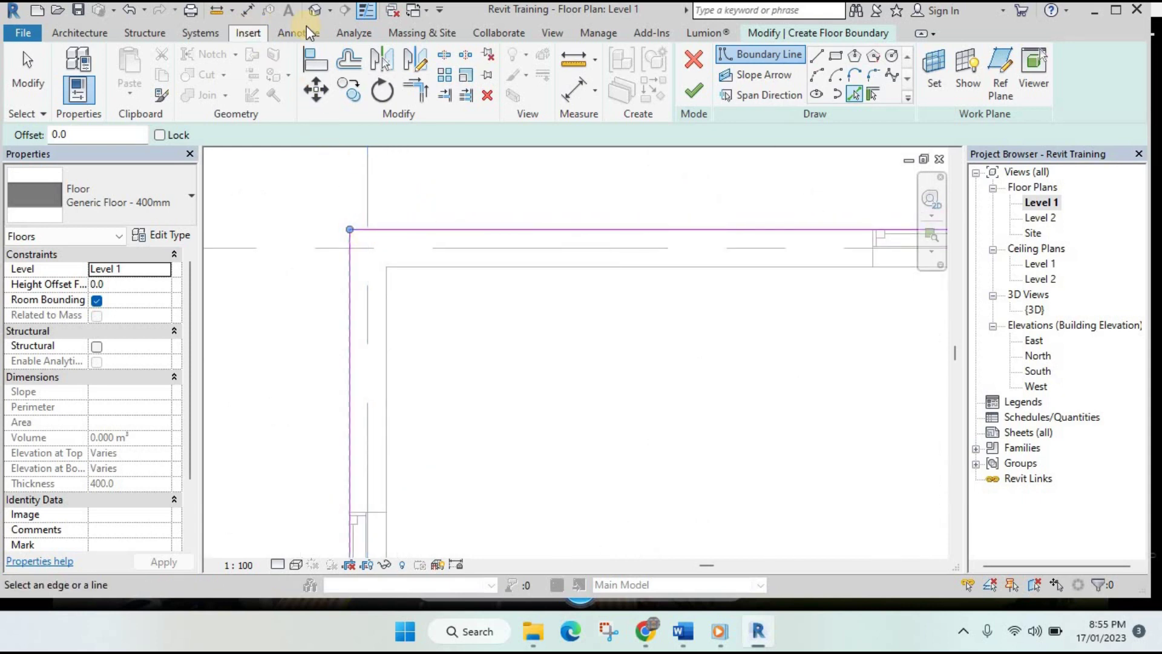
pyautogui.click(366, 10)
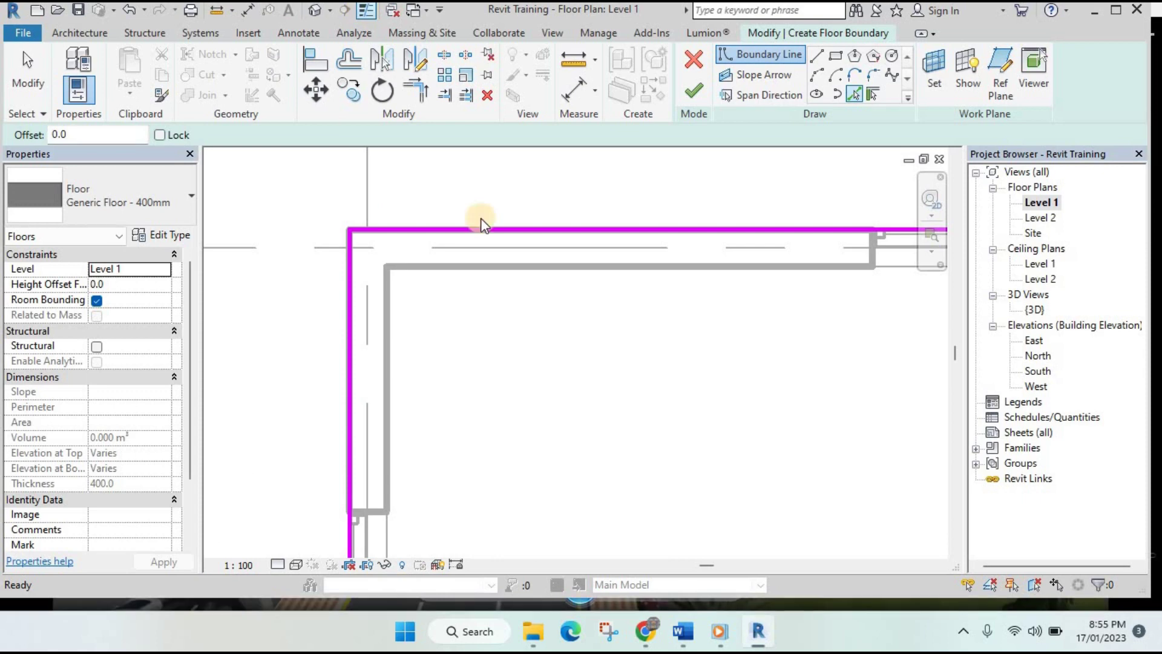
pyautogui.scroll(-2, 537, 334)
pyautogui.scroll(-1, 527, 329)
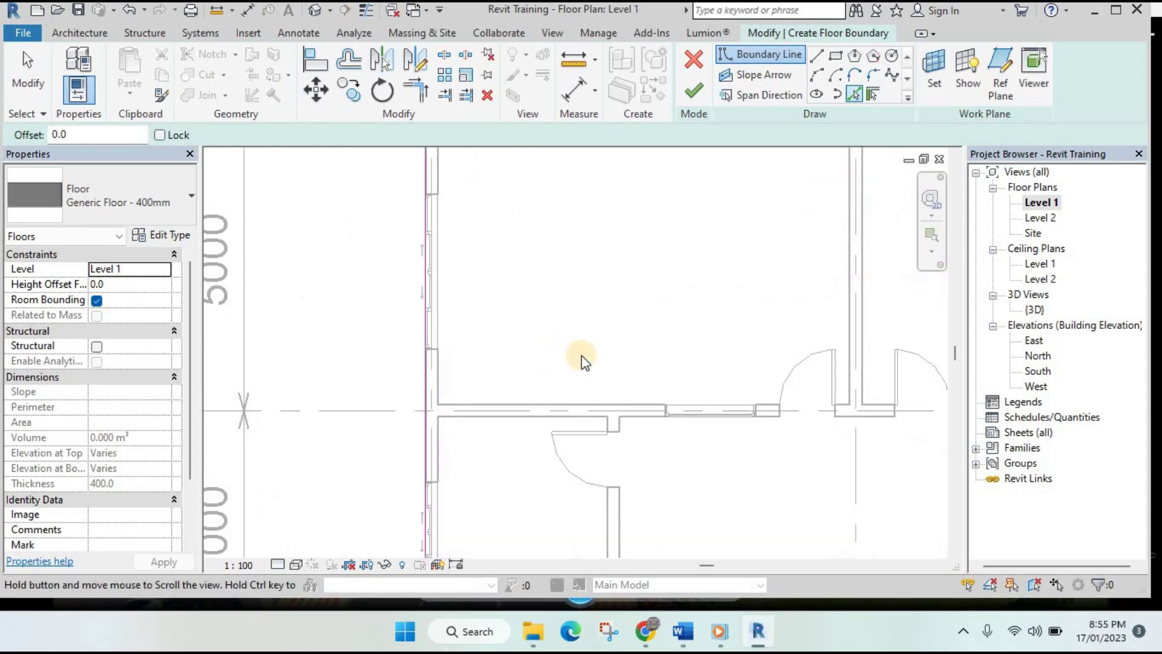
# - Pan to the lower walls and add the right exterior wall to the boundary
pyautogui.moveTo(526, 328); pyautogui.dragTo(514, 277, button='middle')
pyautogui.moveTo(419, 397); pyautogui.dragTo(436, 354, button='middle')
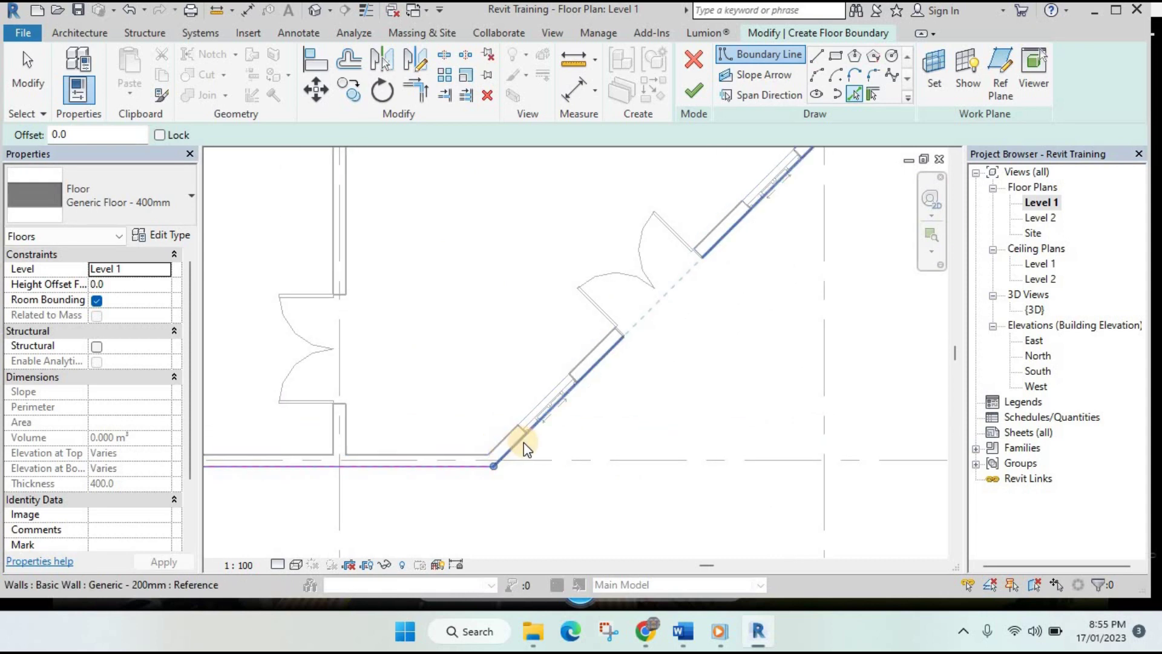
pyautogui.click(853, 95)
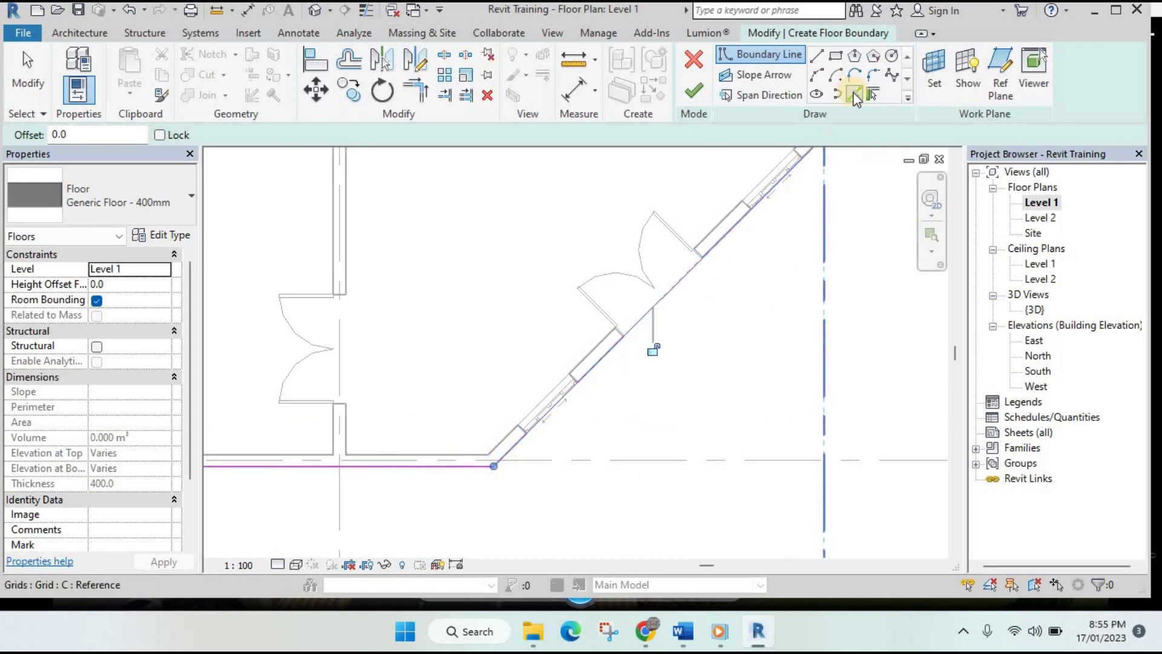
pyautogui.moveTo(779, 229); pyautogui.dragTo(774, 315, button='middle')
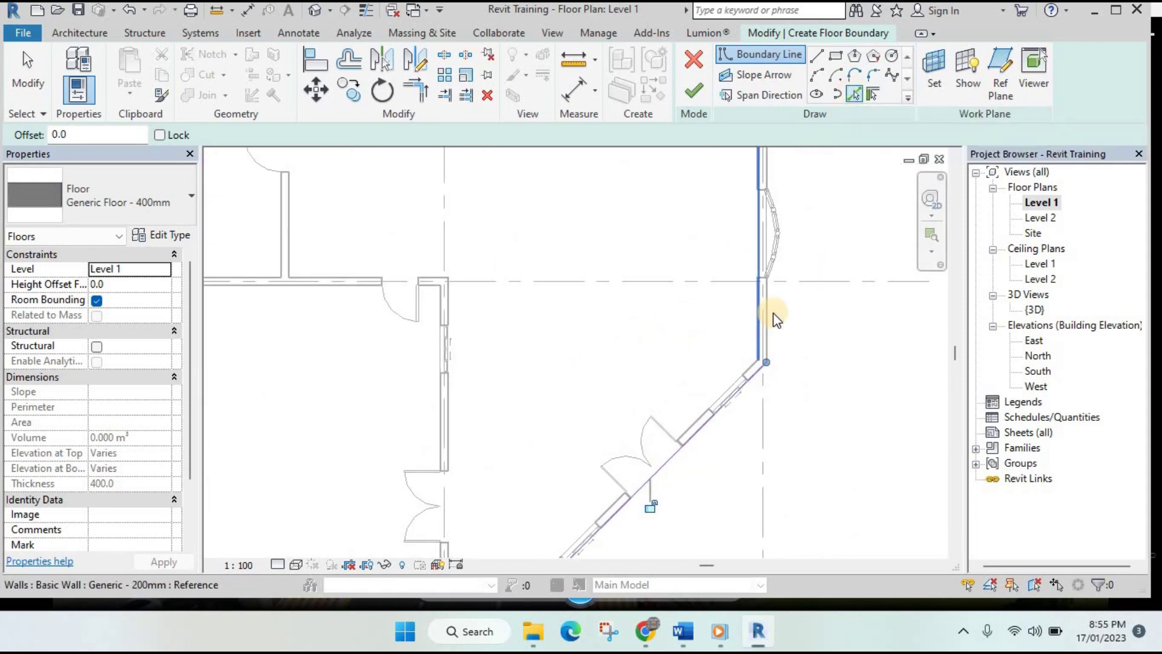
pyautogui.click(772, 311)
pyautogui.scroll(-4, 650, 337)
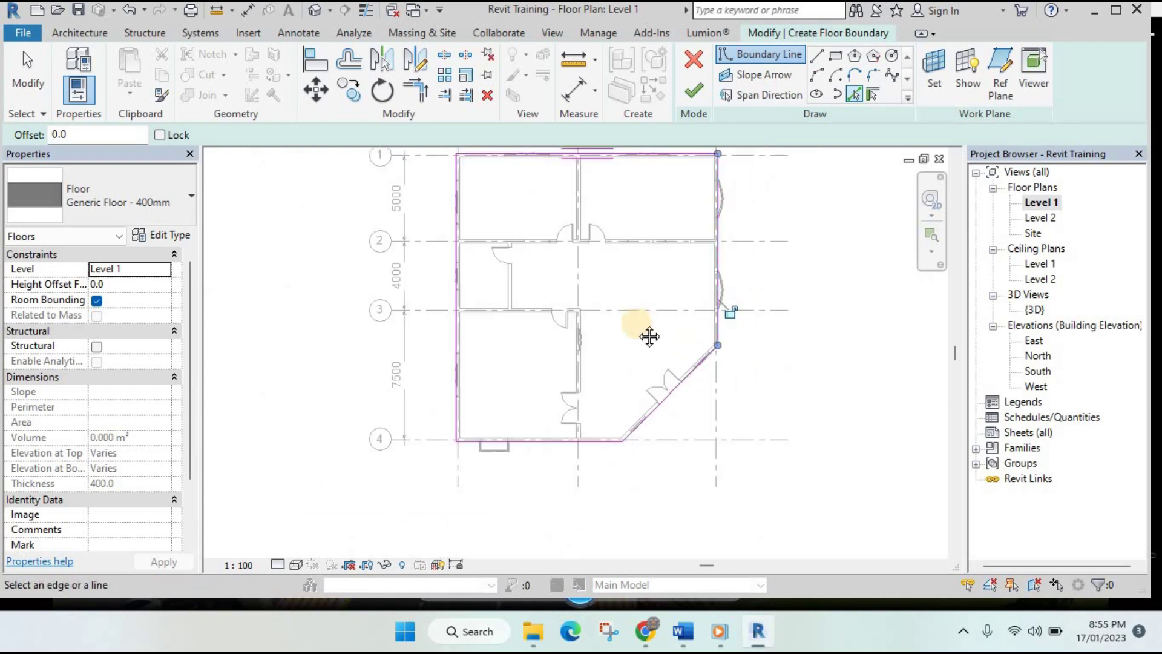
pyautogui.moveTo(650, 336); pyautogui.dragTo(676, 356, button='middle')
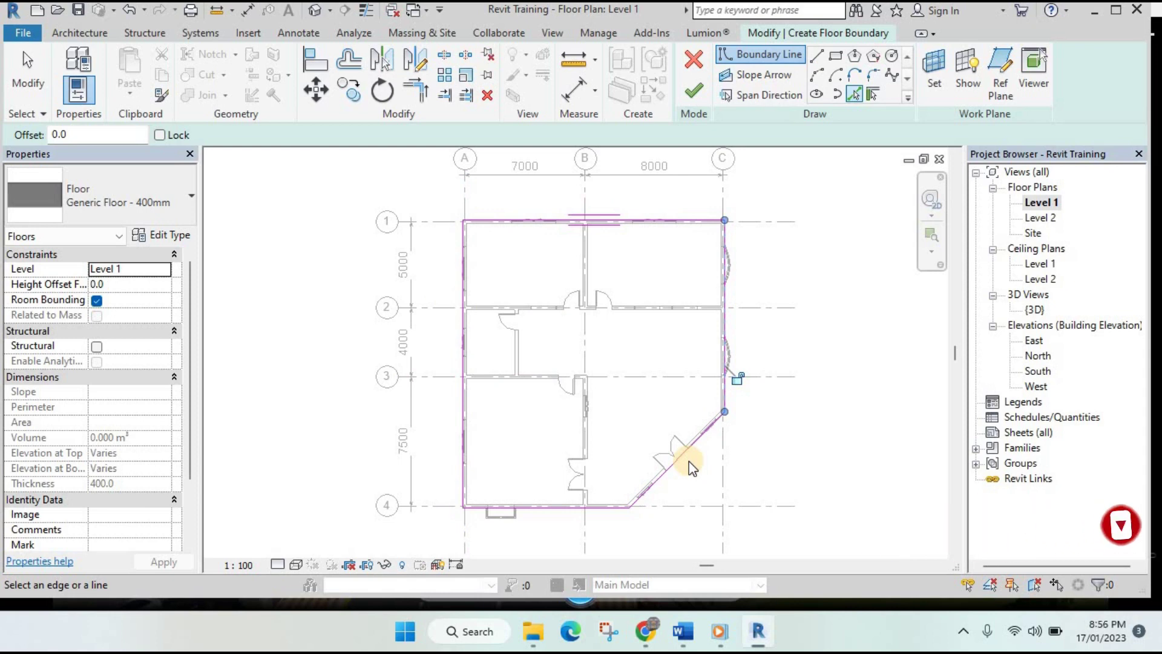
# - Finish the floor sketch and open the default 3D view of the house
pyautogui.click(689, 89)
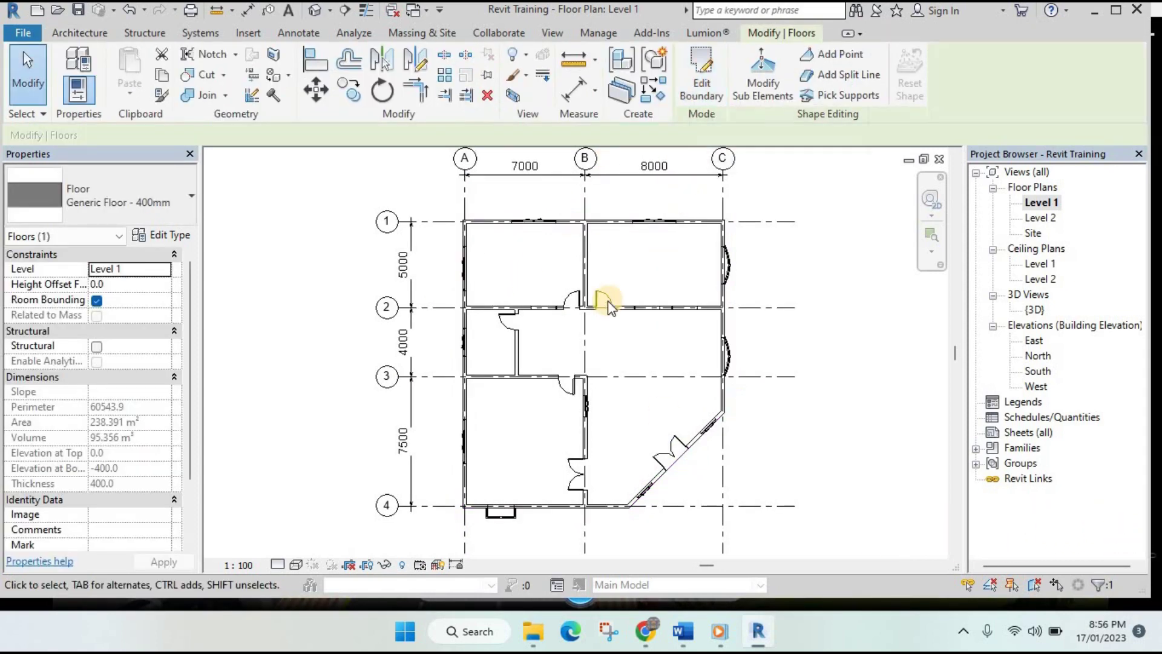
pyautogui.click(313, 11)
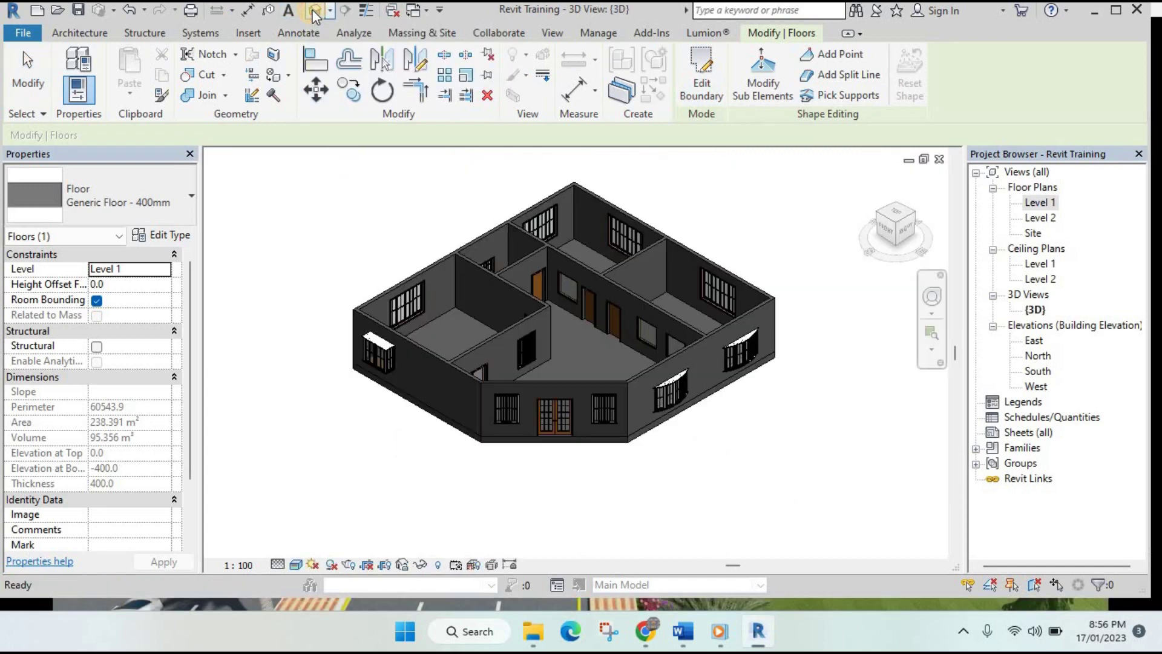
pyautogui.scroll(4, 581, 354)
pyautogui.scroll(2, 582, 353)
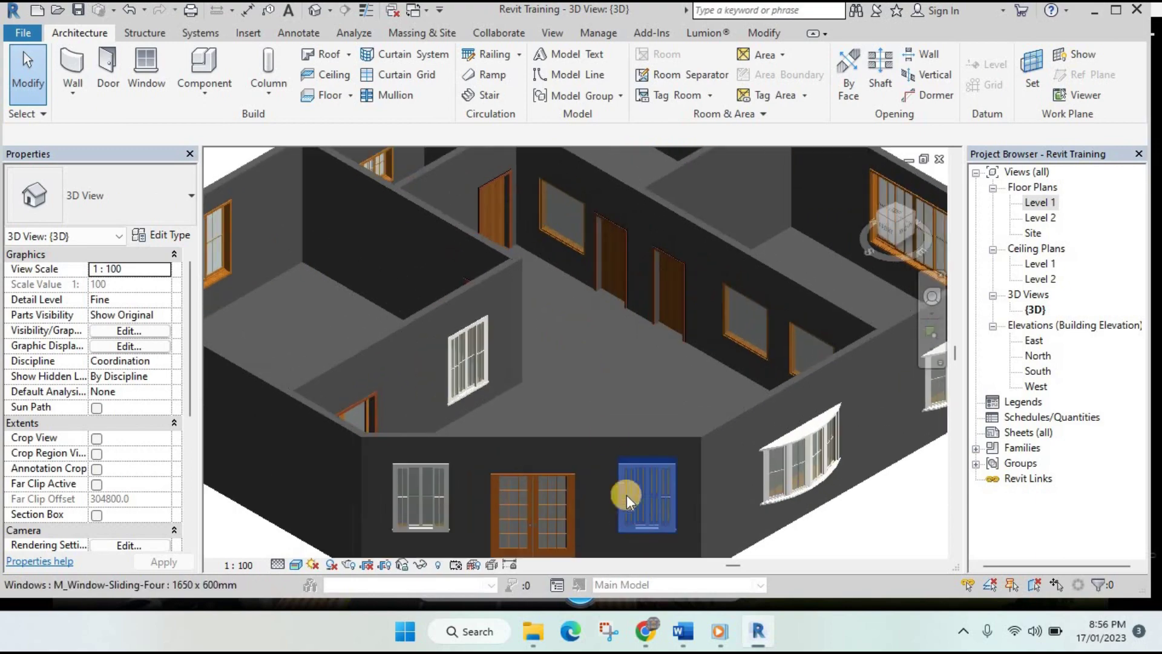
pyautogui.scroll(-5, 608, 357)
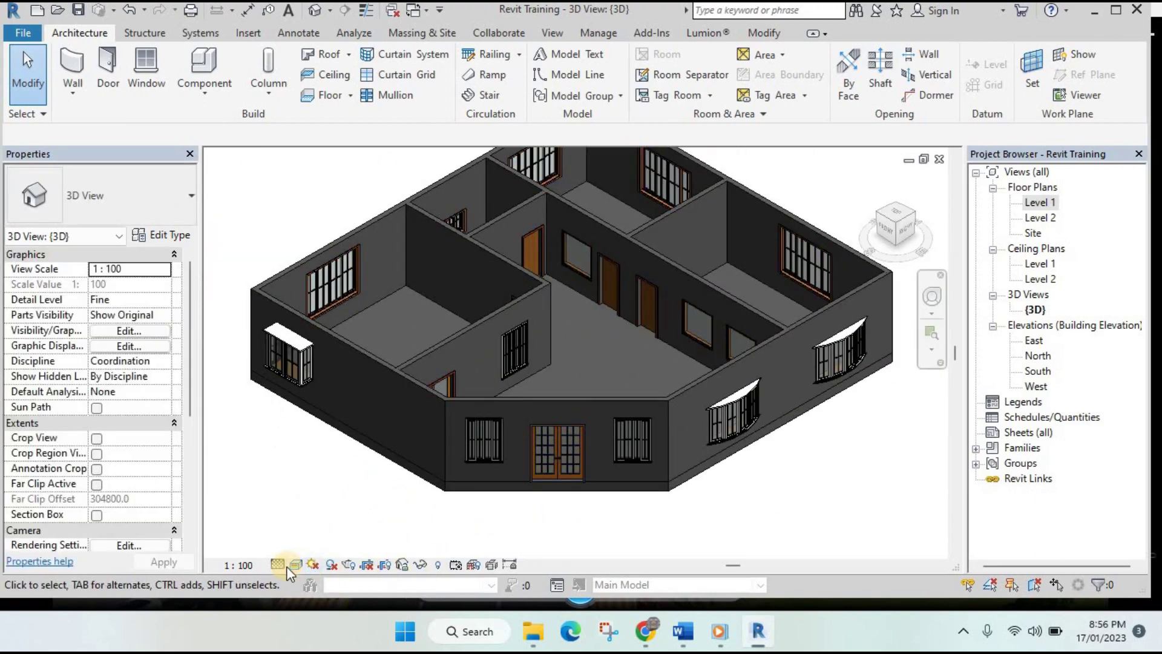
# - Toggle the 3D visual style to Wireframe and back to Shaded, then check the floor's type
pyautogui.click(294, 563)
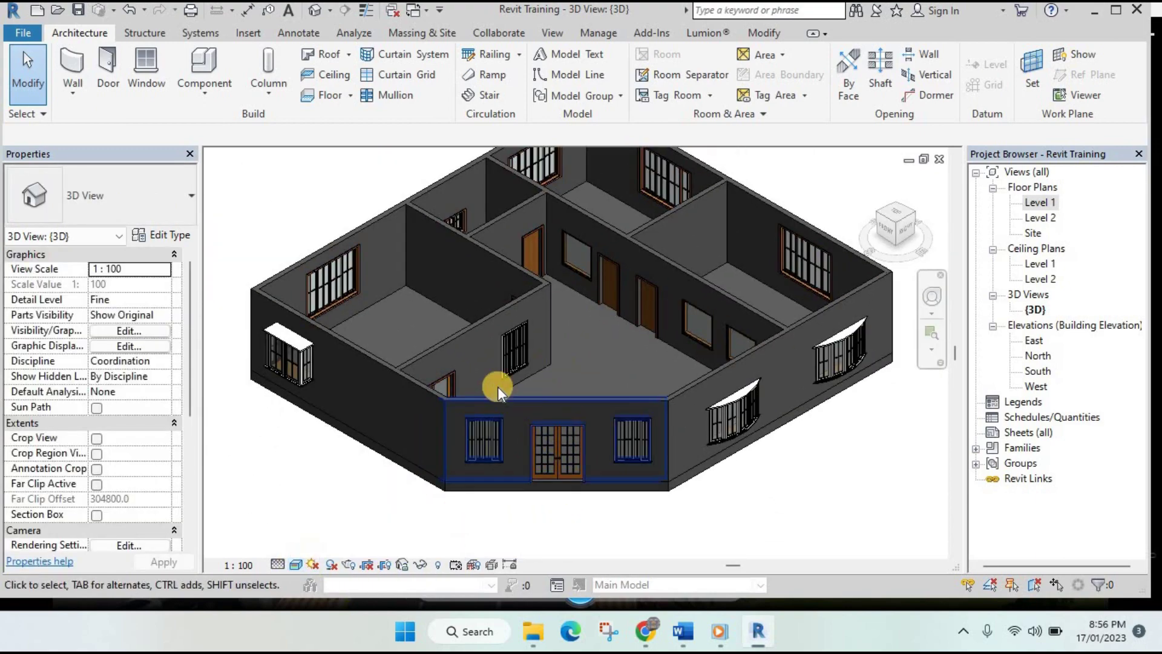
pyautogui.click(294, 564)
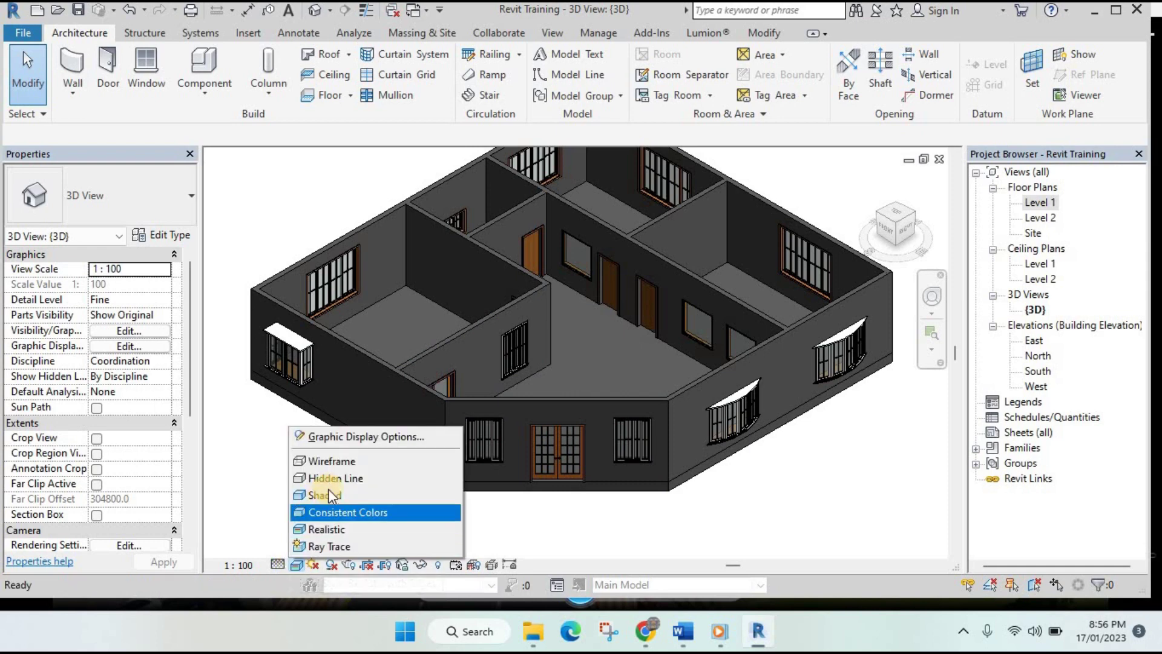
pyautogui.click(333, 461)
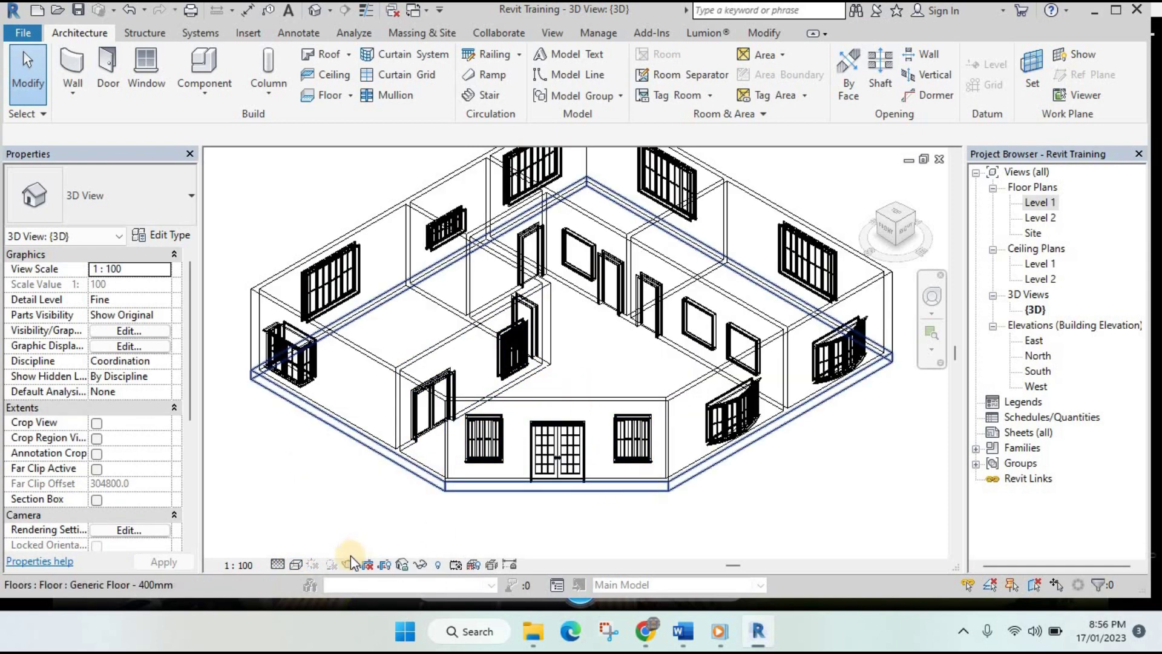
pyautogui.click(299, 560)
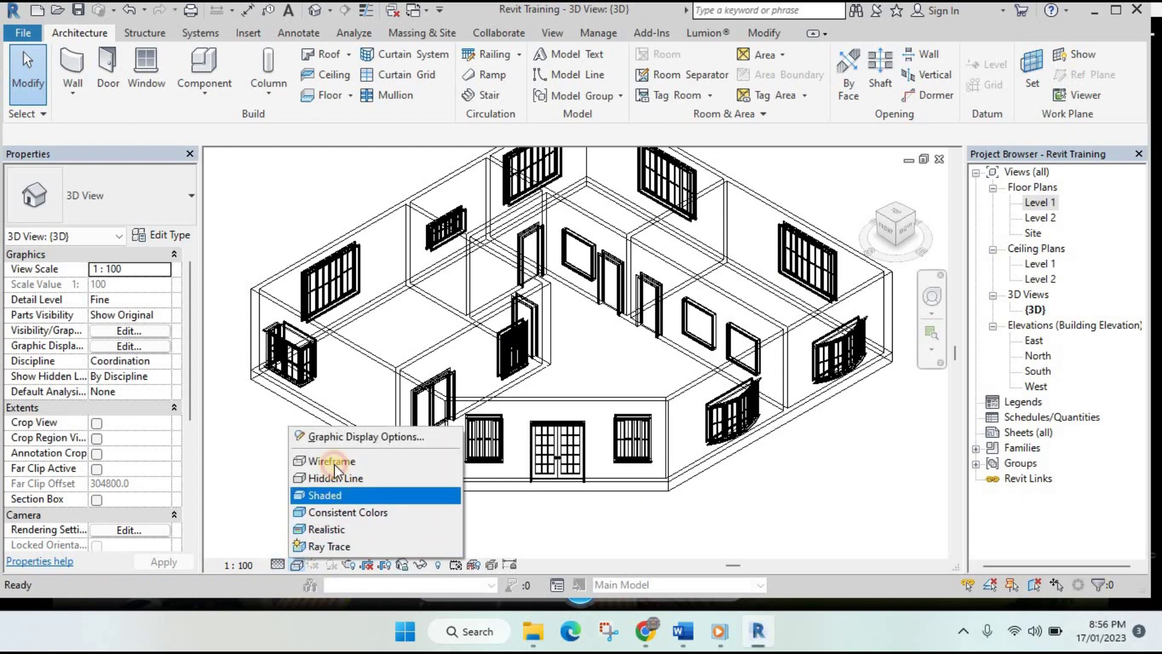
pyautogui.click(337, 496)
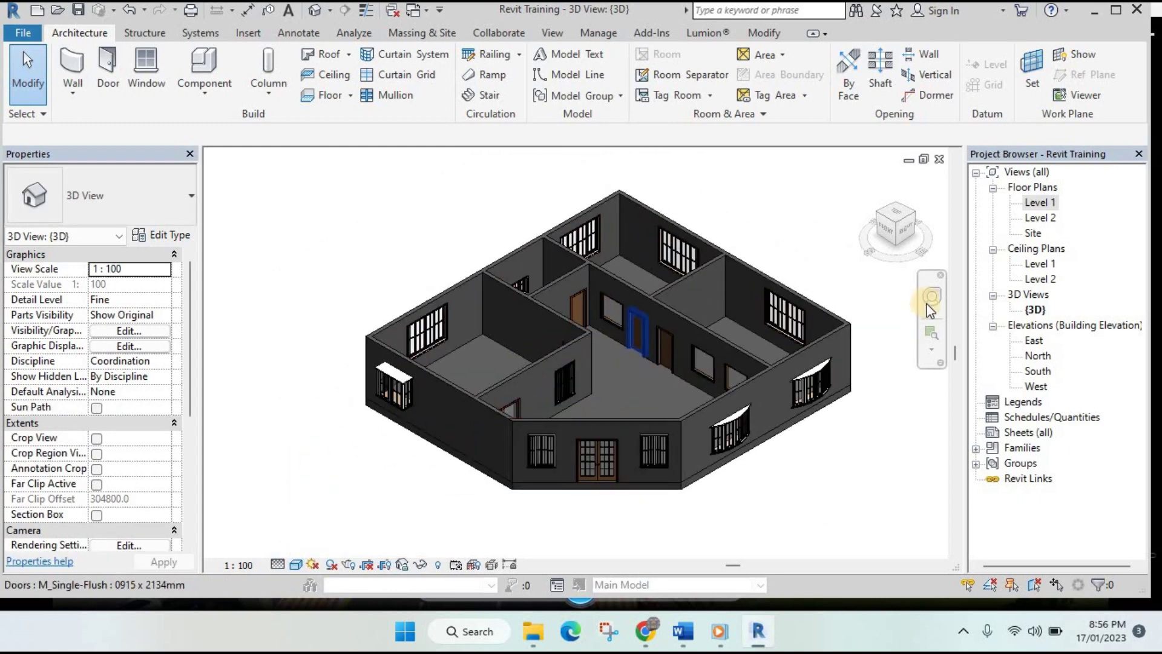
pyautogui.click(690, 492)
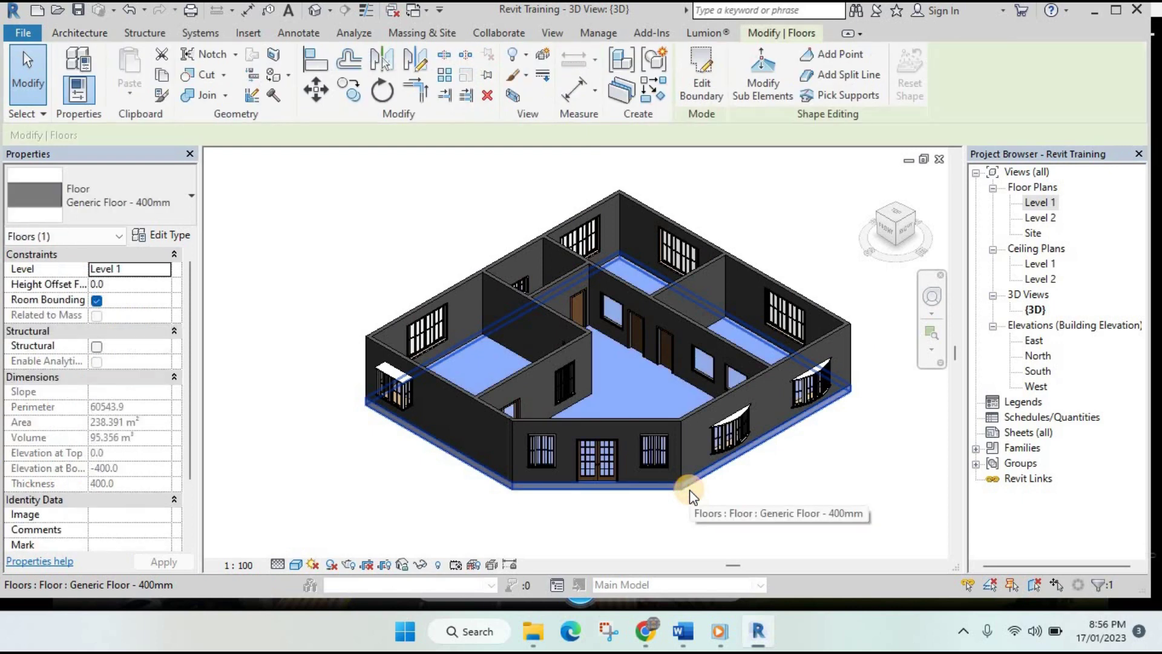
pyautogui.press('Escape')
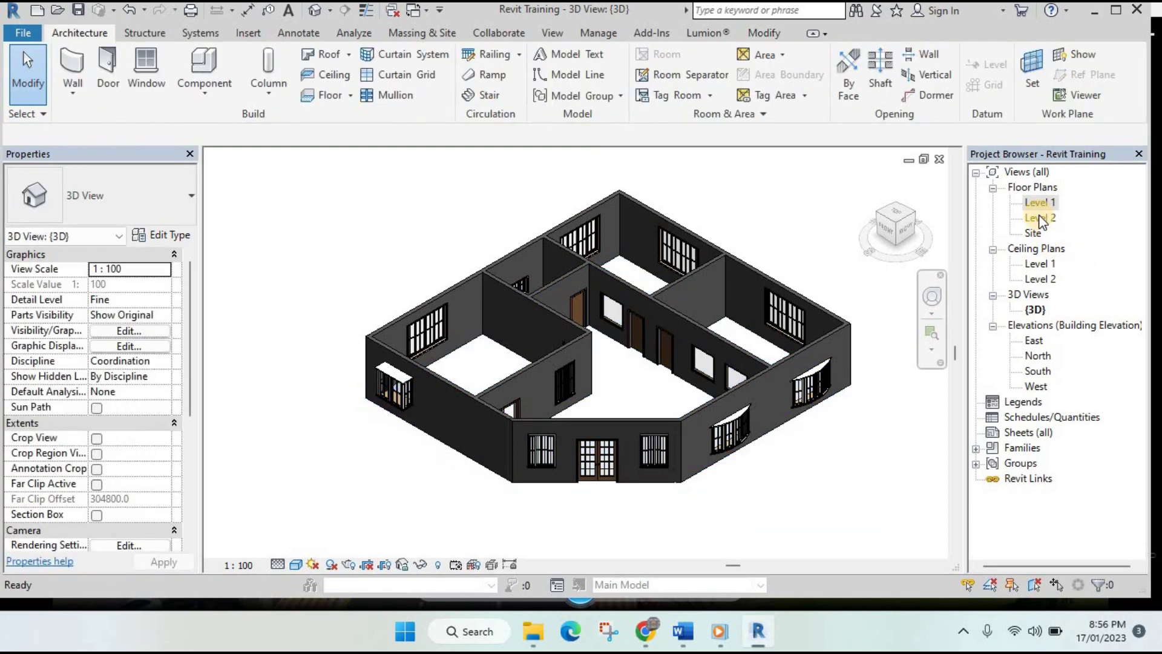
# - On Level 1, start an architectural floor sketch using the Rectangle draw tool
pyautogui.doubleClick(1039, 203)
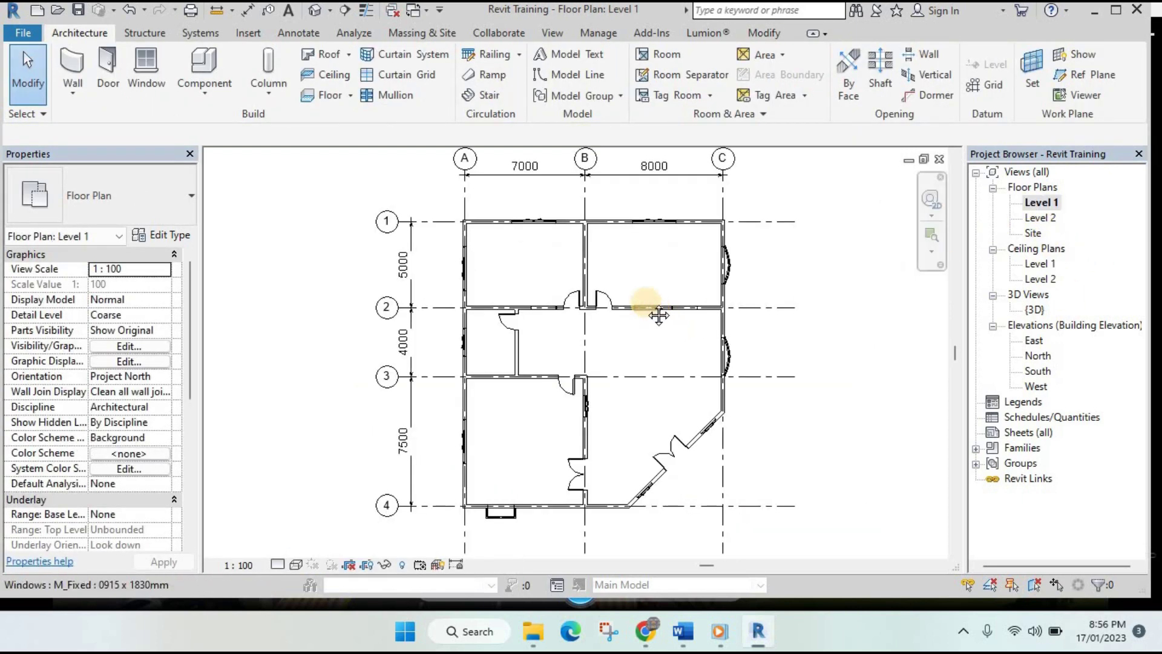
pyautogui.click(350, 97)
pyautogui.click(355, 137)
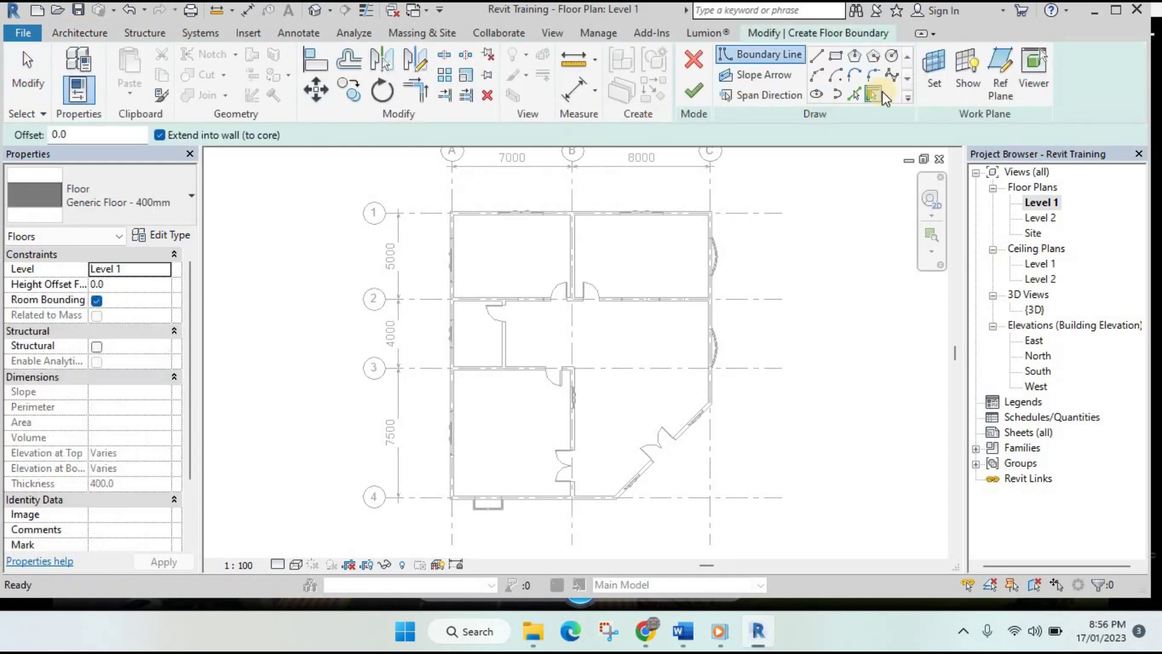
pyautogui.click(835, 57)
pyautogui.scroll(2, 460, 211)
pyautogui.scroll(2, 421, 210)
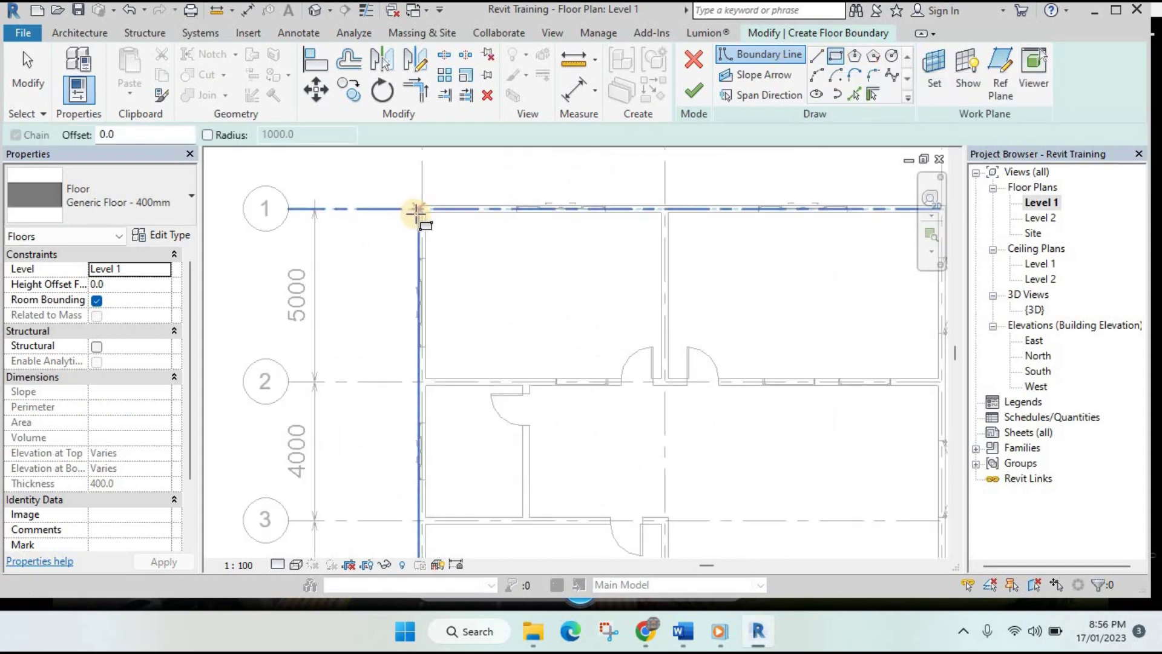
# - Draw rectangle boundaries around the top-left, top-right and lower-left rooms
pyautogui.click(423, 211)
pyautogui.scroll(2, 660, 381)
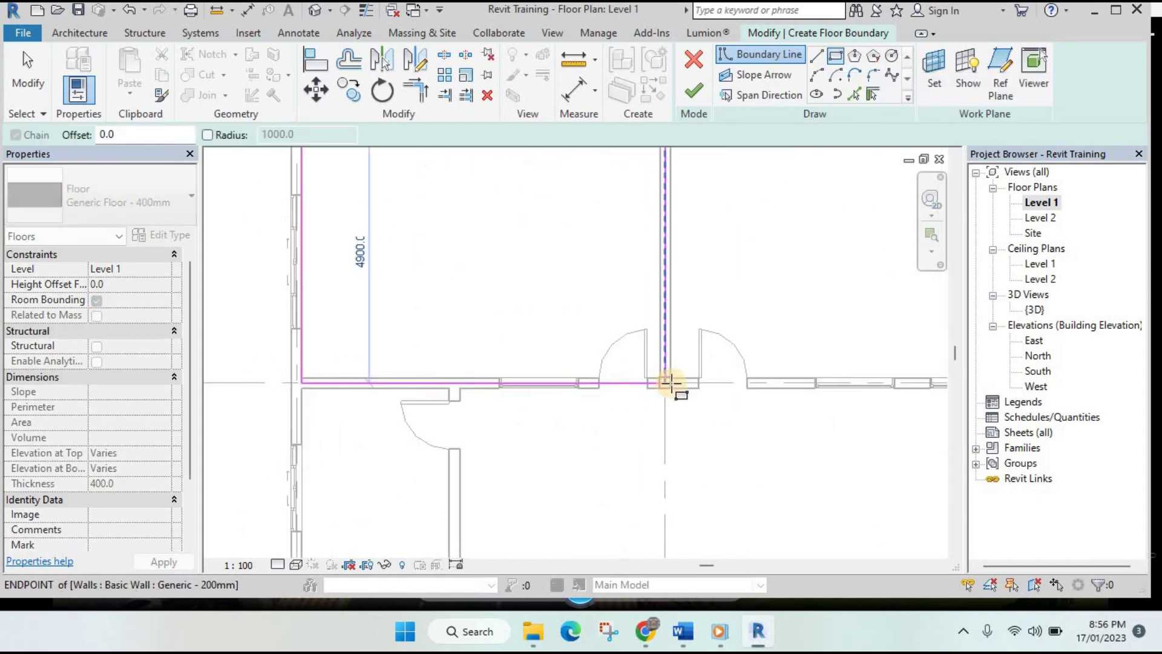
pyautogui.click(660, 377)
pyautogui.moveTo(729, 304); pyautogui.dragTo(643, 445, button='middle')
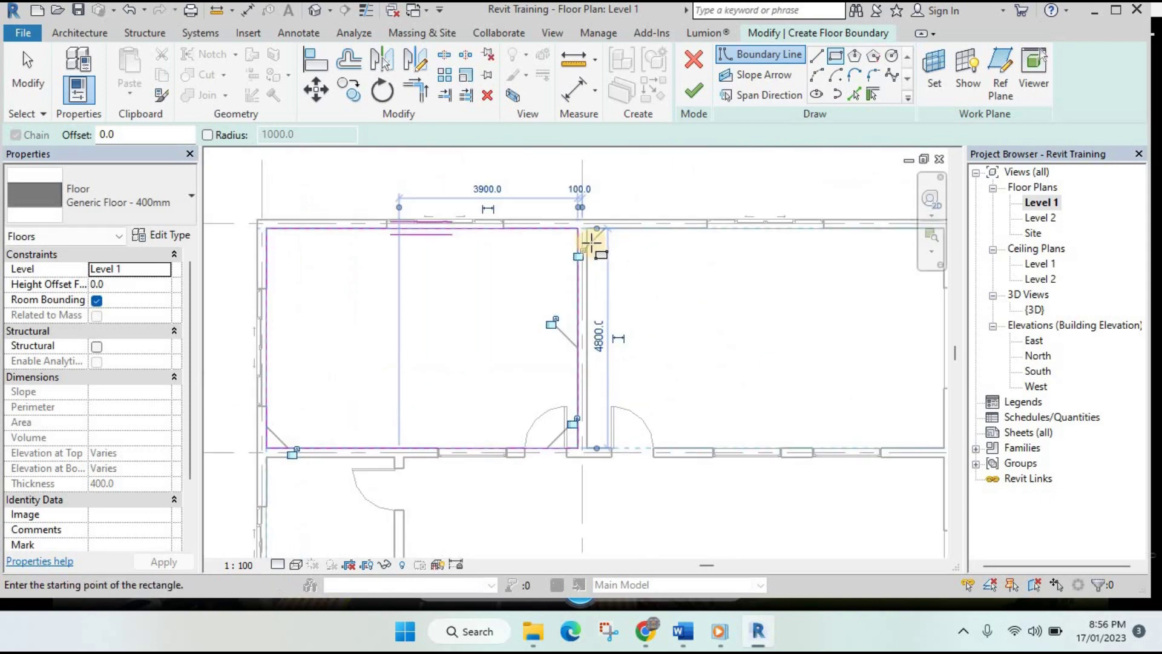
pyautogui.click(586, 227)
pyautogui.scroll(-1, 665, 315)
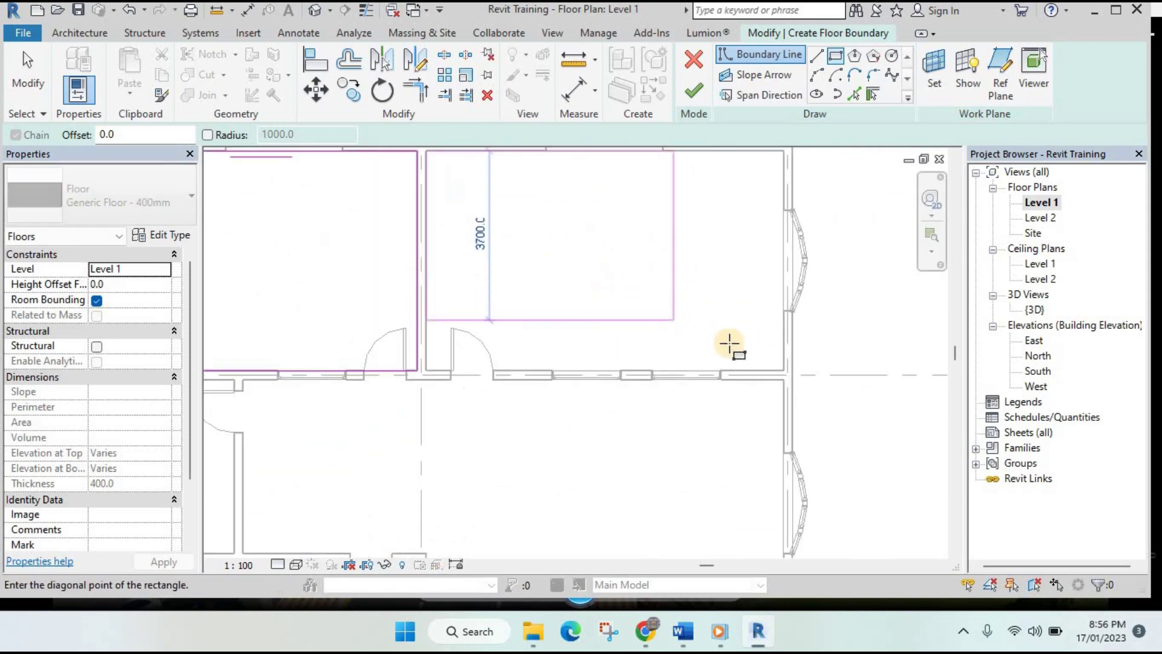
pyautogui.click(781, 367)
pyautogui.scroll(-2, 682, 272)
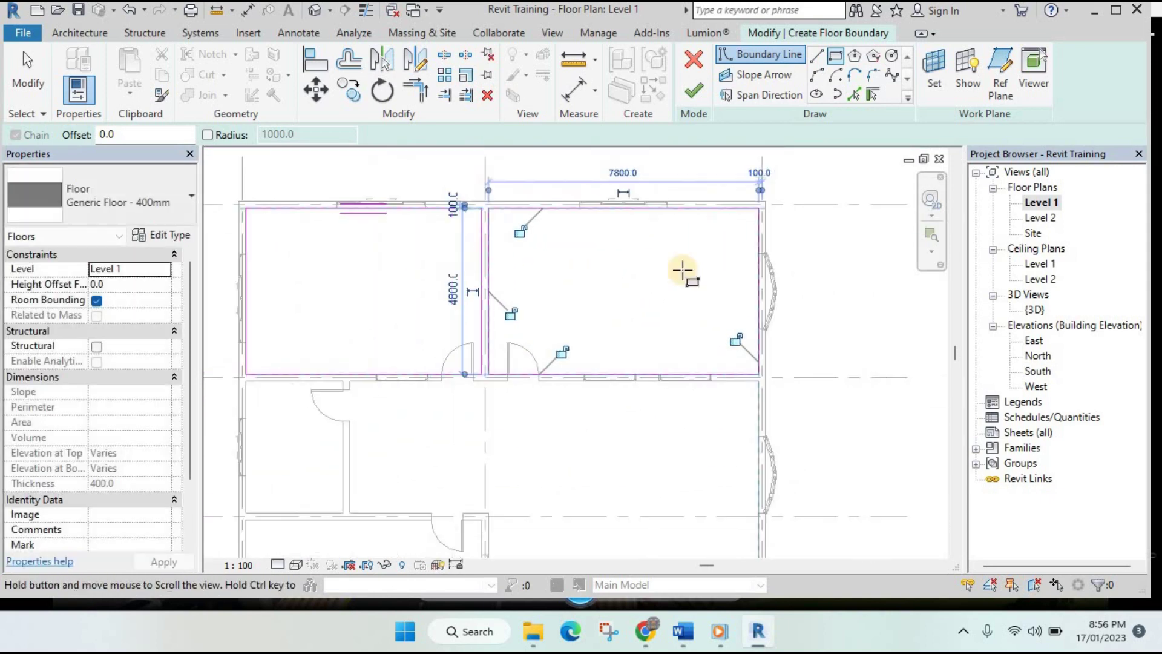
pyautogui.scroll(1, 355, 381)
pyautogui.click(313, 365)
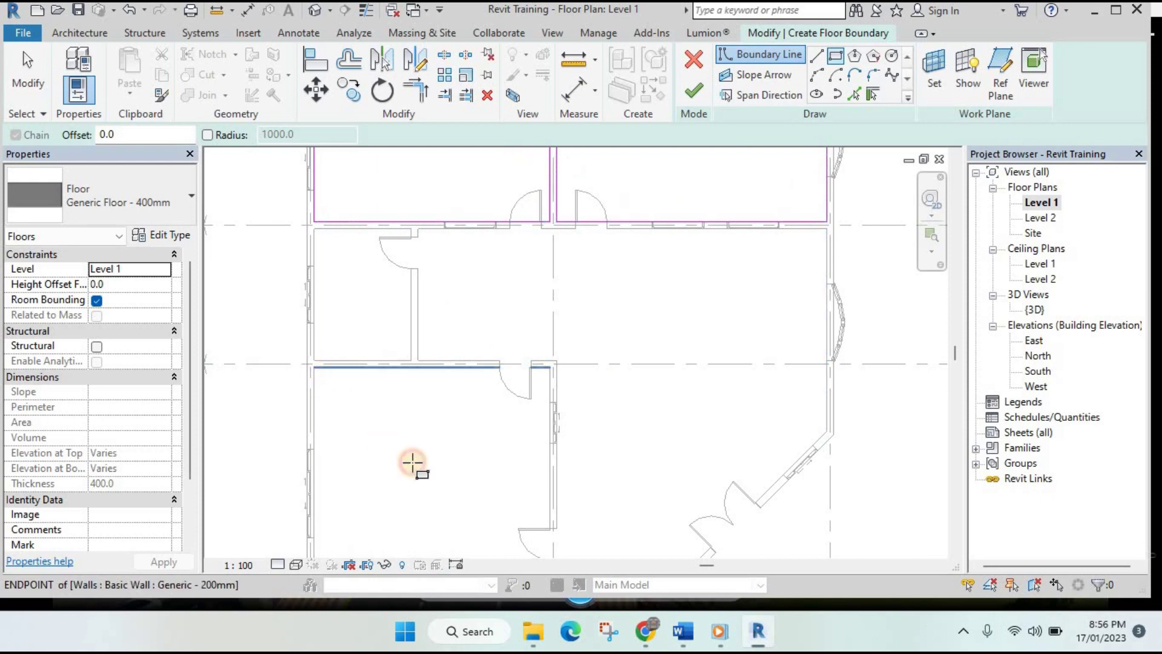
pyautogui.click(551, 409)
pyautogui.scroll(-2, 552, 409)
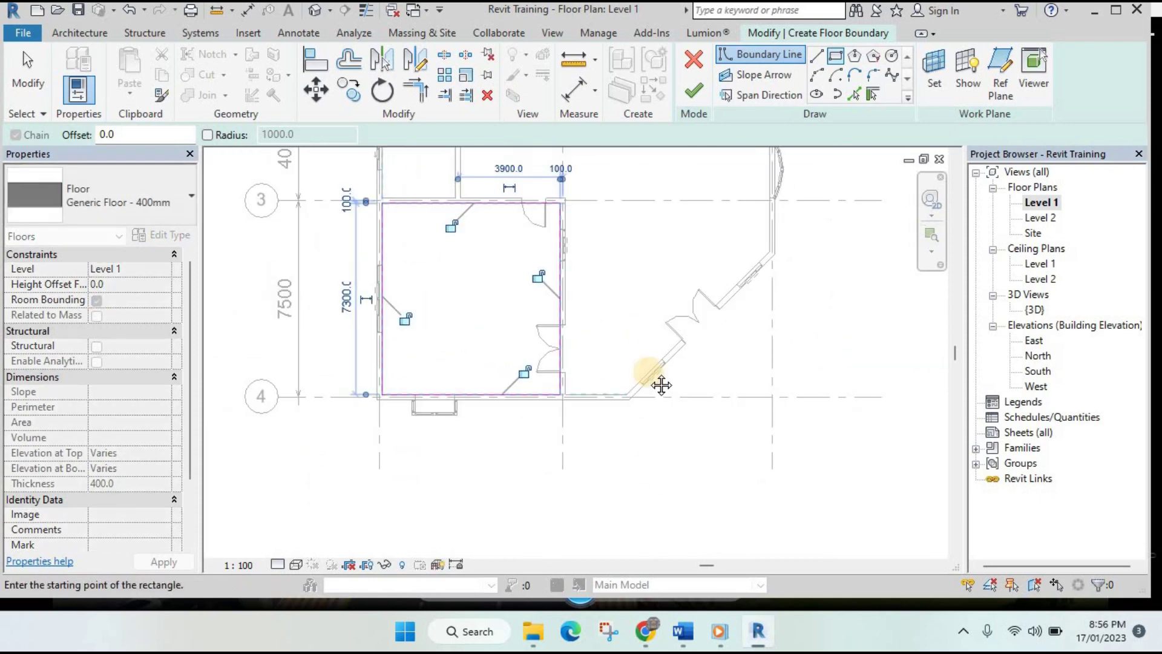
pyautogui.scroll(1, 643, 371)
pyautogui.moveTo(721, 181); pyautogui.dragTo(693, 316, button='middle')
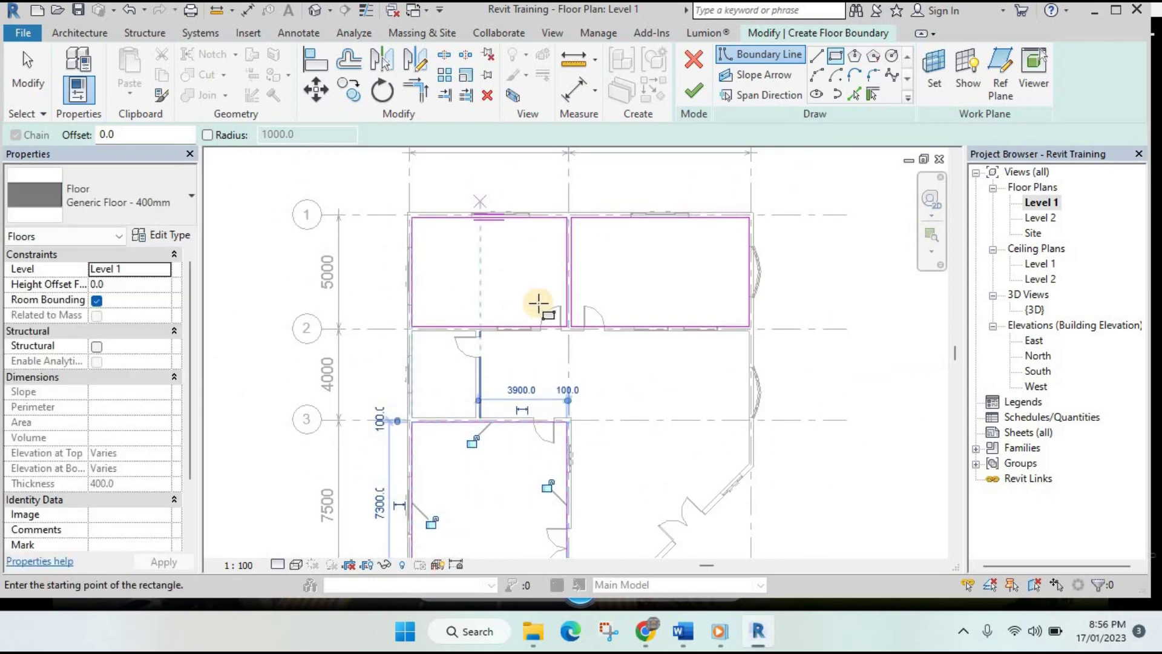
# - Finish the three-room sketch and view the roughly 120 m² Generic Floor 400 mm slab in 3D
pyautogui.click(693, 96)
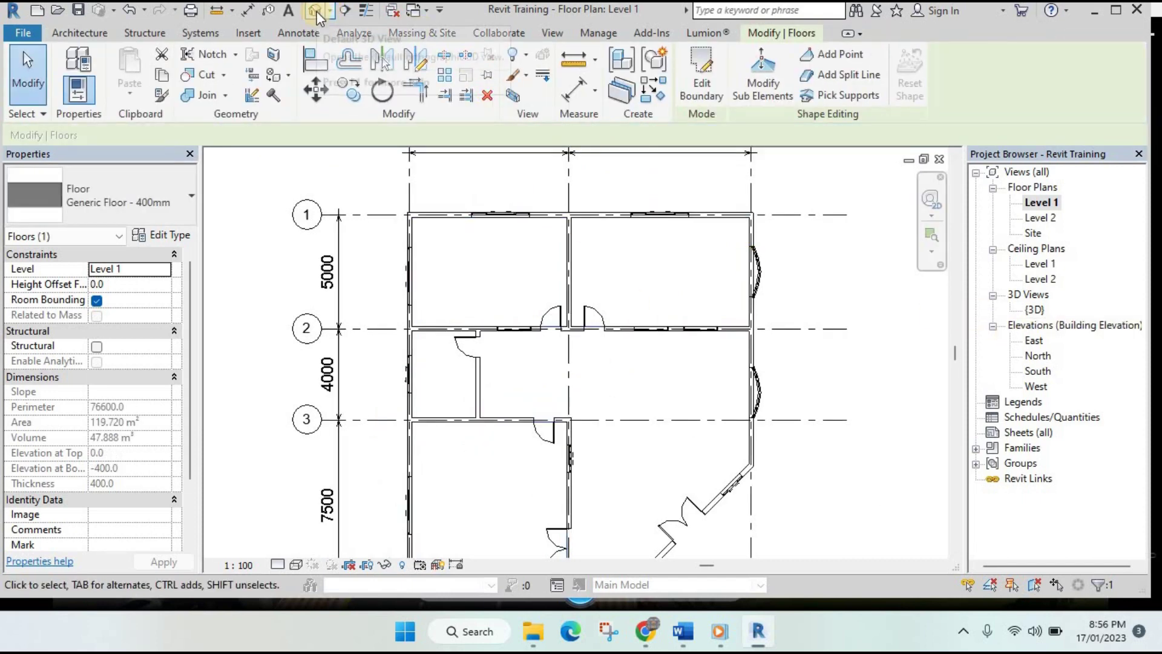
pyautogui.doubleClick(1034, 309)
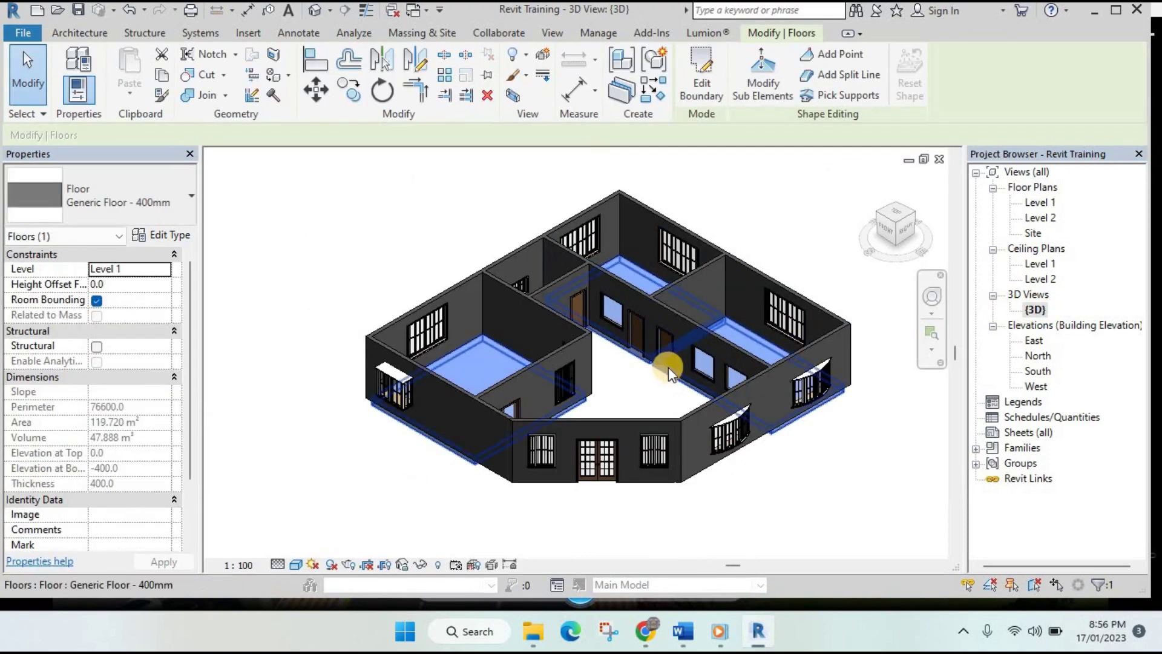
pyautogui.scroll(2, 669, 367)
pyautogui.press('Escape')
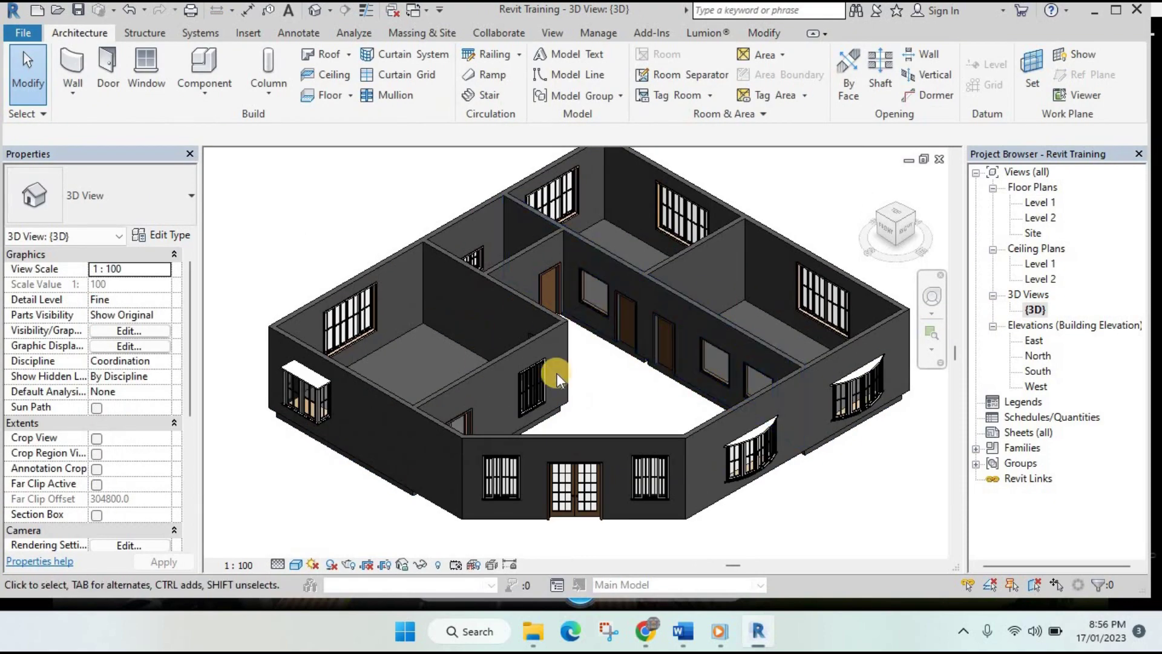
pyautogui.moveTo(557, 373); pyautogui.dragTo(547, 303, button='middle')
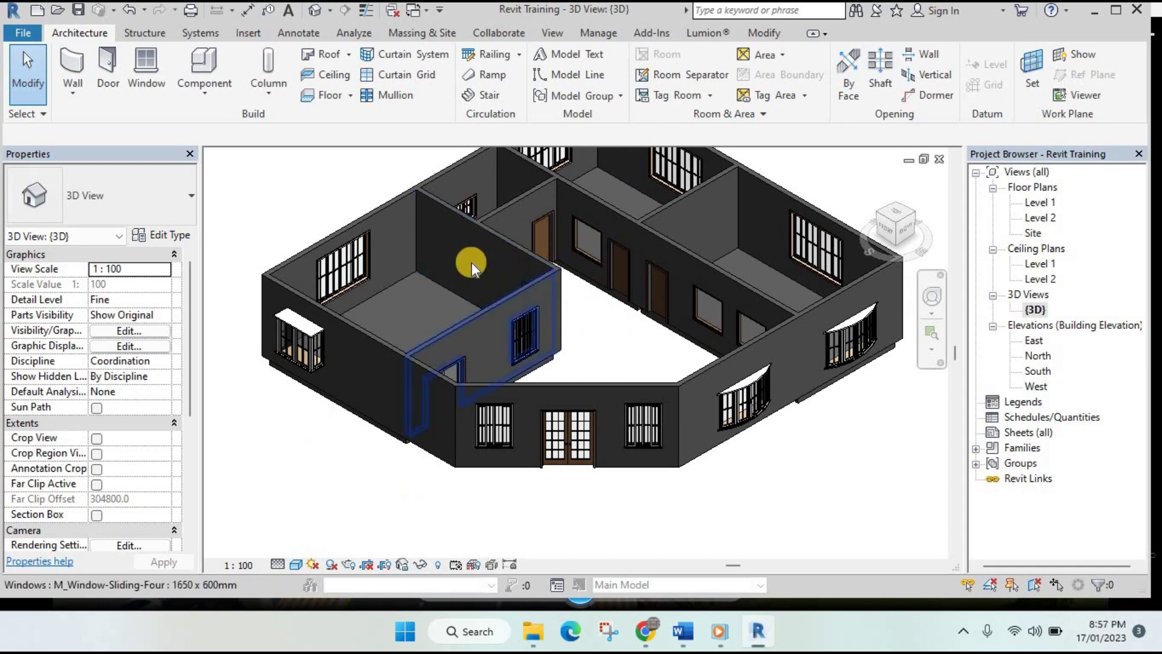
pyautogui.scroll(-1, 395, 293)
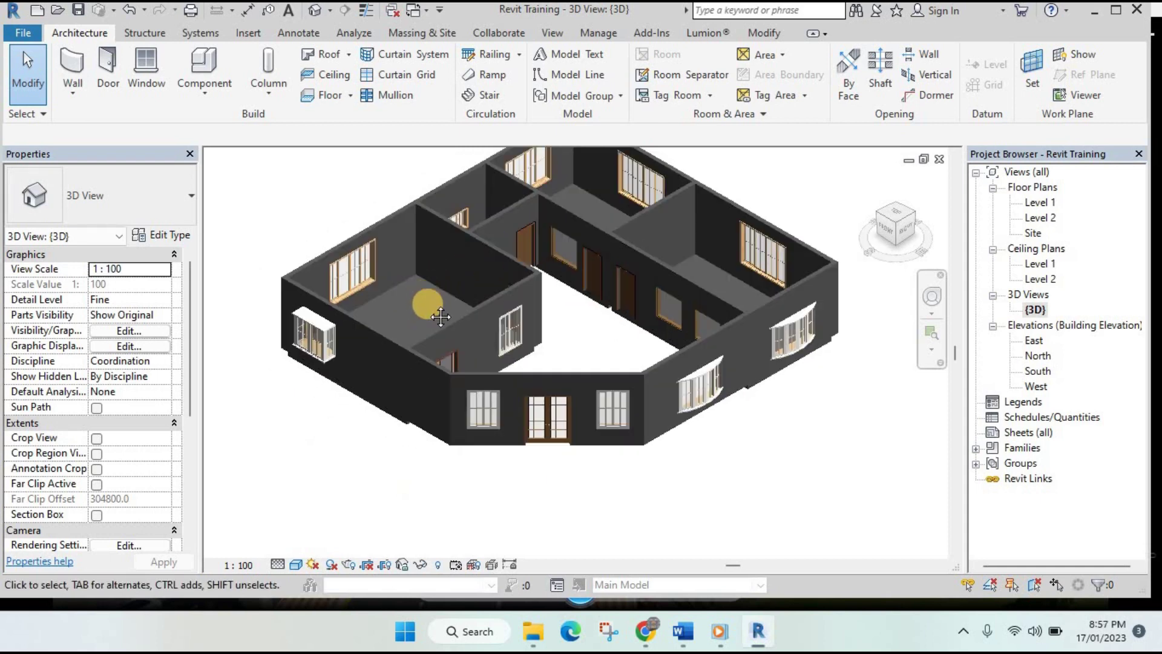
pyautogui.scroll(-1, 416, 333)
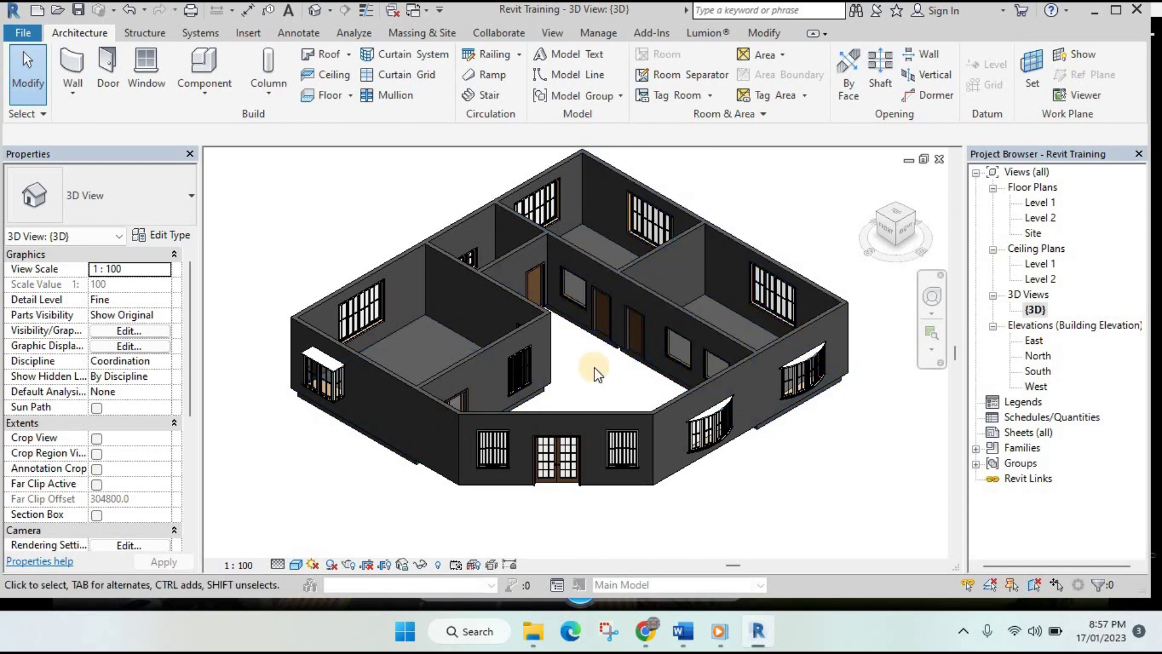
# - Return to Level 1 in Shaded visual style and start another architectural floor sketch
pyautogui.doubleClick(1037, 204)
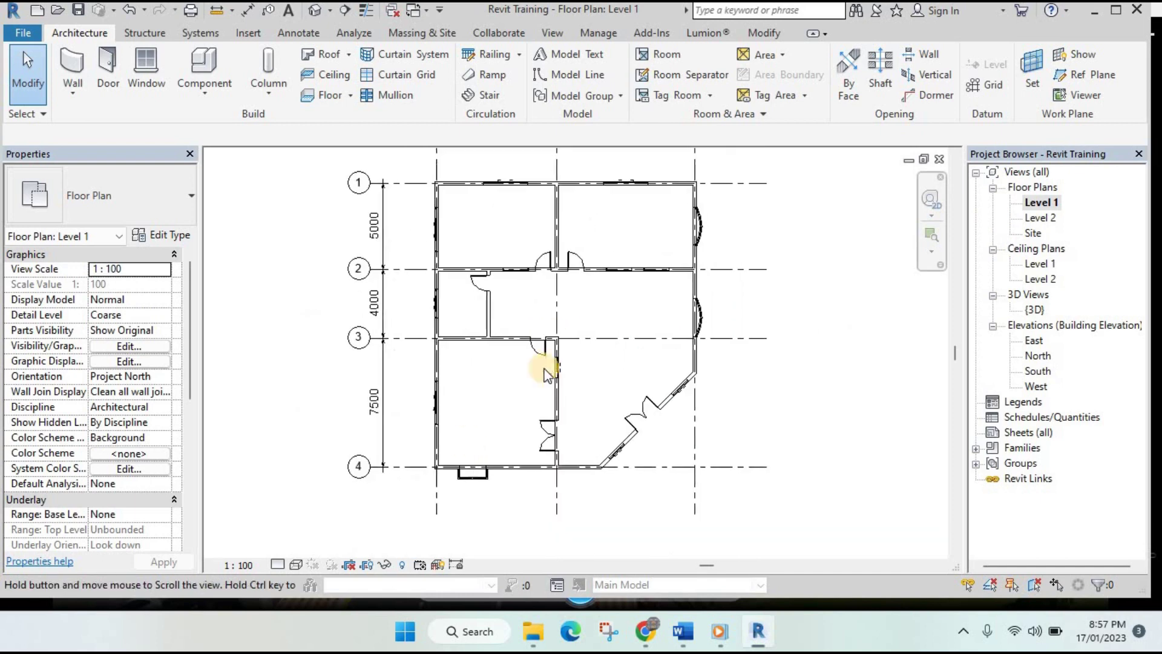
pyautogui.click(296, 564)
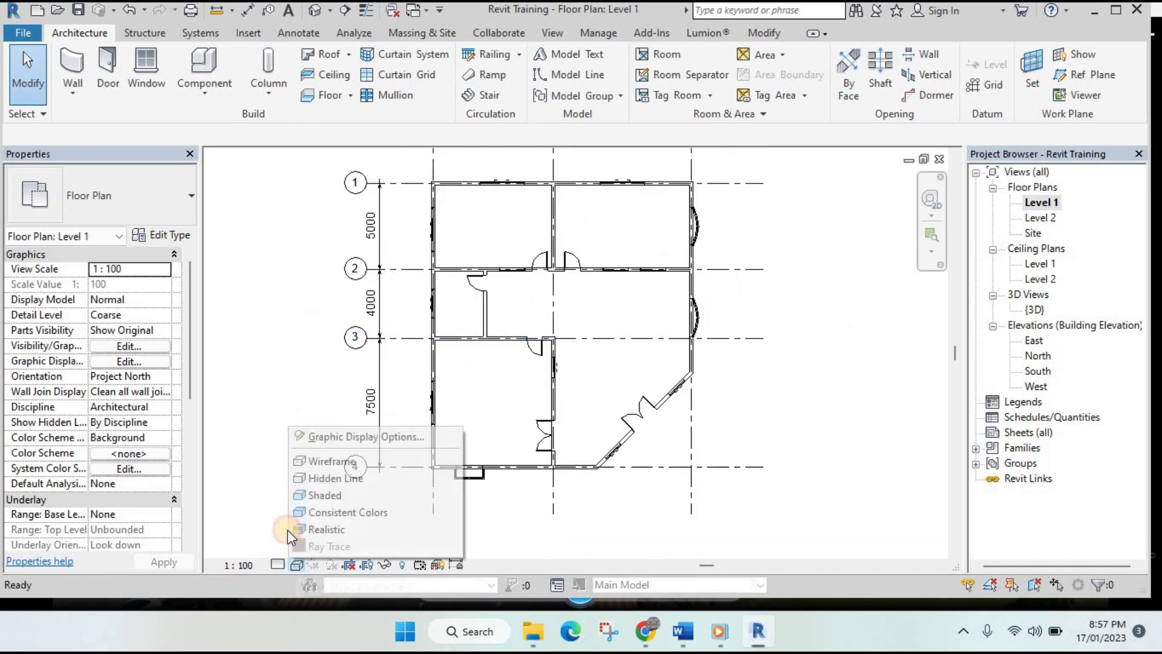
pyautogui.click(339, 491)
pyautogui.scroll(3, 566, 333)
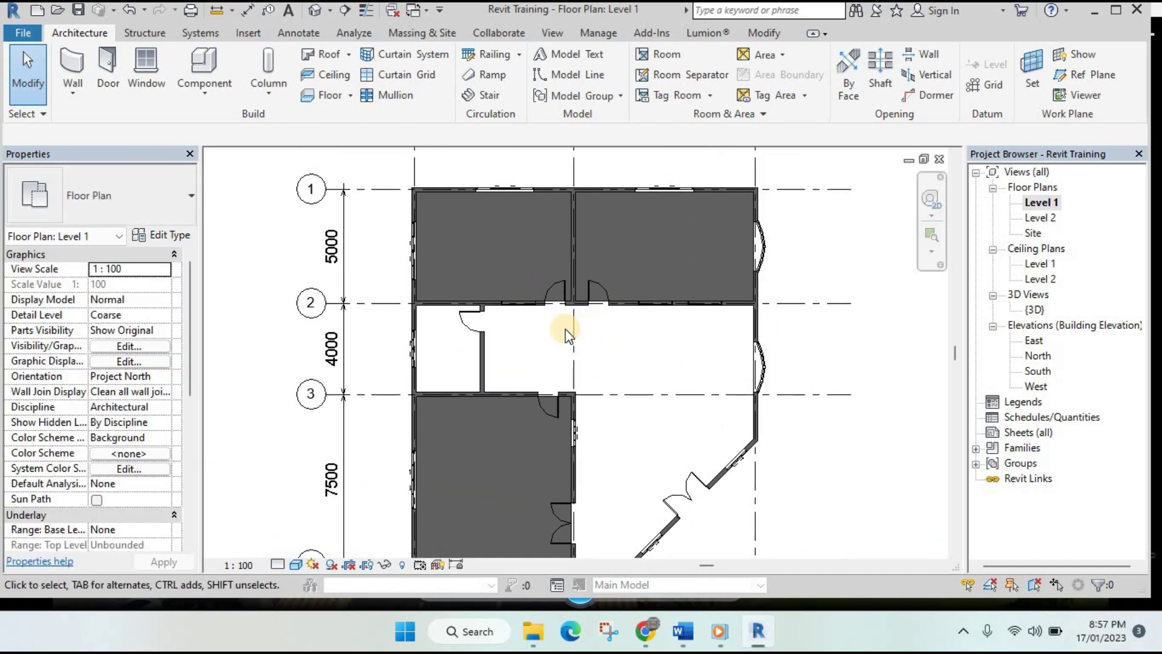
pyautogui.moveTo(656, 392); pyautogui.dragTo(657, 357, button='middle')
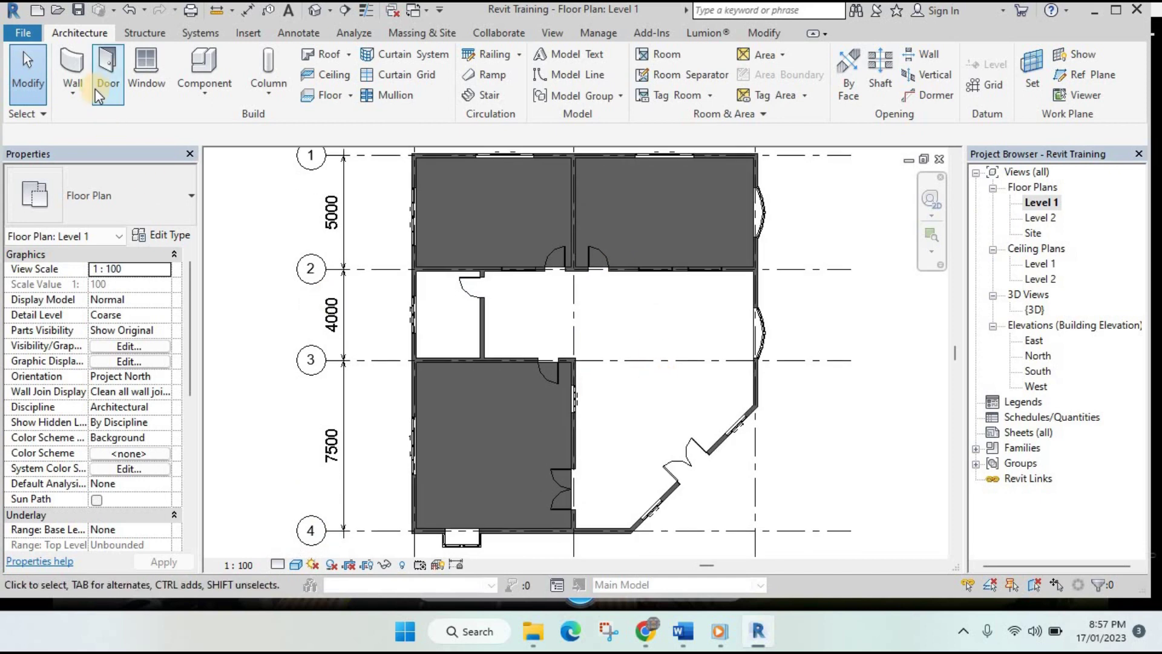
pyautogui.click(342, 103)
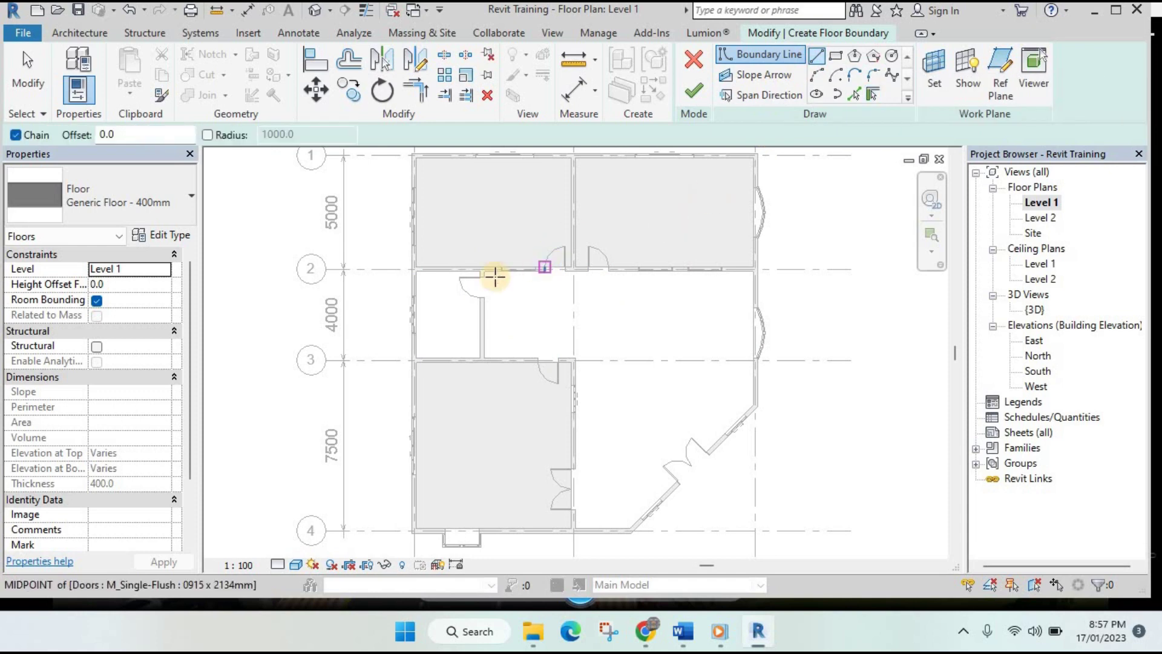
# - Draw boundary lines from the hall corner down the right wall, along the diagonal and bottom walls
pyautogui.scroll(2, 492, 273)
pyautogui.scroll(3, 478, 269)
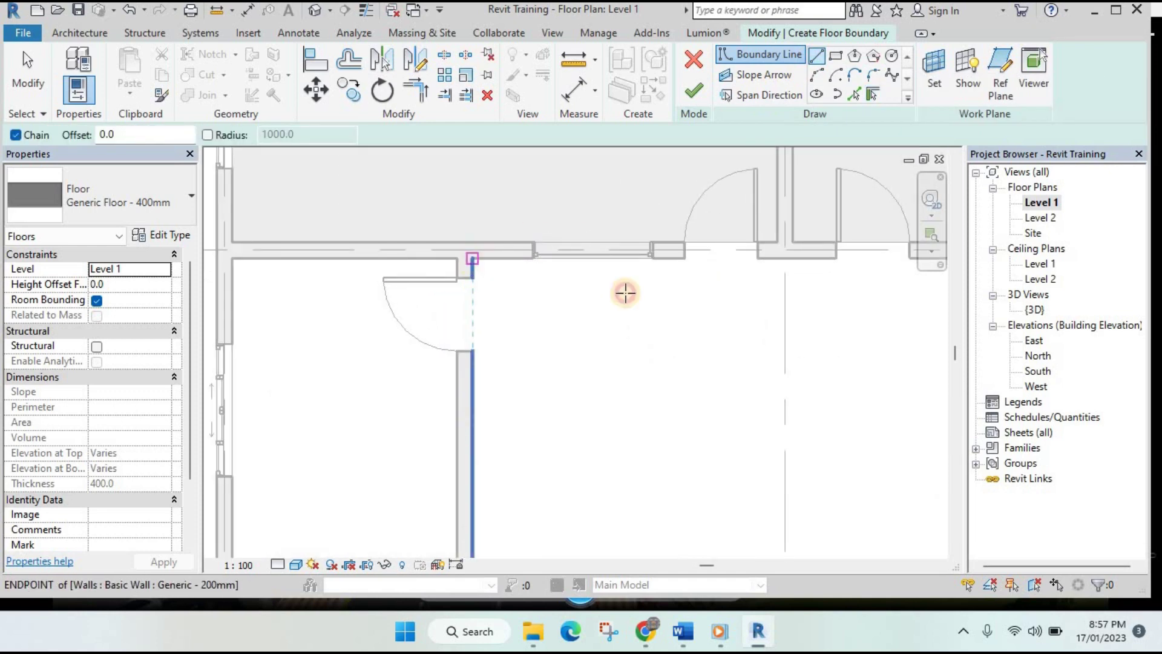
pyautogui.click(472, 258)
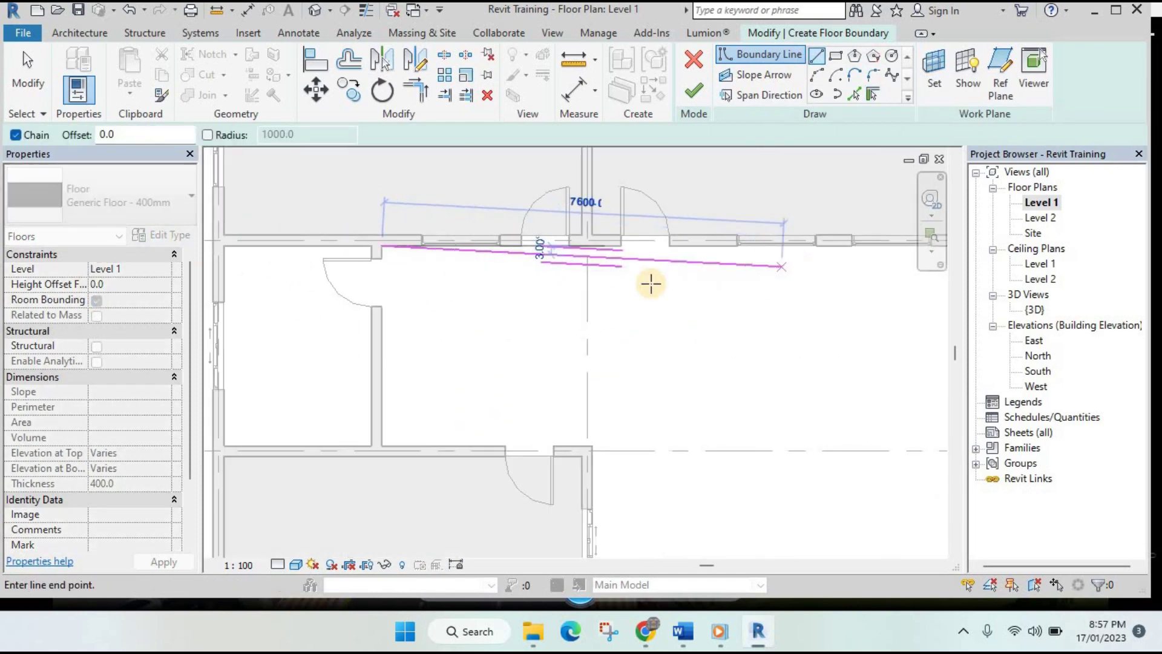
pyautogui.scroll(2, 526, 252)
pyautogui.moveTo(342, 335); pyautogui.dragTo(885, 278, button='middle')
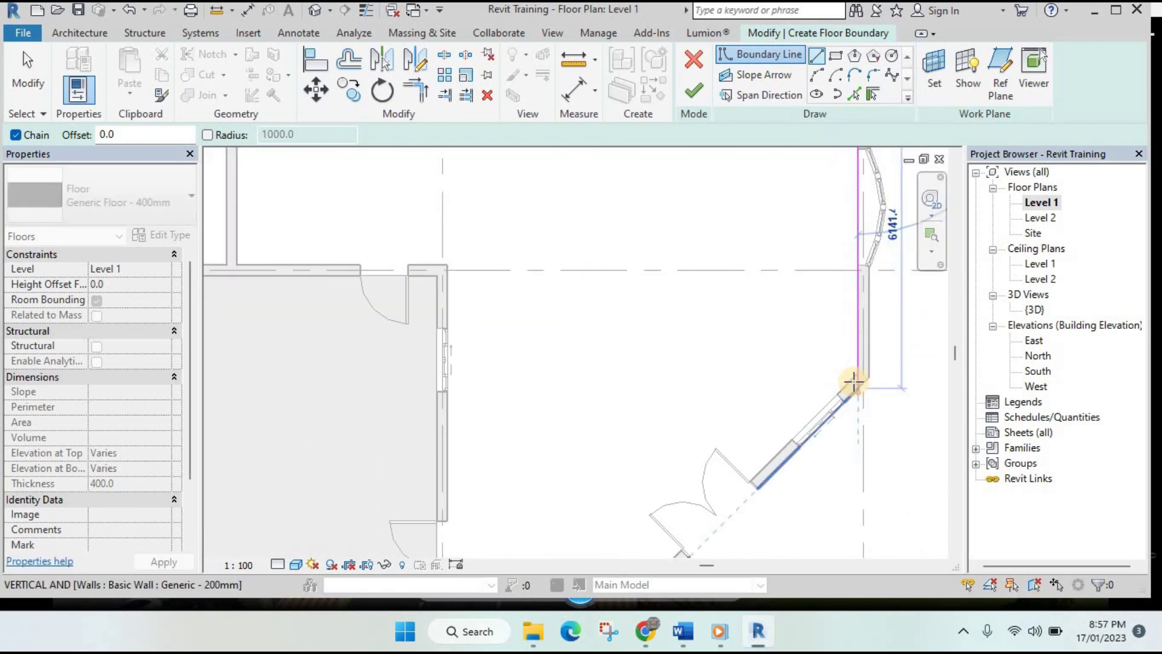
pyautogui.click(859, 369)
pyautogui.moveTo(657, 407)
pyautogui.mouseDown(button='middle')
pyautogui.moveTo(587, 358)
pyautogui.moveTo(613, 296)
pyautogui.mouseUp(button='middle')
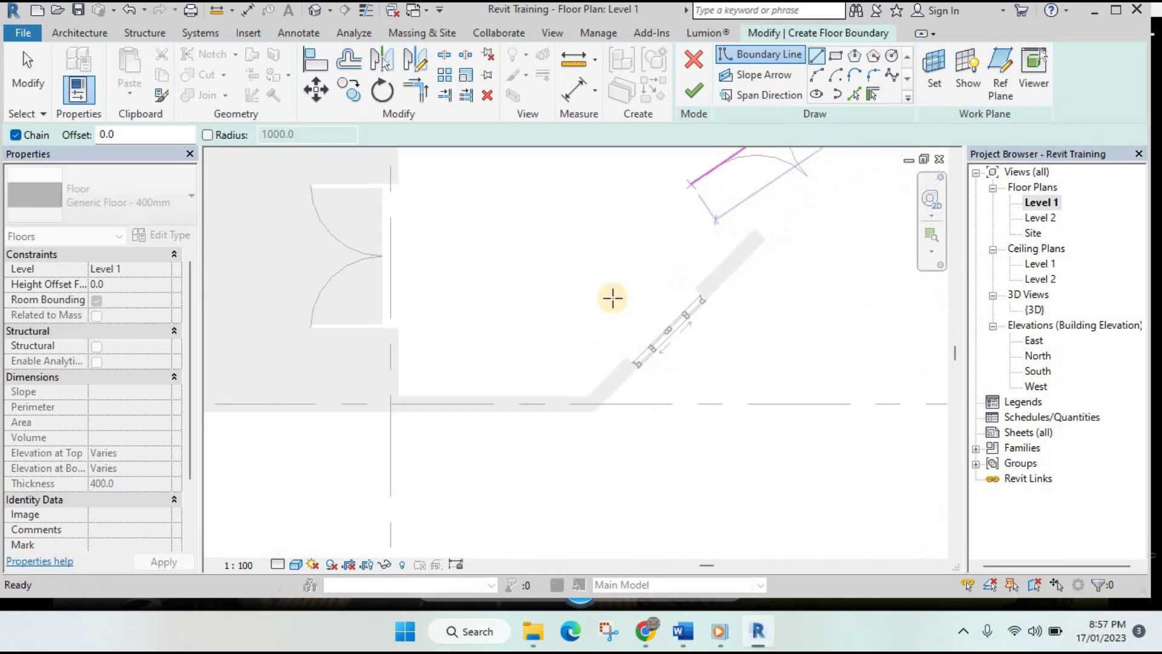
pyautogui.click(593, 392)
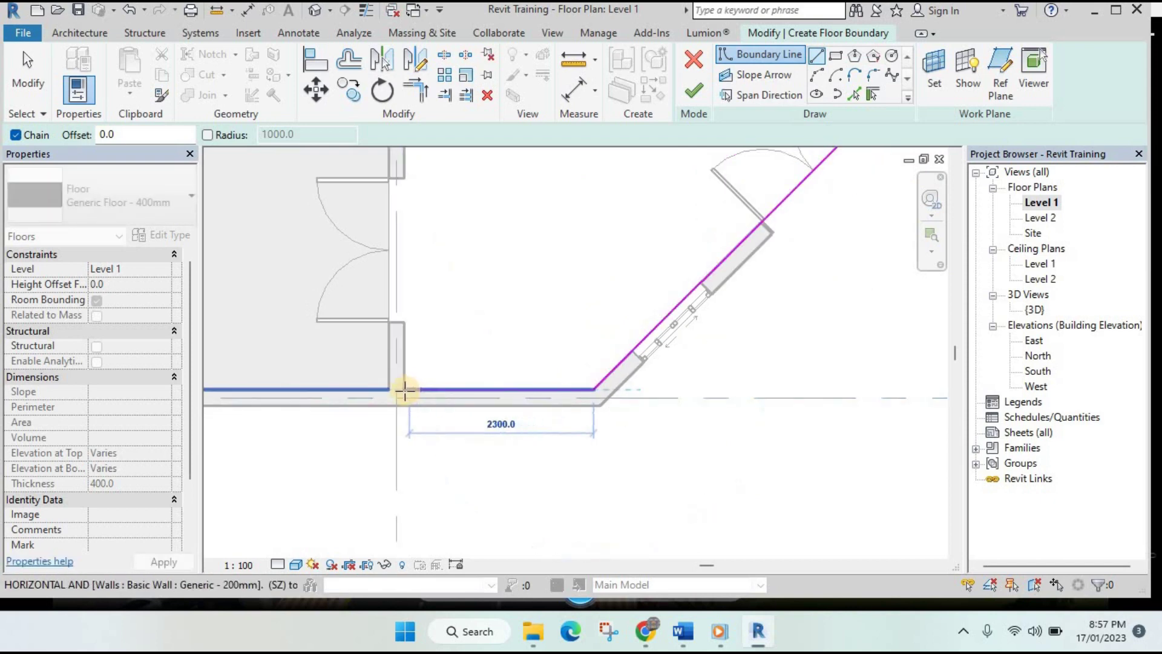
pyautogui.click(405, 390)
pyautogui.scroll(-1, 469, 350)
# - Continue the boundary up the interior wall and along the top wall, closing the loop
pyautogui.click(459, 261)
pyautogui.moveTo(484, 224); pyautogui.dragTo(544, 557, button='middle')
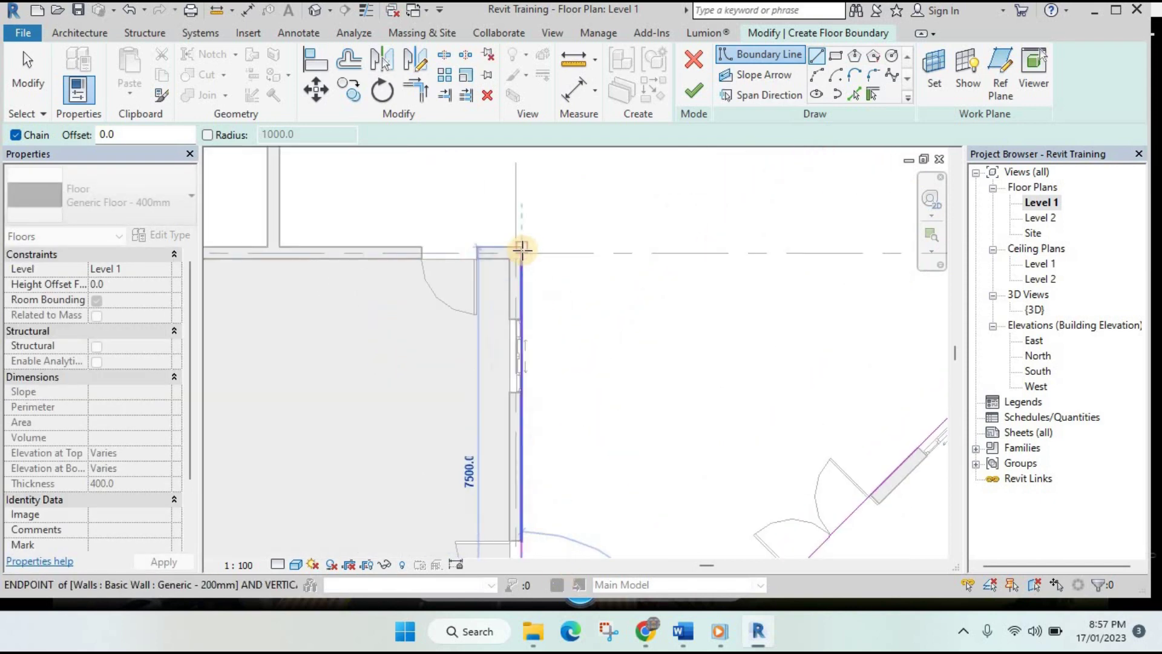
pyautogui.click(521, 244)
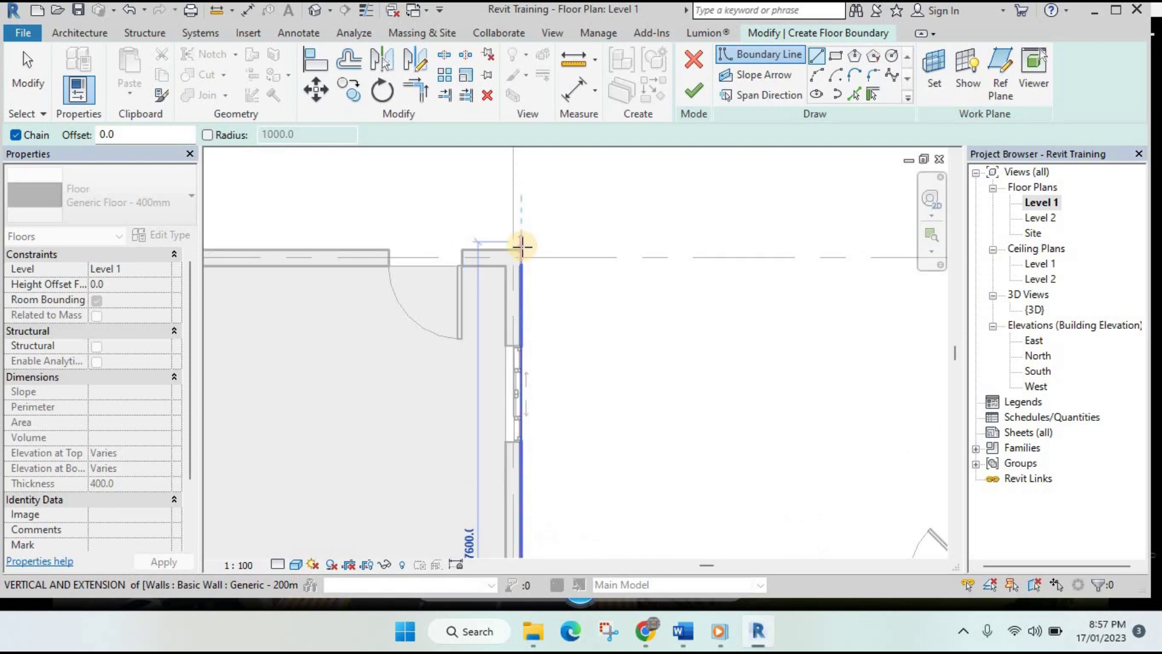
pyautogui.moveTo(374, 259)
pyautogui.mouseDown(button='middle')
pyautogui.moveTo(527, 306)
pyautogui.moveTo(462, 303)
pyautogui.mouseUp(button='middle')
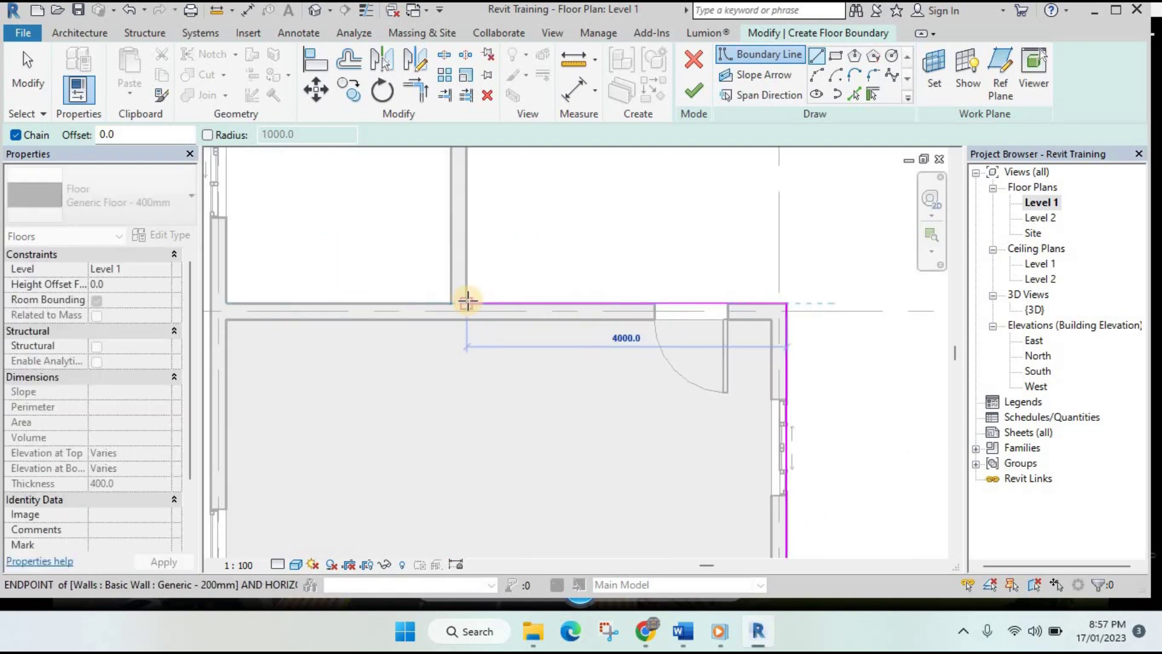
pyautogui.click(467, 302)
pyautogui.moveTo(539, 360); pyautogui.dragTo(391, 207, button='middle')
pyautogui.click(467, 285)
pyautogui.scroll(-3, 611, 360)
pyautogui.scroll(-1, 482, 270)
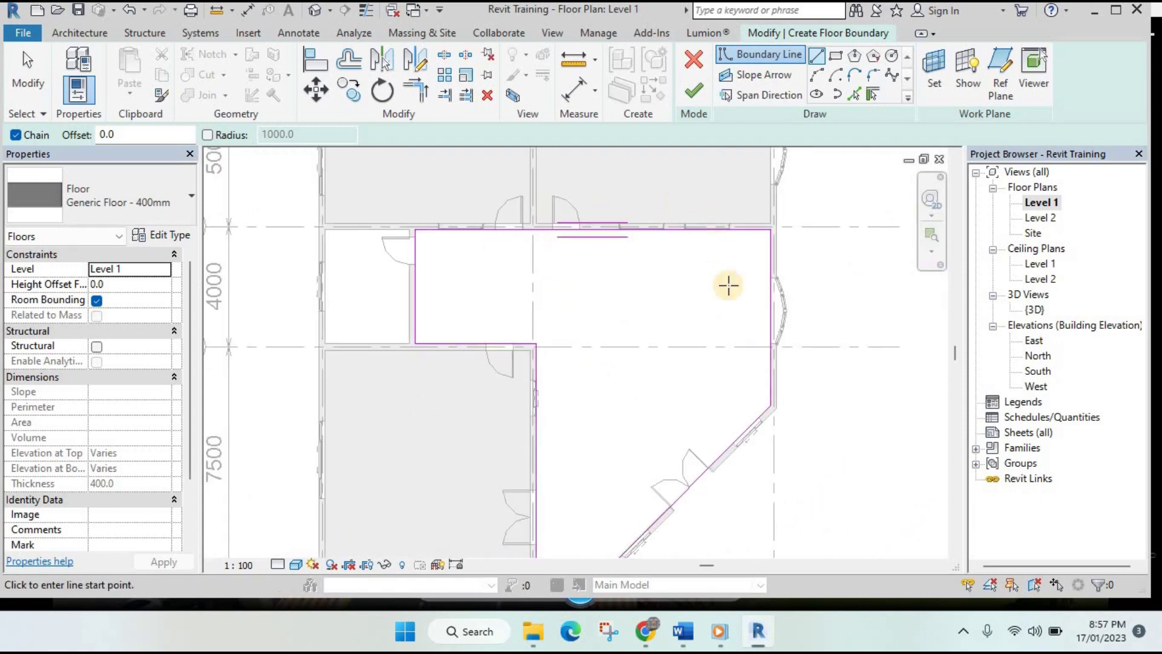
# - Finish the hall floor, inspect the 88.5 m² Generic 400 mm slab in 3D, then reopen Level 1
pyautogui.click(692, 94)
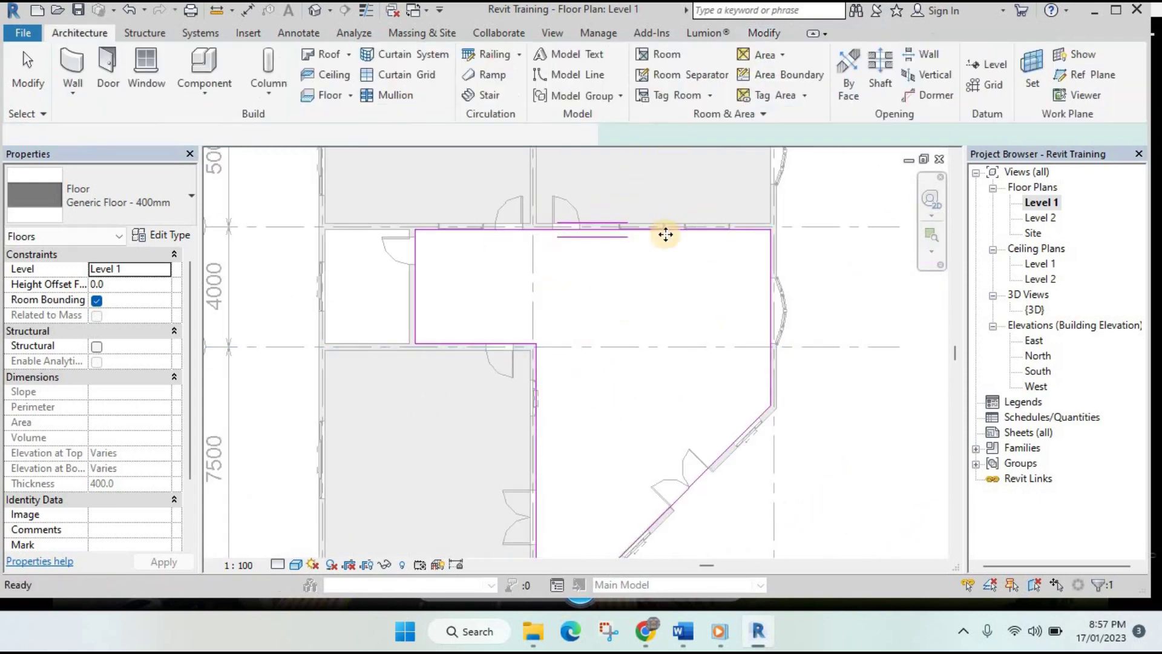
pyautogui.doubleClick(1036, 312)
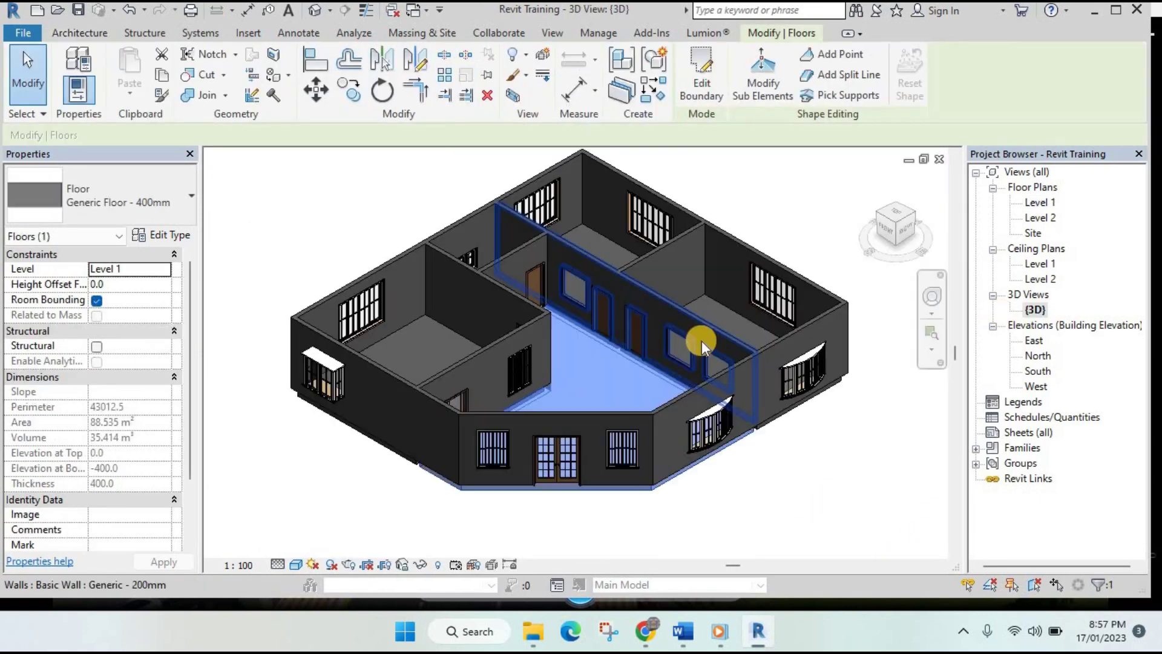
pyautogui.press('Escape')
pyautogui.scroll(2, 779, 307)
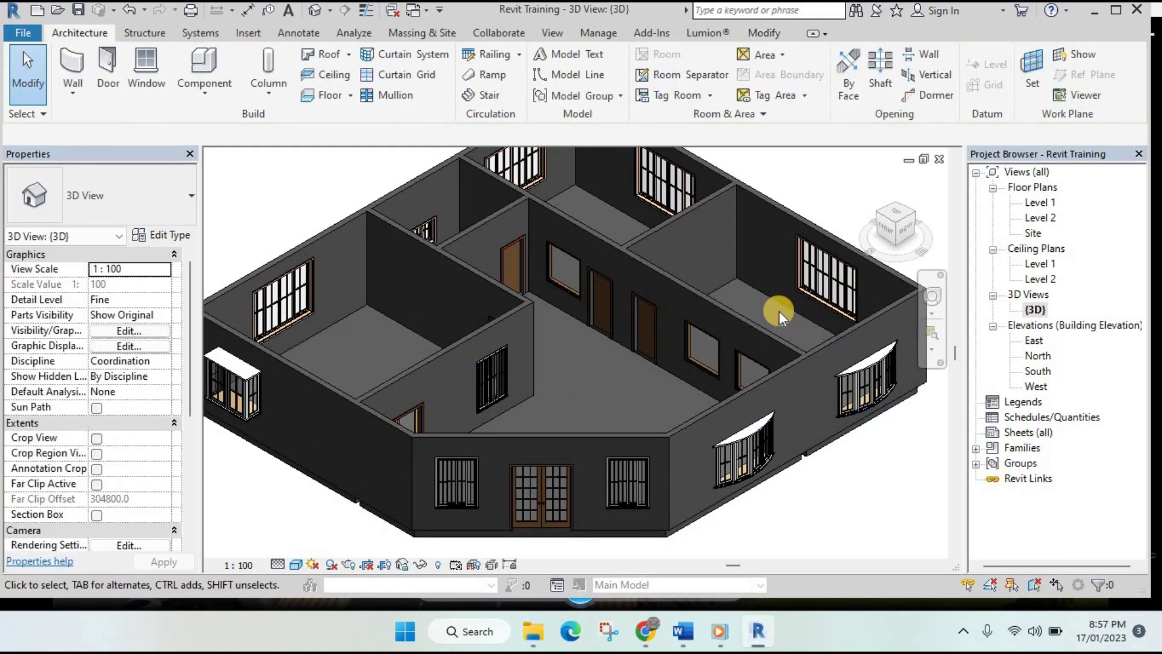
pyautogui.click(814, 450)
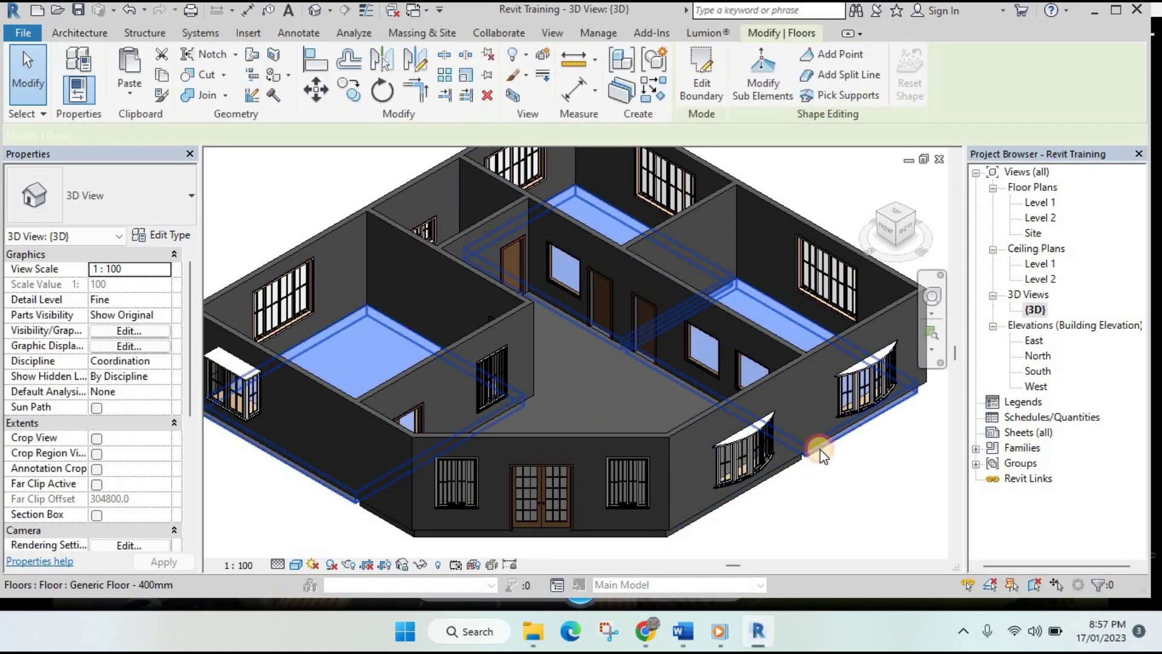
pyautogui.press('Escape')
pyautogui.click(619, 397)
pyautogui.press('Escape')
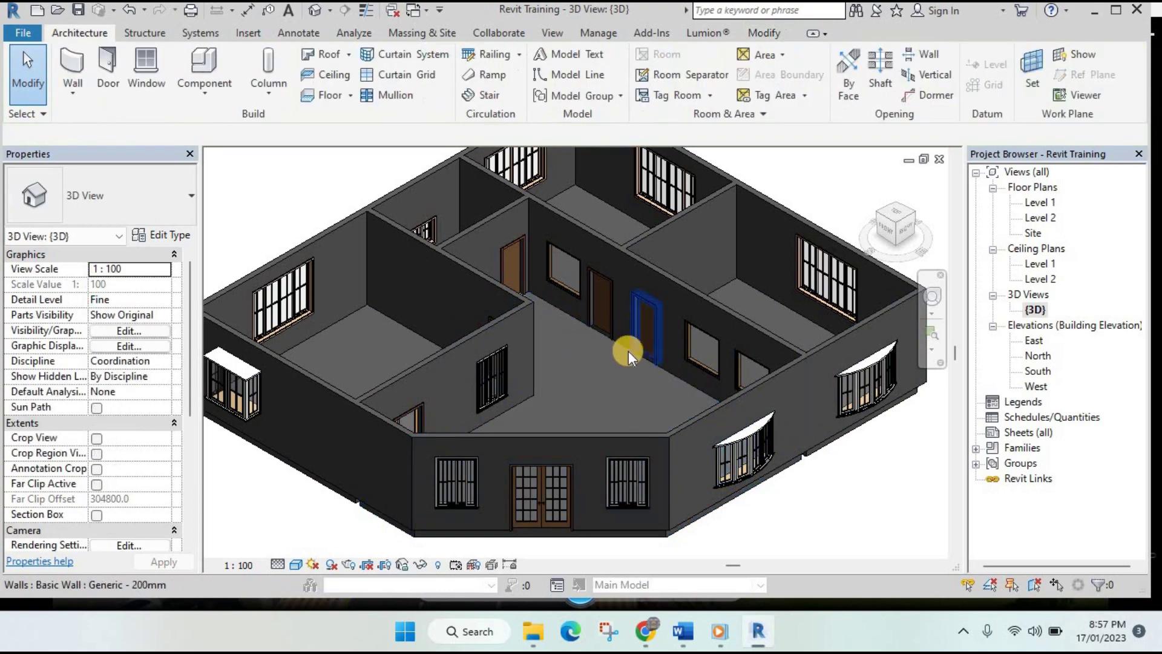
pyautogui.doubleClick(1039, 203)
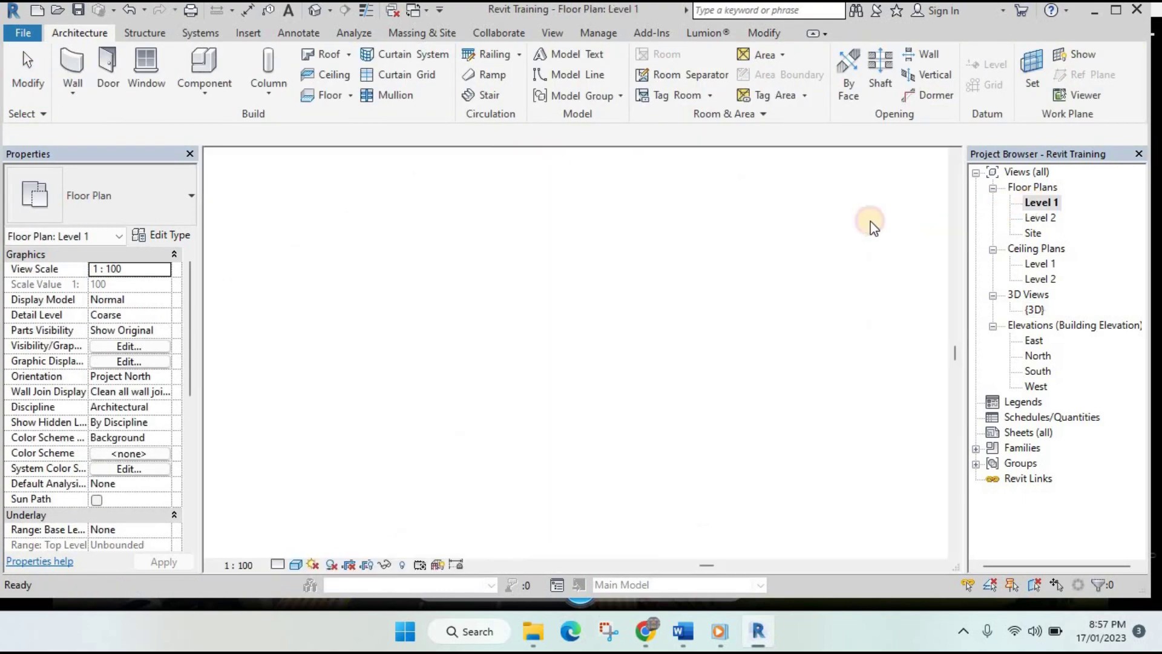
# - Switch the Level 1 plan's visual style to Wireframe
pyautogui.scroll(2, 371, 267)
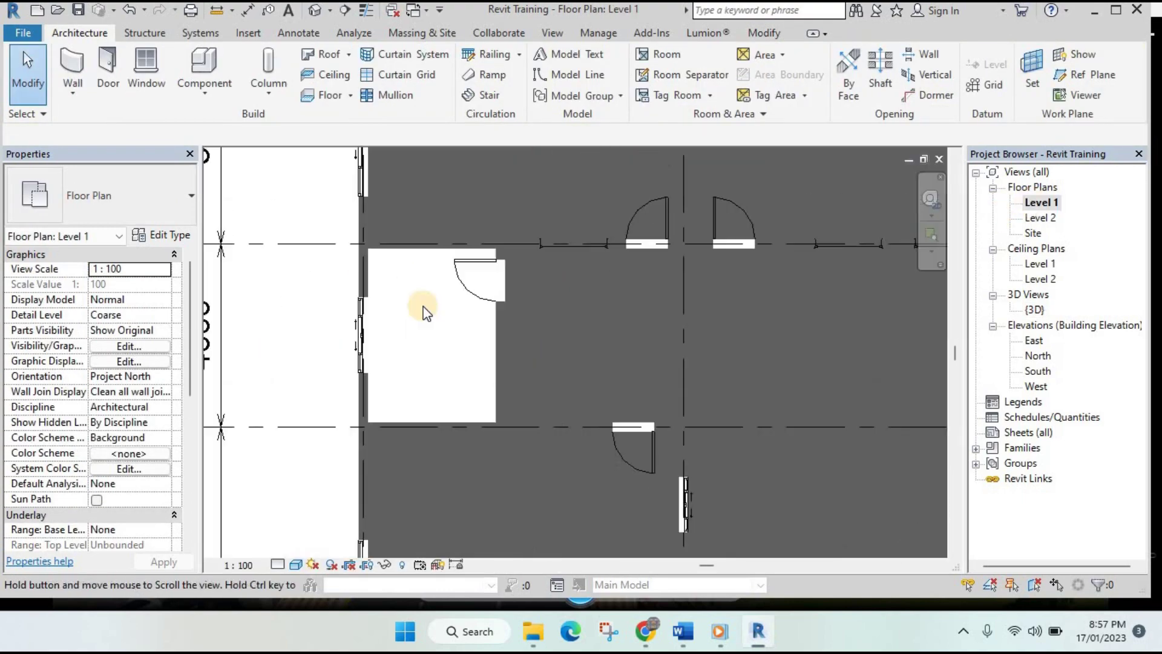
pyautogui.scroll(1, 423, 306)
pyautogui.click(297, 564)
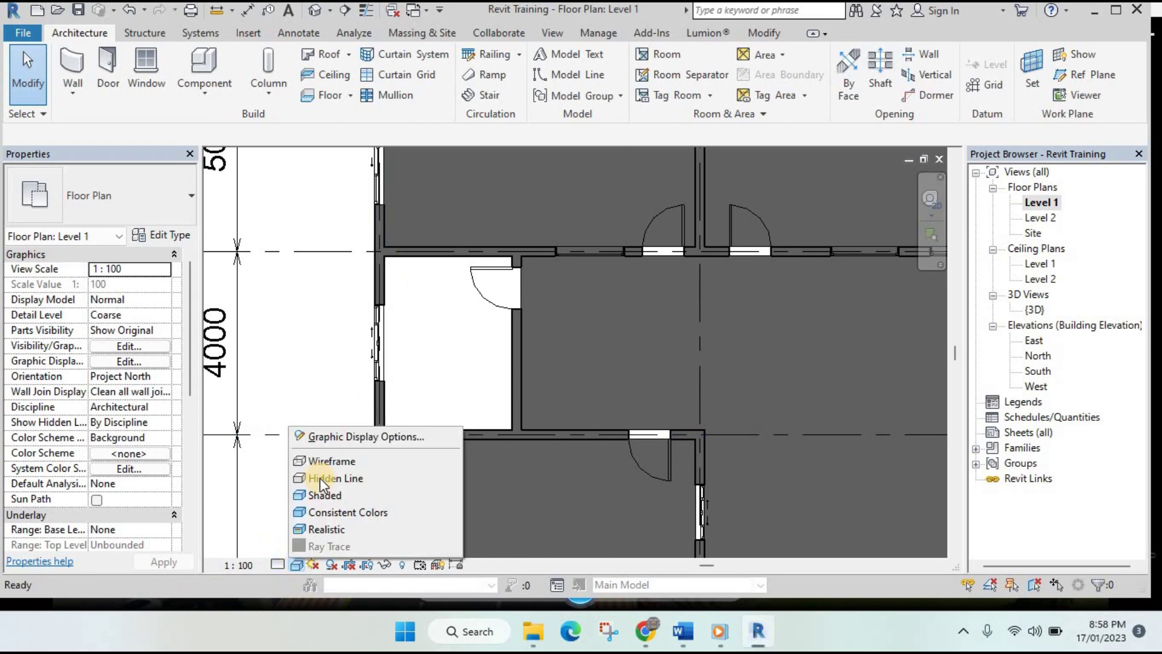
pyautogui.click(357, 463)
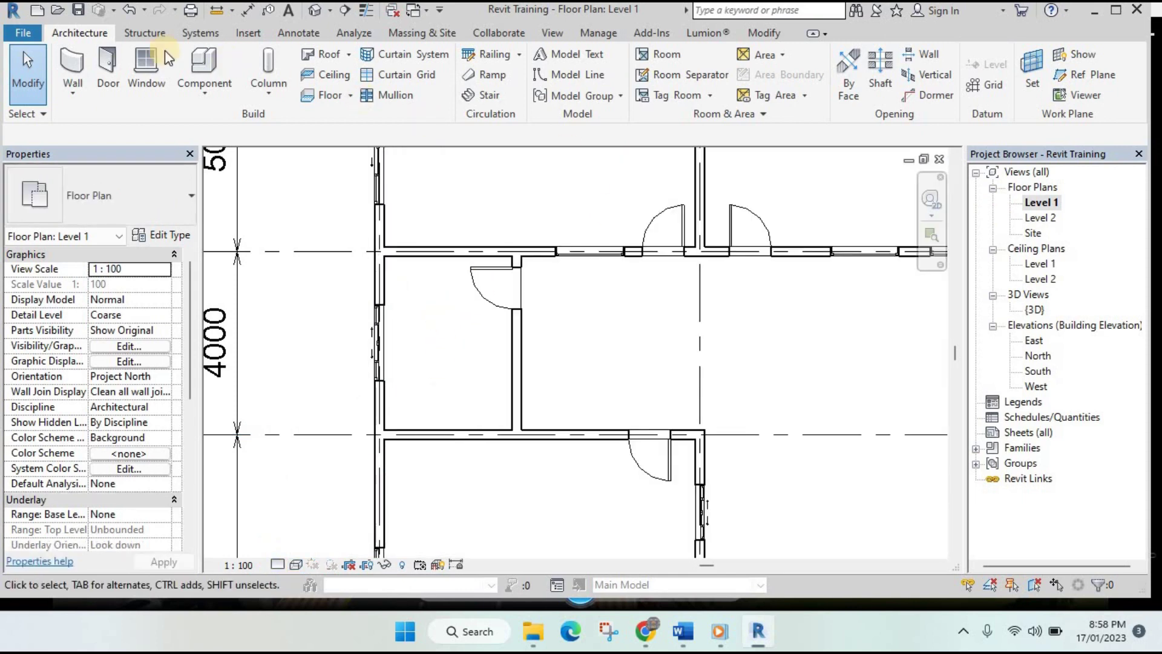
# - Sketch a 2800 × 3800 mm rectangular architectural floor around the small side room
pyautogui.click(350, 97)
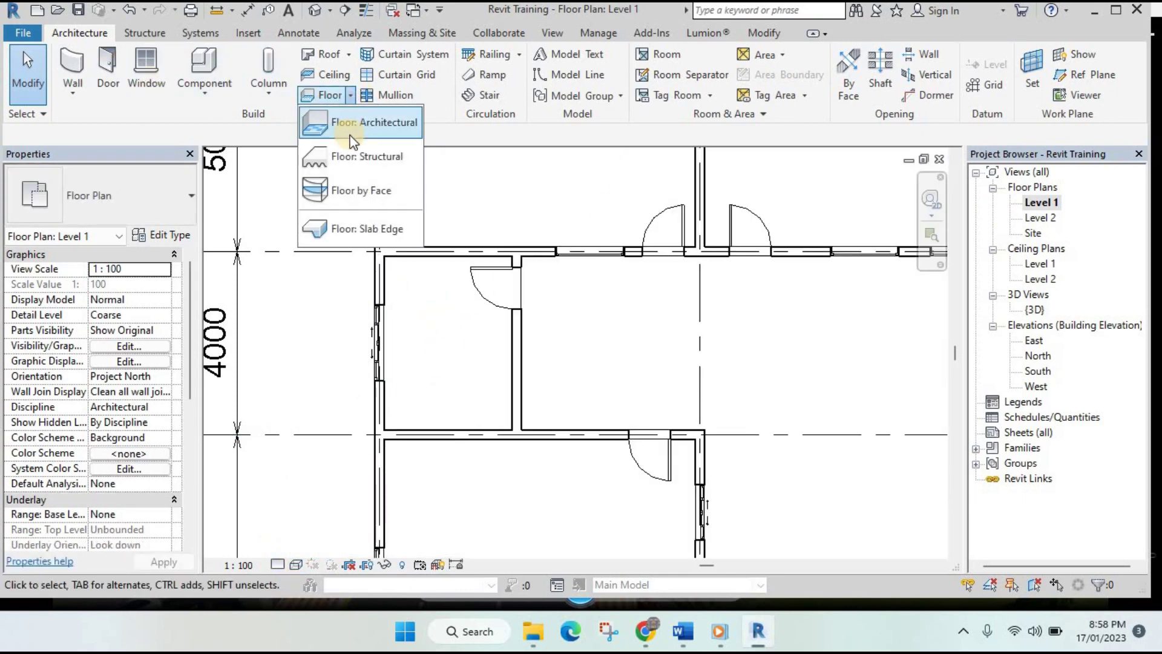
pyautogui.click(363, 121)
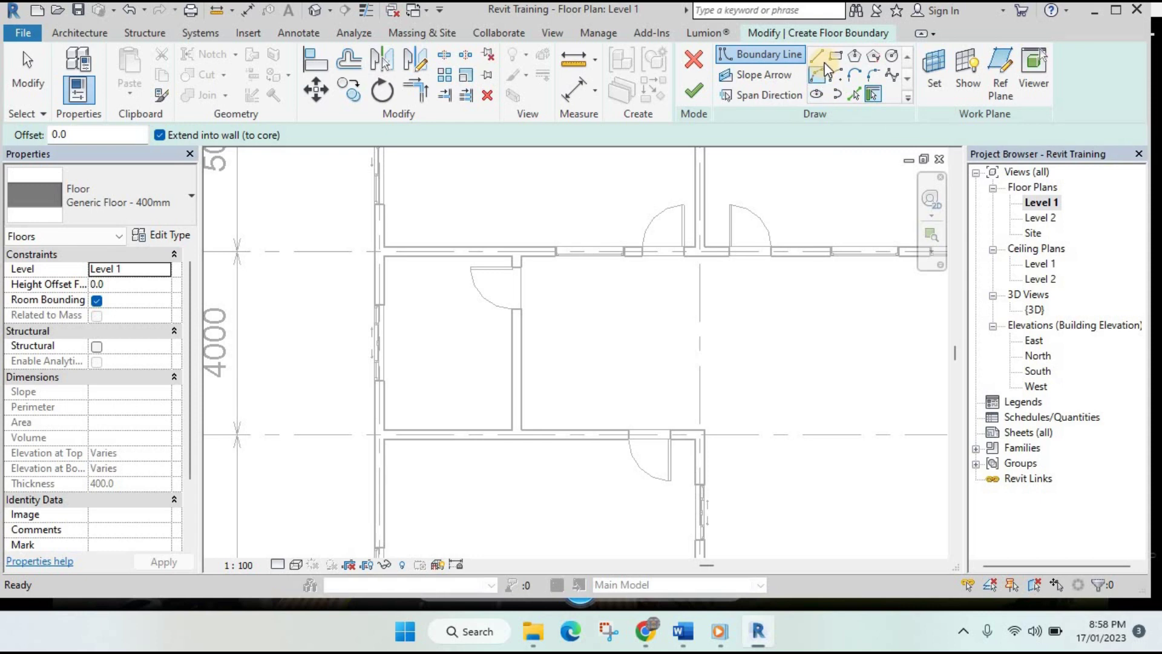
pyautogui.click(836, 55)
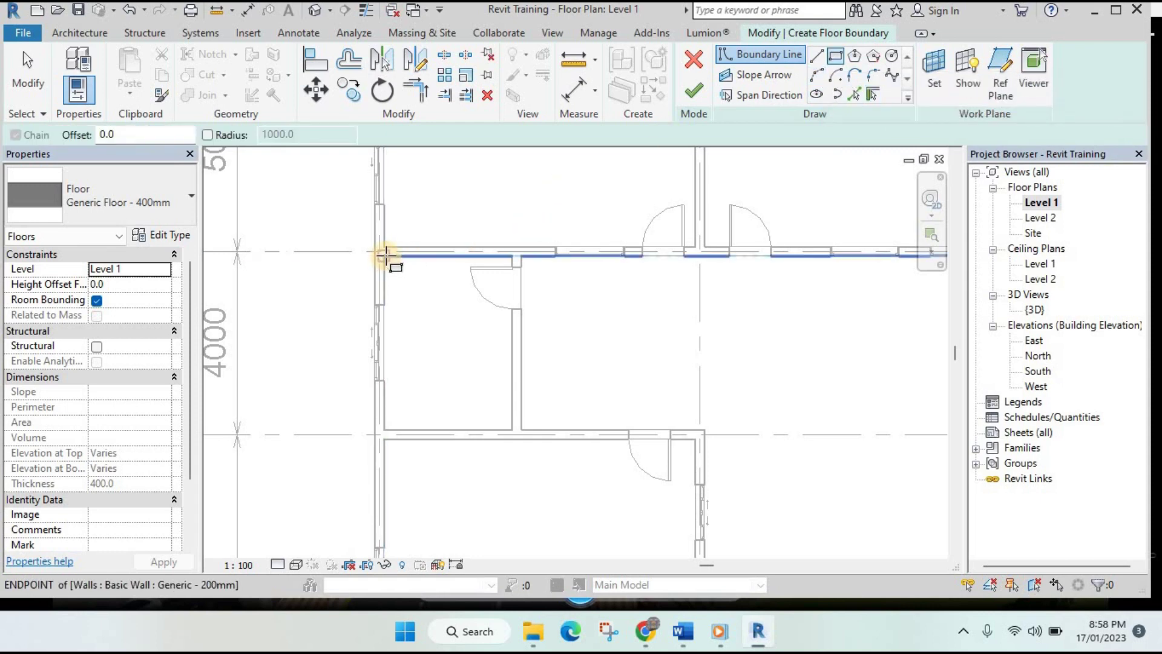
pyautogui.click(385, 255)
pyautogui.click(513, 430)
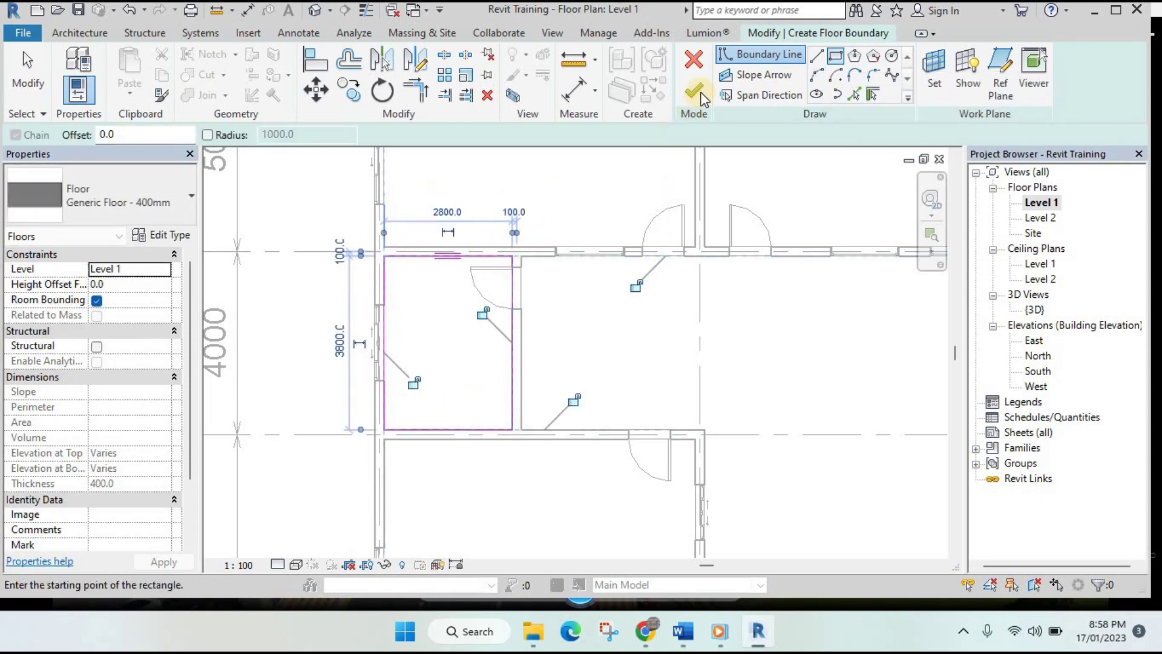
pyautogui.press('Escape')
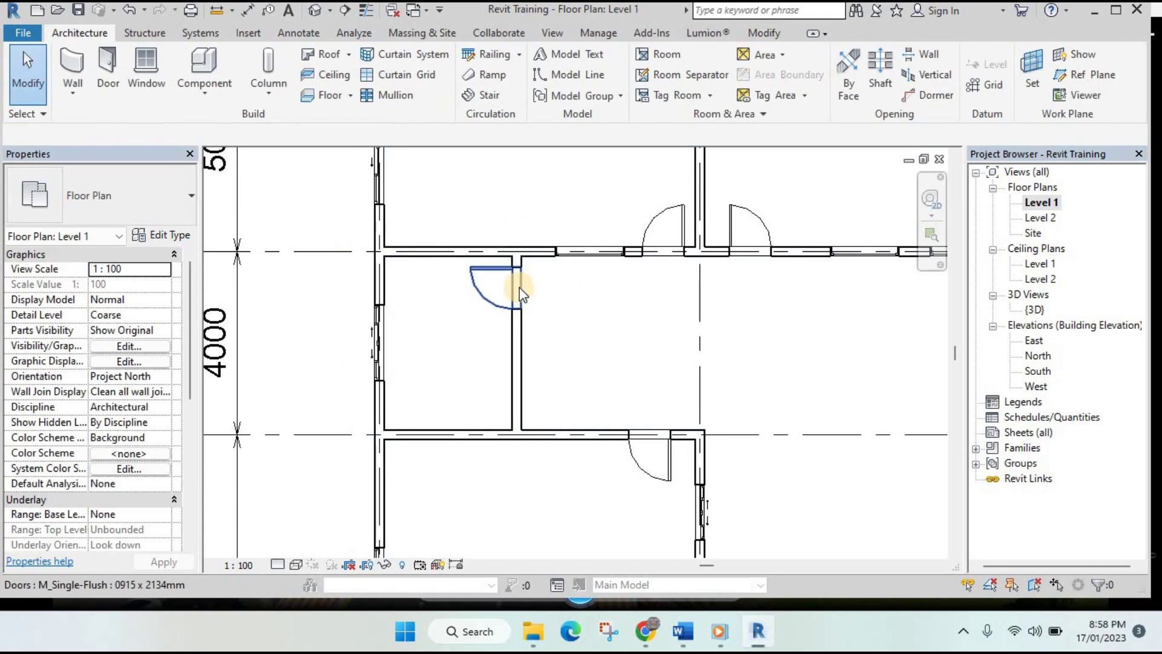
pyautogui.scroll(3, 519, 263)
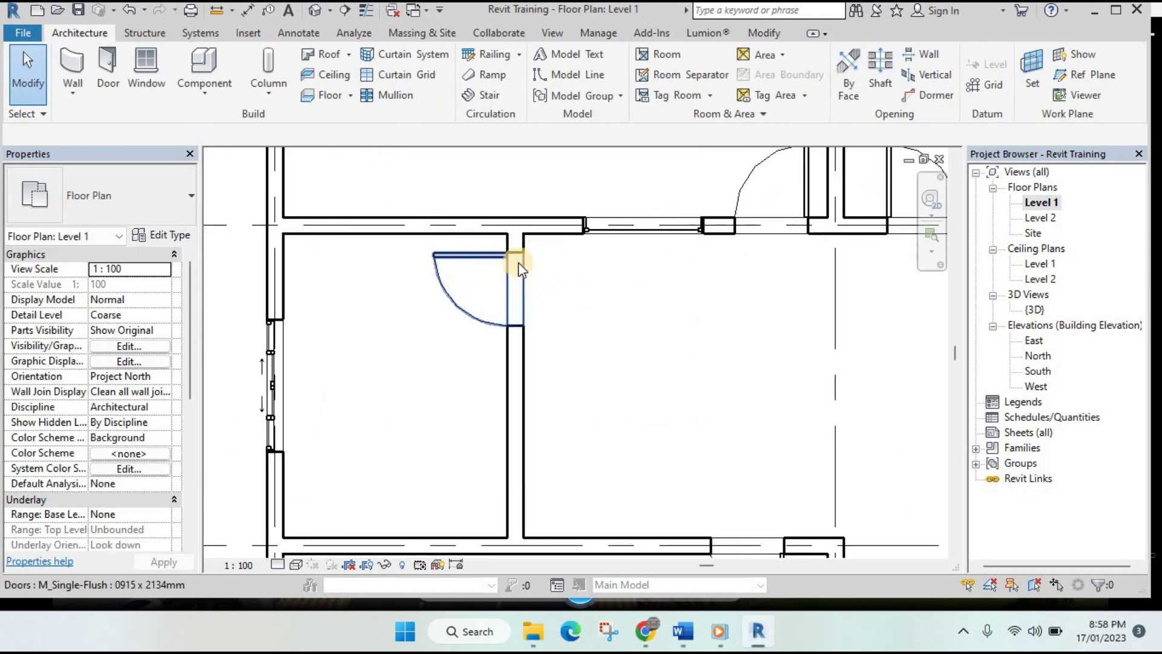
# - Set the Level 1 plan's visual style back to Shaded
pyautogui.click(292, 563)
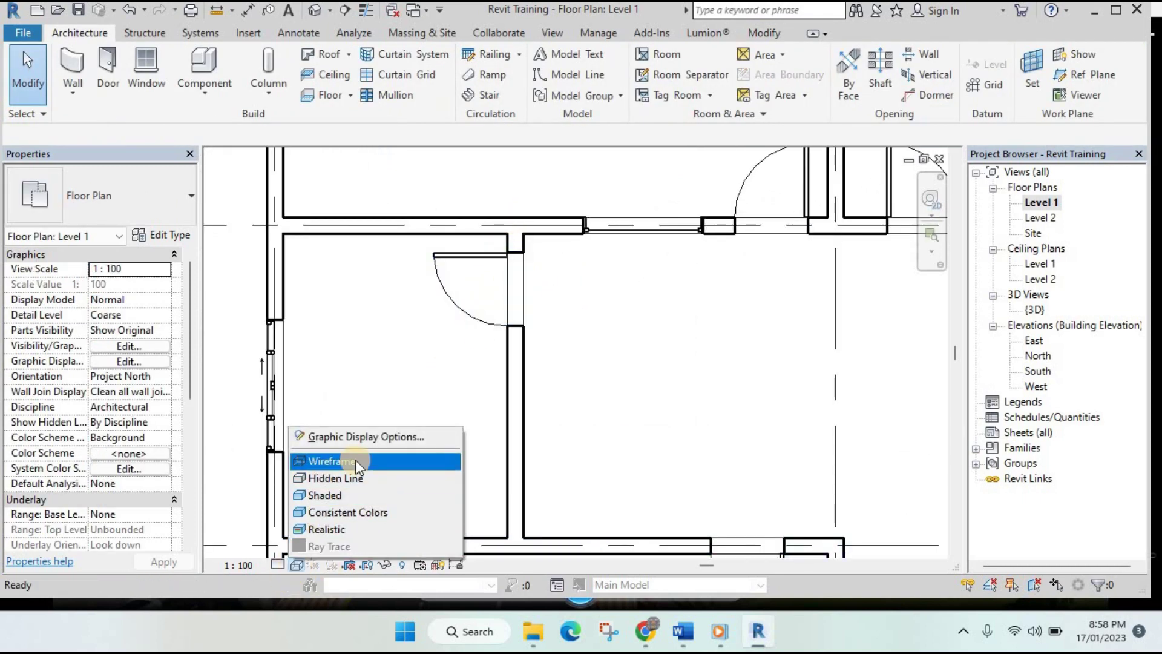
pyautogui.click(359, 495)
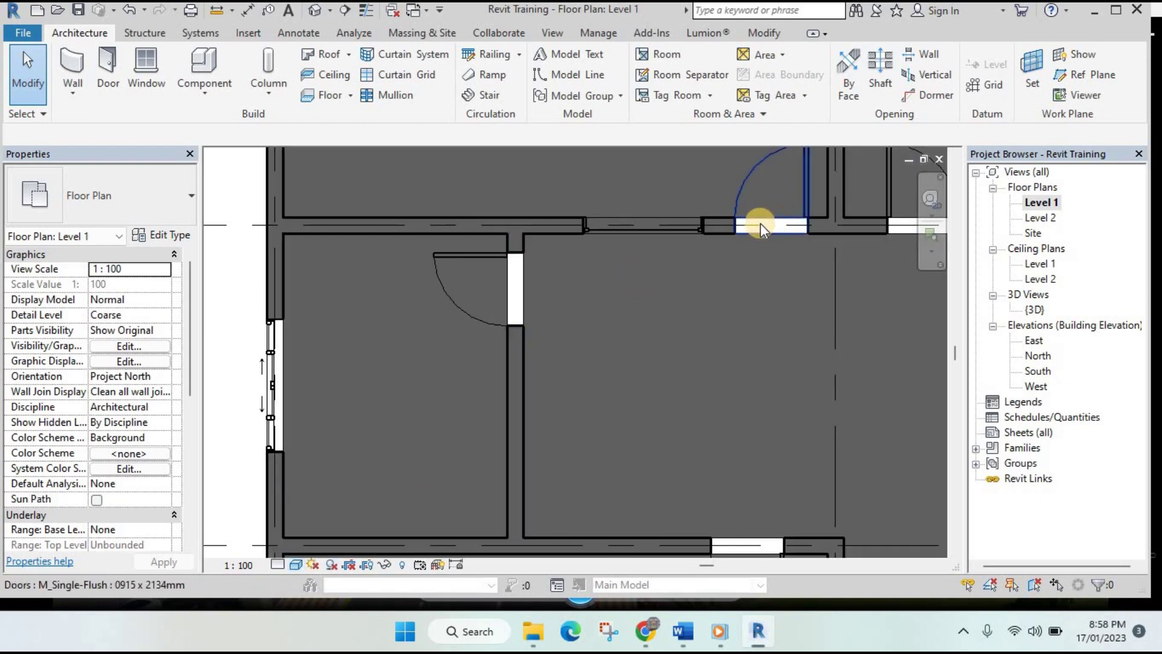
pyautogui.moveTo(760, 224); pyautogui.dragTo(673, 333, button='middle')
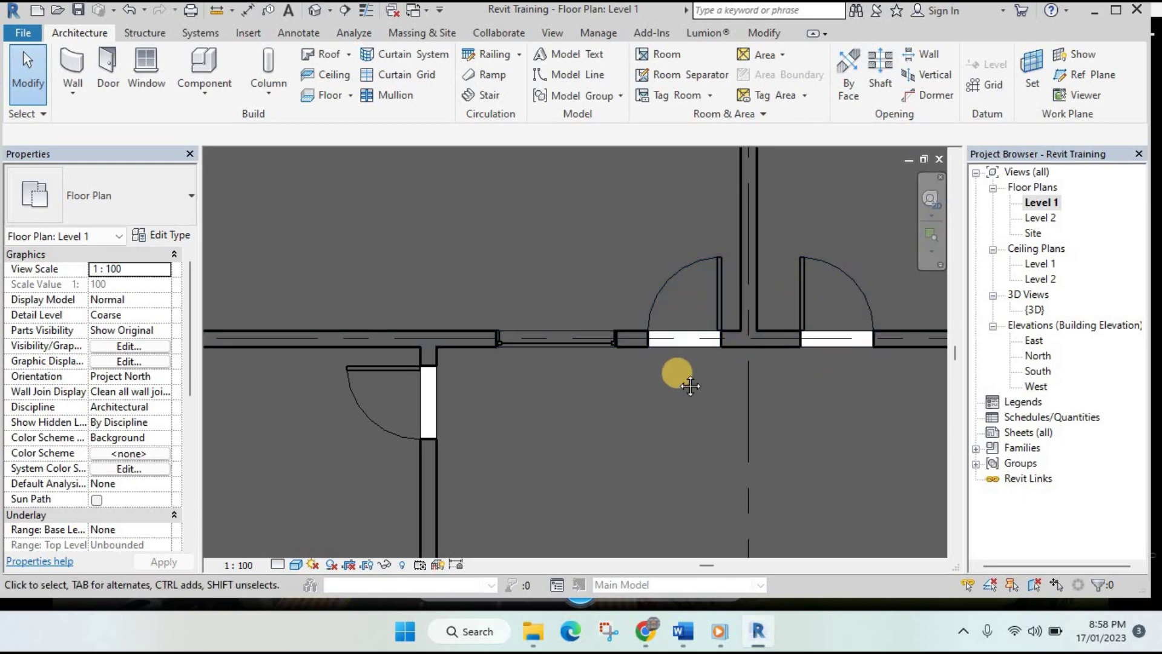
# - Zoom around the plan and select the interior-wall door to inspect it
pyautogui.scroll(-2, 602, 351)
pyautogui.scroll(-2, 599, 355)
pyautogui.scroll(1, 600, 355)
pyautogui.scroll(-2, 622, 313)
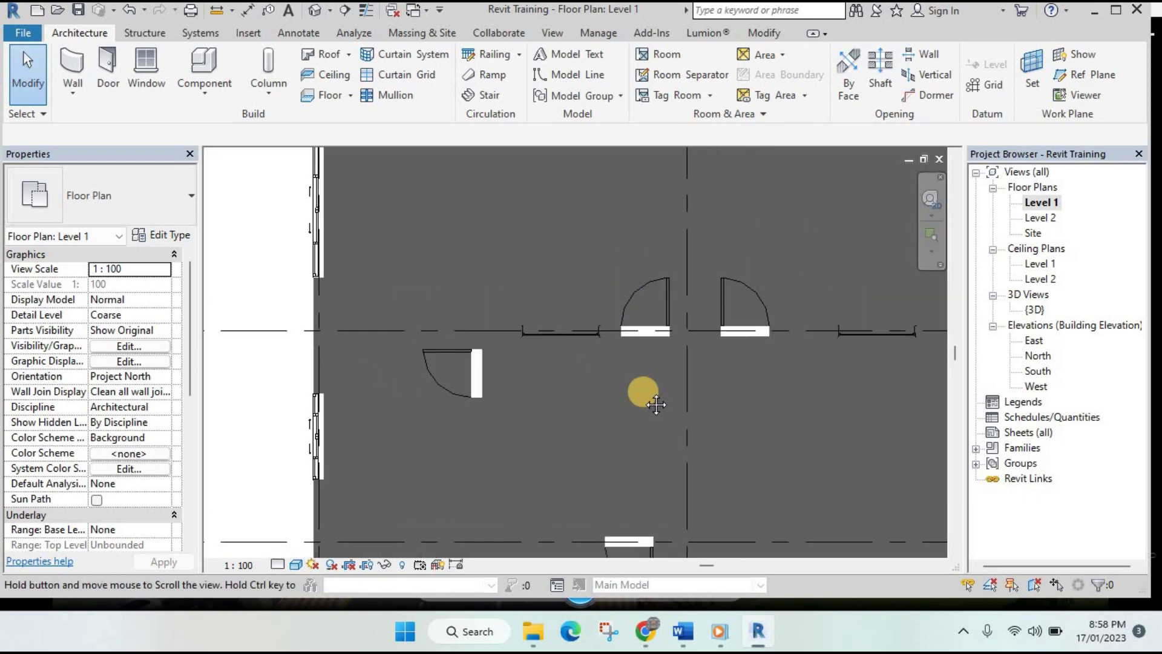
pyautogui.scroll(2, 640, 391)
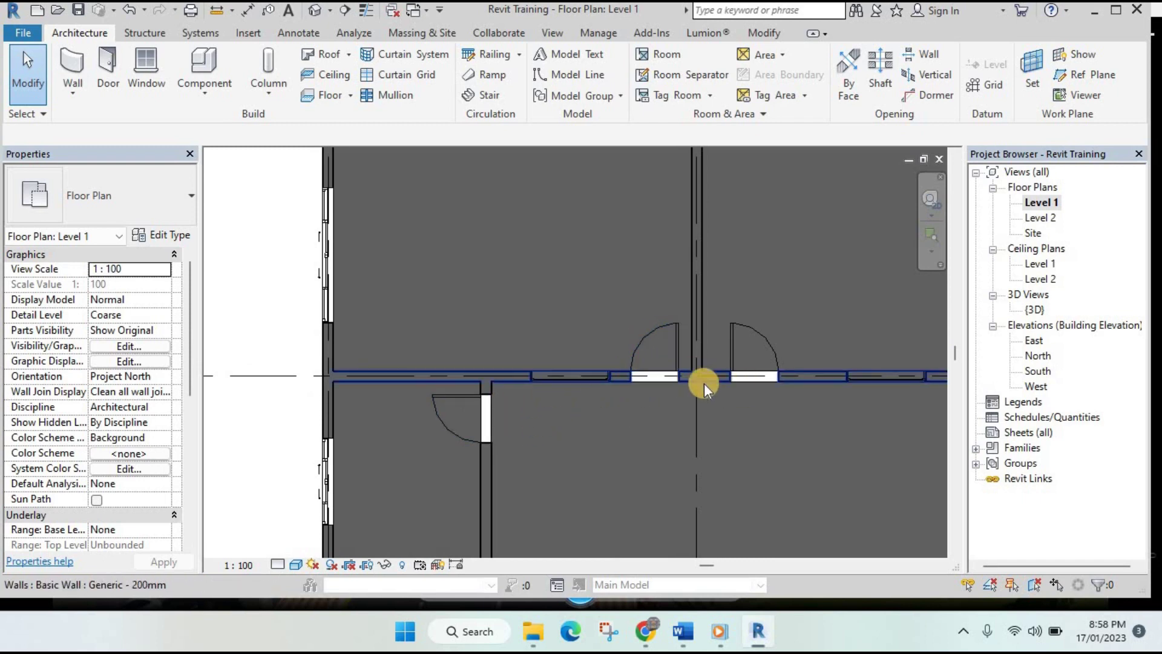
pyautogui.click(662, 383)
pyautogui.scroll(-2, 645, 420)
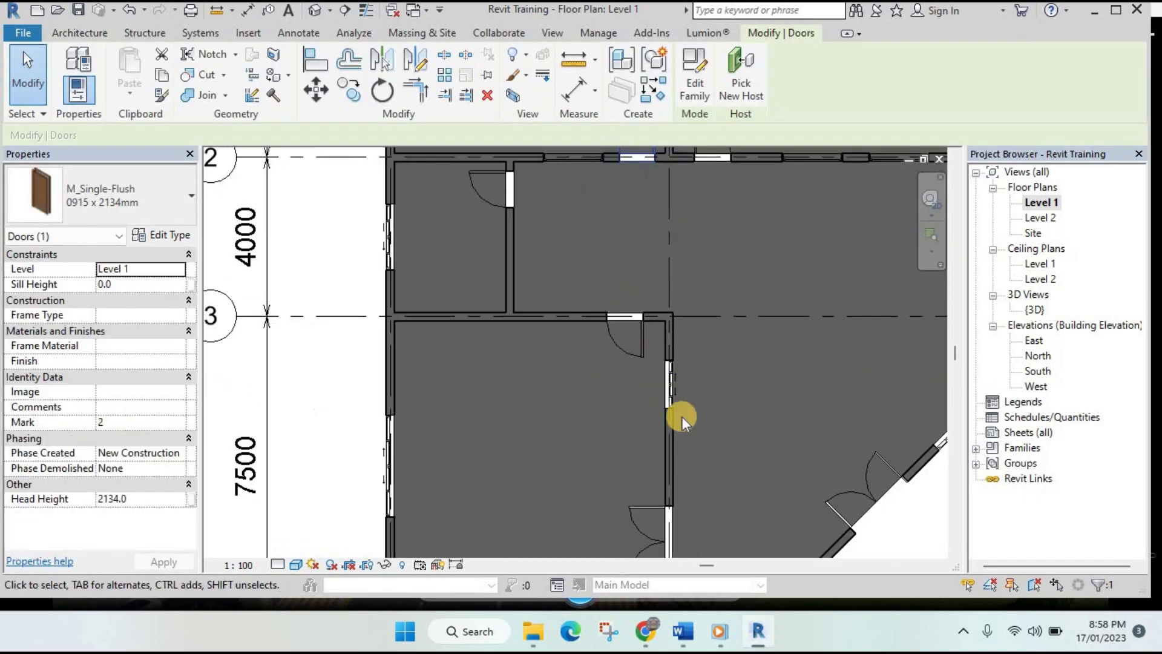
pyautogui.click(784, 449)
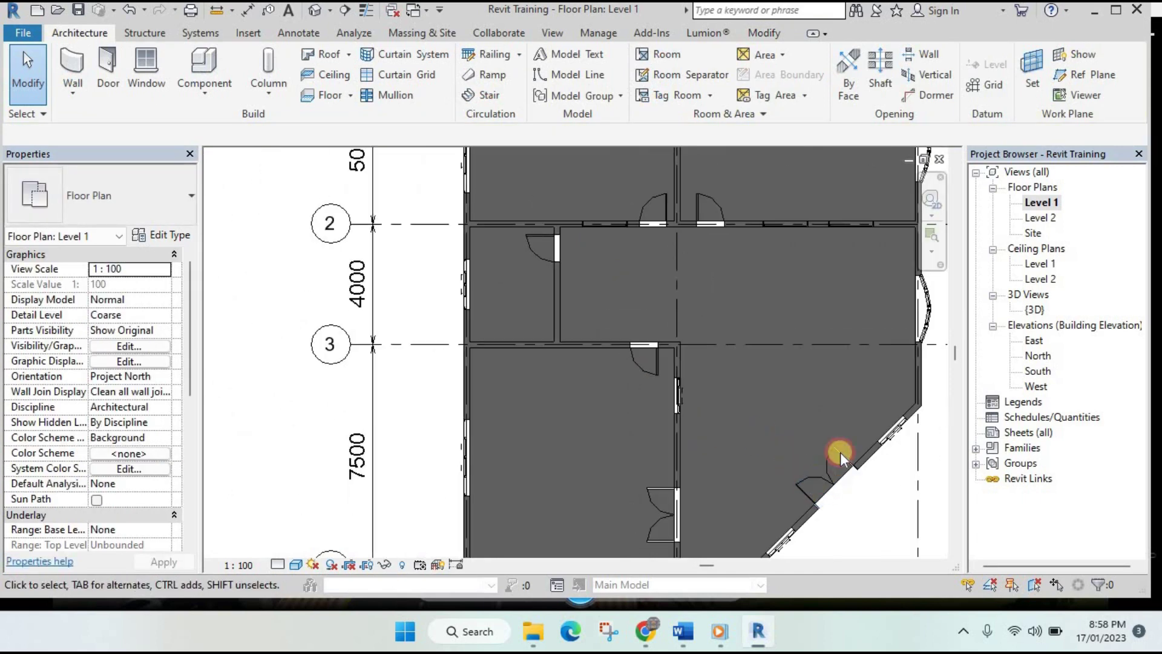
# - Put the house floor's boundary into edit mode from 3D and work in the Level 1 plan
pyautogui.click(1041, 310)
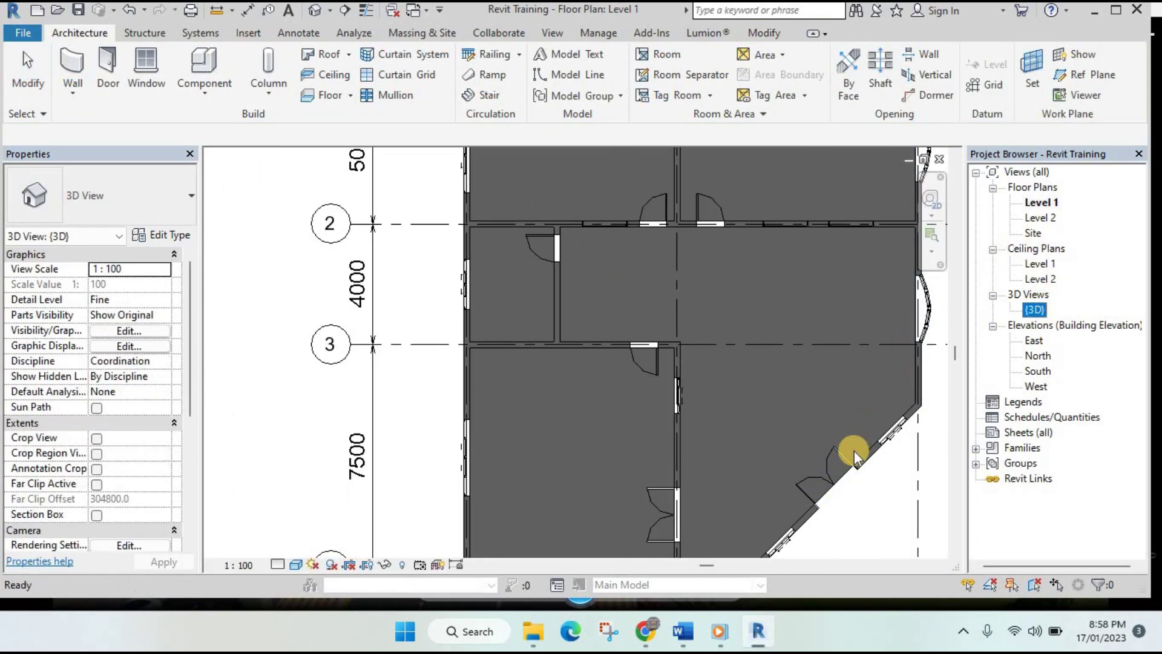
pyautogui.doubleClick(1028, 310)
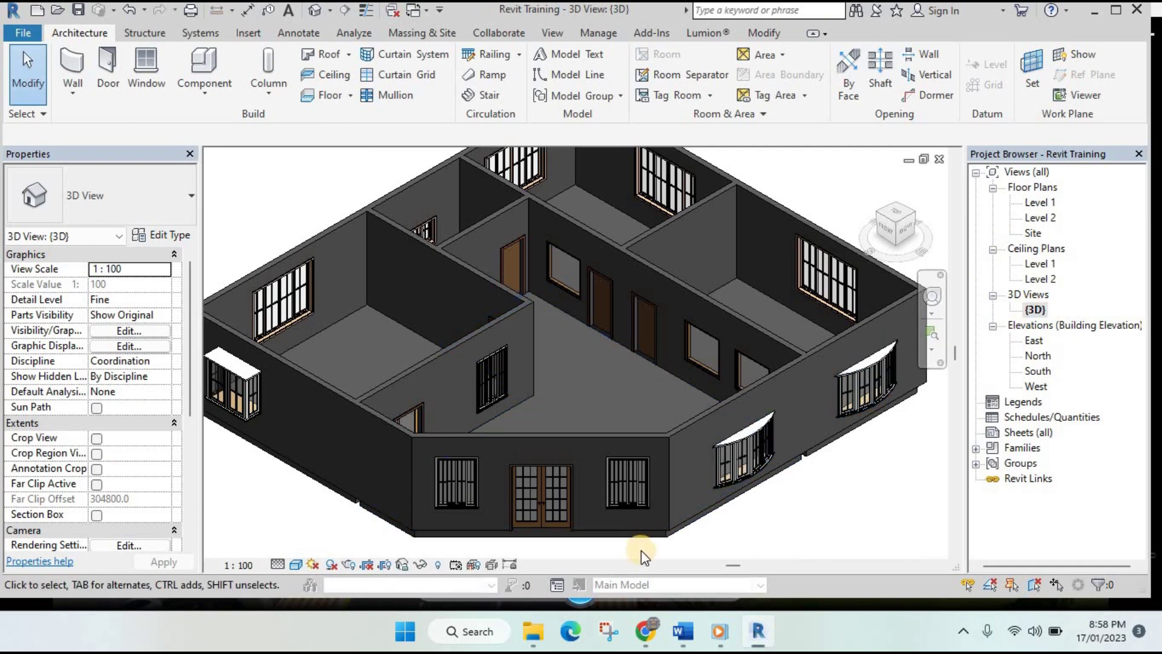
pyautogui.click(539, 412)
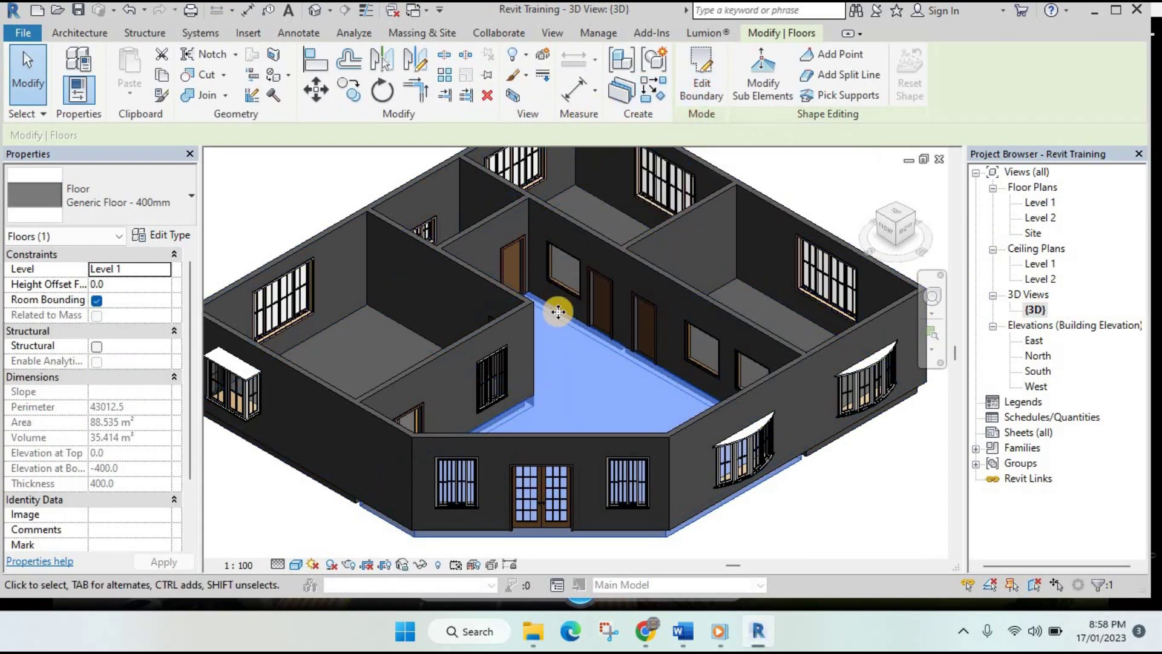
pyautogui.click(700, 78)
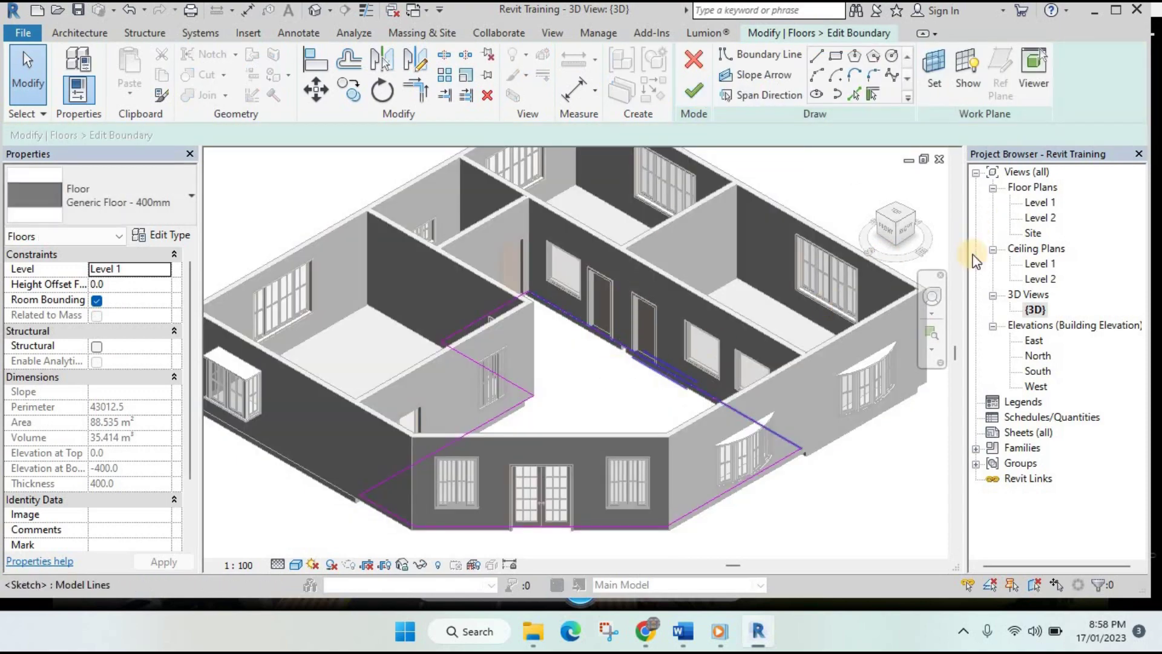
pyautogui.doubleClick(1036, 202)
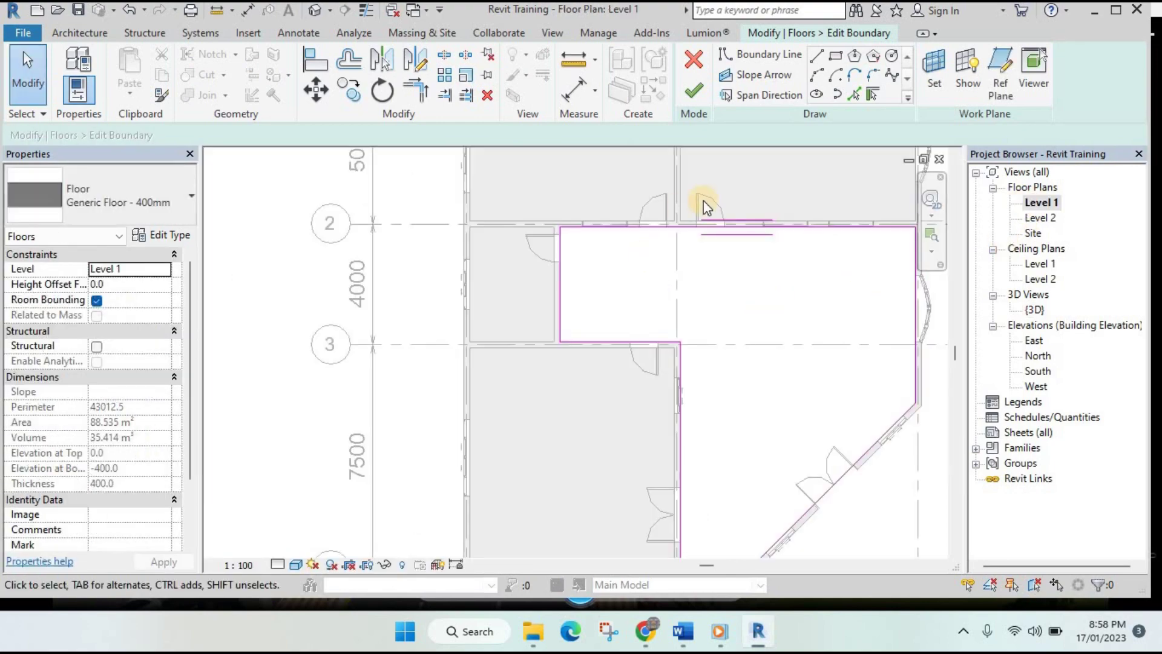
pyautogui.scroll(2, 704, 207)
pyautogui.scroll(2, 626, 241)
pyautogui.scroll(1, 565, 251)
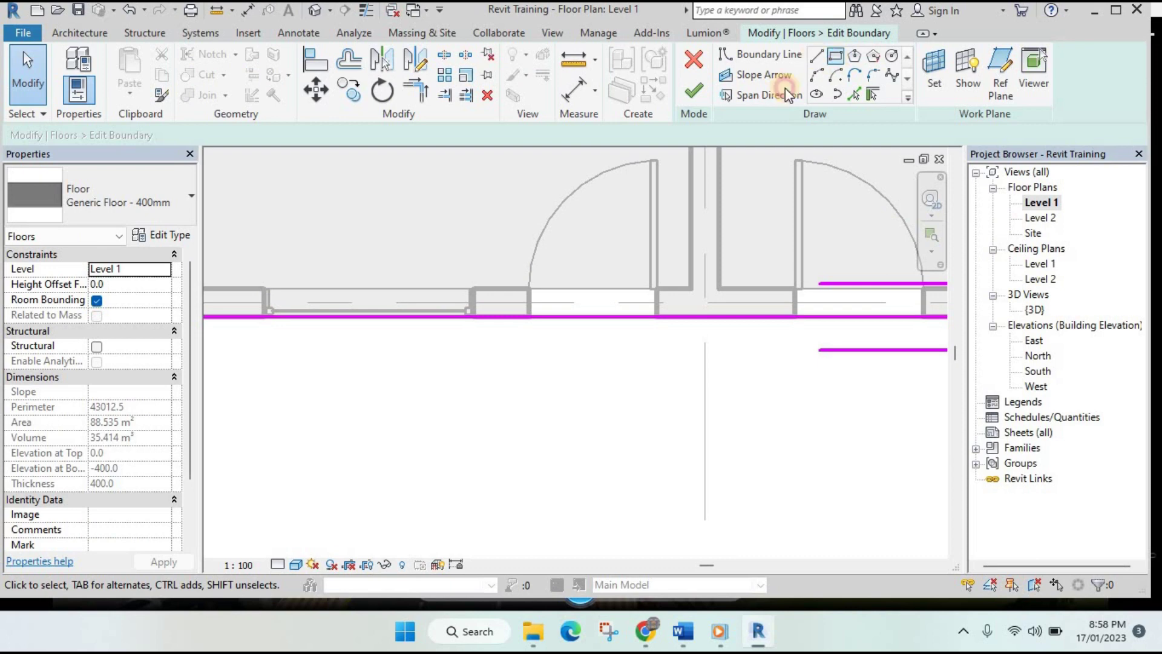
# - Sketch boundary lines forming a notch up into the first door opening
pyautogui.click(816, 55)
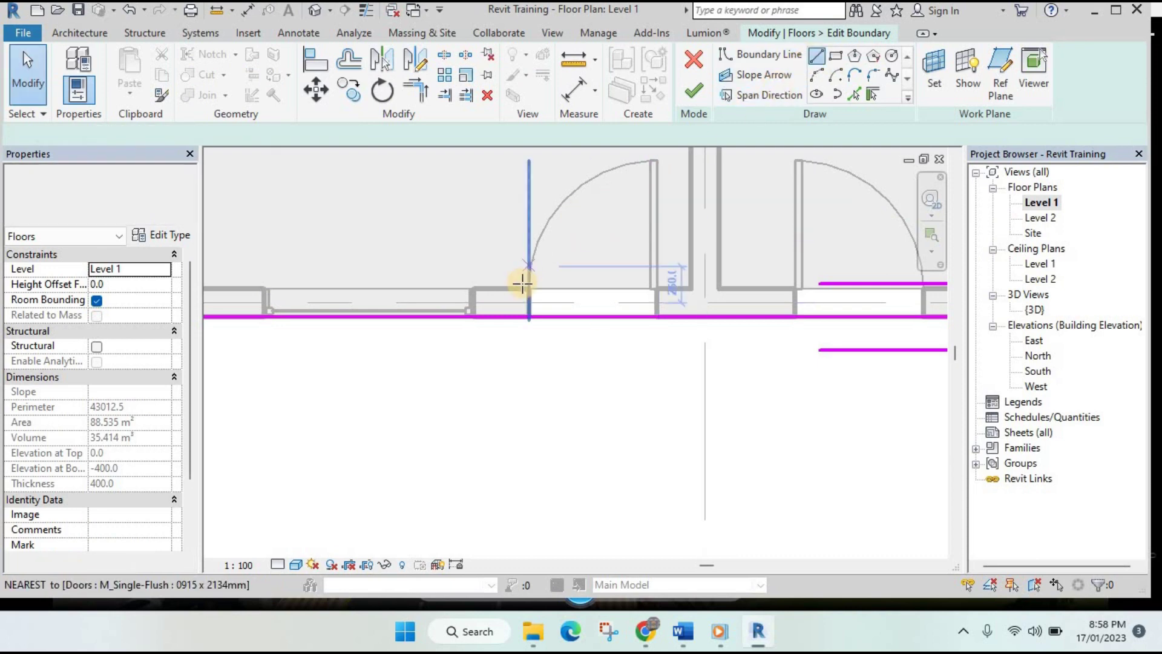
pyautogui.scroll(1, 522, 283)
pyautogui.click(531, 327)
pyautogui.click(532, 282)
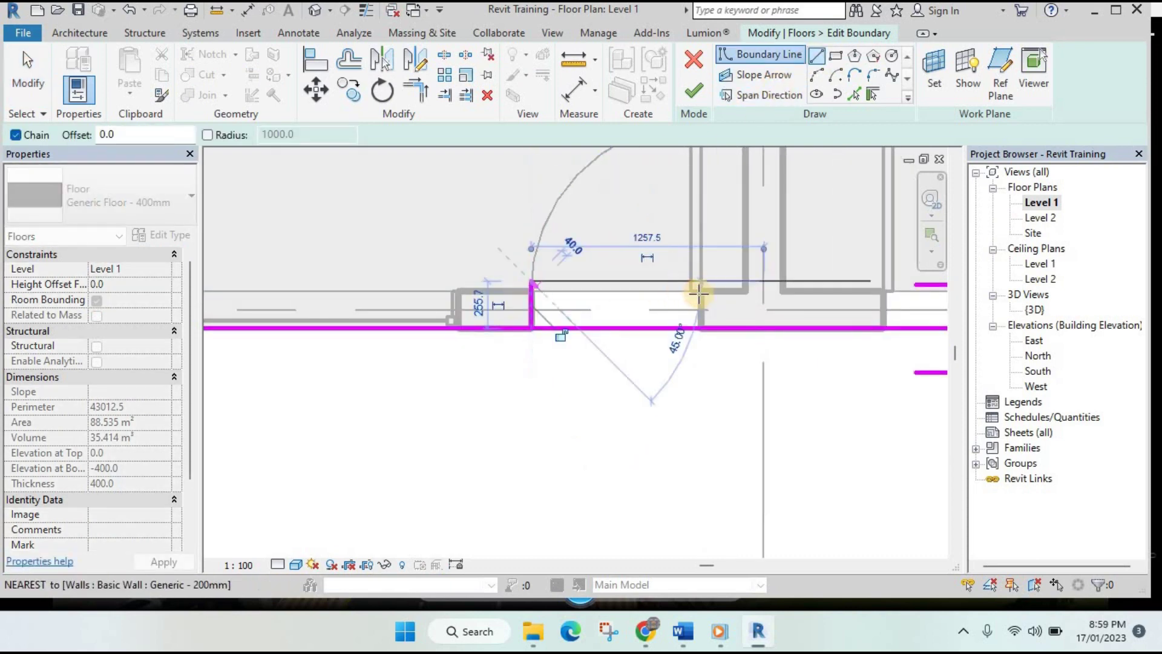
pyautogui.click(701, 291)
pyautogui.scroll(2, 666, 291)
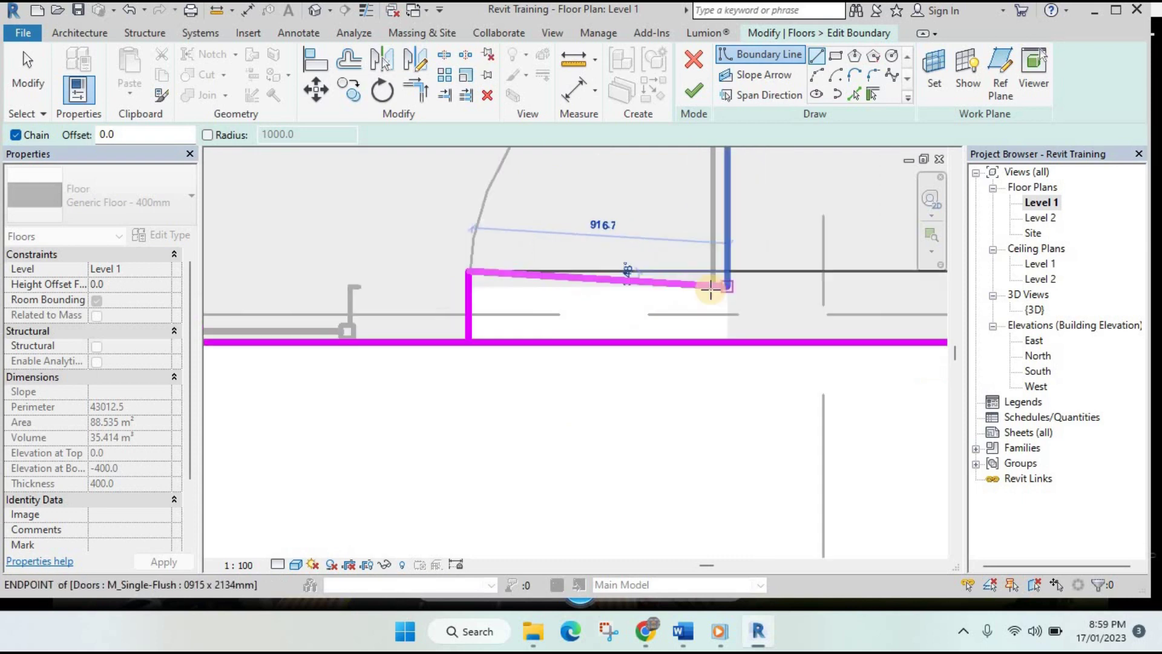
pyautogui.click(727, 331)
pyautogui.press('Escape')
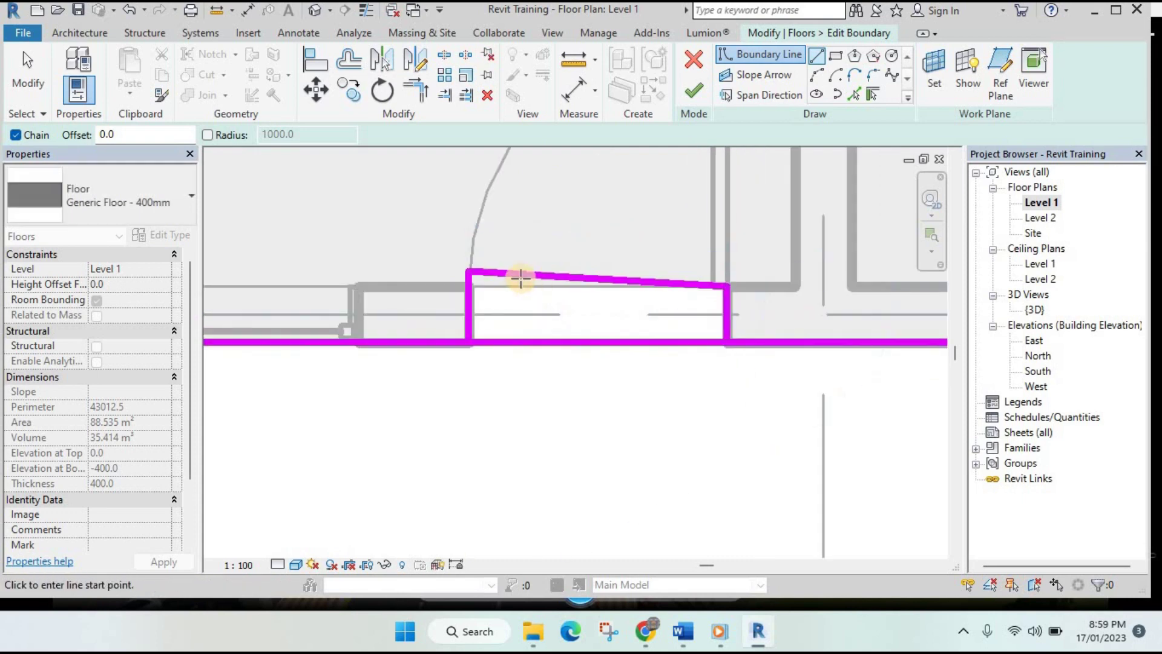
pyautogui.press('Escape')
# - Drag the sloped top boundary line's end so it lies flat along the wall
pyautogui.click(493, 280)
pyautogui.moveTo(469, 271); pyautogui.dragTo(471, 284)
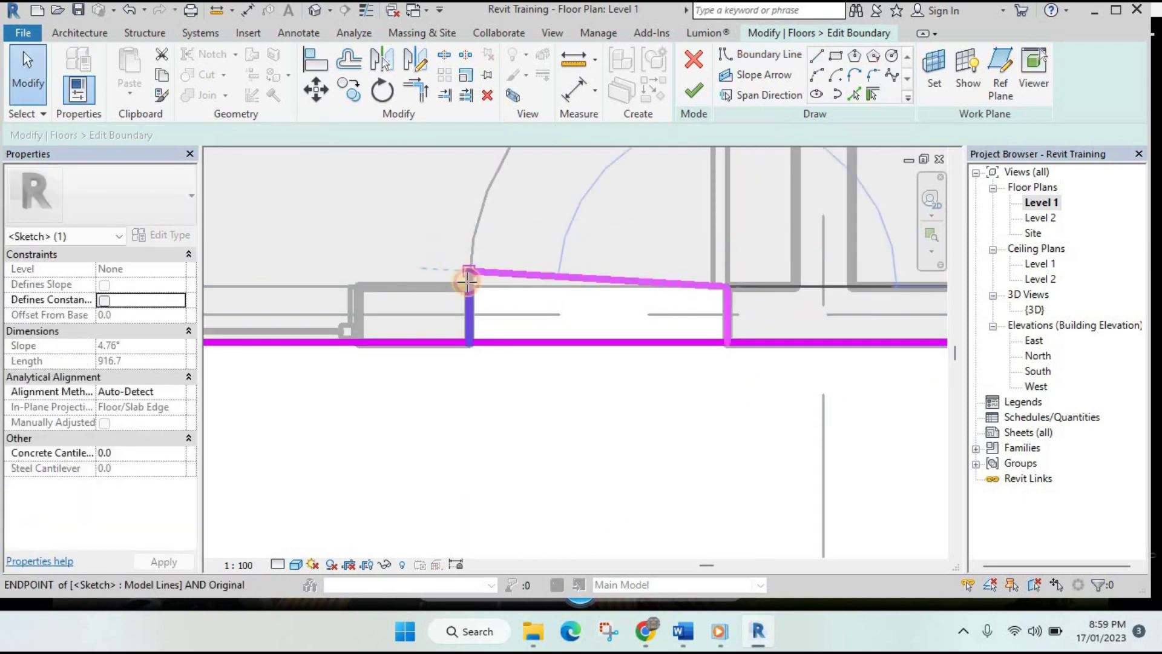
pyautogui.click(510, 351)
pyautogui.scroll(1, 508, 357)
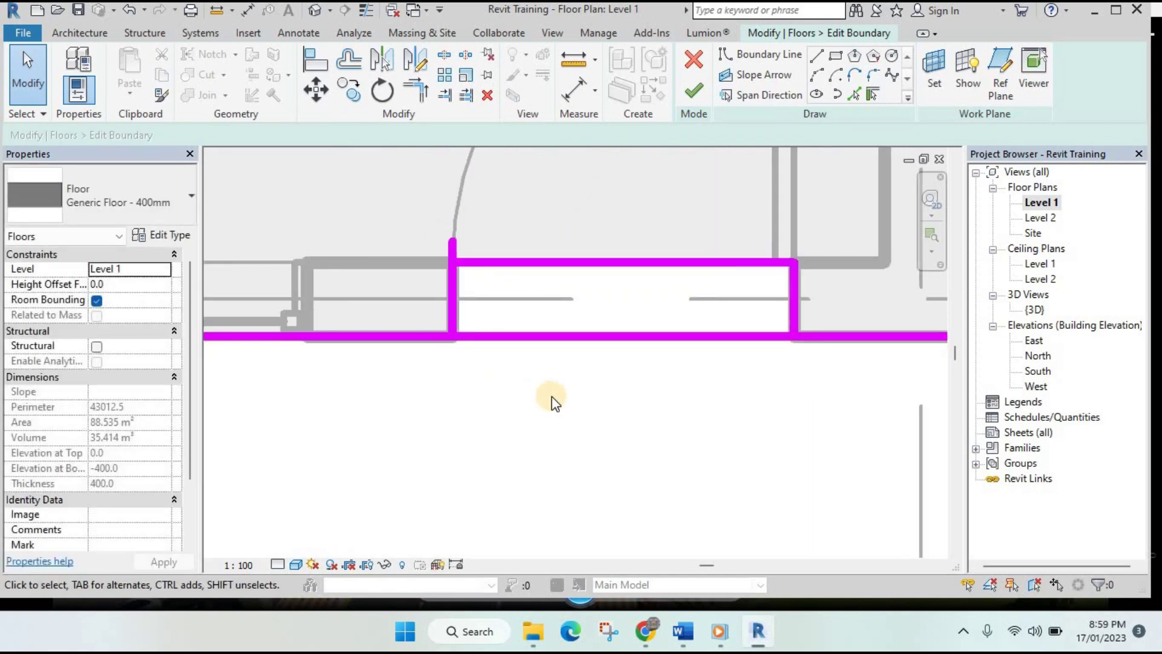
pyautogui.scroll(-3, 550, 396)
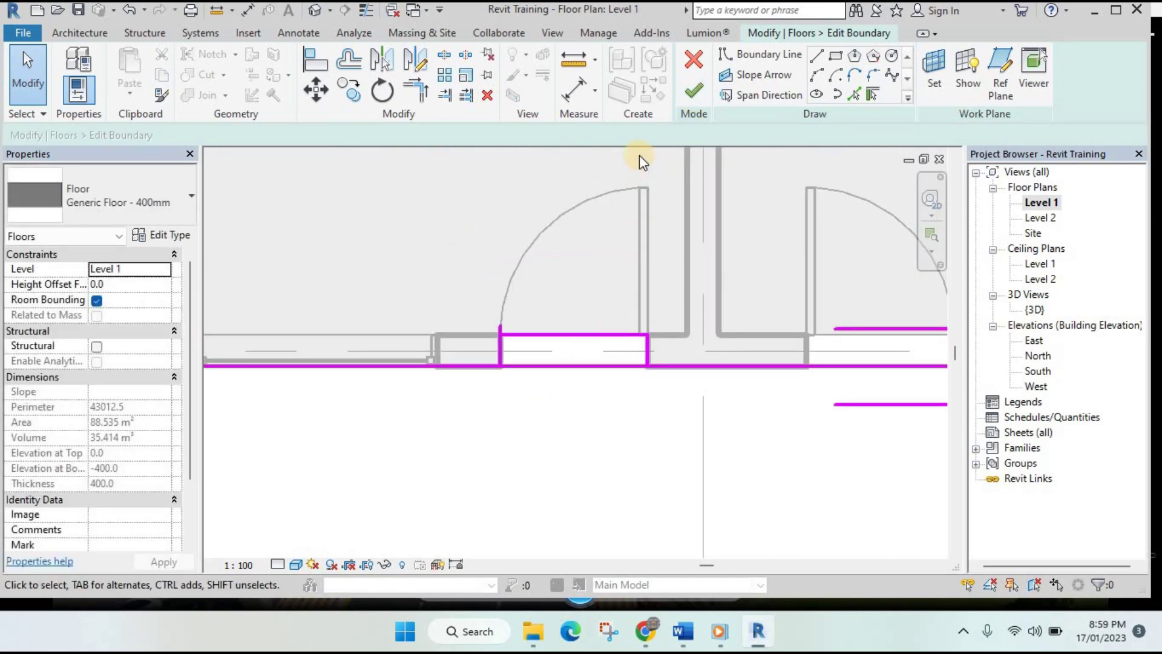
# - Attempt to finish, dismiss the intersecting-lines error, and centre the view on the notch
pyautogui.click(695, 92)
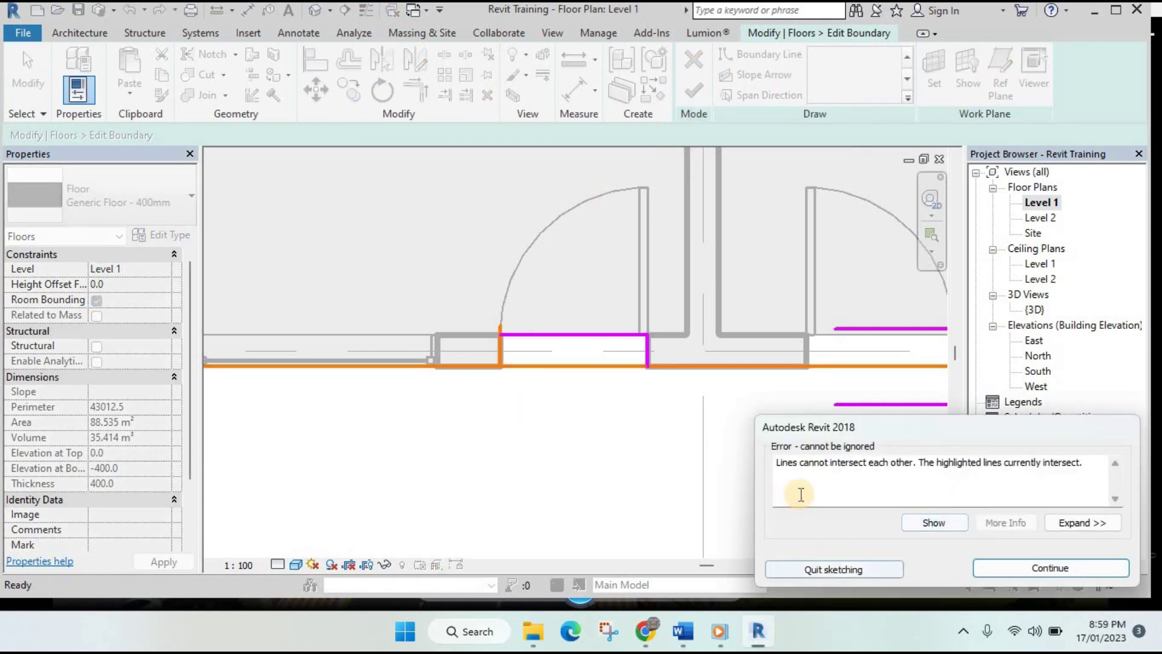
pyautogui.click(1025, 565)
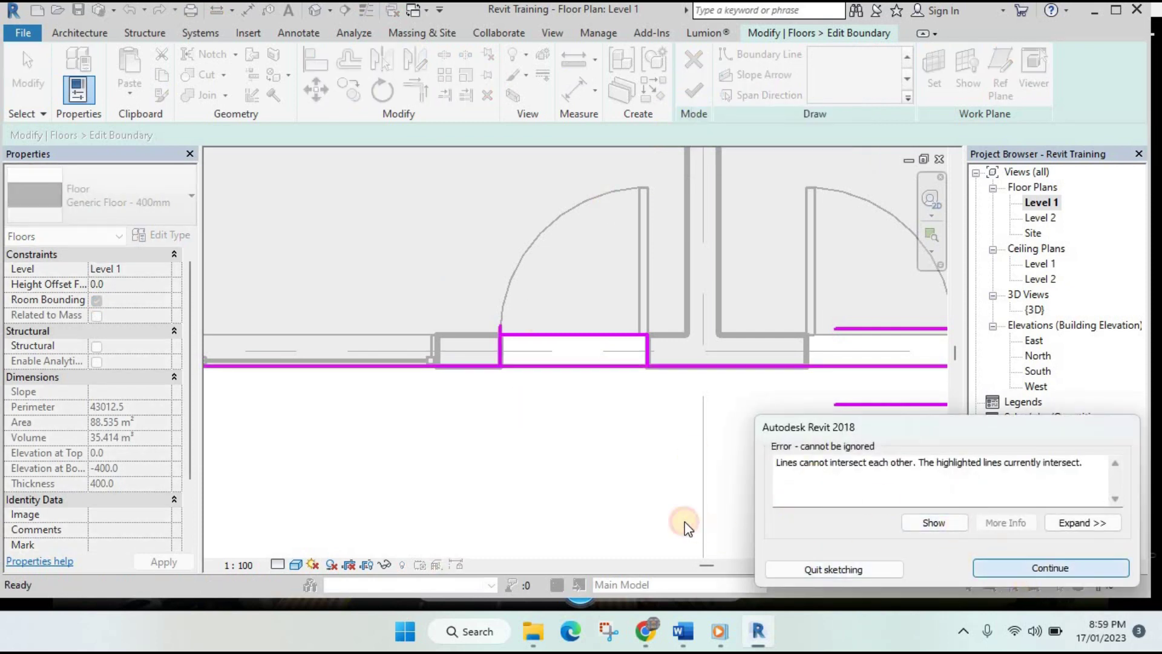
pyautogui.scroll(-2, 604, 500)
pyautogui.scroll(-2, 604, 500)
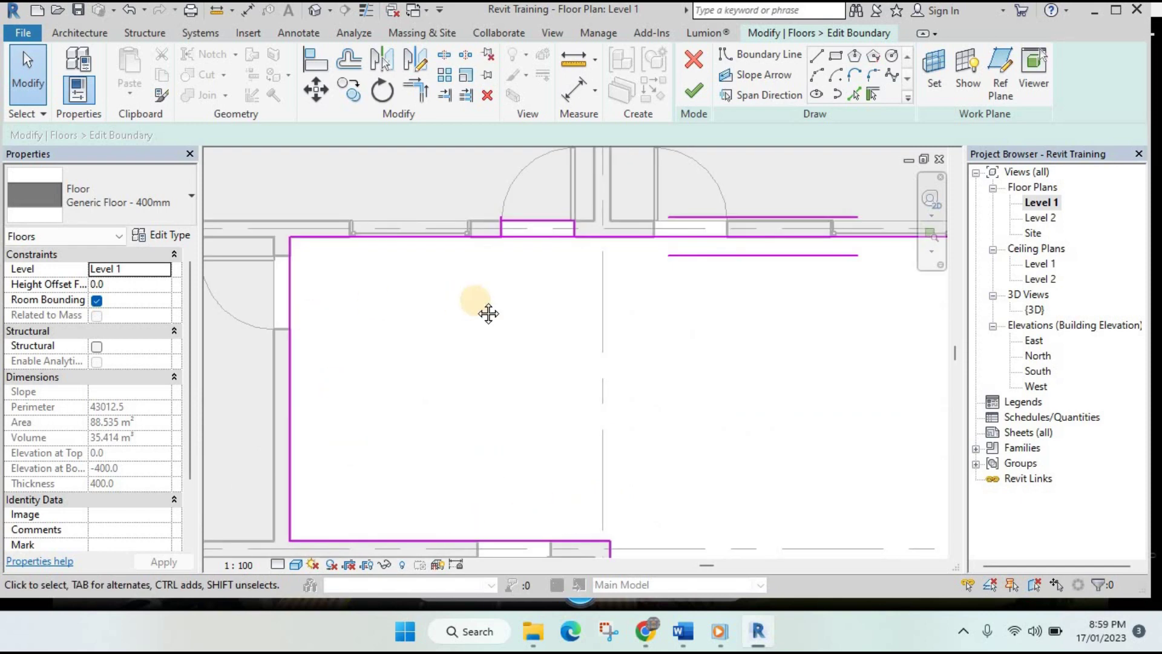
pyautogui.moveTo(488, 313); pyautogui.dragTo(481, 413, button='middle')
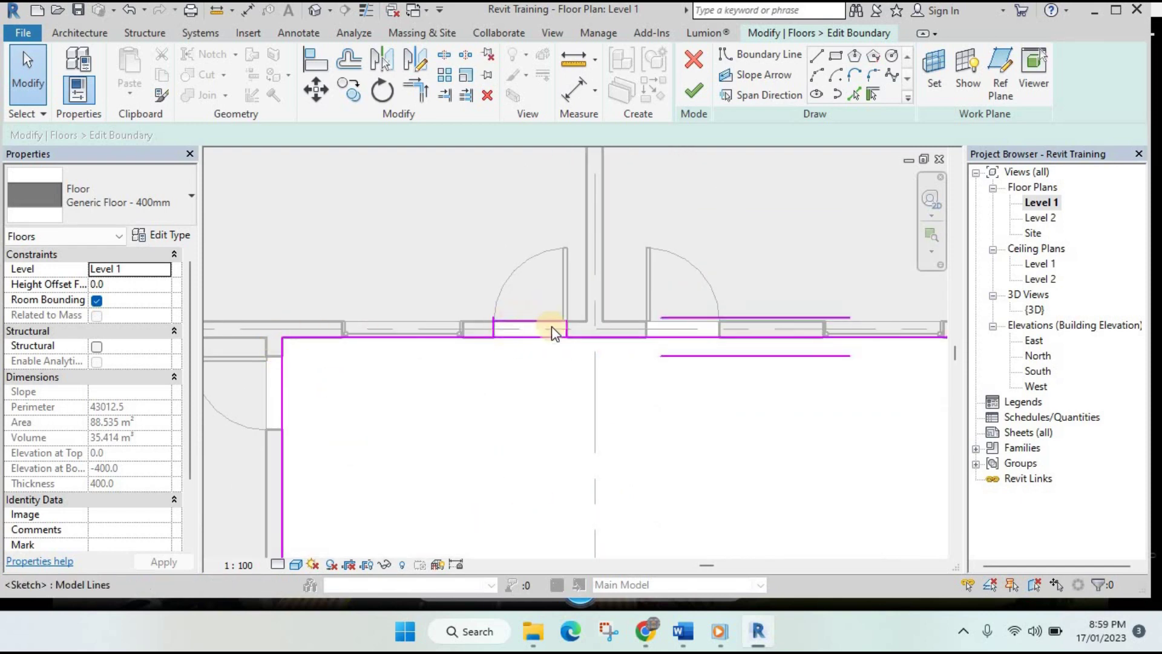
pyautogui.scroll(4, 551, 331)
pyautogui.moveTo(520, 357); pyautogui.dragTo(524, 396, button='middle')
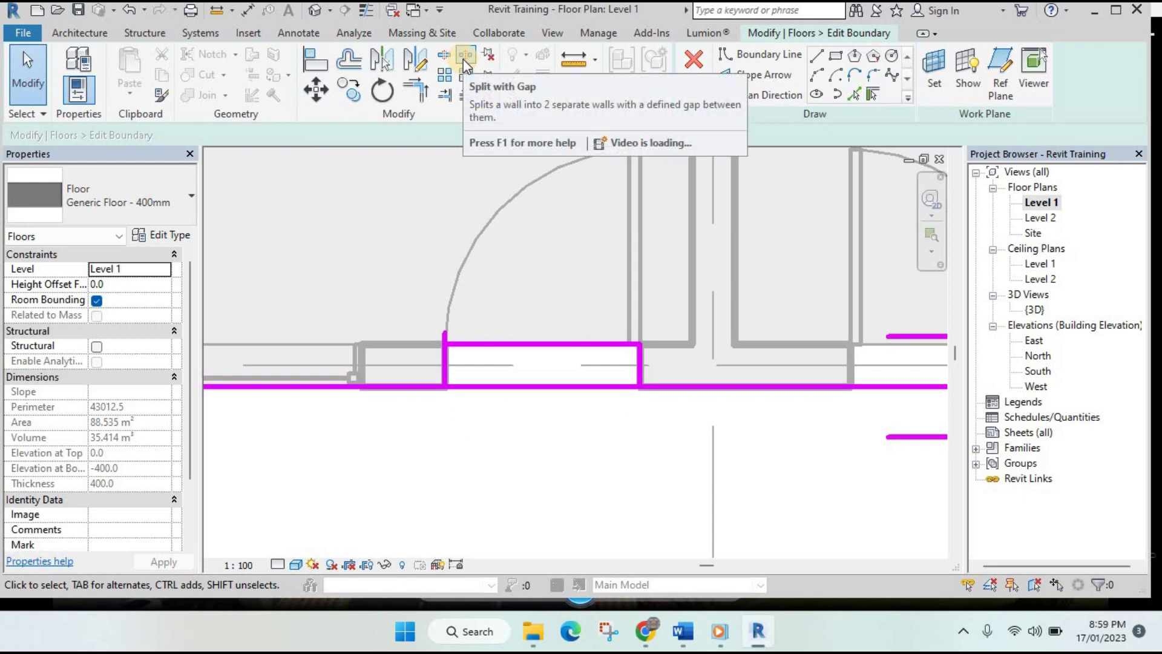
# - Split the bottom boundary under the first notch and trim the pieces into clean corners
pyautogui.click(444, 54)
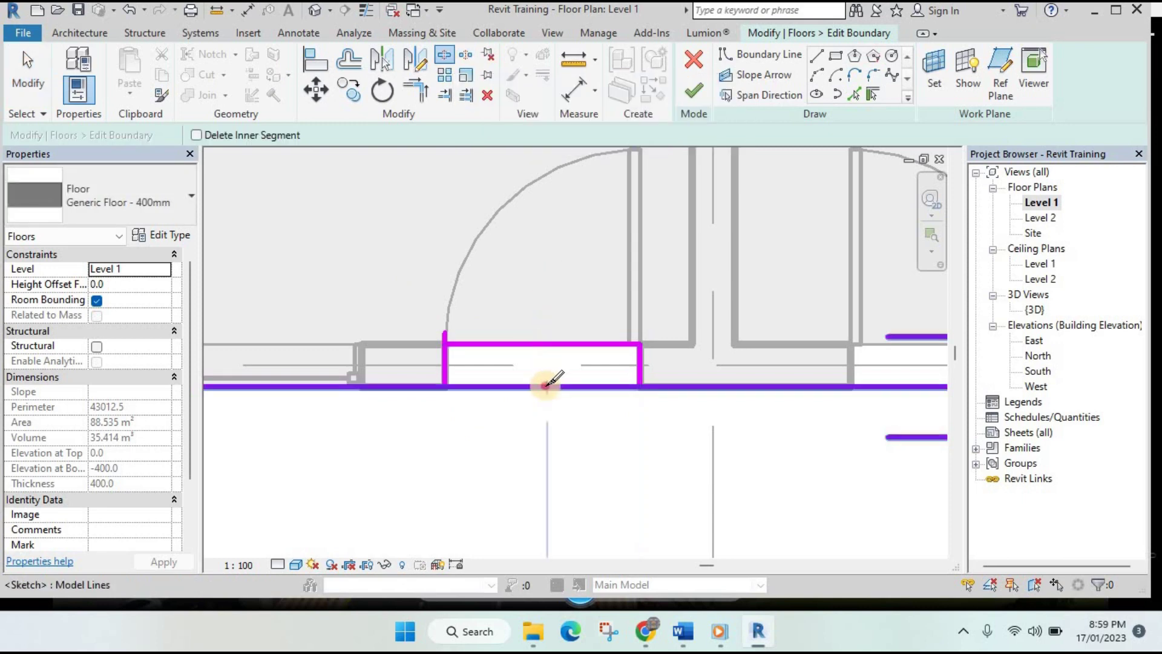
pyautogui.click(548, 386)
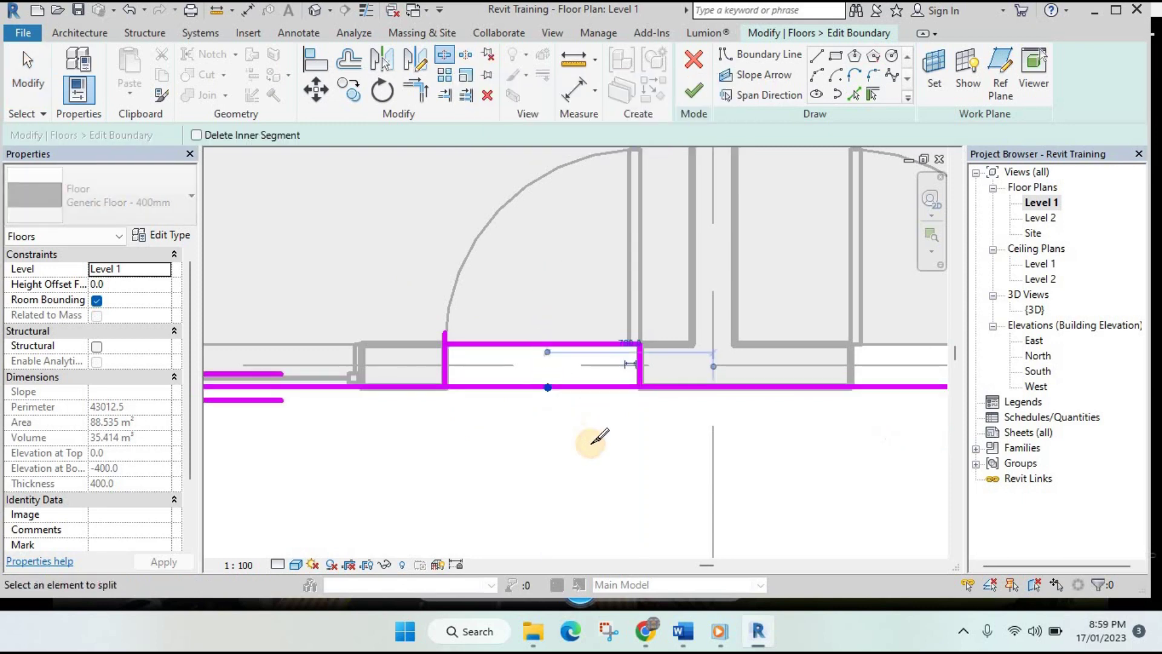
pyautogui.click(415, 94)
pyautogui.click(430, 385)
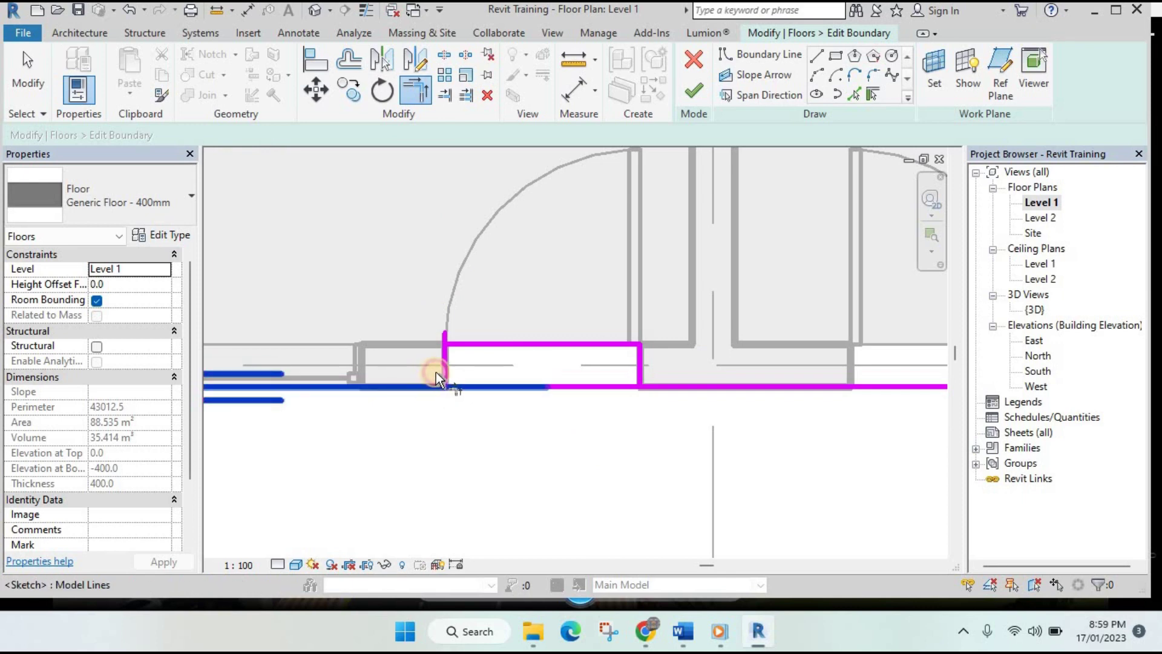
pyautogui.click(466, 369)
pyautogui.click(652, 386)
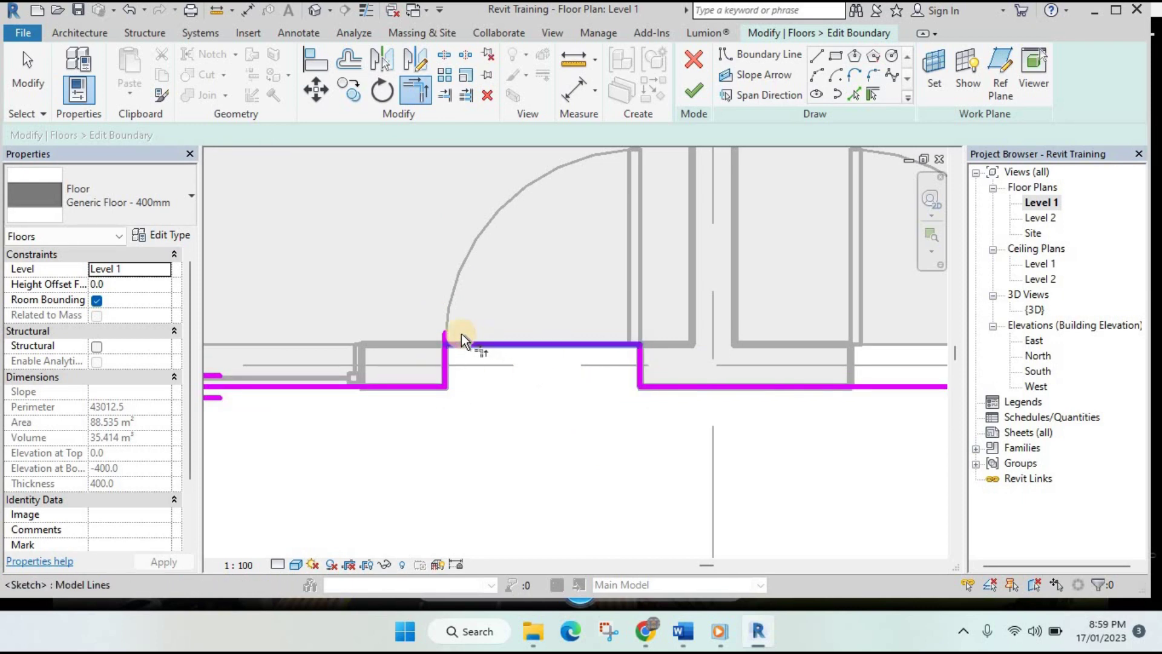
pyautogui.click(447, 355)
pyautogui.click(459, 343)
pyautogui.scroll(-2, 598, 337)
pyautogui.scroll(2, 666, 385)
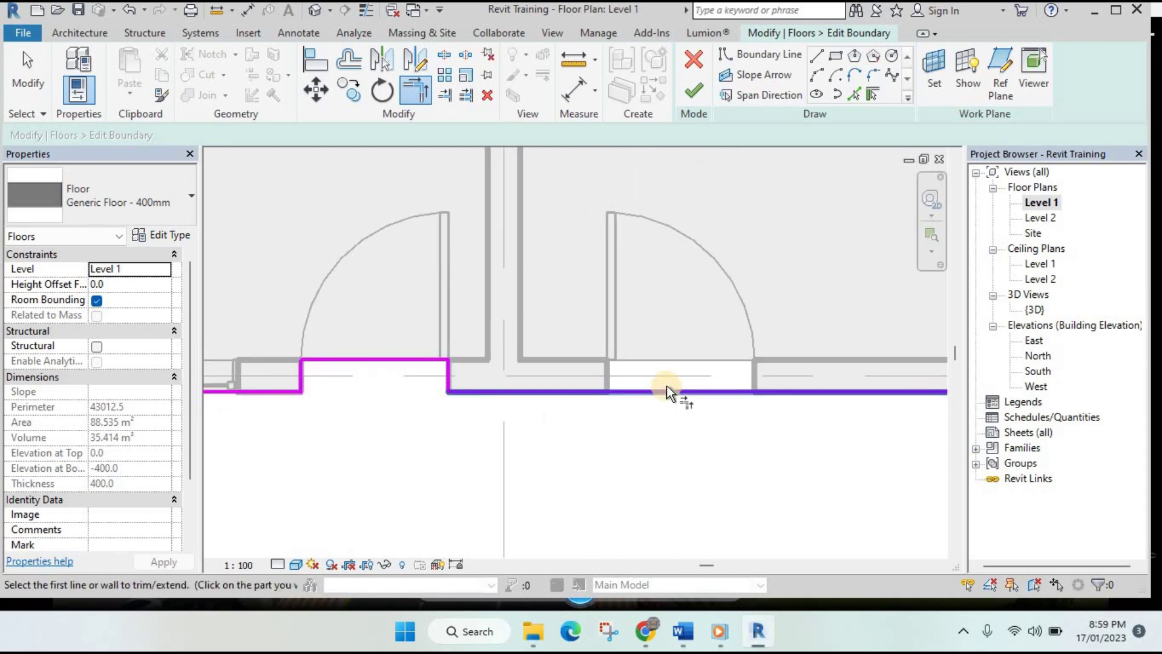
pyautogui.press('Escape')
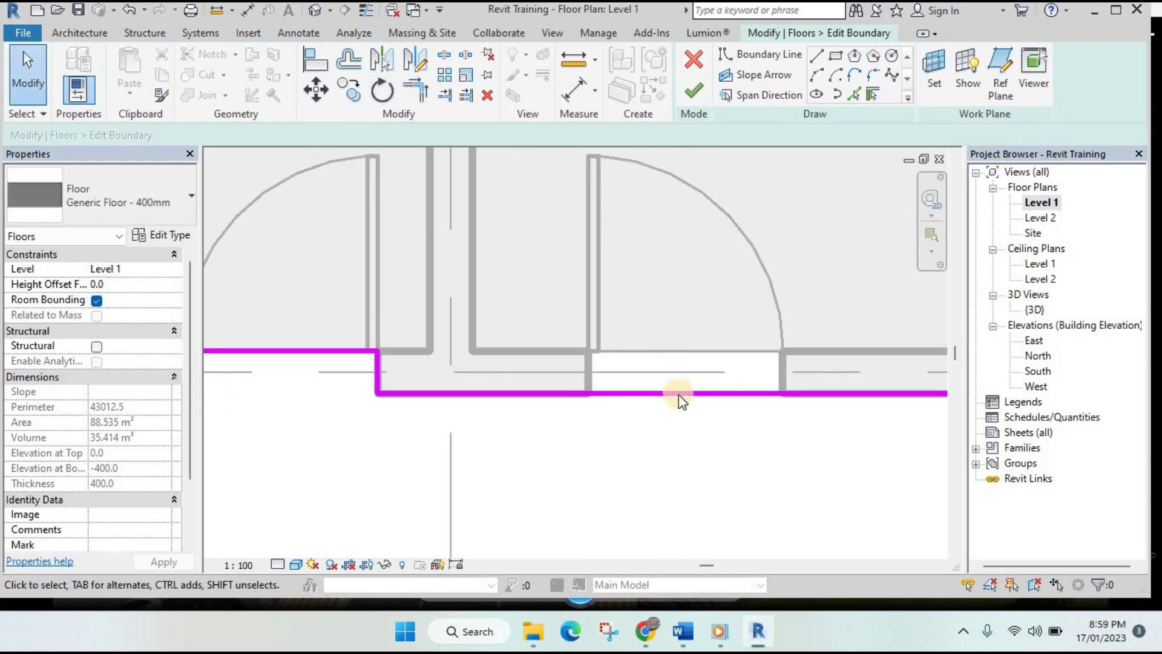
# - Sketch a rectangular boundary notch into the second doorway with LI
pyautogui.press('l')
pyautogui.press('i')
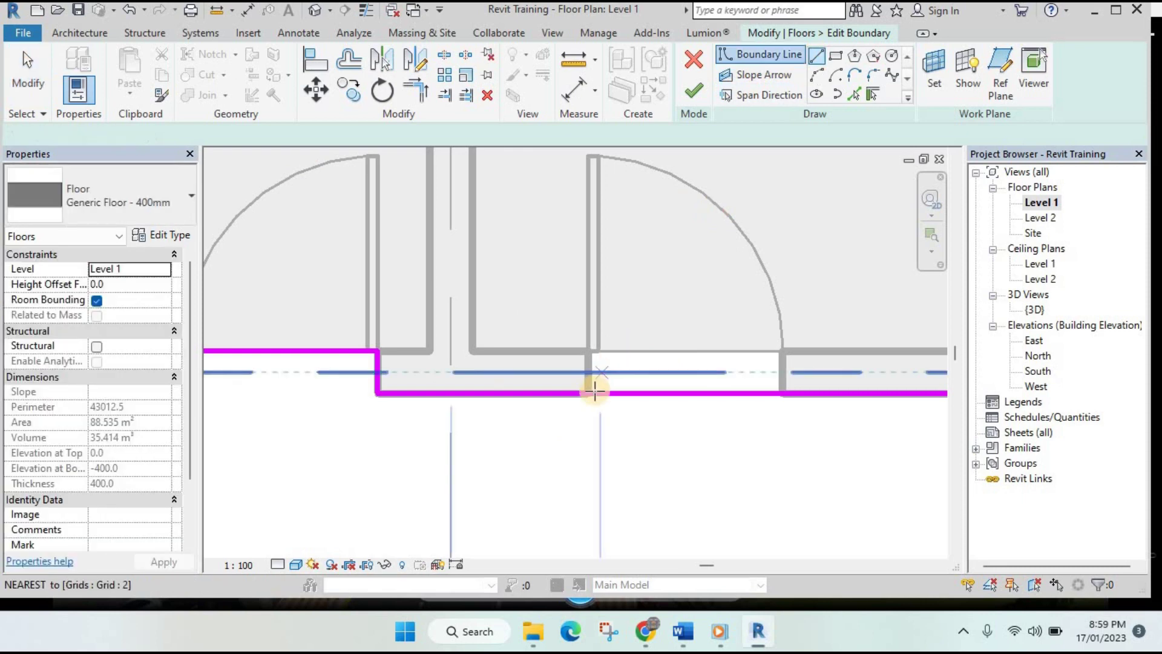
pyautogui.click(588, 393)
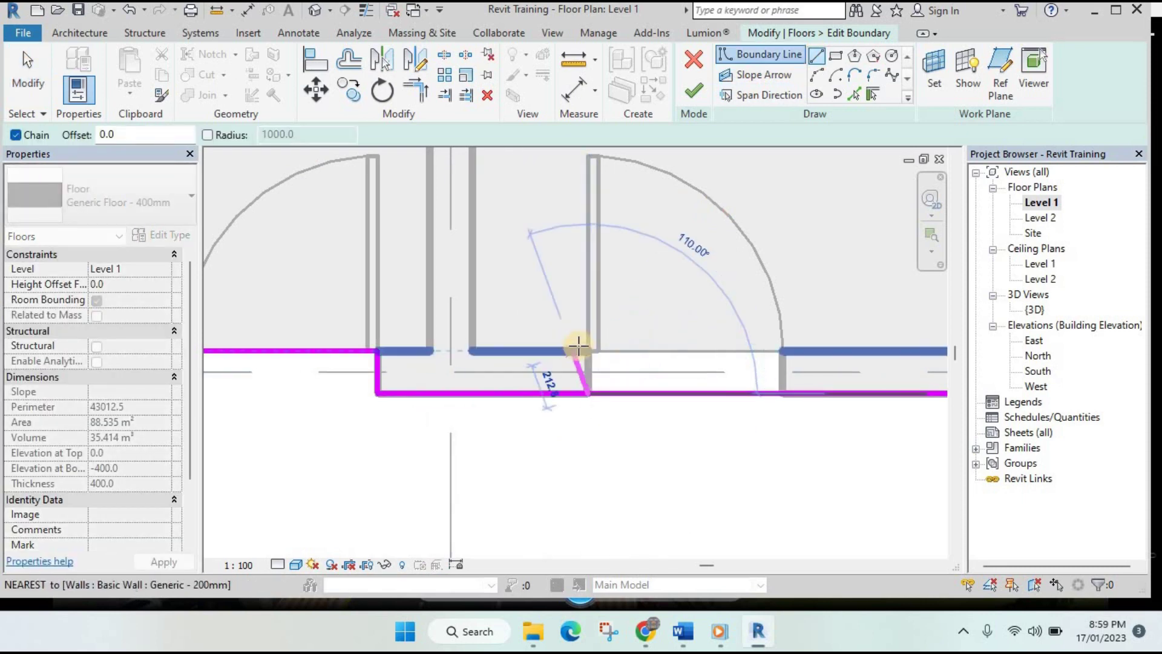
pyautogui.click(589, 351)
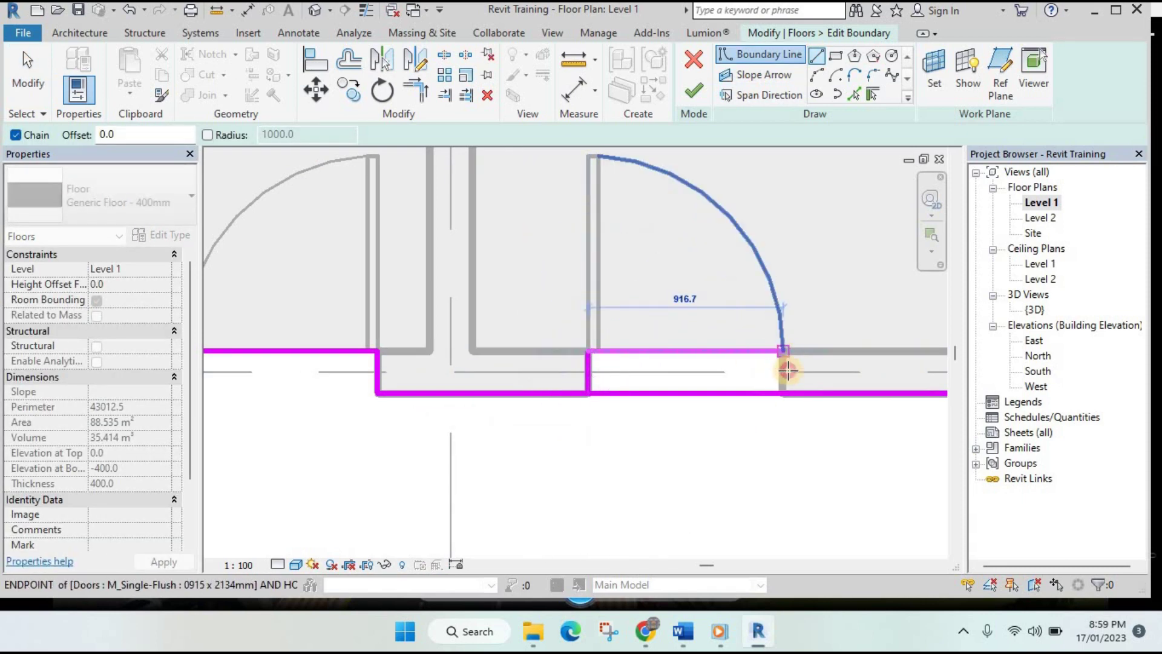
pyautogui.click(784, 351)
pyautogui.click(783, 393)
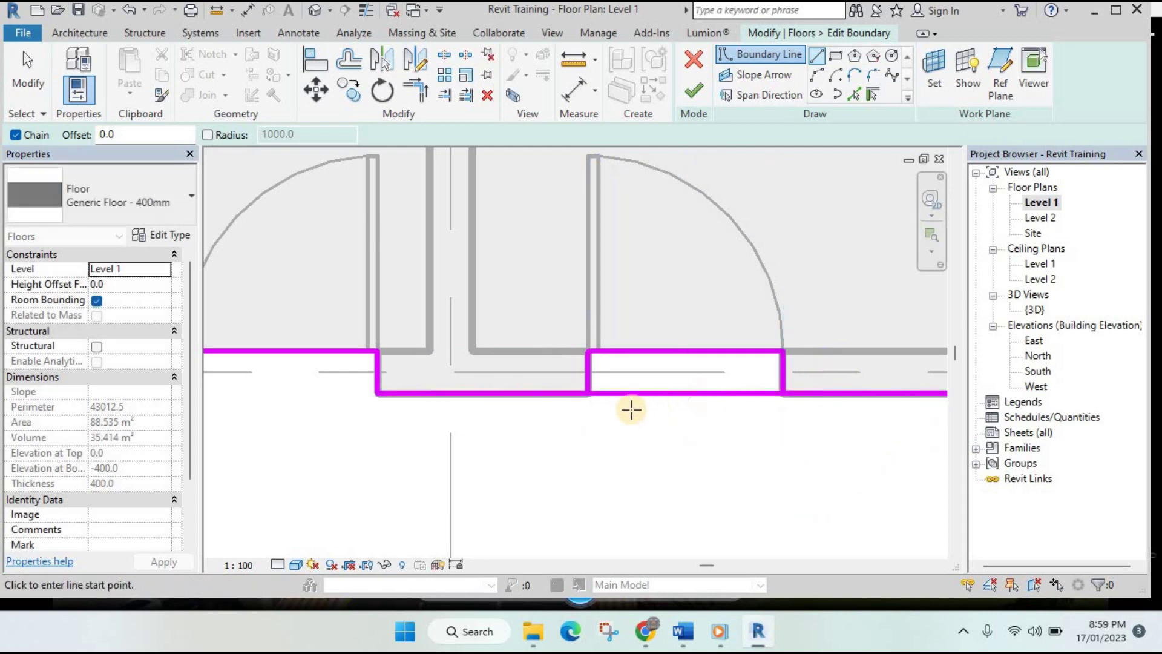
pyautogui.press('Escape')
# - Split the bottom line under the second notch and trim both pieces to its sides
pyautogui.press('s')
pyautogui.press('l')
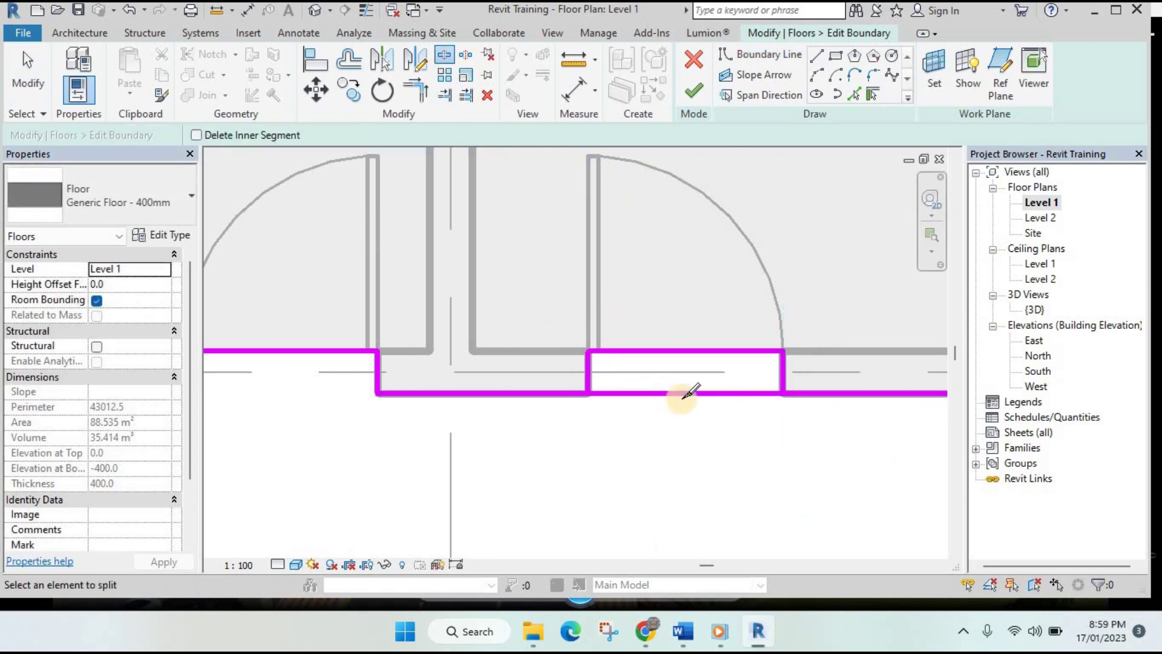
pyautogui.click(692, 423)
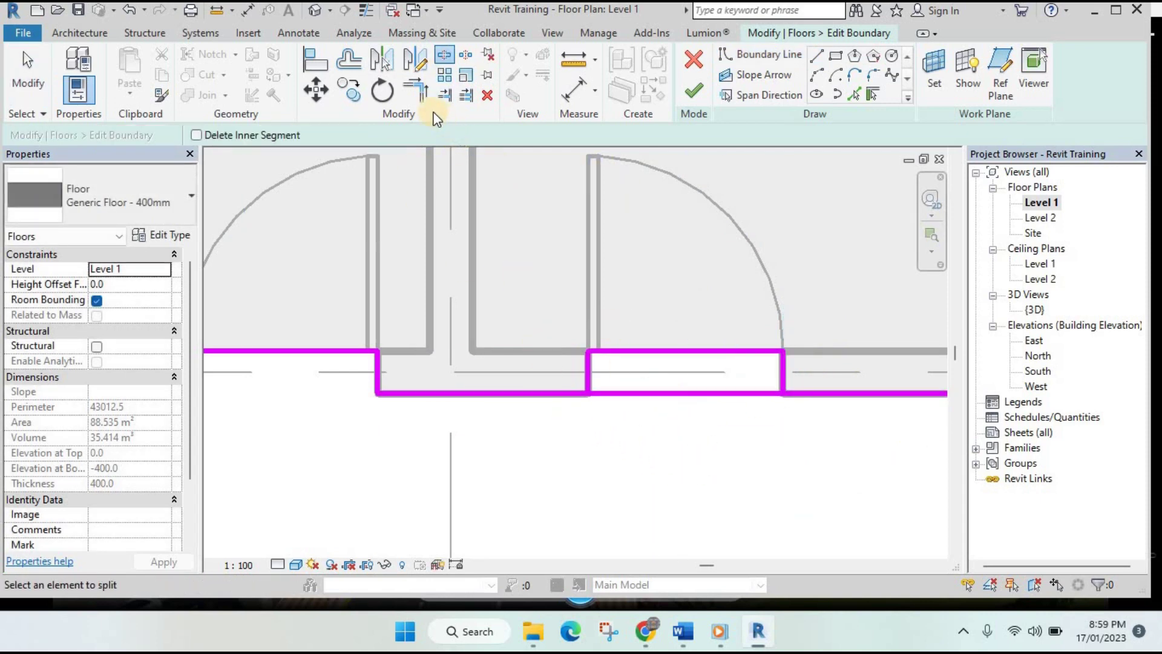
pyautogui.click(568, 389)
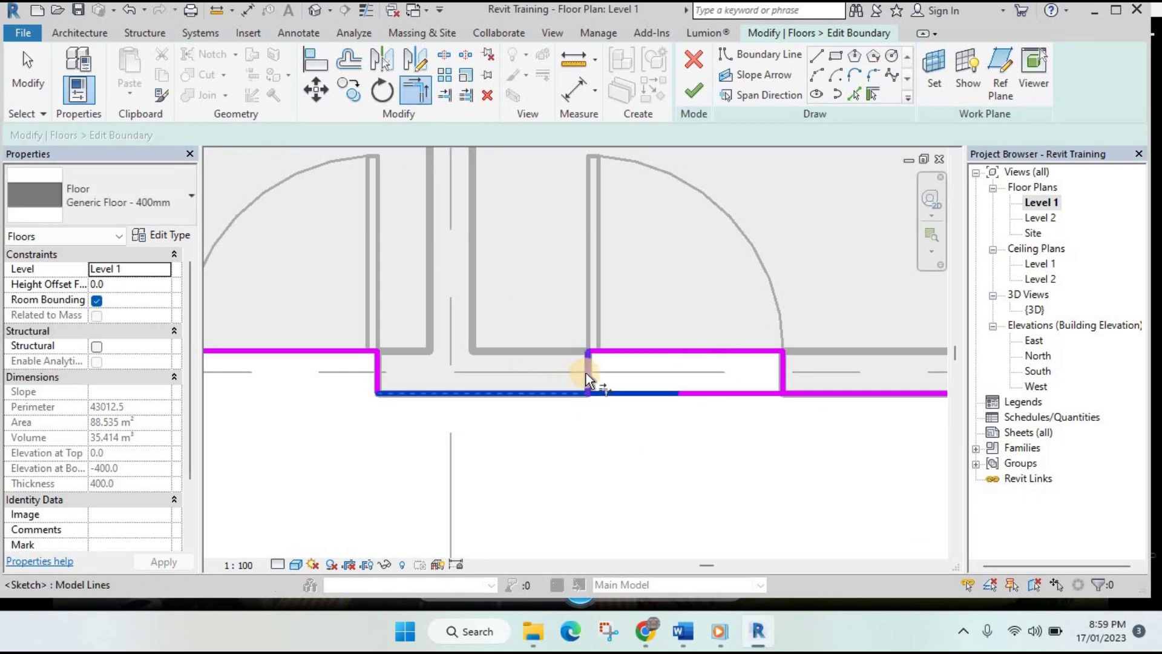
pyautogui.click(795, 389)
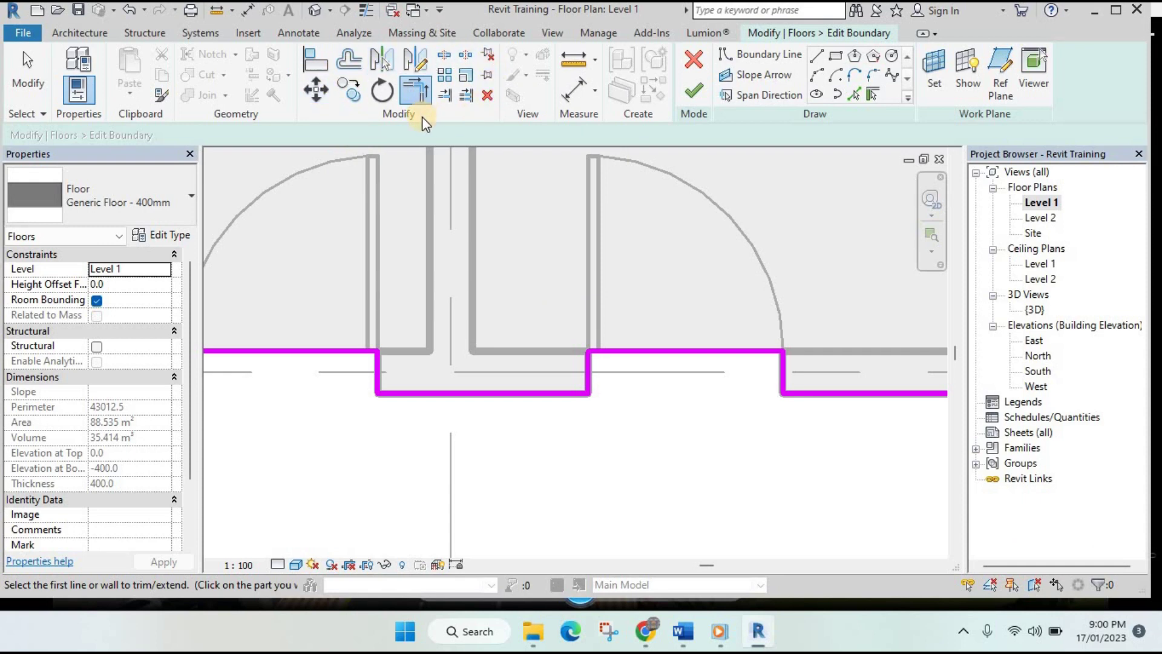
# - Review the whole hall outline and finish the floor boundary edit
pyautogui.scroll(-1, 423, 224)
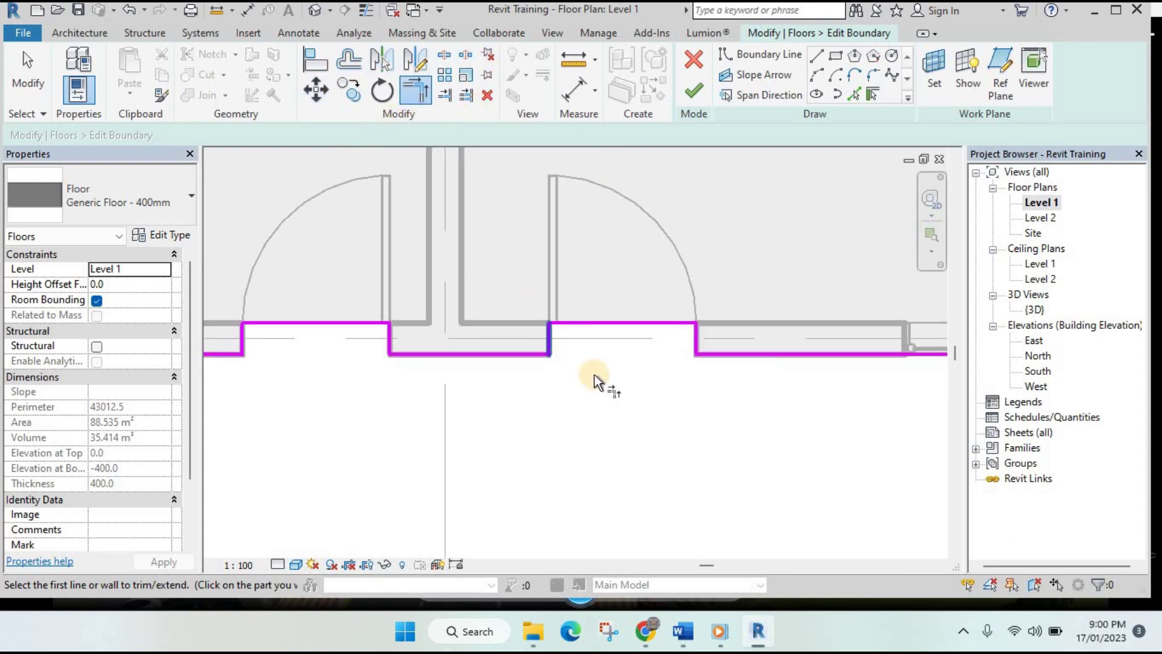
pyautogui.scroll(-1, 579, 393)
pyautogui.scroll(-1, 581, 399)
pyautogui.scroll(-1, 565, 366)
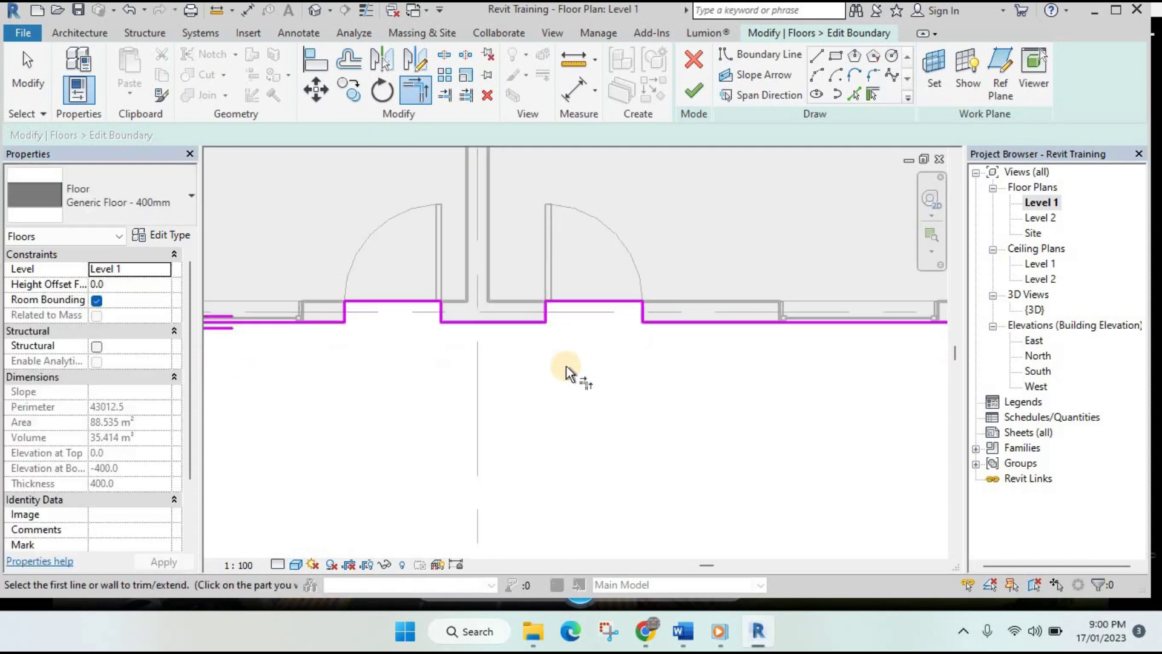
pyautogui.scroll(1, 575, 387)
pyautogui.scroll(-2, 580, 402)
pyautogui.moveTo(580, 399)
pyautogui.mouseDown(button='middle')
pyautogui.moveTo(579, 291)
pyautogui.moveTo(480, 419)
pyautogui.mouseUp(button='middle')
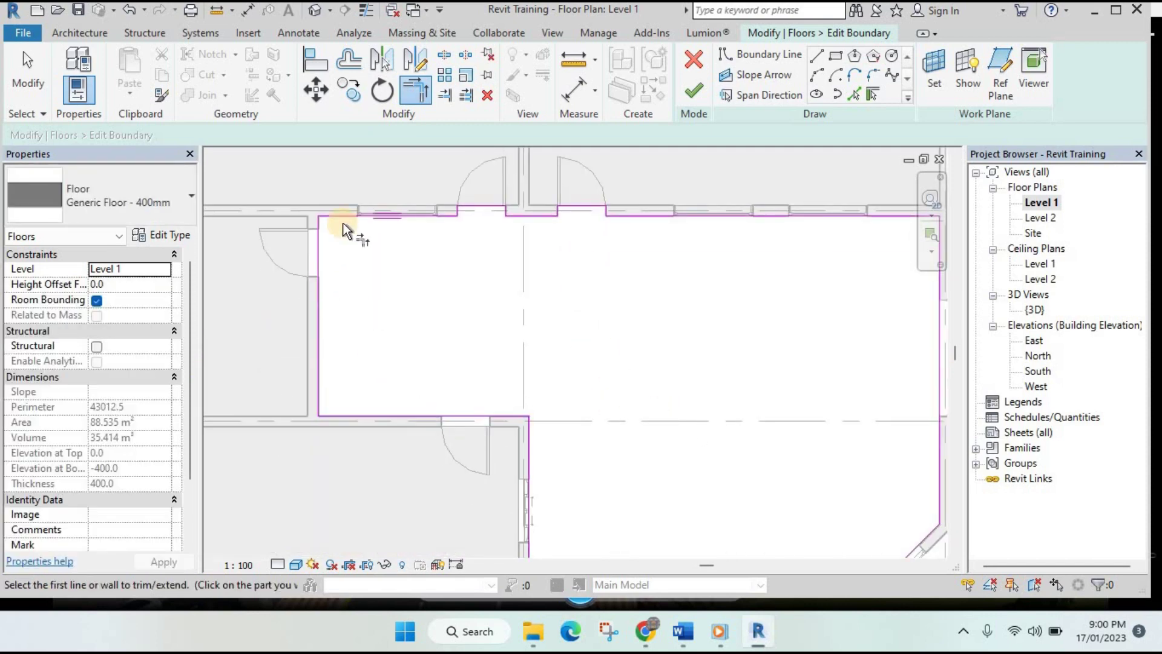
pyautogui.scroll(2, 469, 202)
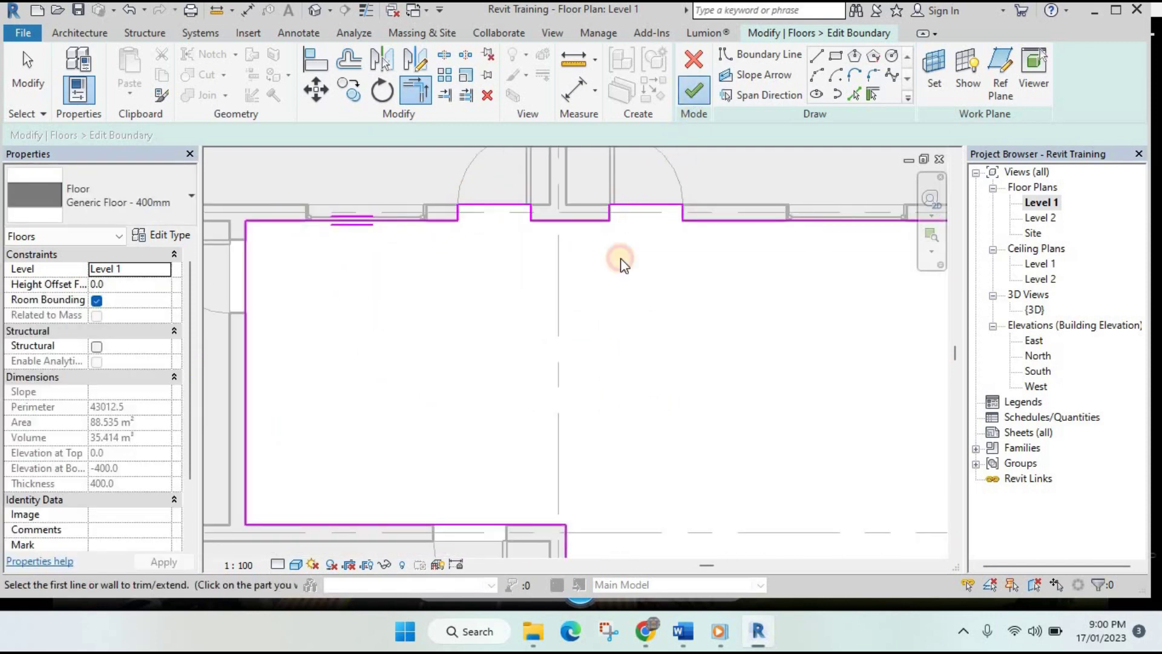
pyautogui.click(693, 91)
# - Check the reshaped 88.9 m² hall floor in 3D, then open the East elevation
pyautogui.doubleClick(1035, 310)
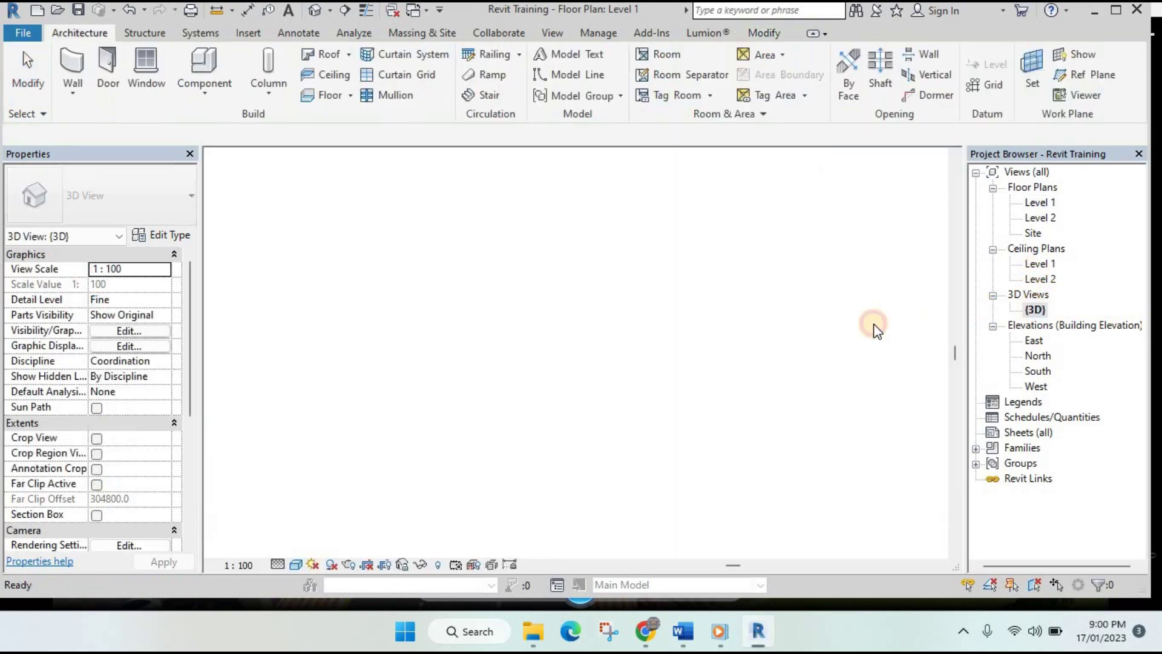
pyautogui.scroll(5, 647, 363)
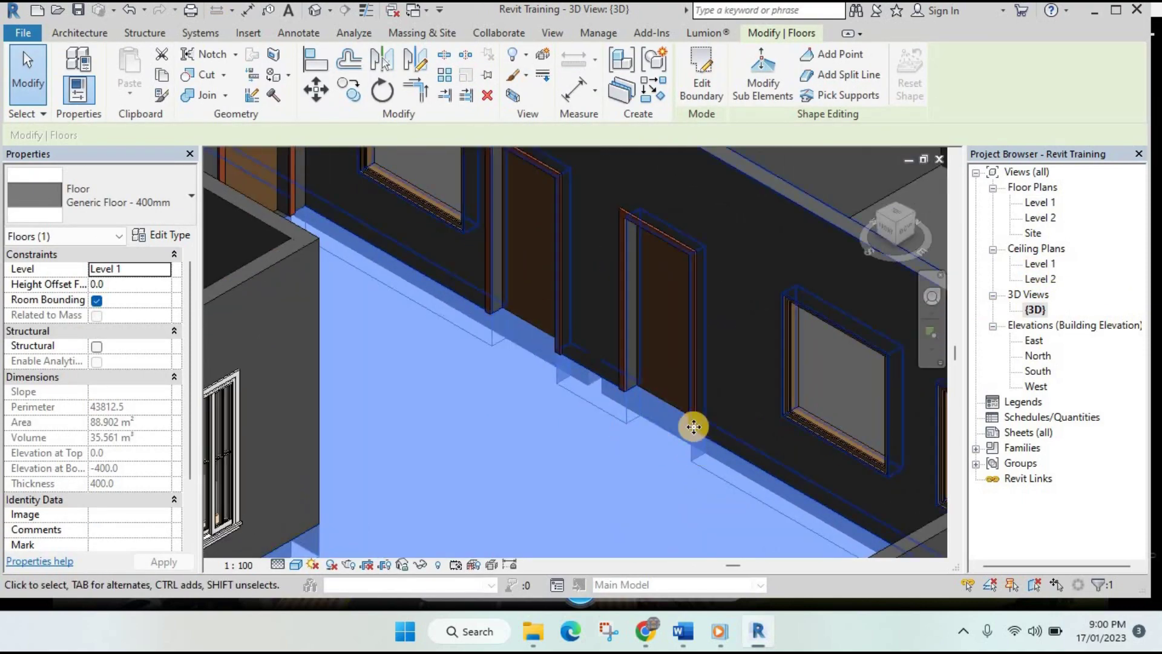
pyautogui.scroll(-2, 880, 331)
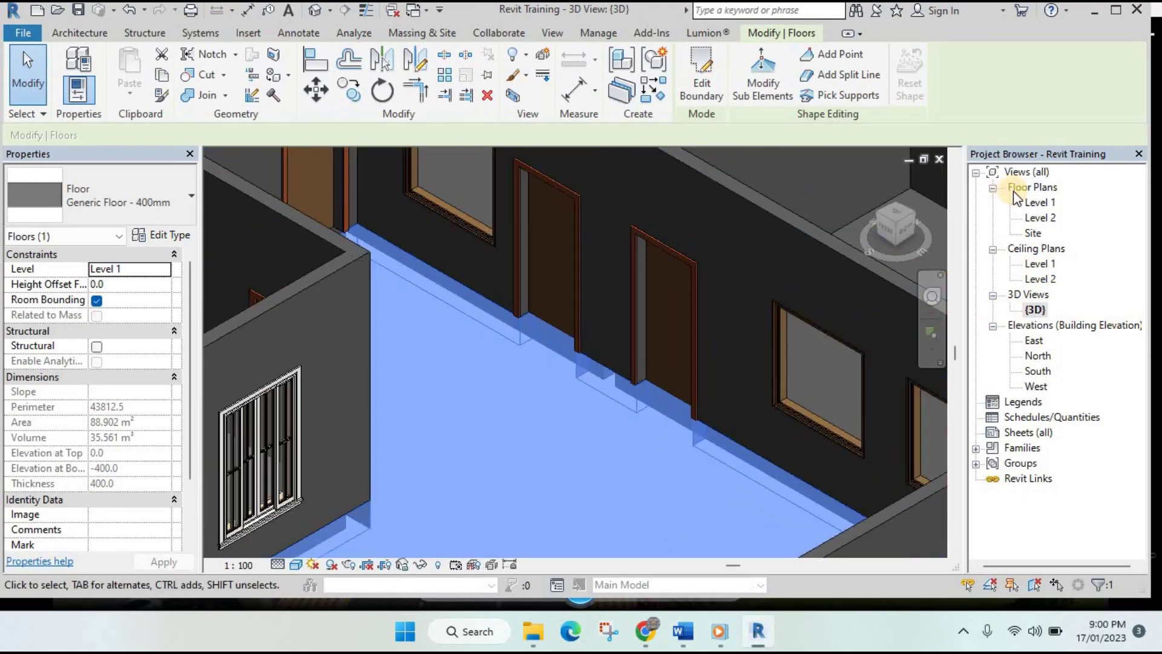
pyautogui.scroll(-5, 778, 246)
pyautogui.moveTo(778, 246)
pyautogui.keyDown('shift'); pyautogui.mouseDown(button='middle')
pyautogui.moveTo(768, 364)
pyautogui.moveTo(726, 304)
pyautogui.moveTo(749, 418)
pyautogui.moveTo(732, 343)
pyautogui.mouseUp(button='middle'); pyautogui.keyUp('shift')
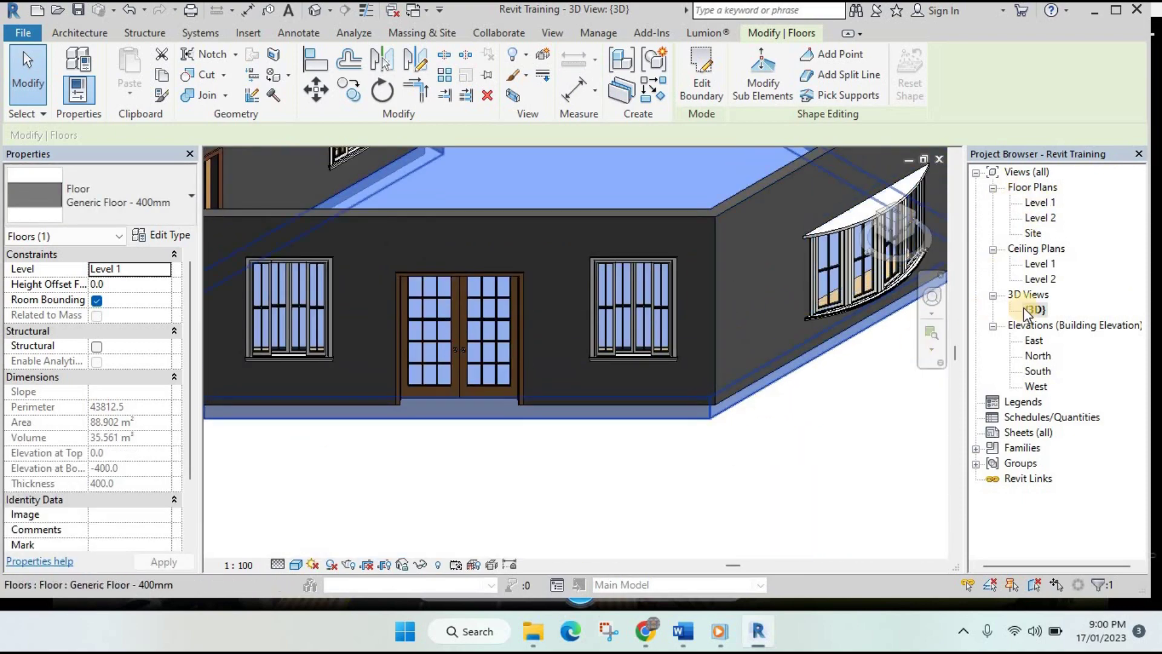
pyautogui.doubleClick(1034, 341)
# - Pan and zoom the East elevation to see the floor at Level 1, Level 2 at 3500, and grids 1–3
pyautogui.scroll(-1, 758, 470)
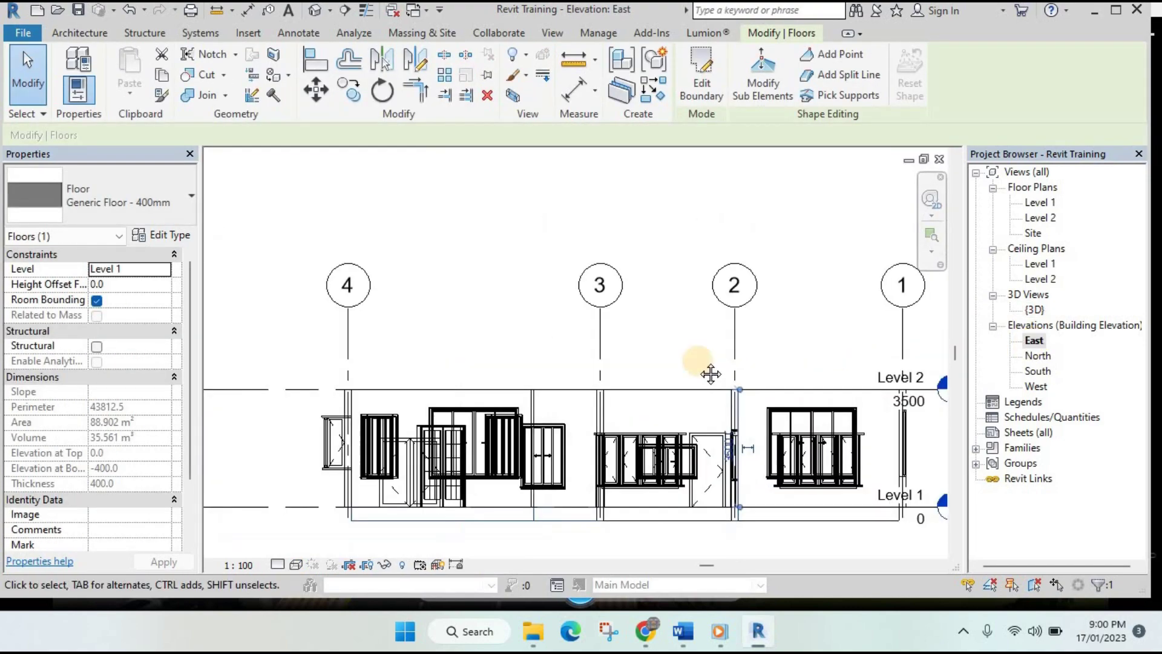
pyautogui.moveTo(708, 371); pyautogui.dragTo(648, 222, button='middle')
pyautogui.scroll(1, 805, 371)
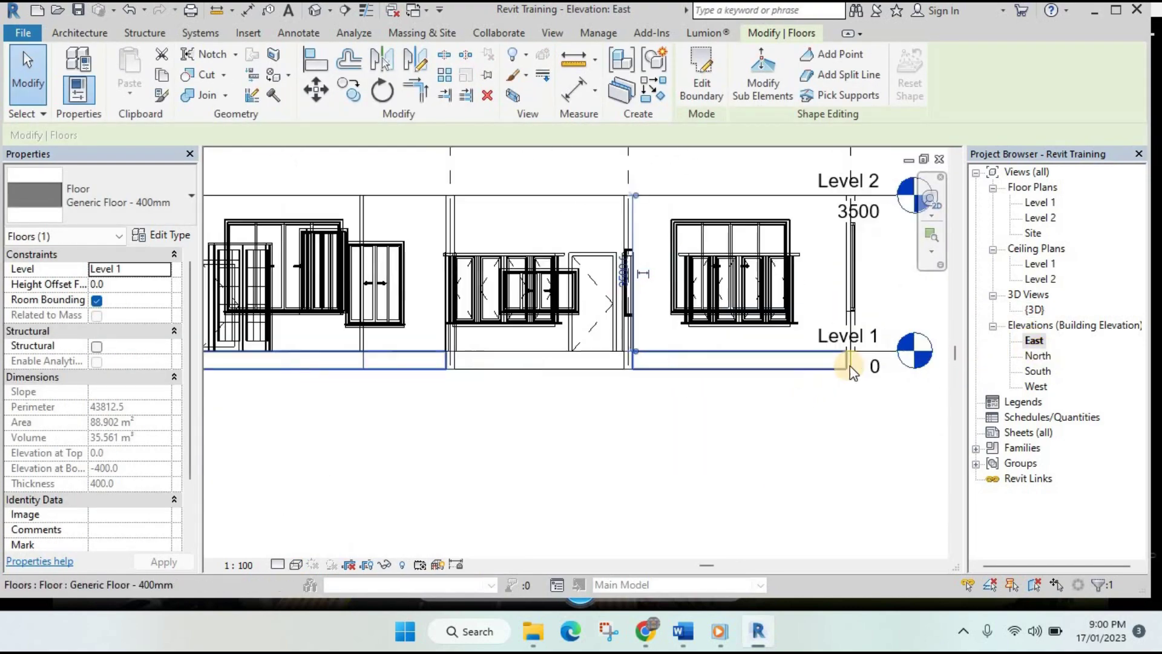
pyautogui.scroll(1, 847, 364)
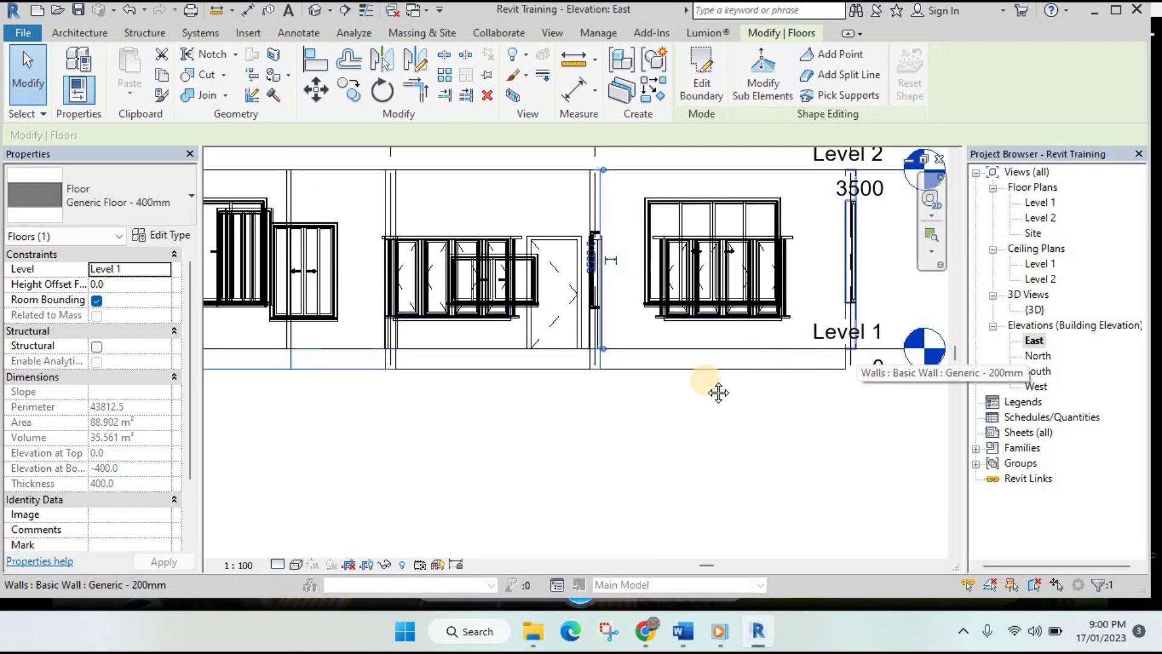
pyautogui.moveTo(817, 354); pyautogui.dragTo(720, 376, button='middle')
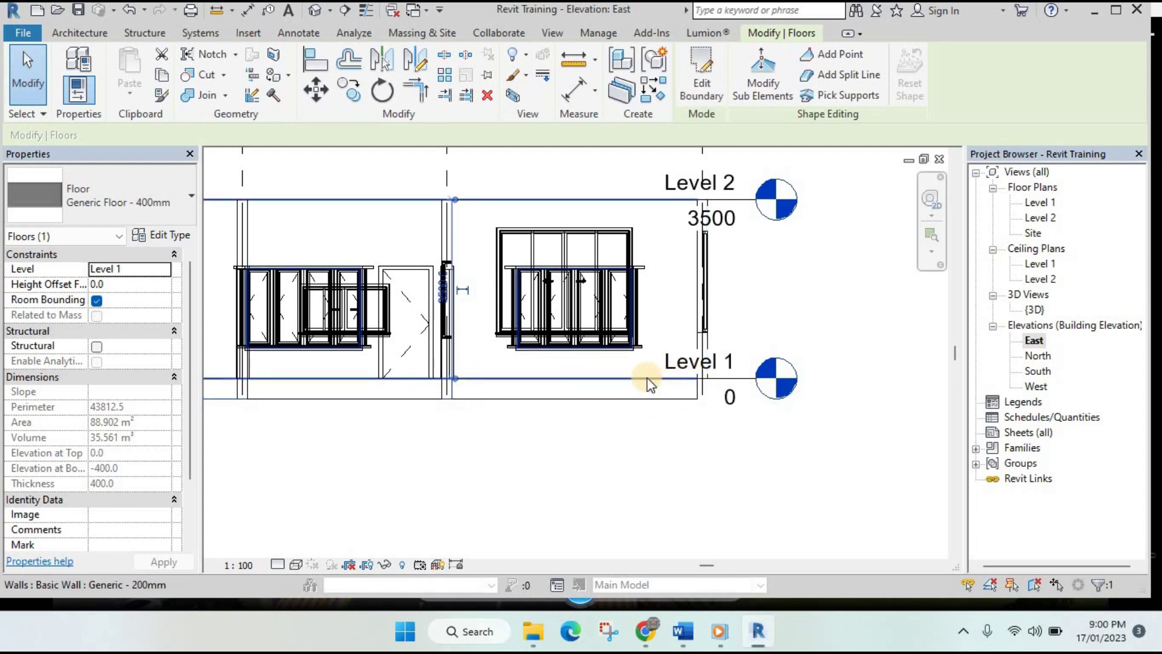
pyautogui.moveTo(792, 341); pyautogui.dragTo(760, 384, button='middle')
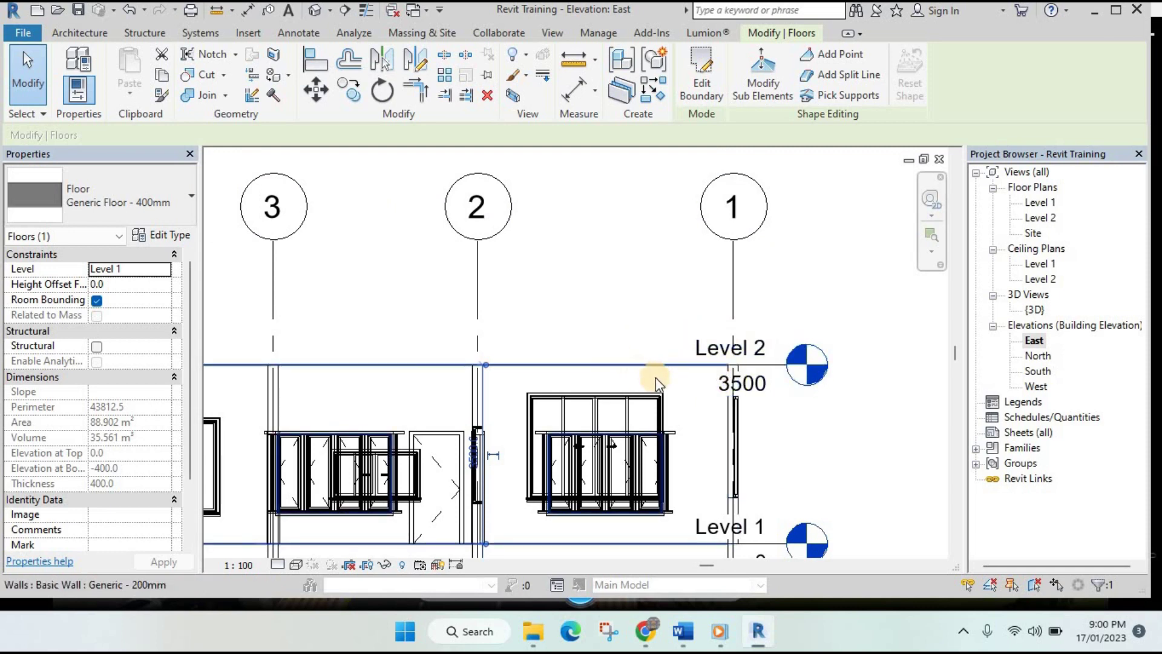
# - Delete the large Generic 400 mm hall floor in 3D and check the Level 1 plan
pyautogui.doubleClick(1036, 309)
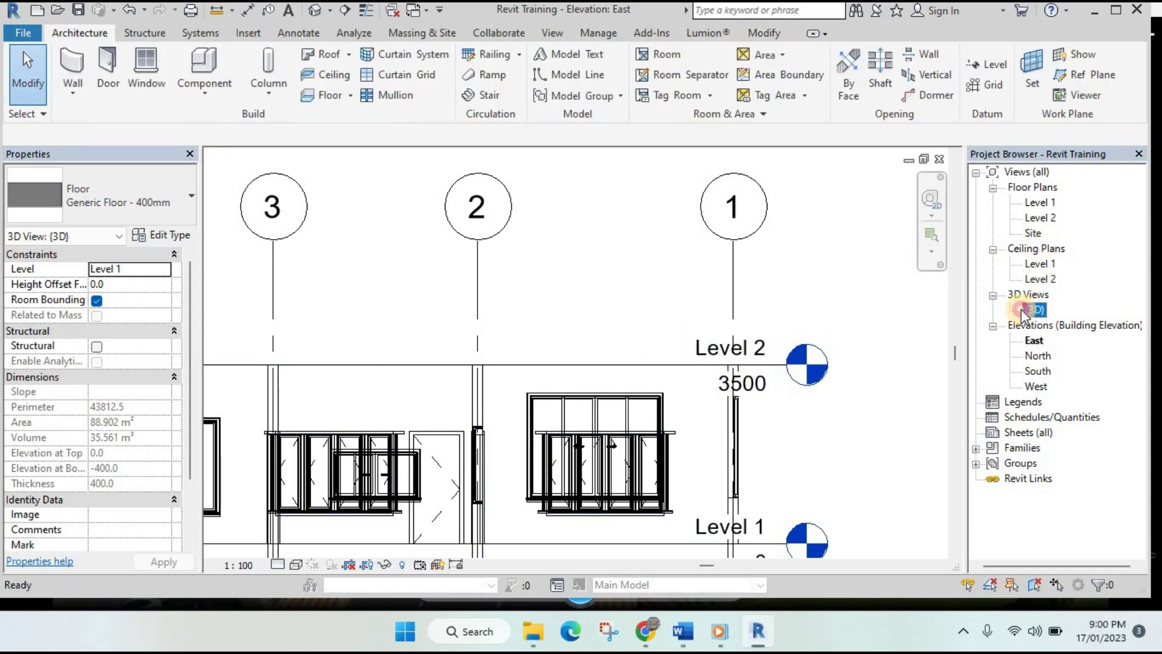
pyautogui.click(874, 206)
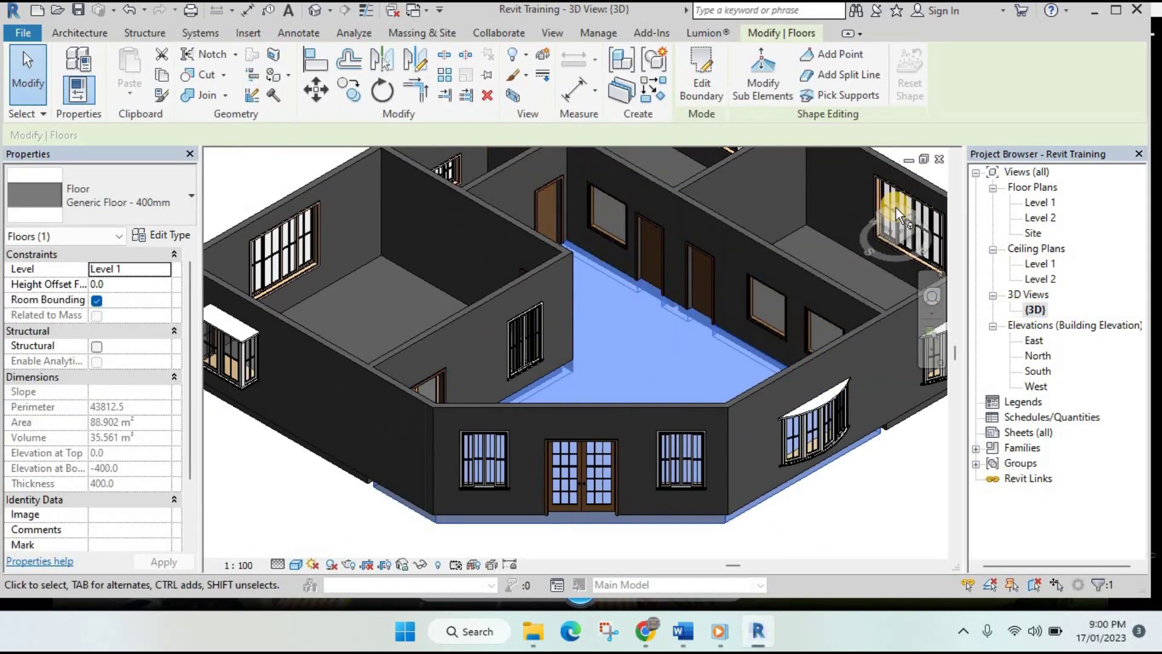
pyautogui.click(868, 184)
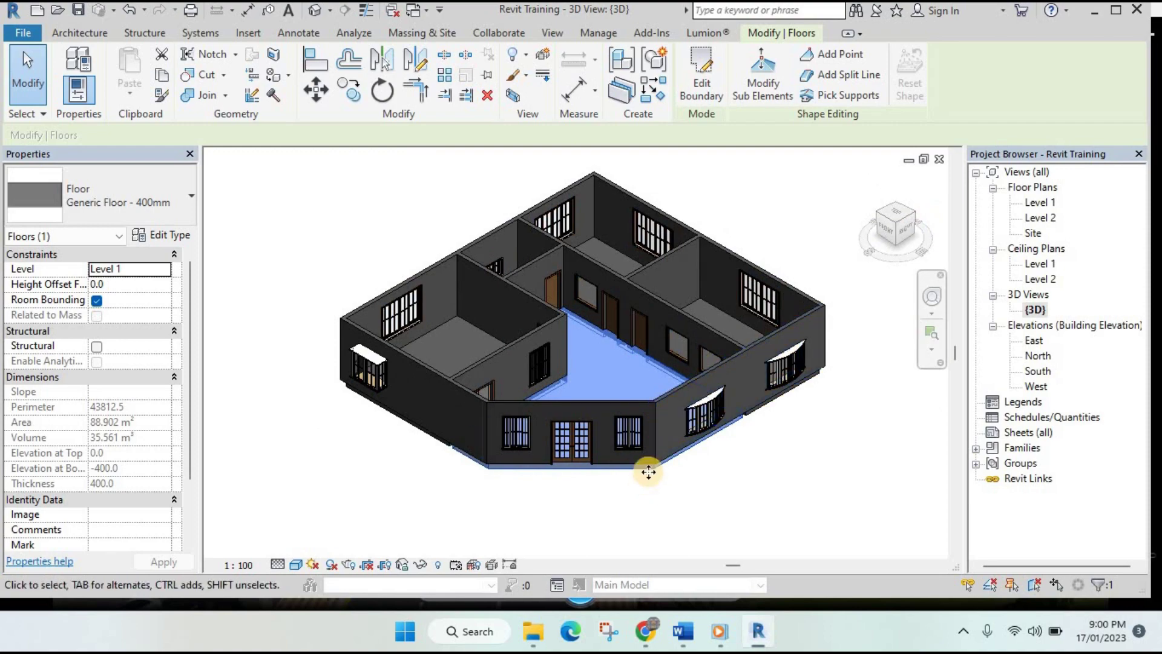
pyautogui.press('Escape')
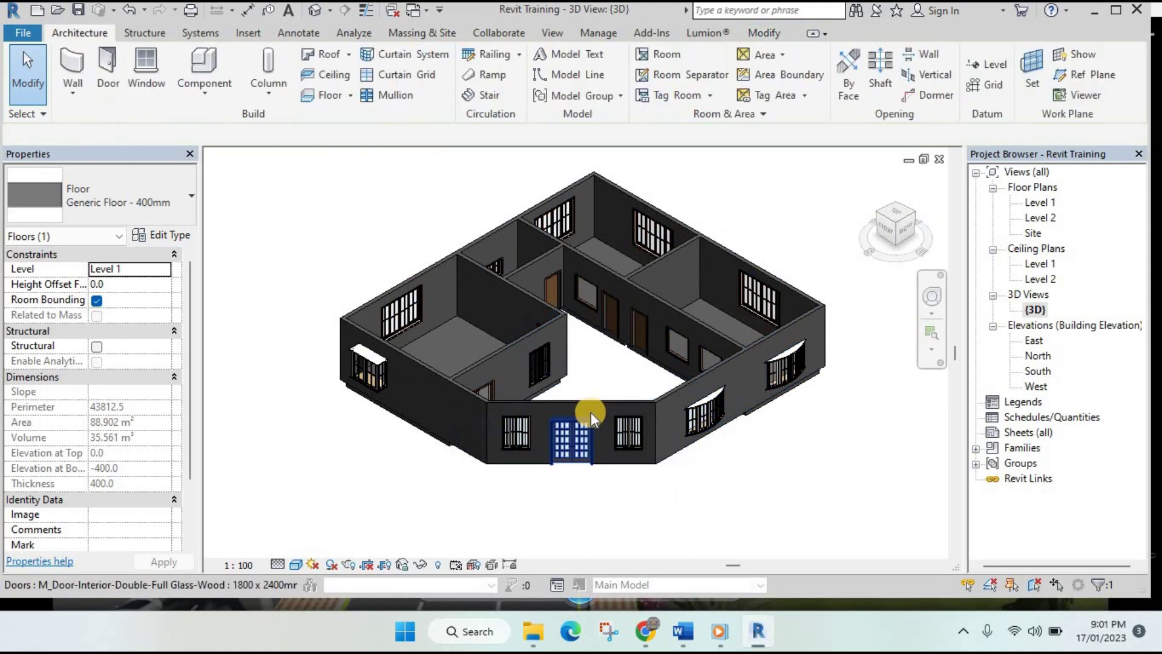
pyautogui.scroll(3, 575, 394)
pyautogui.click(575, 392)
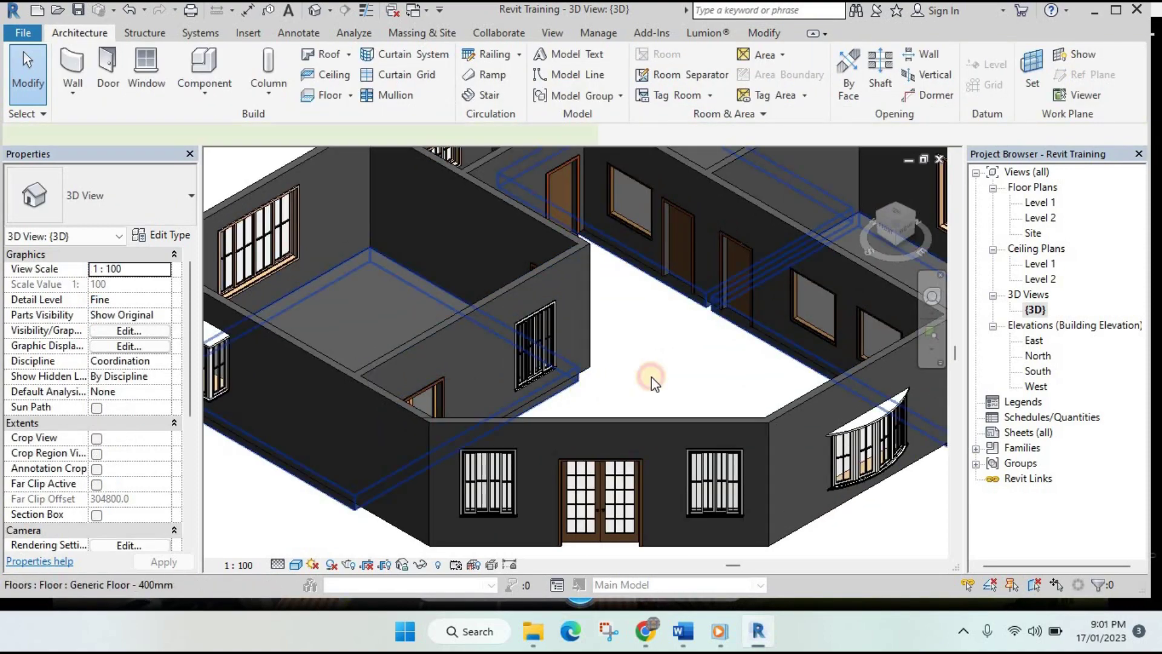
pyautogui.press('Delete')
pyautogui.doubleClick(1036, 202)
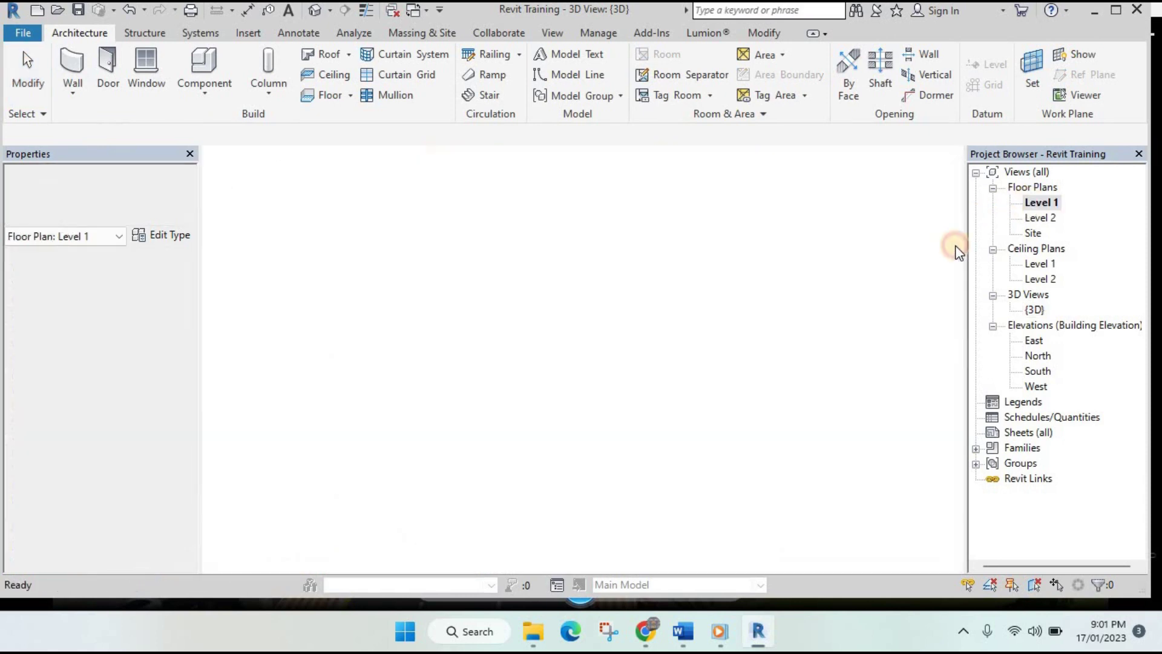
pyautogui.scroll(-4, 649, 296)
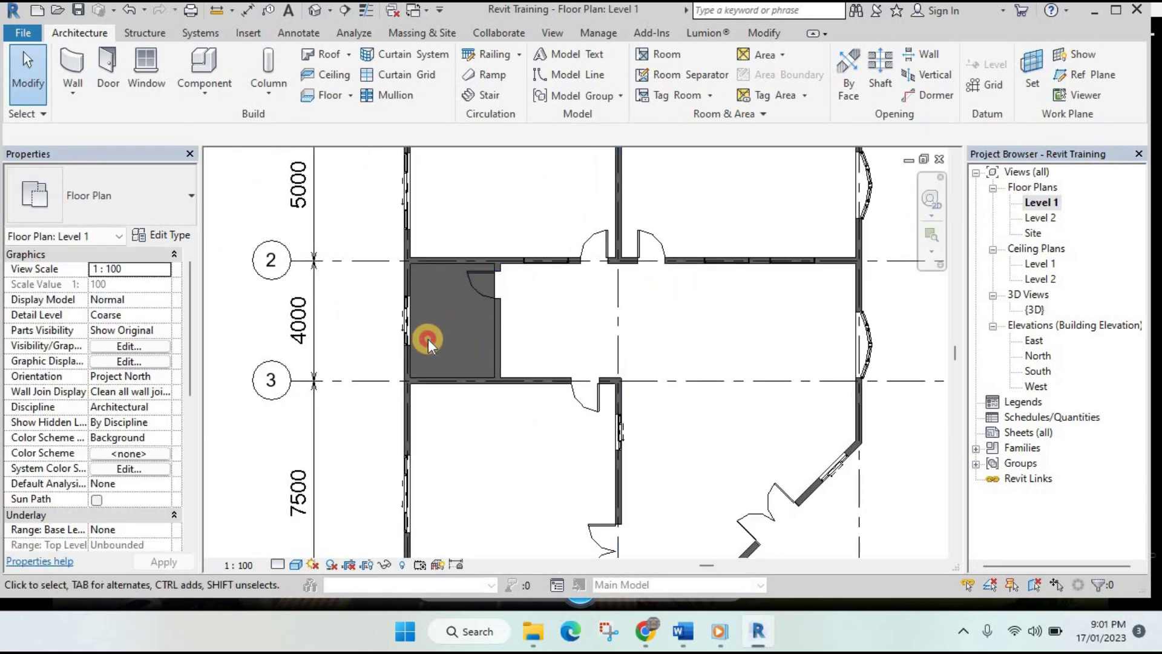
pyautogui.scroll(4, 482, 288)
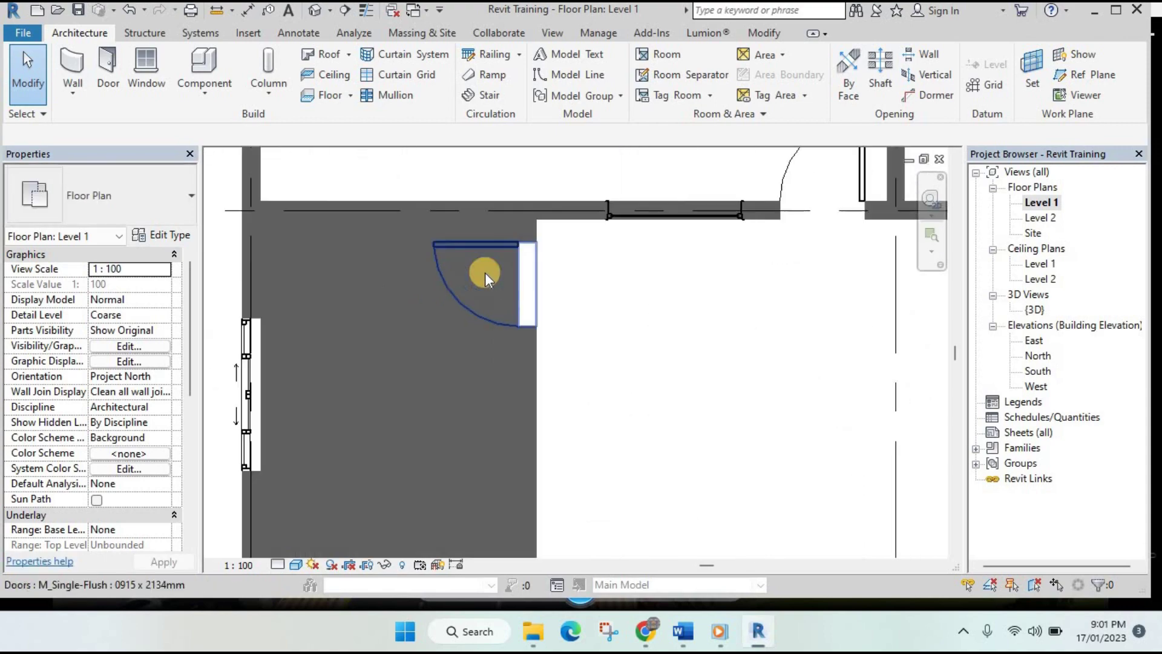
# - Orbit to the small side room, delete its 10.6 m² 400 mm floor, and reopen Level 1
pyautogui.doubleClick(1035, 310)
pyautogui.scroll(3, 575, 361)
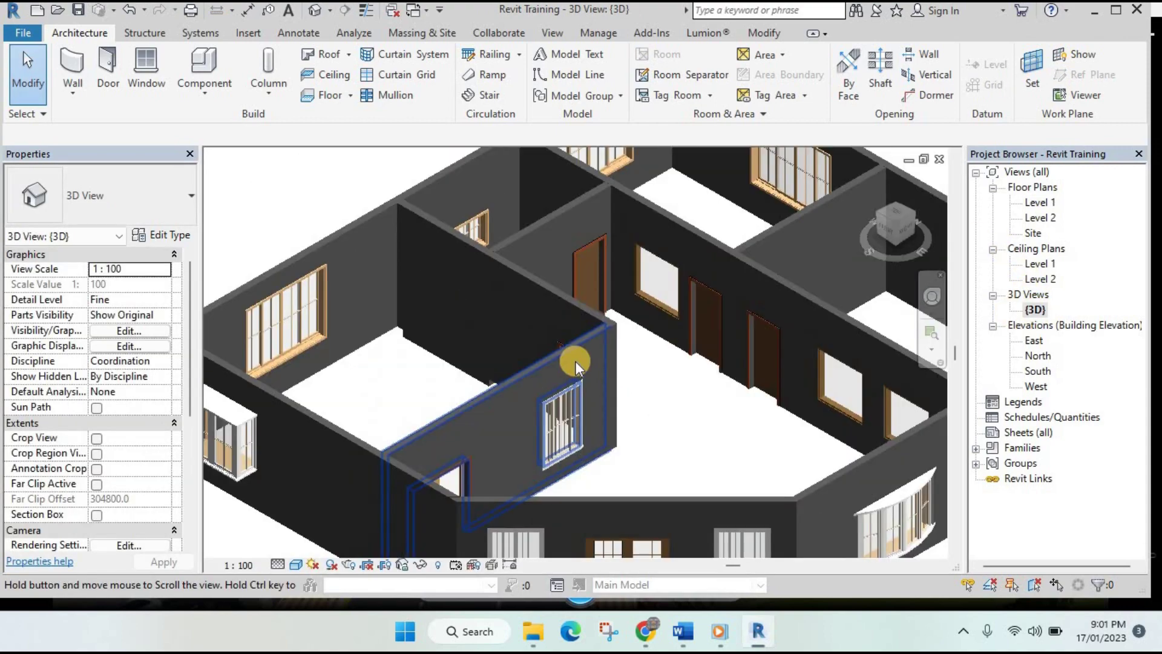
pyautogui.keyDown('shift'); pyautogui.moveTo(552, 364); pyautogui.dragTo(560, 253, button='middle'); pyautogui.keyUp('shift')
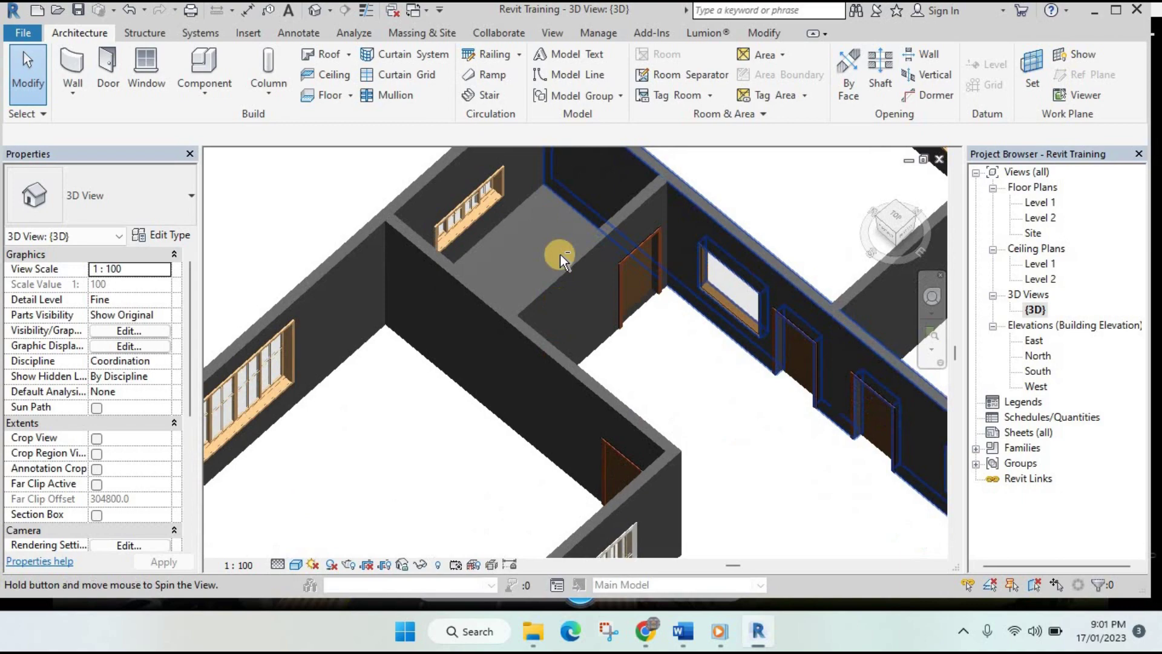
pyautogui.click(543, 205)
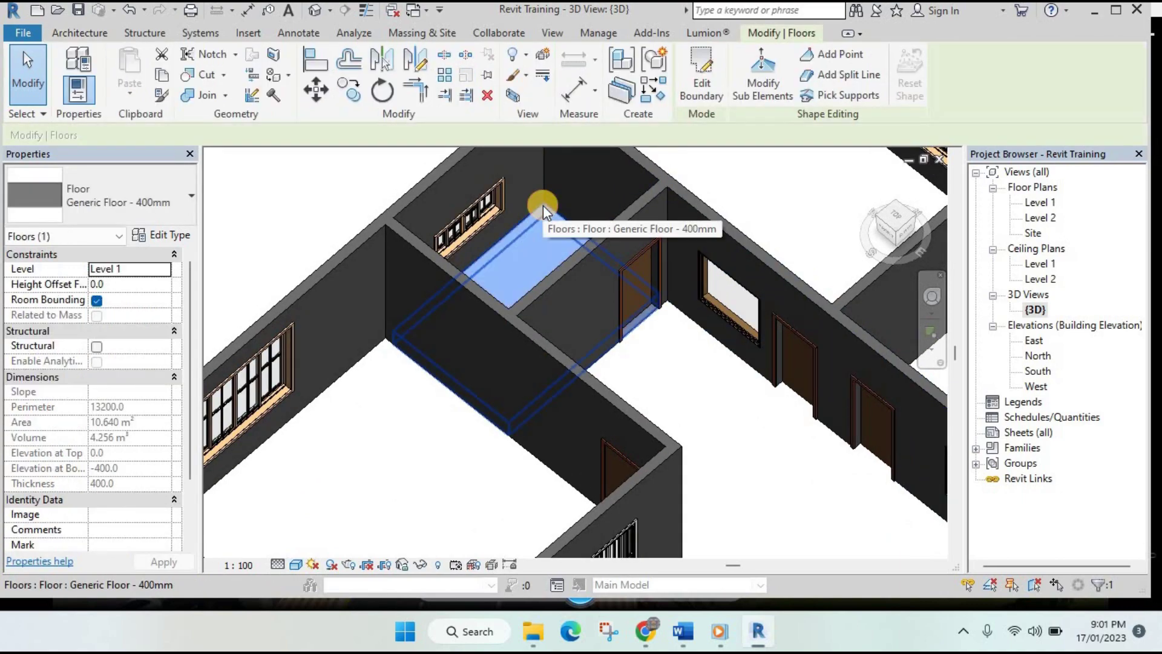
pyautogui.press('Delete')
pyautogui.click(1041, 203)
pyautogui.doubleClick(1041, 203)
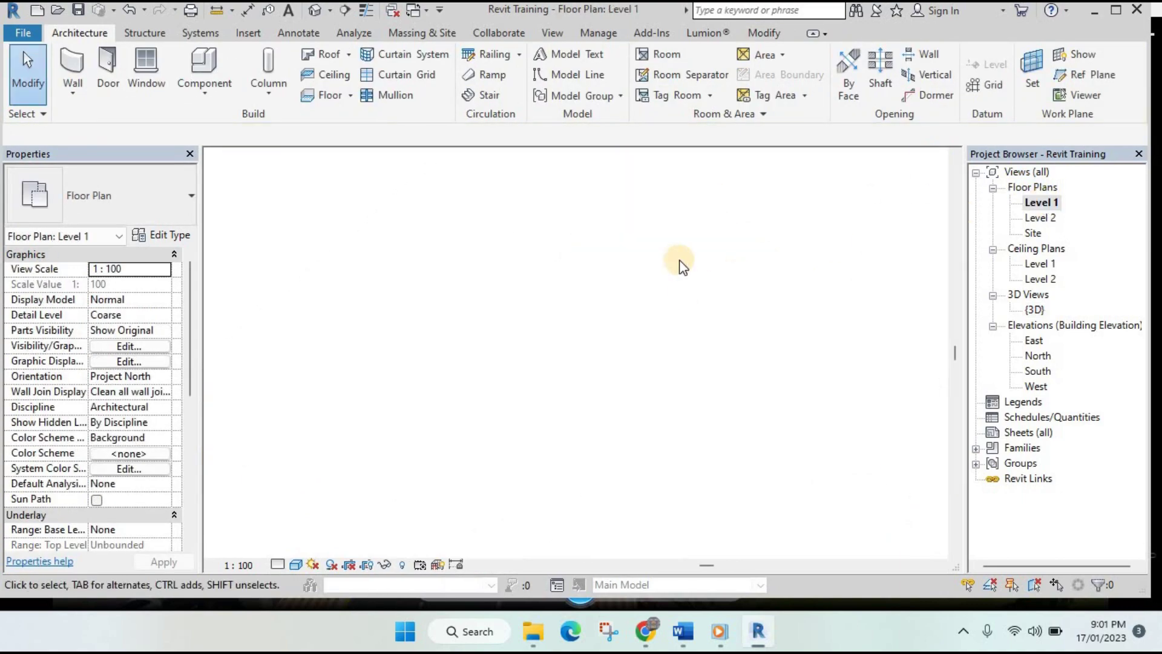
# - Start a new architectural floor sketch over the house plan, cancelling a rectangle boundary attempt
pyautogui.scroll(2, 650, 291)
pyautogui.scroll(2, 726, 321)
pyautogui.moveTo(748, 332); pyautogui.dragTo(658, 308, button='middle')
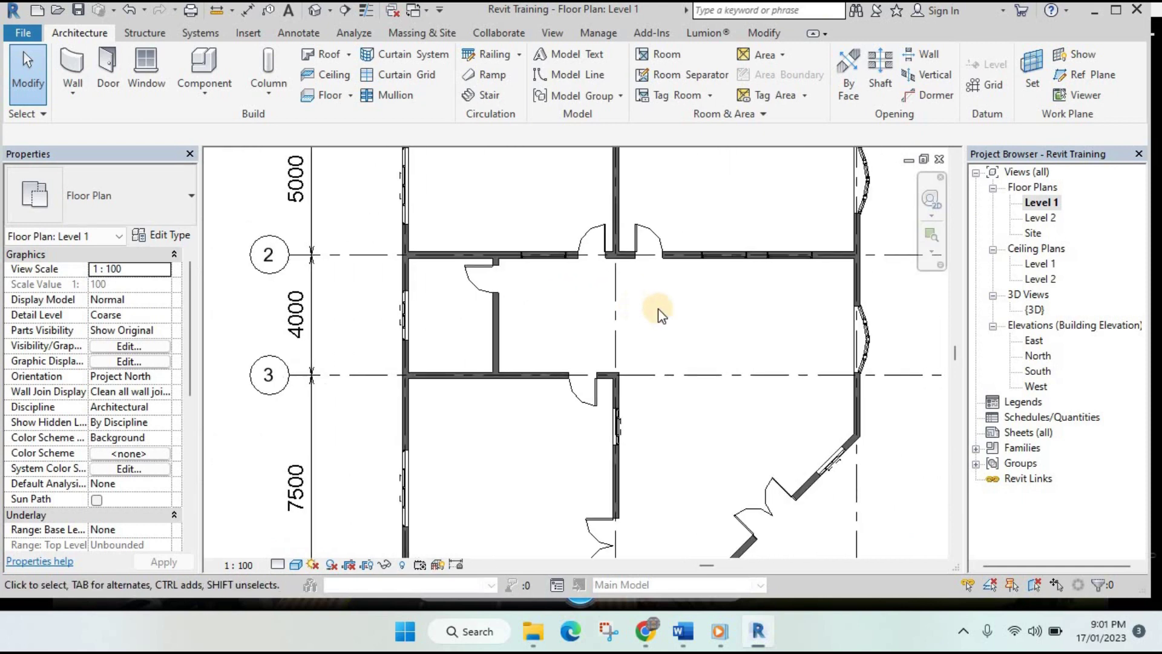
pyautogui.scroll(-3, 662, 320)
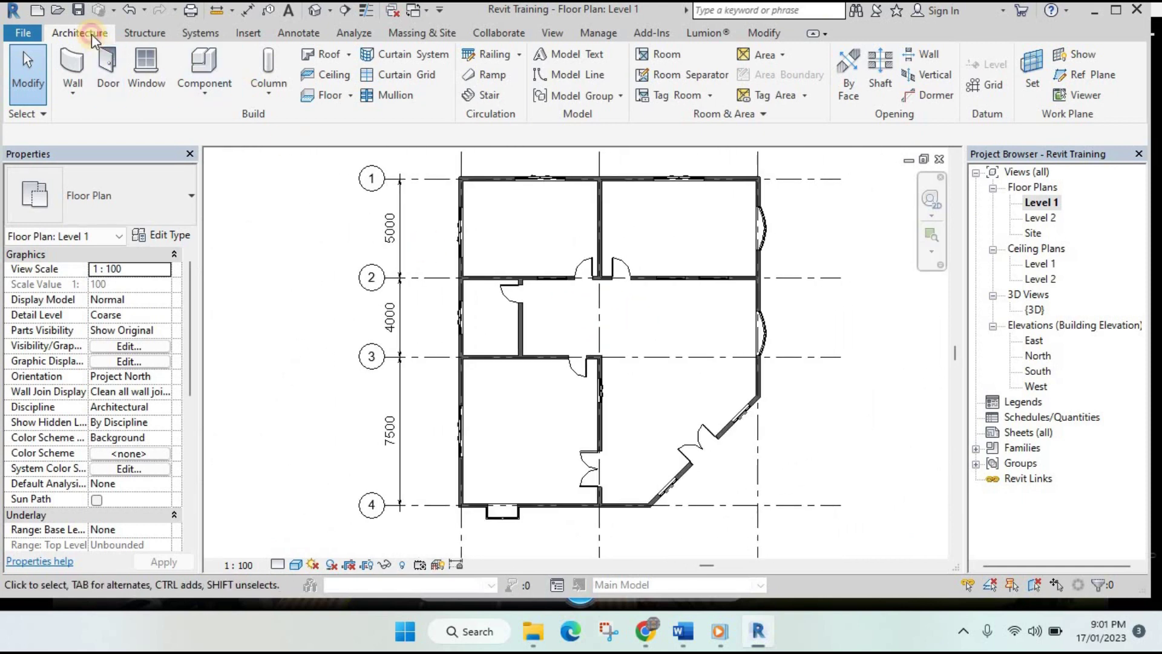
pyautogui.click(350, 95)
pyautogui.click(351, 121)
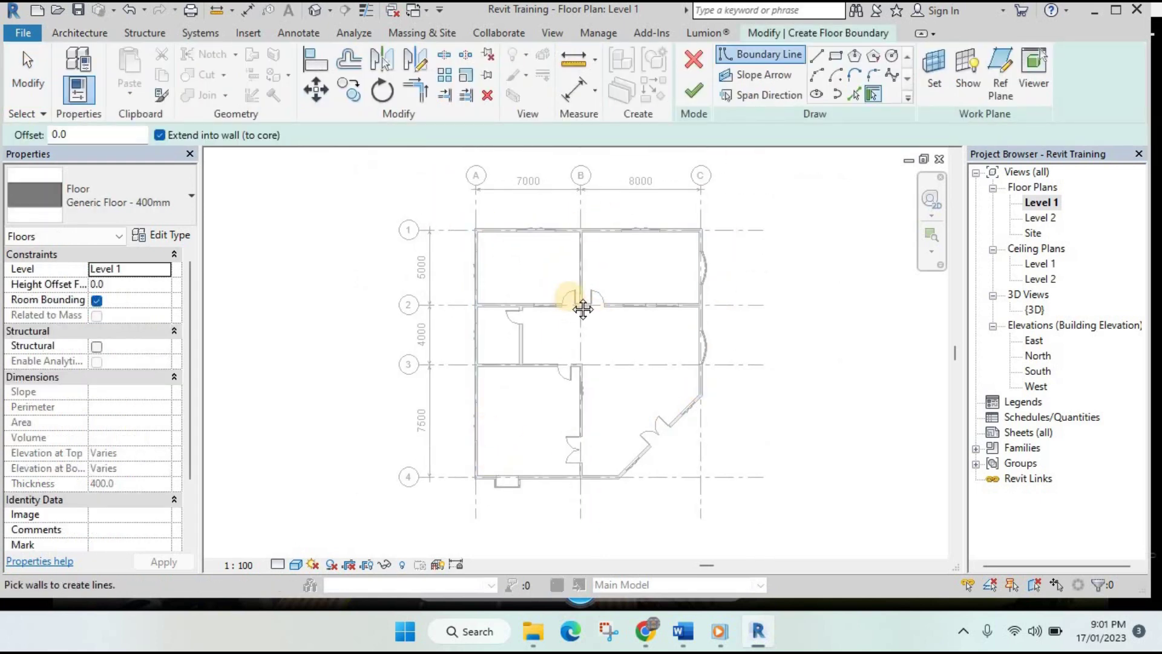
pyautogui.moveTo(581, 304); pyautogui.dragTo(554, 285, button='middle')
pyautogui.click(837, 57)
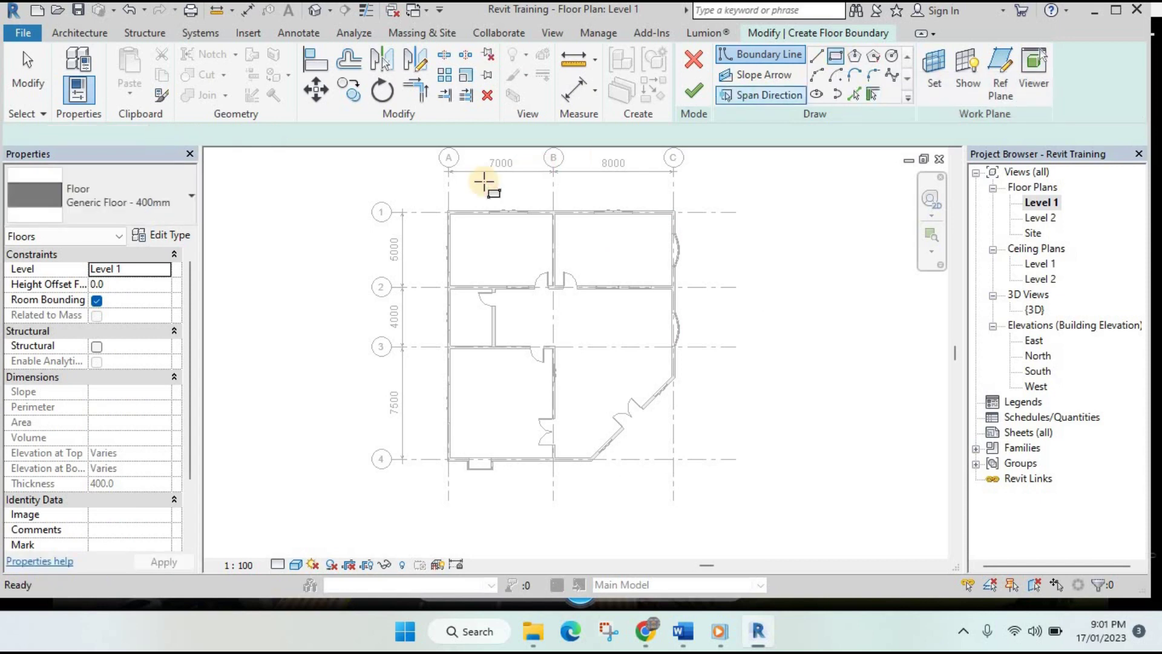
pyautogui.scroll(1, 452, 209)
pyautogui.press('Escape')
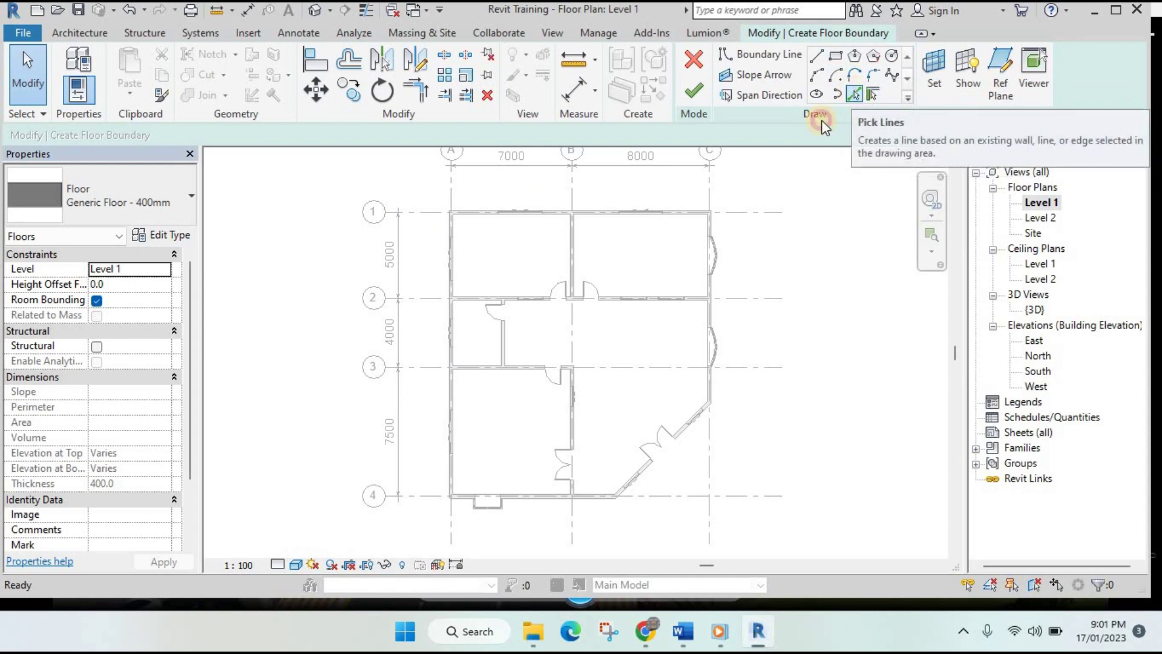
# - Pick the top and left walls as boundary lines with a 1000 mm offset
pyautogui.click(854, 94)
pyautogui.scroll(2, 481, 208)
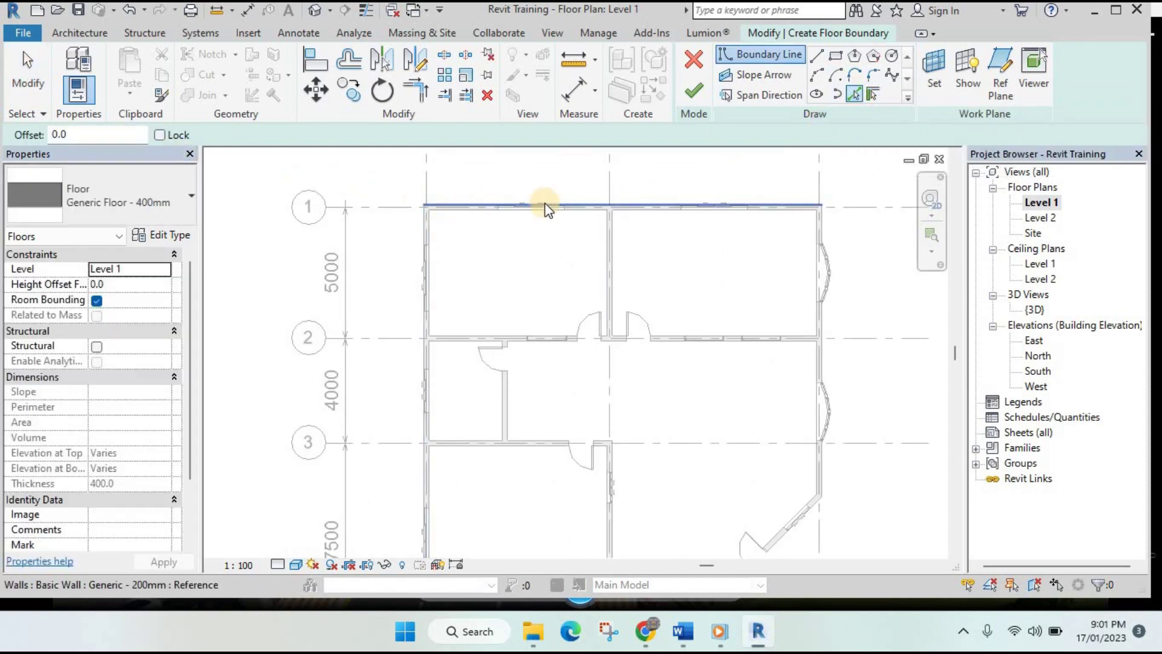
pyautogui.scroll(-1, 712, 219)
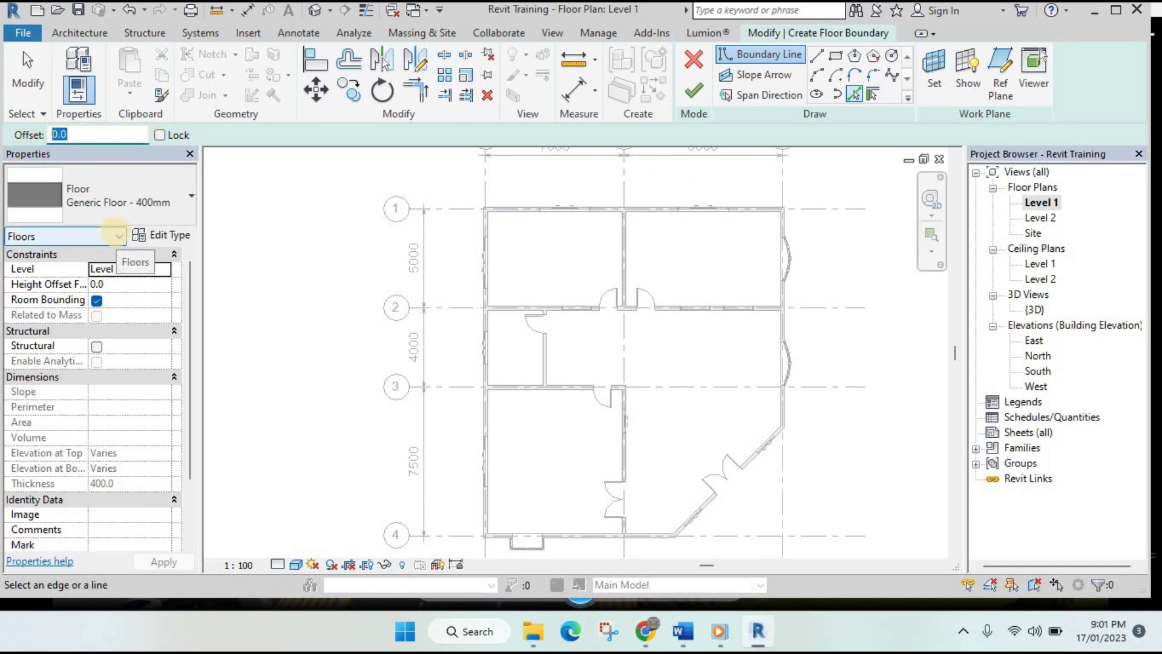
pyautogui.write('100')
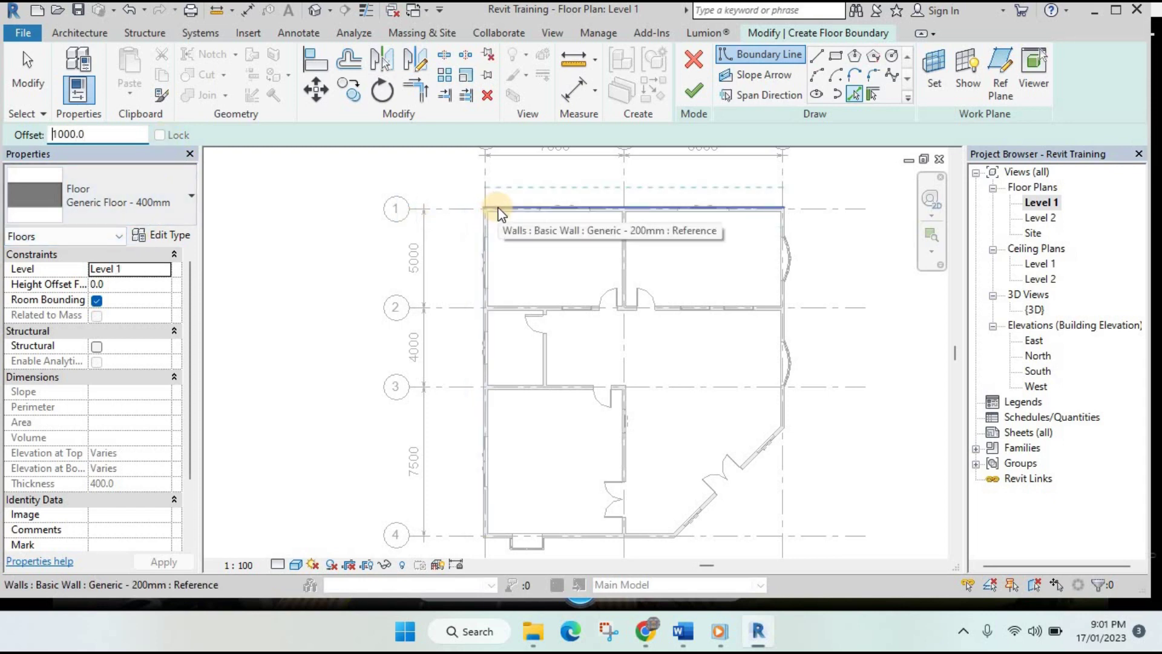
pyautogui.scroll(3, 547, 192)
pyautogui.moveTo(492, 182); pyautogui.dragTo(491, 277, button='middle')
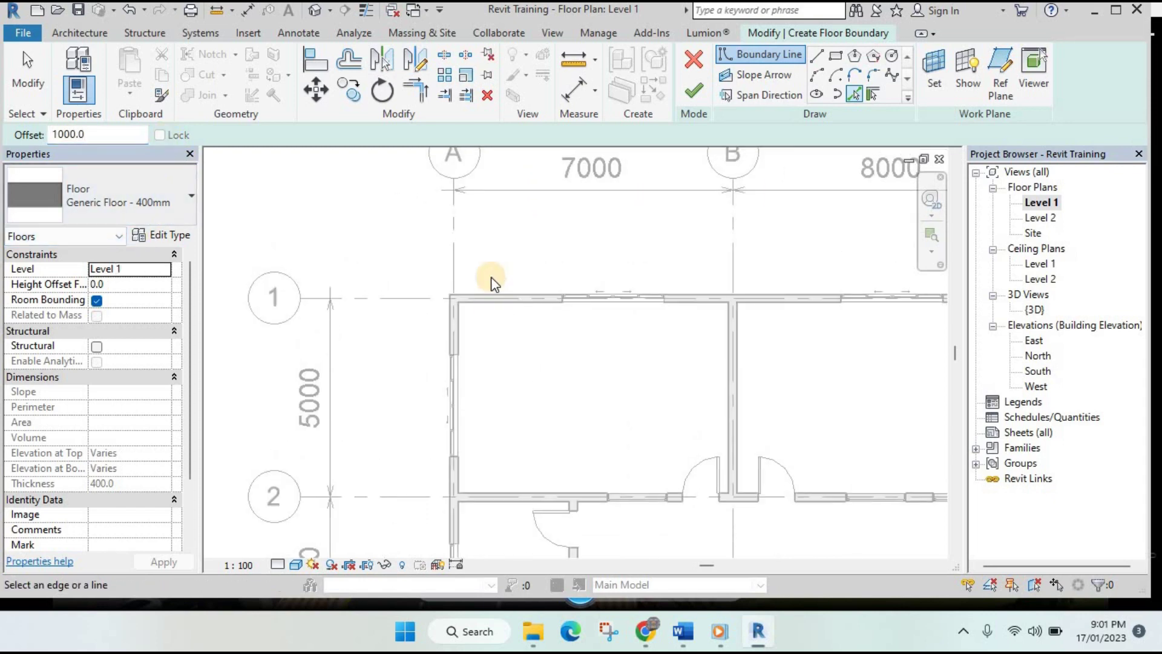
pyautogui.click(506, 296)
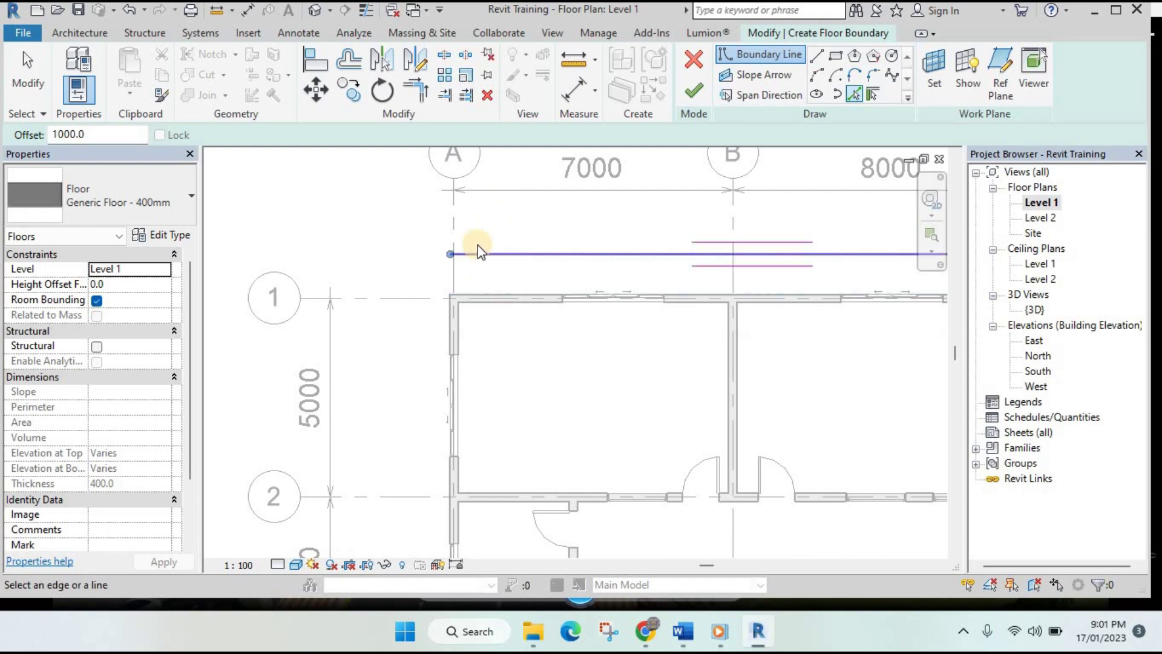
pyautogui.click(447, 321)
pyautogui.scroll(-2, 404, 296)
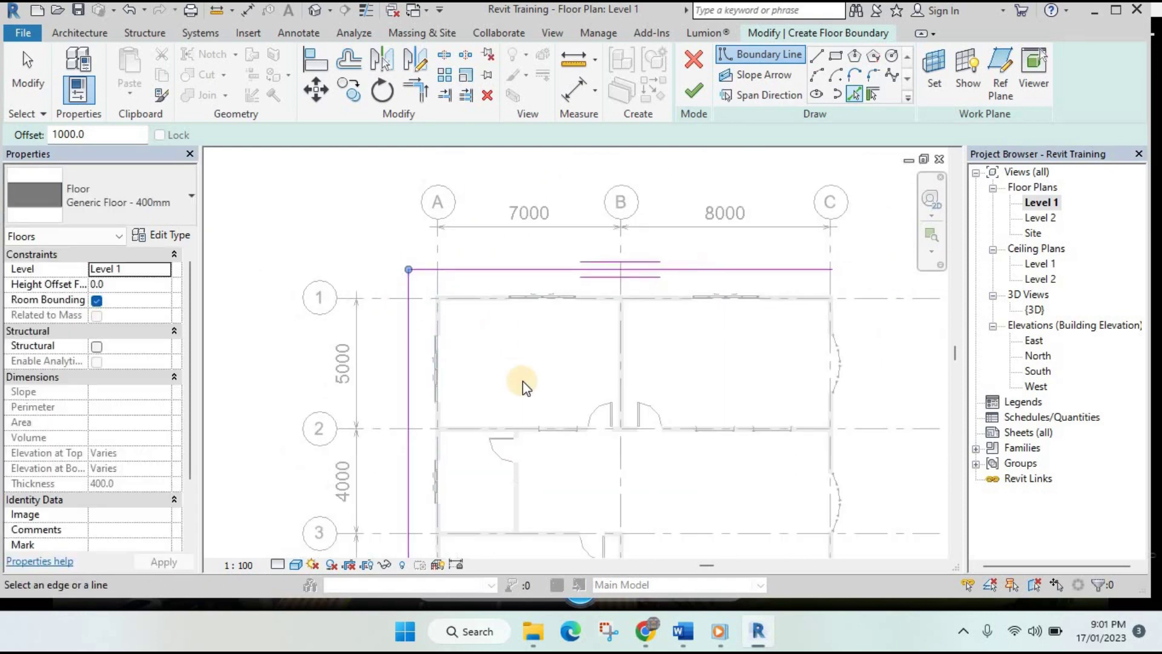
pyautogui.scroll(-1, 519, 384)
pyautogui.scroll(1, 820, 339)
# - Pick the right, diagonal and bottom walls for the offset boundary, then stop picking
pyautogui.click(799, 327)
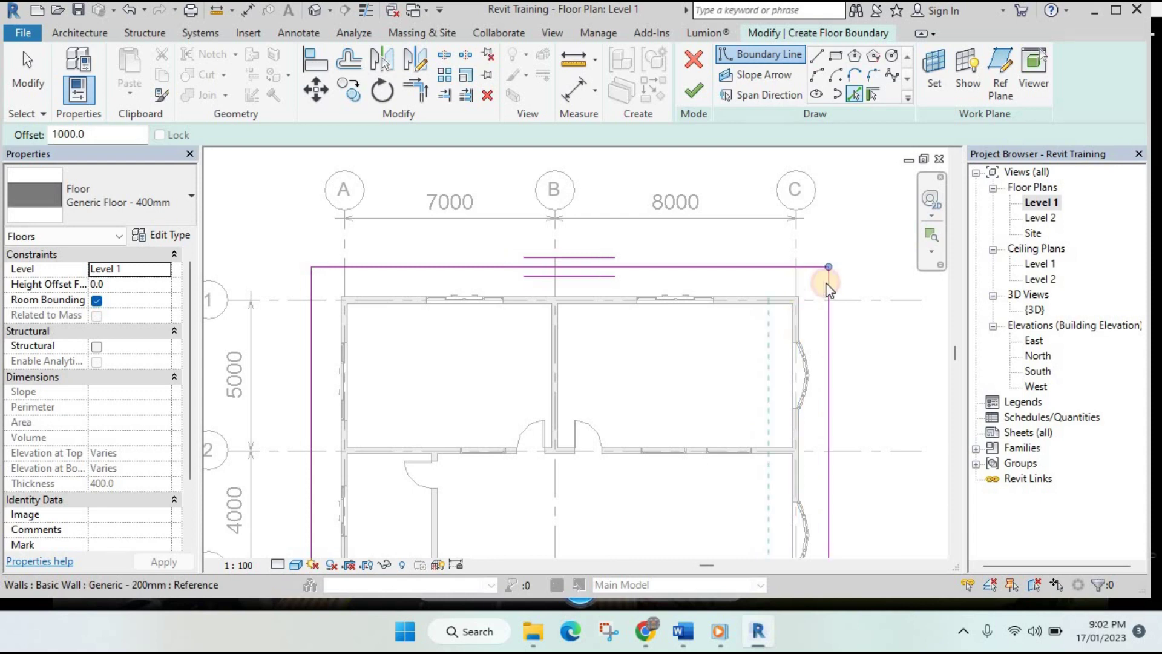
pyautogui.scroll(-2, 825, 285)
pyautogui.moveTo(871, 435); pyautogui.dragTo(810, 221, button='middle')
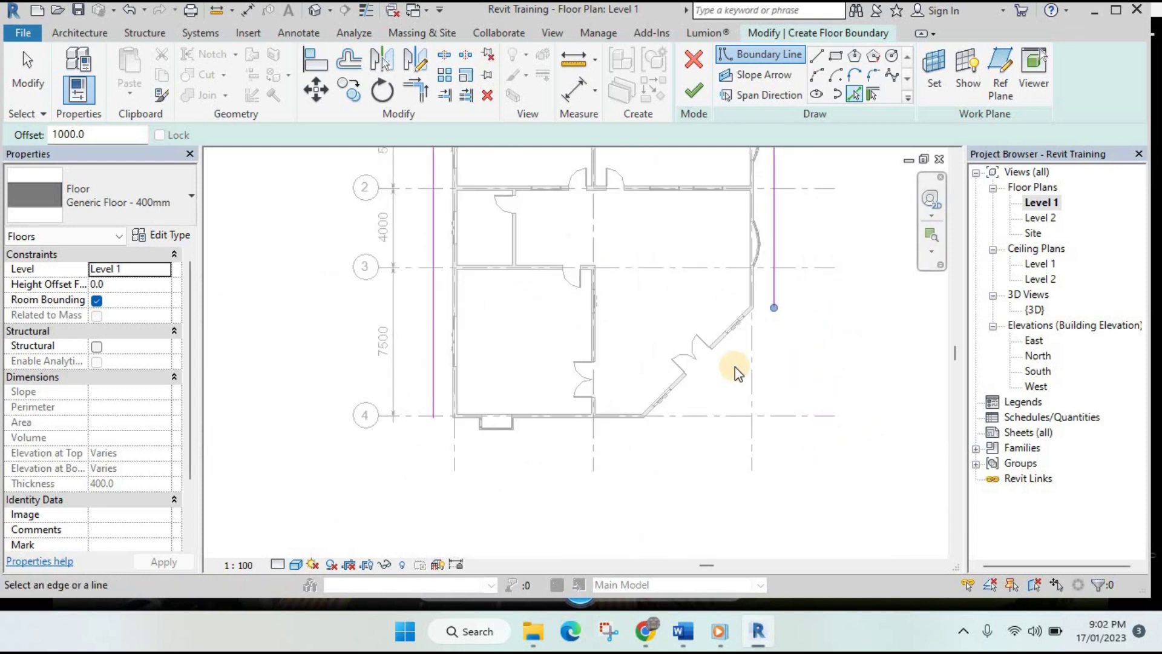
pyautogui.click(730, 334)
pyautogui.click(627, 418)
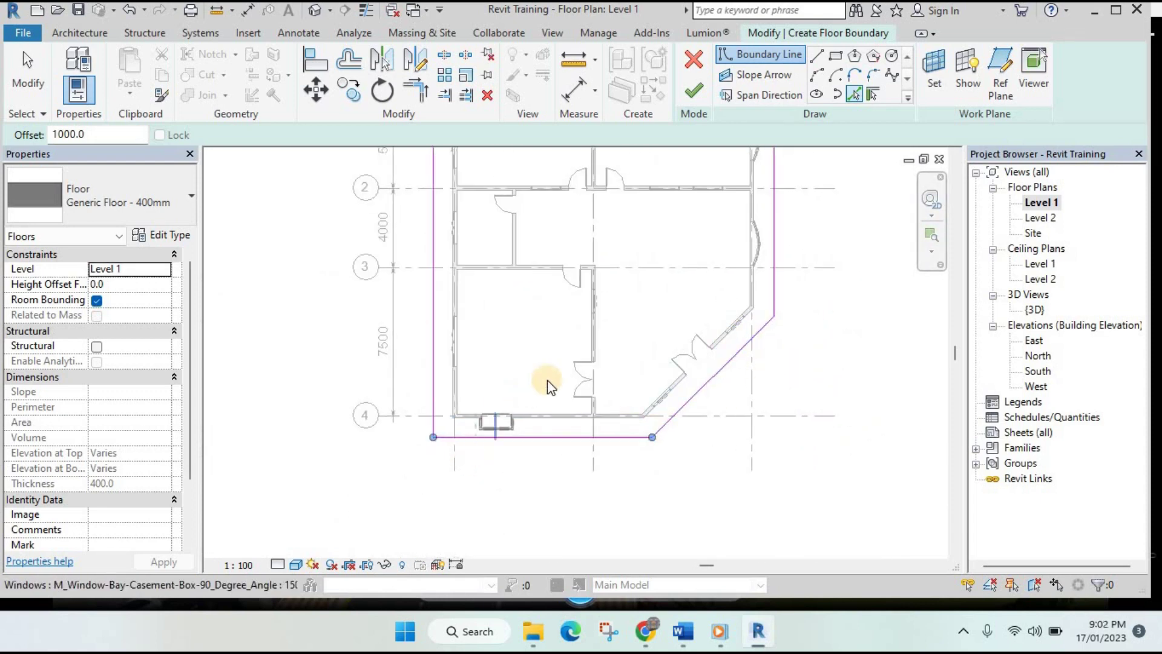
pyautogui.scroll(-2, 547, 380)
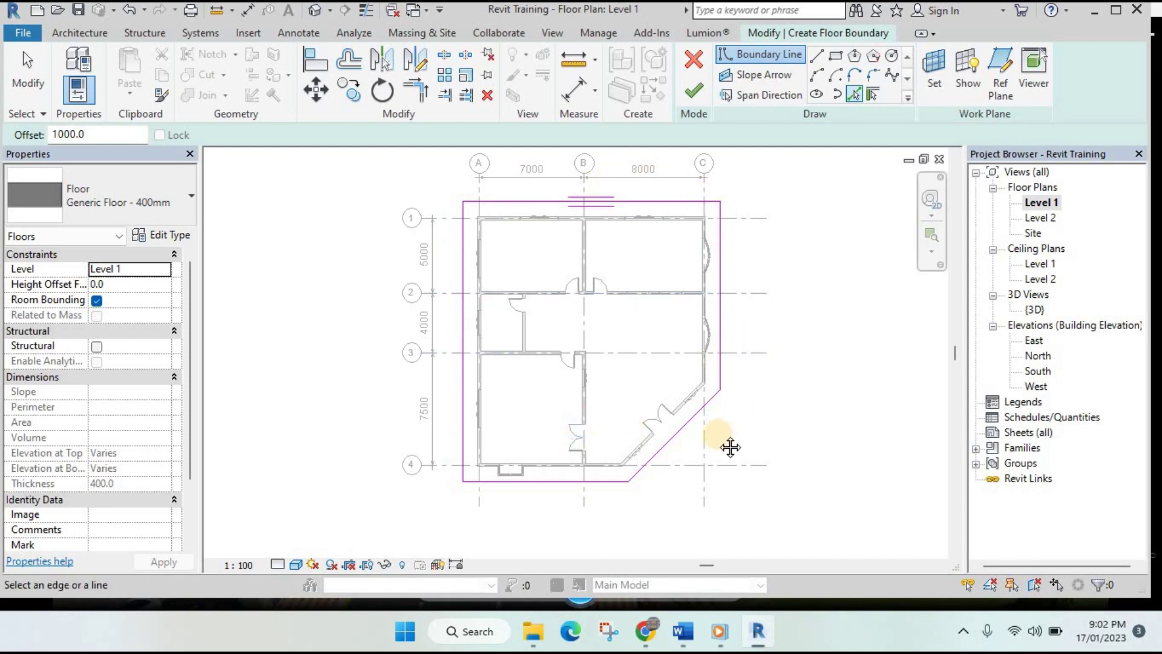
pyautogui.moveTo(659, 482); pyautogui.dragTo(626, 383, button='middle')
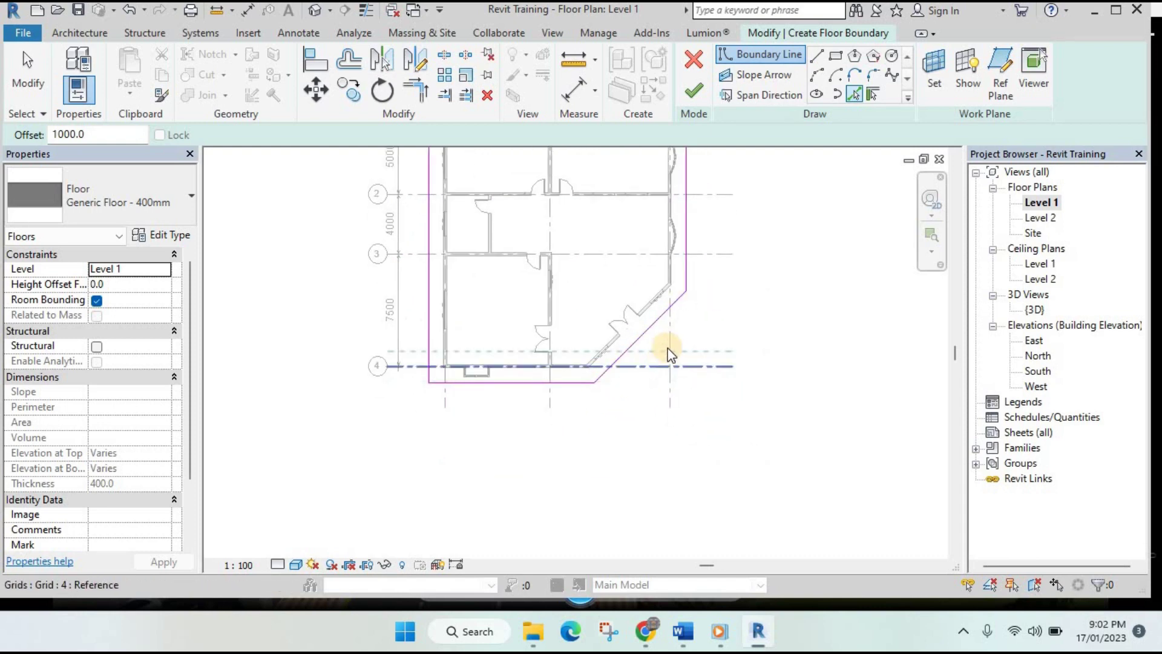
pyautogui.scroll(1, 696, 338)
pyautogui.moveTo(696, 339); pyautogui.dragTo(707, 374, button='middle')
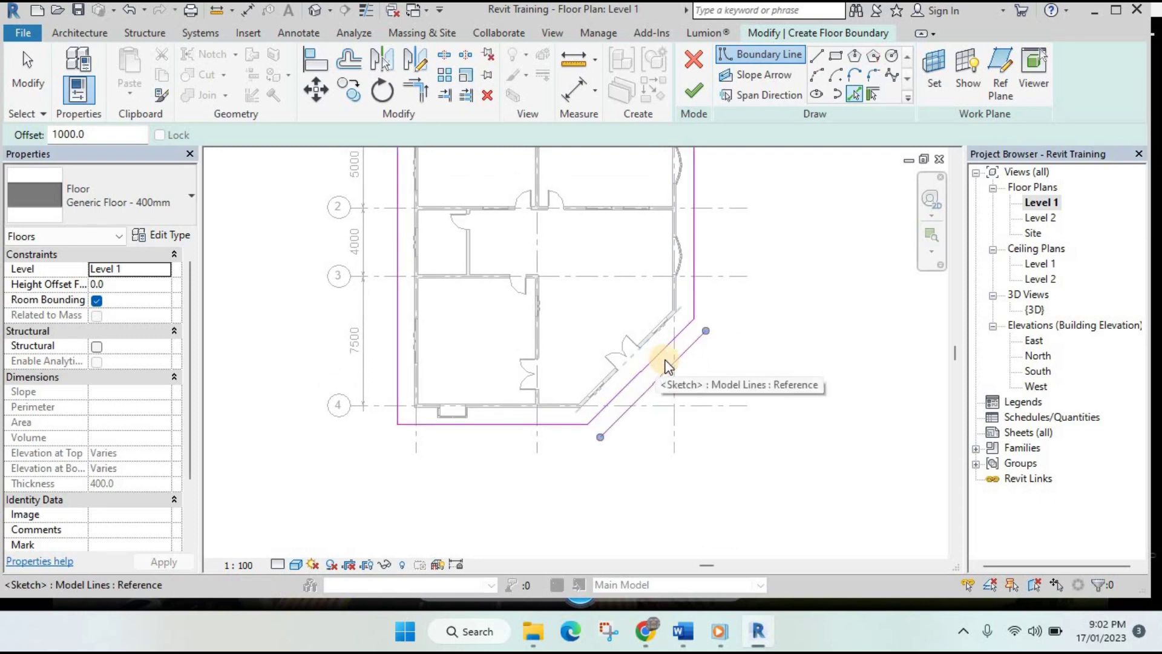
pyautogui.click(675, 372)
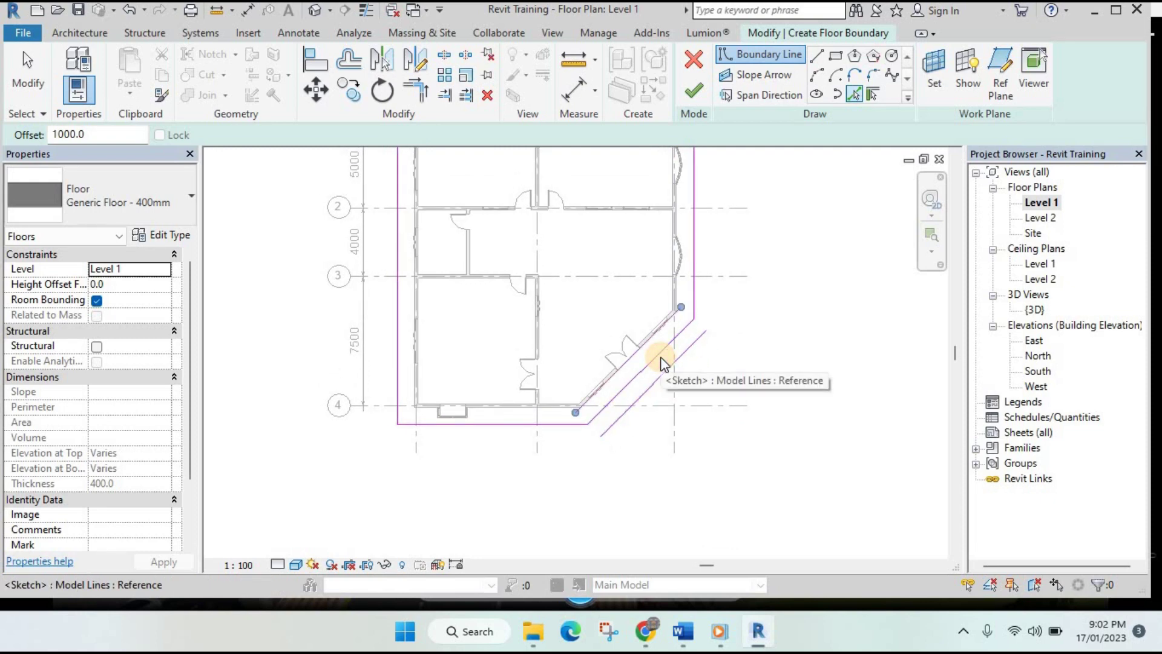
pyautogui.press('Escape')
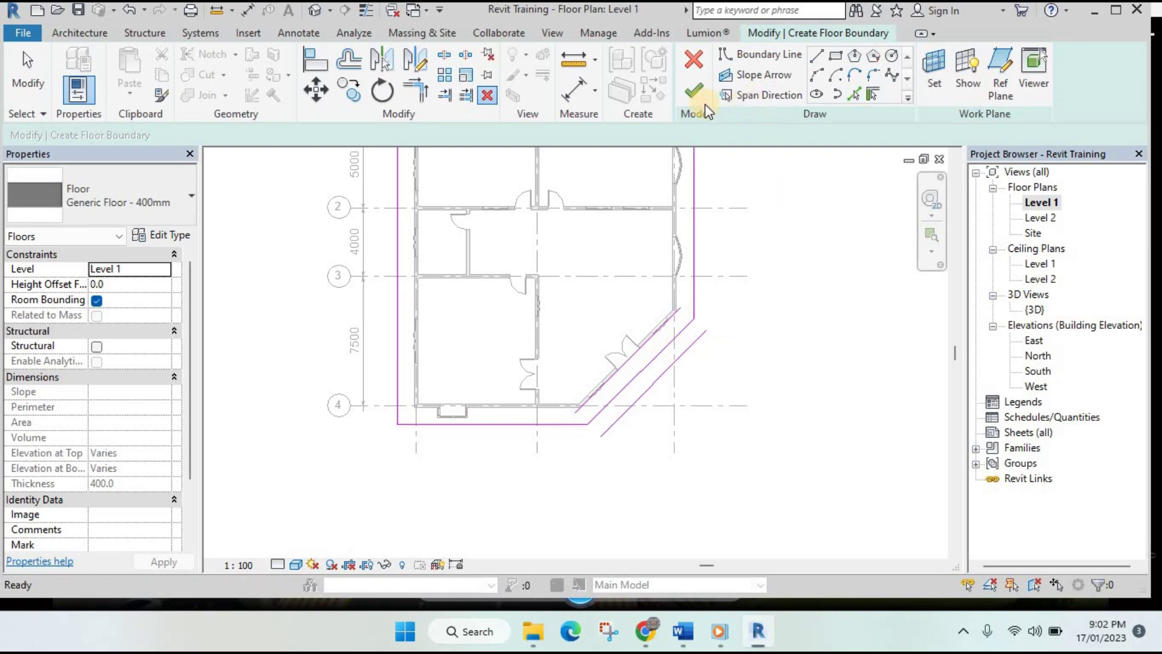
# - Delete the diagonal boundary lines at the lower-right corner of the sketch
pyautogui.press('Escape')
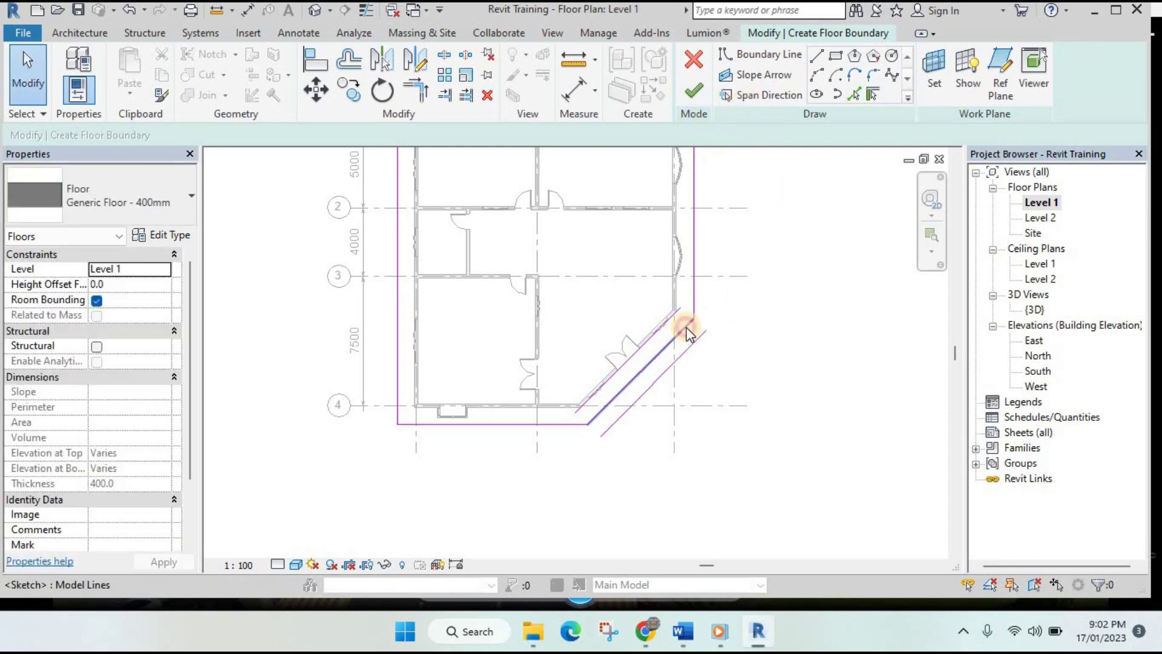
pyautogui.click(687, 332)
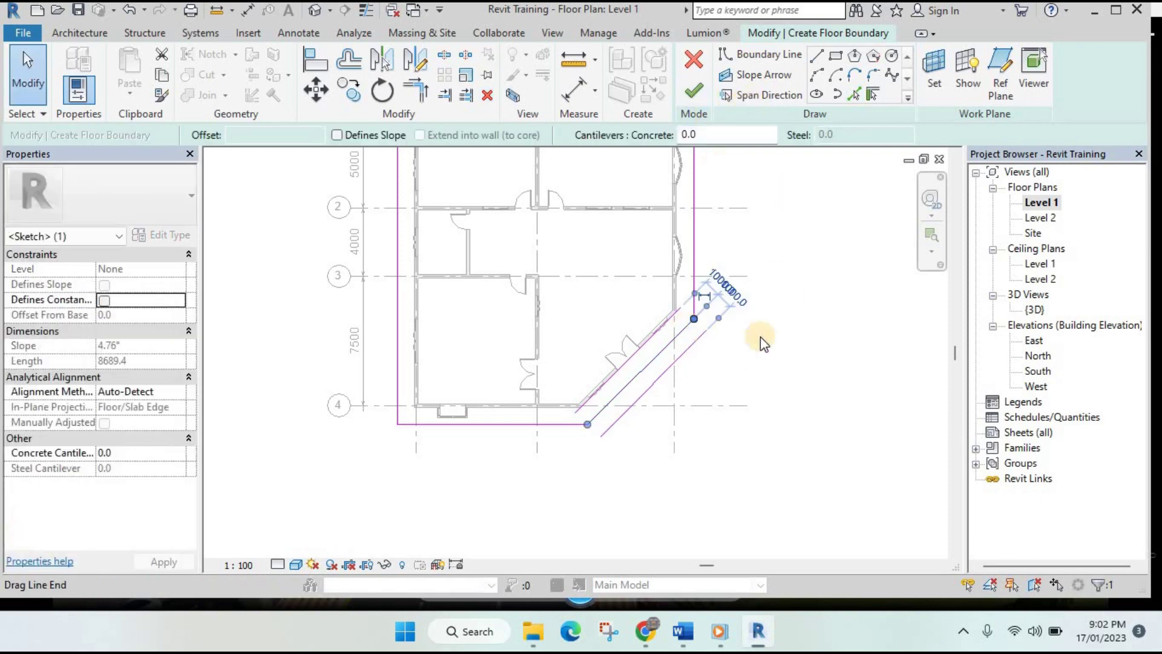
pyautogui.click(669, 324)
pyautogui.press('Delete')
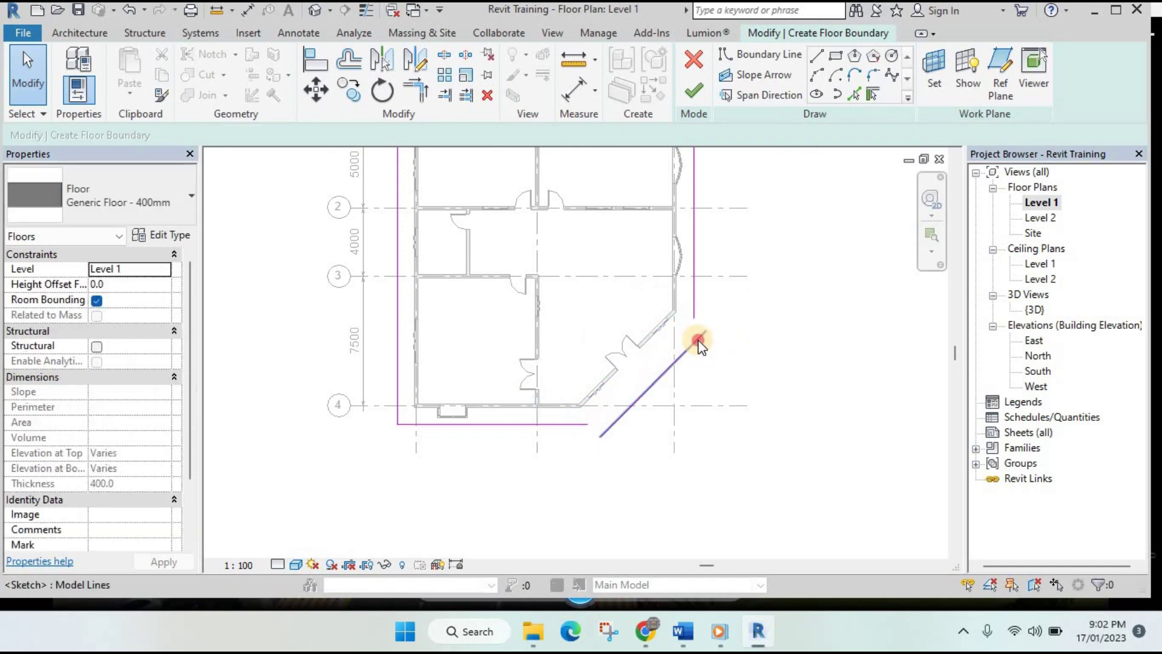
pyautogui.click(698, 340)
pyautogui.press('Delete')
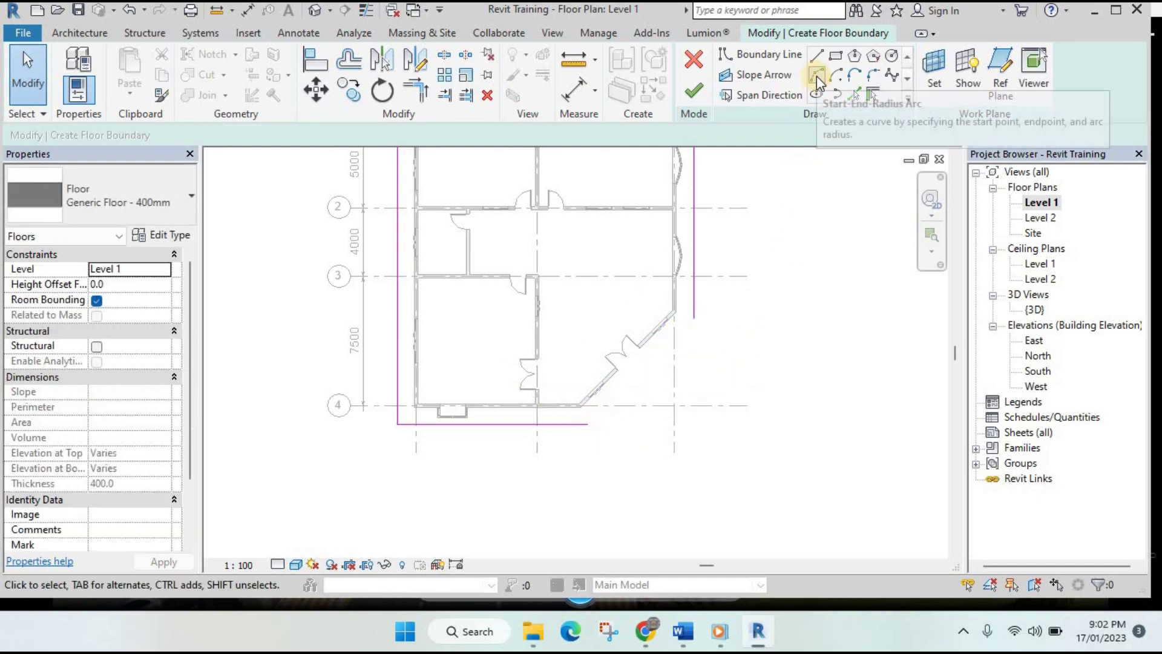
# - Join the bottom and right line ends with a start-end-radius arc and finish the floor
pyautogui.click(815, 75)
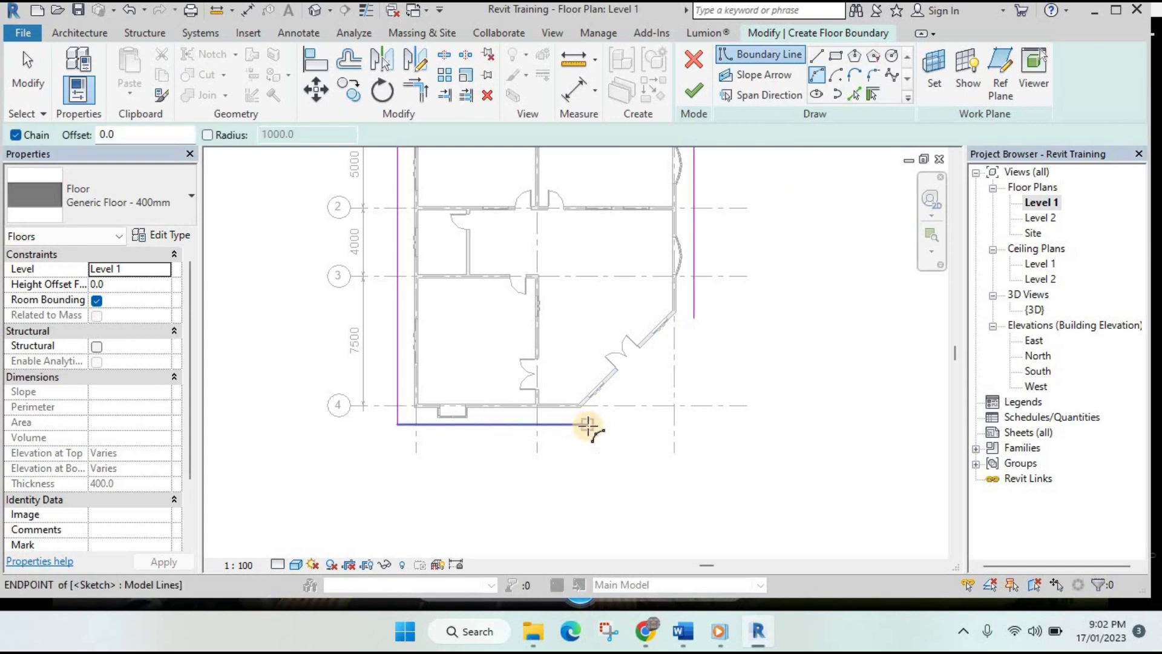
pyautogui.click(588, 423)
pyautogui.click(693, 316)
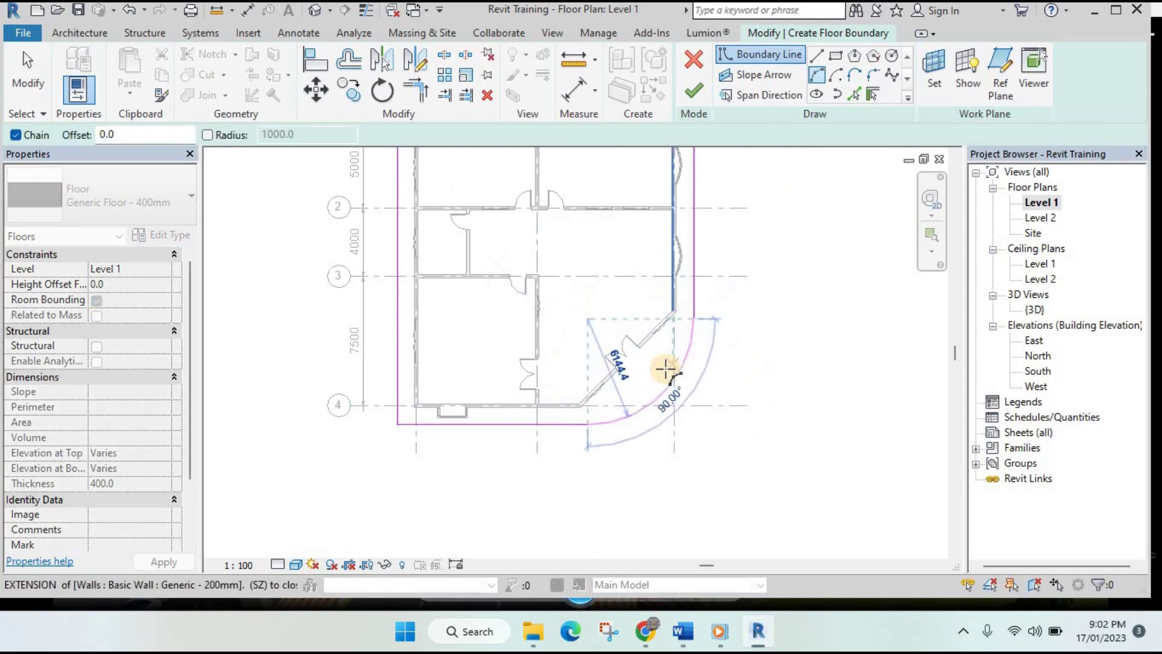
pyautogui.scroll(2, 669, 371)
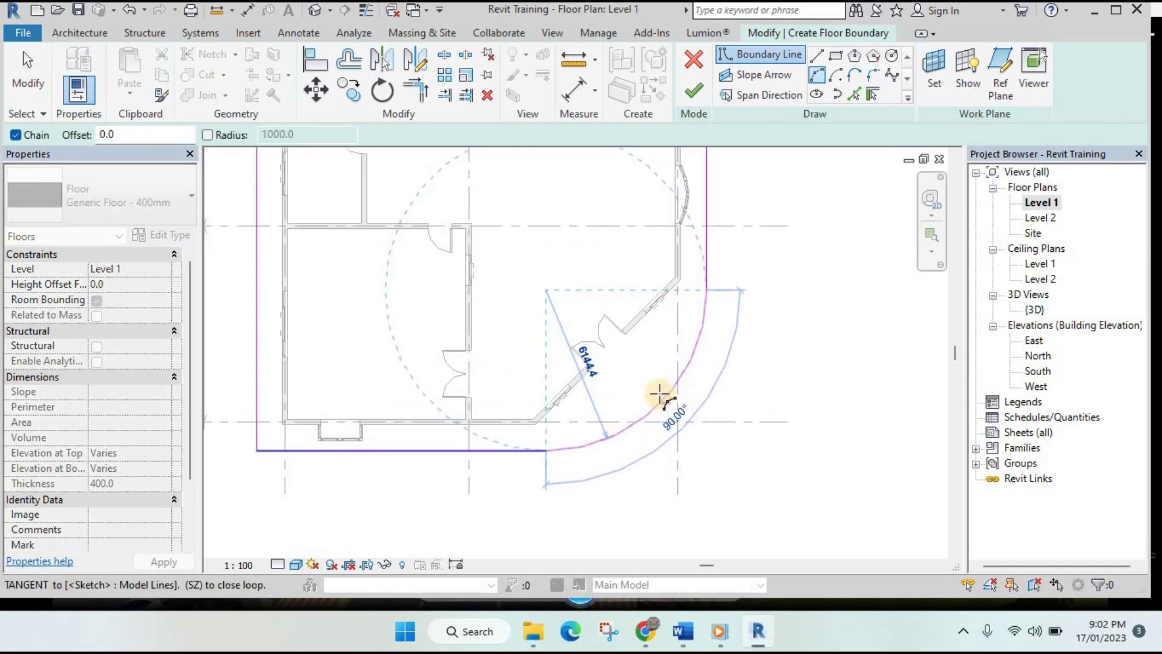
pyautogui.click(678, 389)
pyautogui.press('Escape')
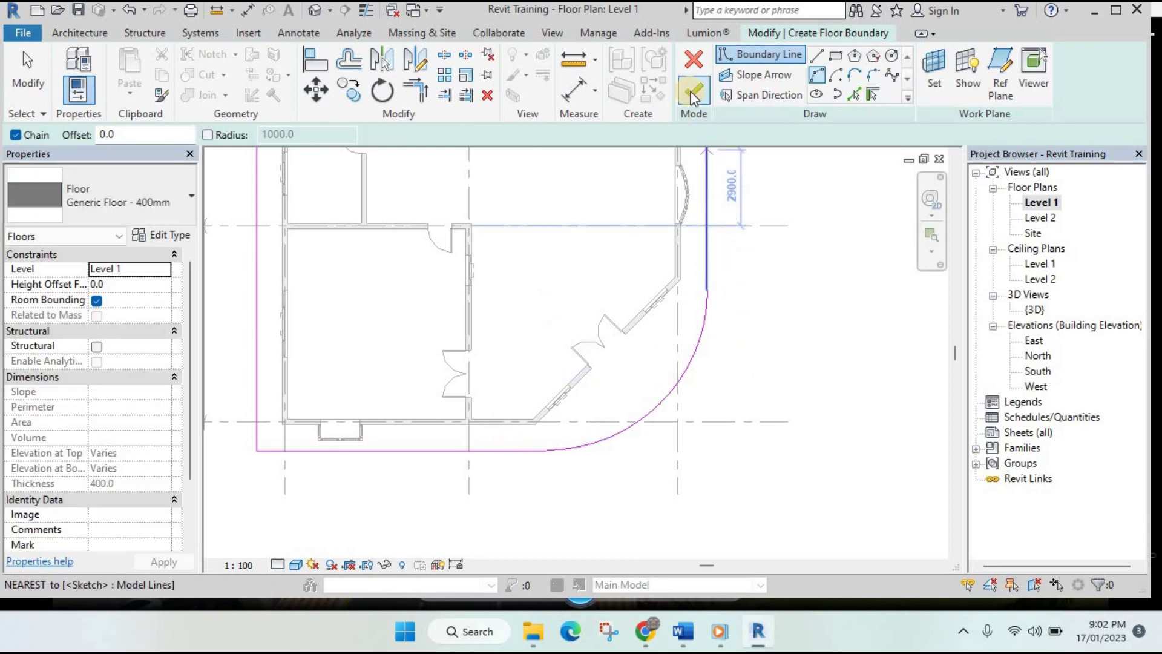
pyautogui.click(694, 91)
# - Open the {3D} view and orbit the house to a steeper top-down angle
pyautogui.scroll(-2, 531, 306)
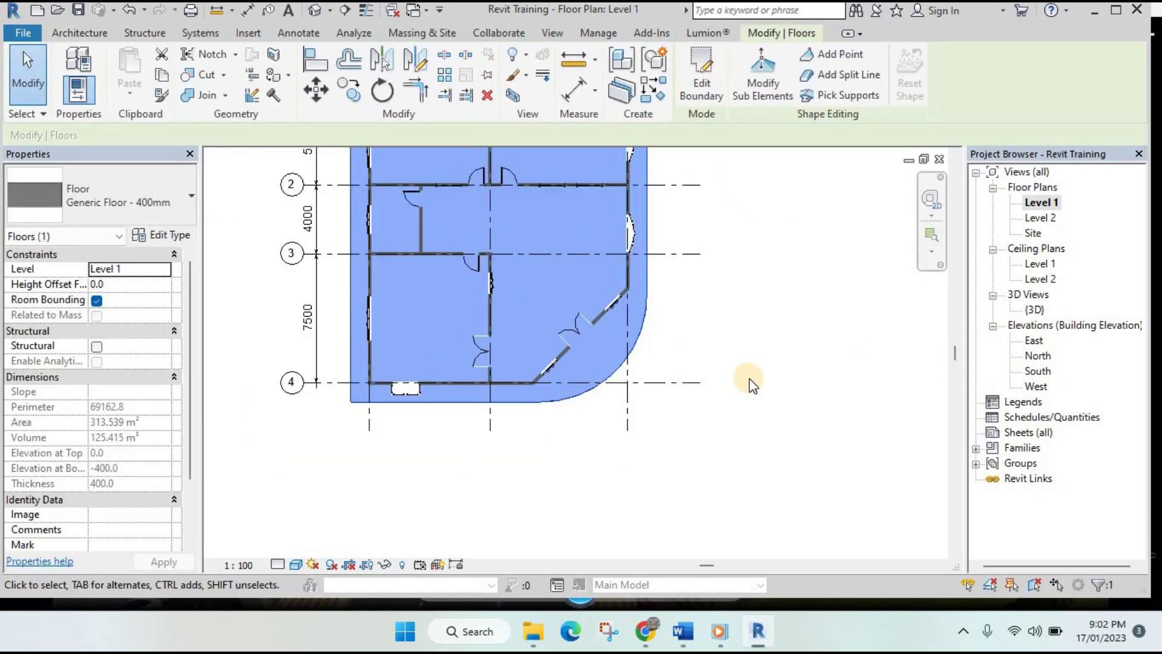
pyautogui.click(749, 379)
pyautogui.scroll(-1, 773, 470)
pyautogui.moveTo(773, 469); pyautogui.dragTo(787, 544, button='middle')
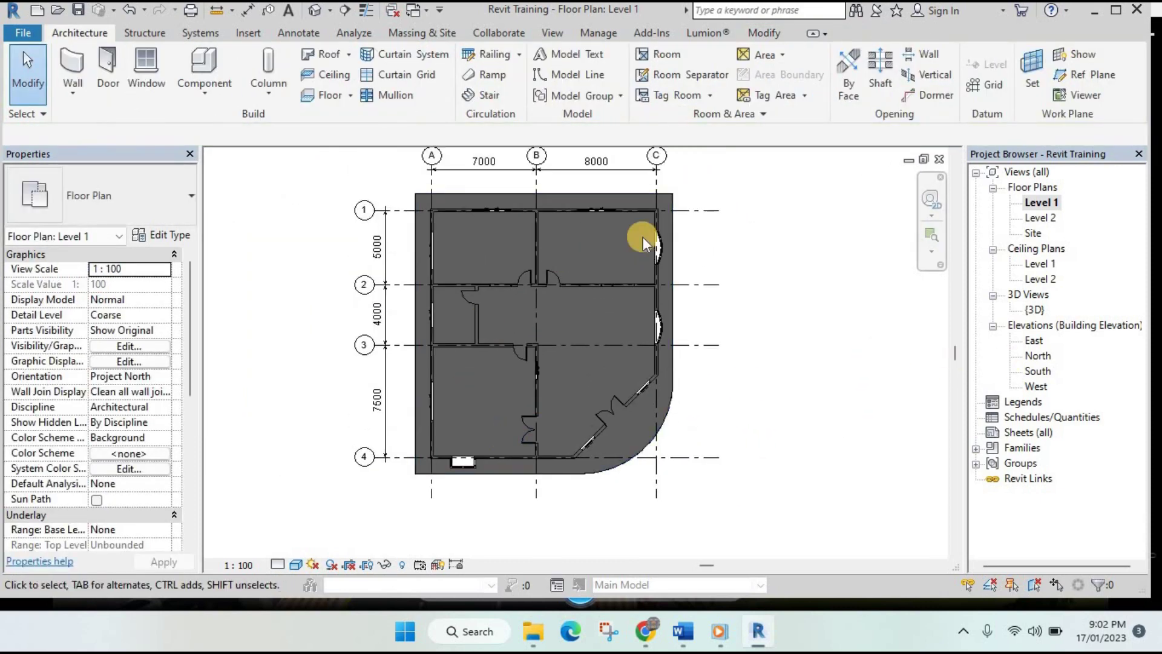
pyautogui.doubleClick(1035, 311)
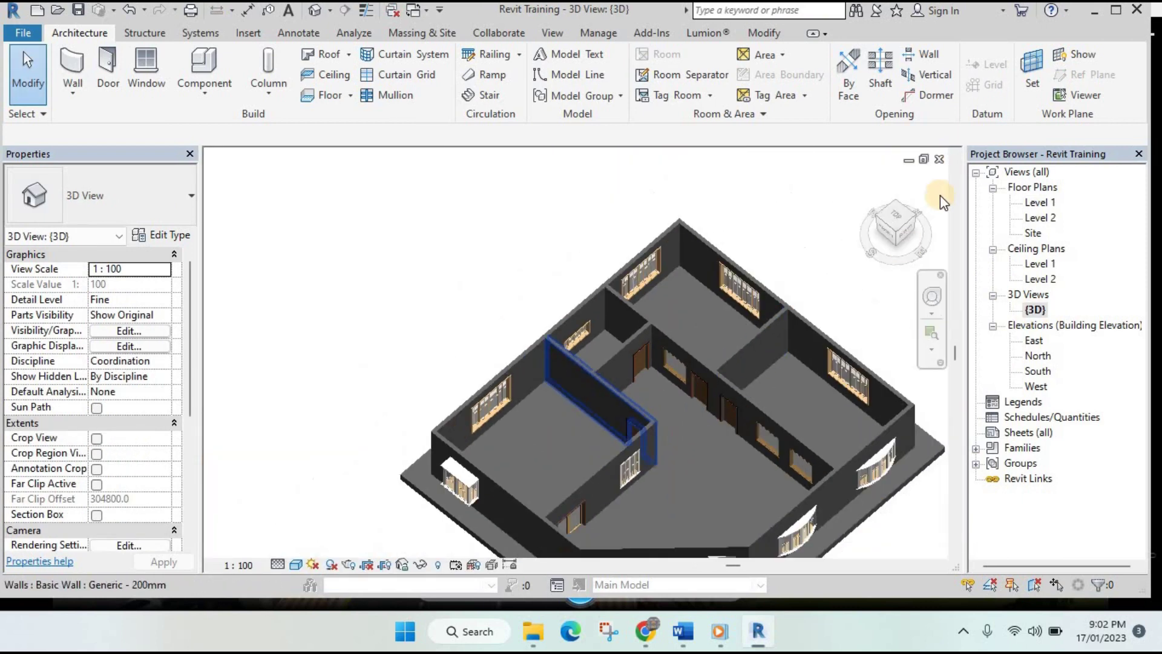
pyautogui.click(870, 182)
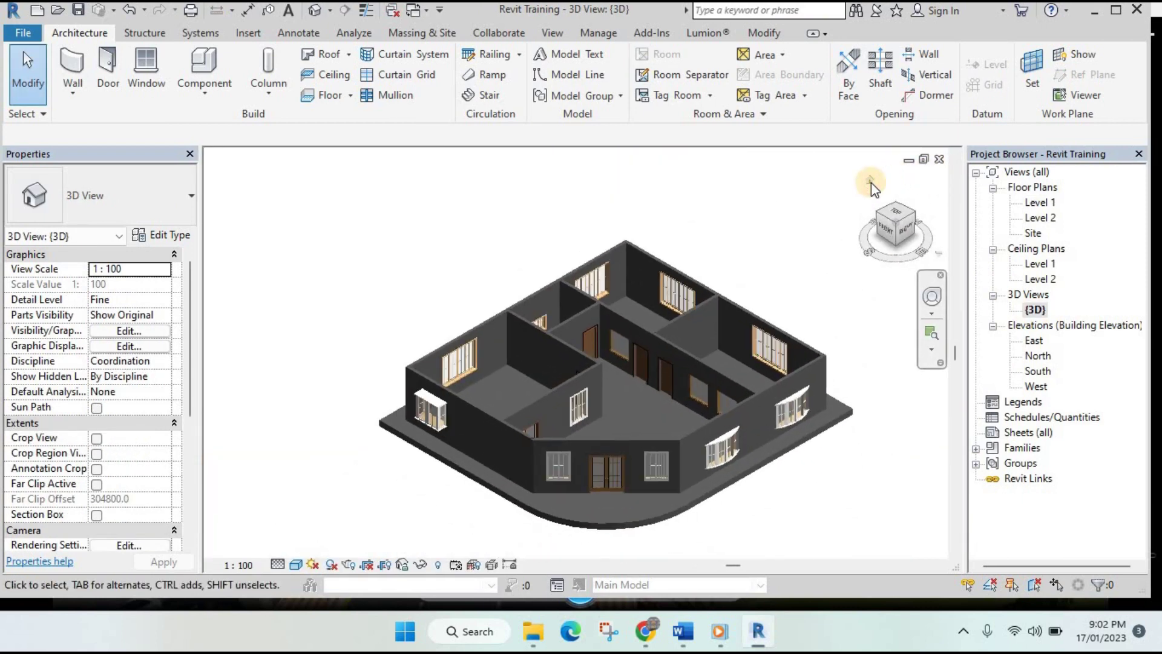
pyautogui.moveTo(754, 324)
pyautogui.keyDown('shift'); pyautogui.mouseDown(button='middle')
pyautogui.moveTo(683, 389)
pyautogui.moveTo(722, 313)
pyautogui.mouseUp(button='middle'); pyautogui.keyUp('shift')
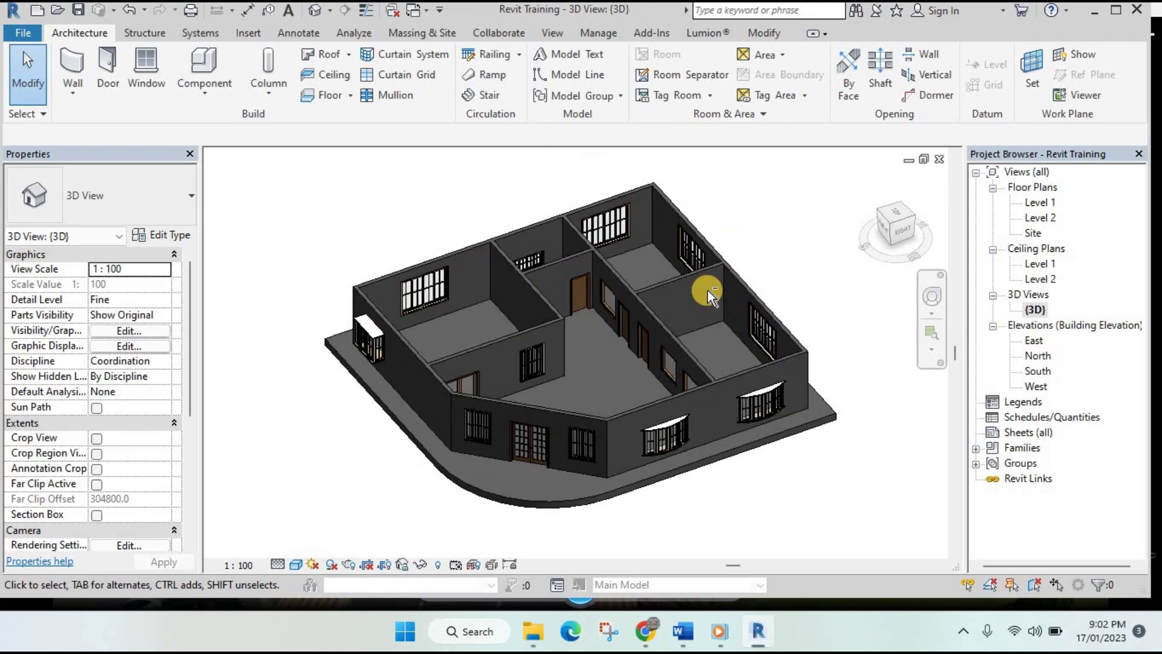
pyautogui.moveTo(705, 294)
pyautogui.keyDown('shift'); pyautogui.mouseDown(button='middle')
pyautogui.moveTo(692, 362)
pyautogui.moveTo(720, 339)
pyautogui.moveTo(720, 366)
pyautogui.moveTo(678, 325)
pyautogui.mouseUp(button='middle'); pyautogui.keyUp('shift')
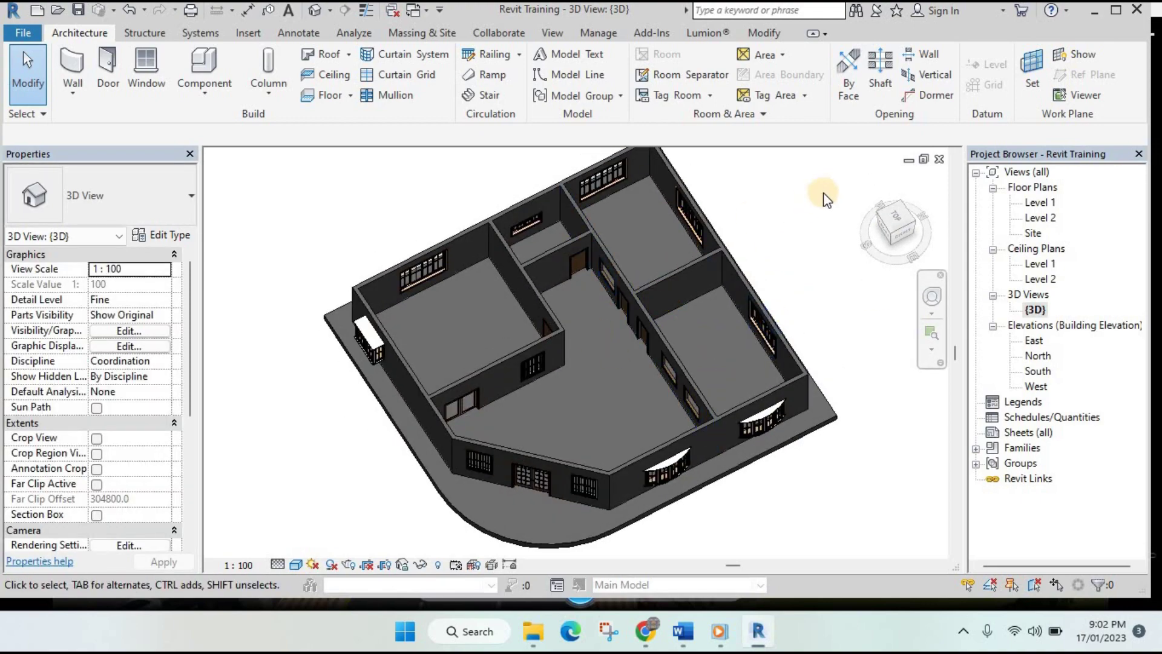
pyautogui.moveTo(895, 225)
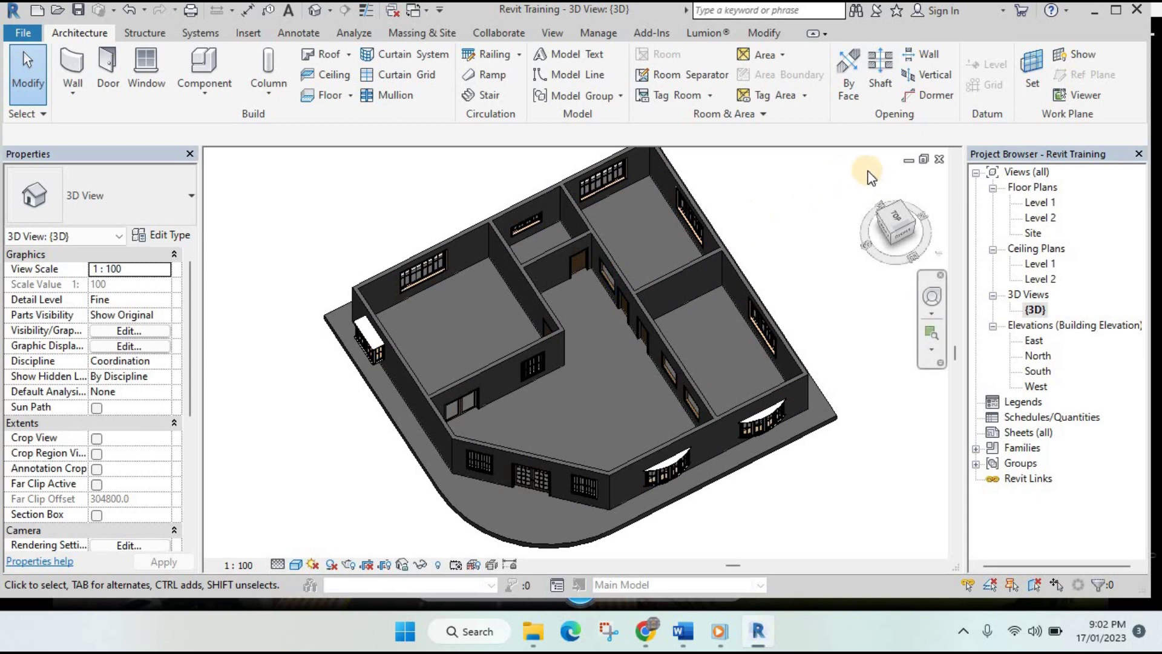
# - Switch to another corner viewpoint and select the rounded-corner floor slab
pyautogui.click(870, 180)
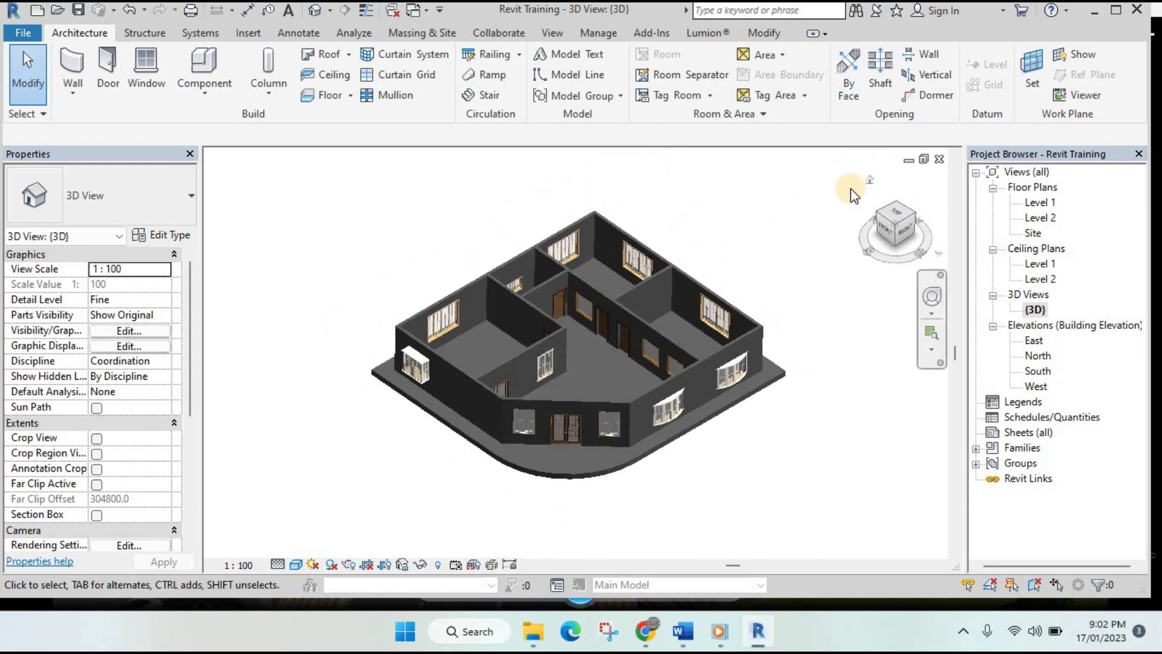
pyautogui.scroll(2, 590, 383)
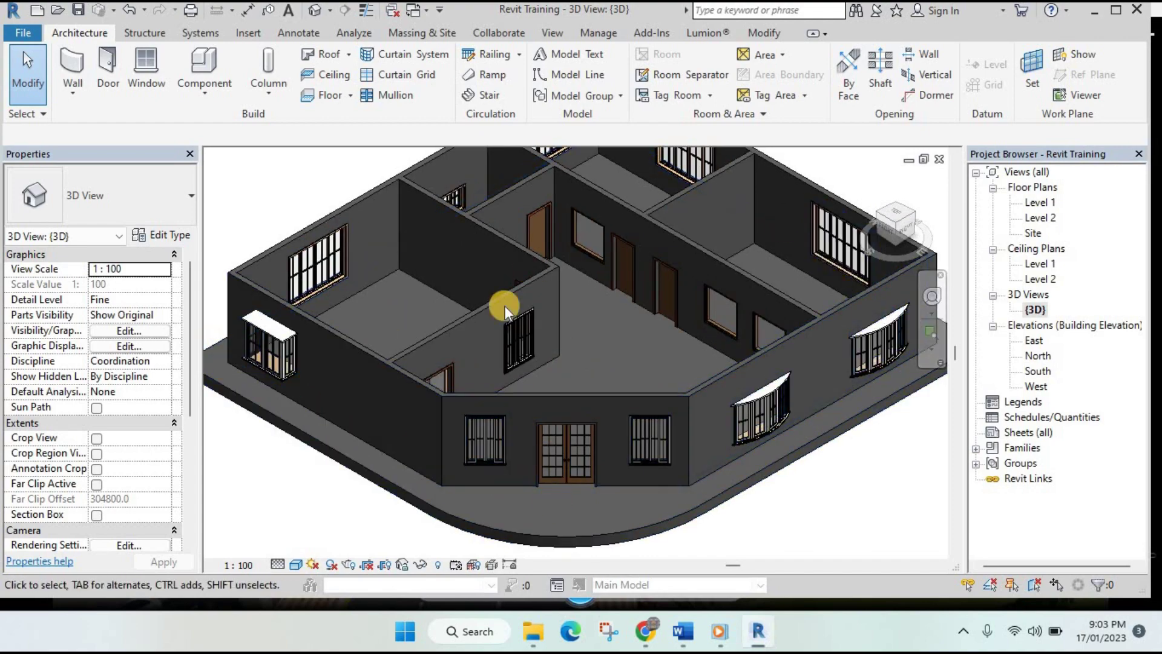
pyautogui.moveTo(228, 417); pyautogui.dragTo(286, 339, button='middle')
pyautogui.scroll(2, 296, 321)
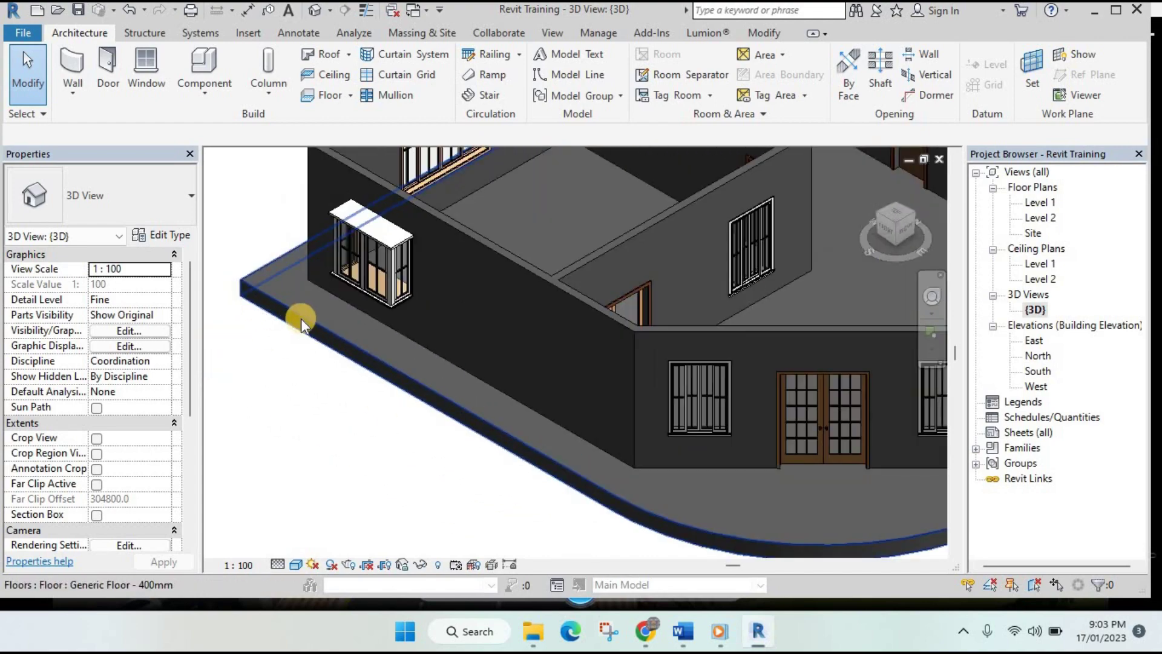
pyautogui.scroll(-2, 363, 357)
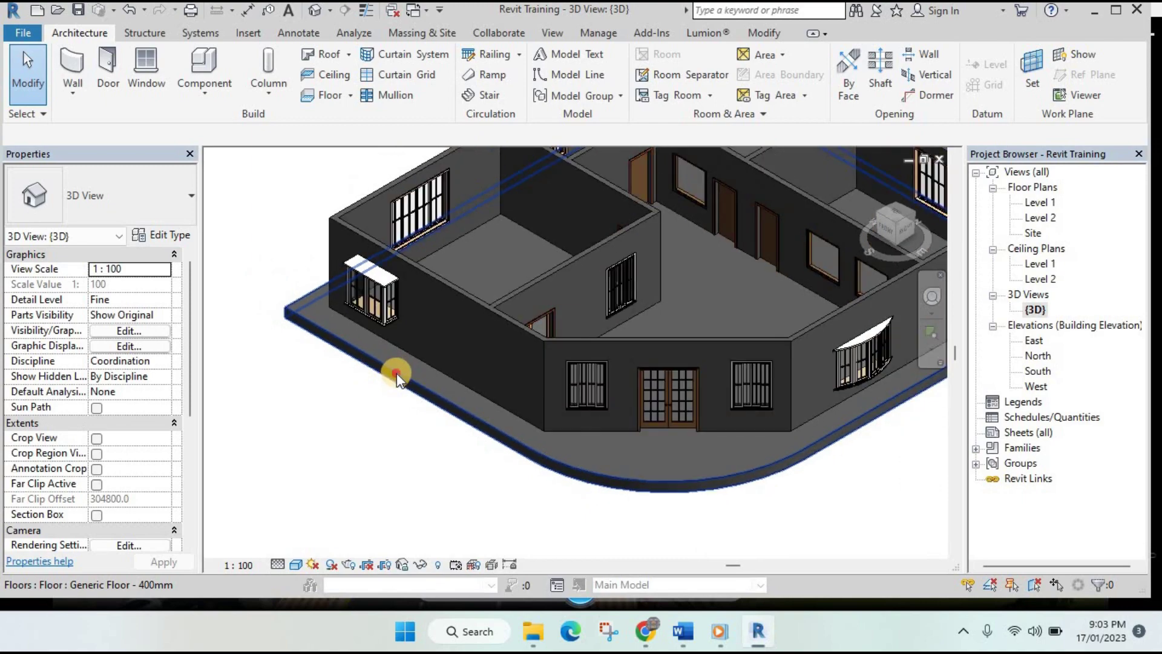
pyautogui.click(397, 373)
pyautogui.scroll(-2, 314, 372)
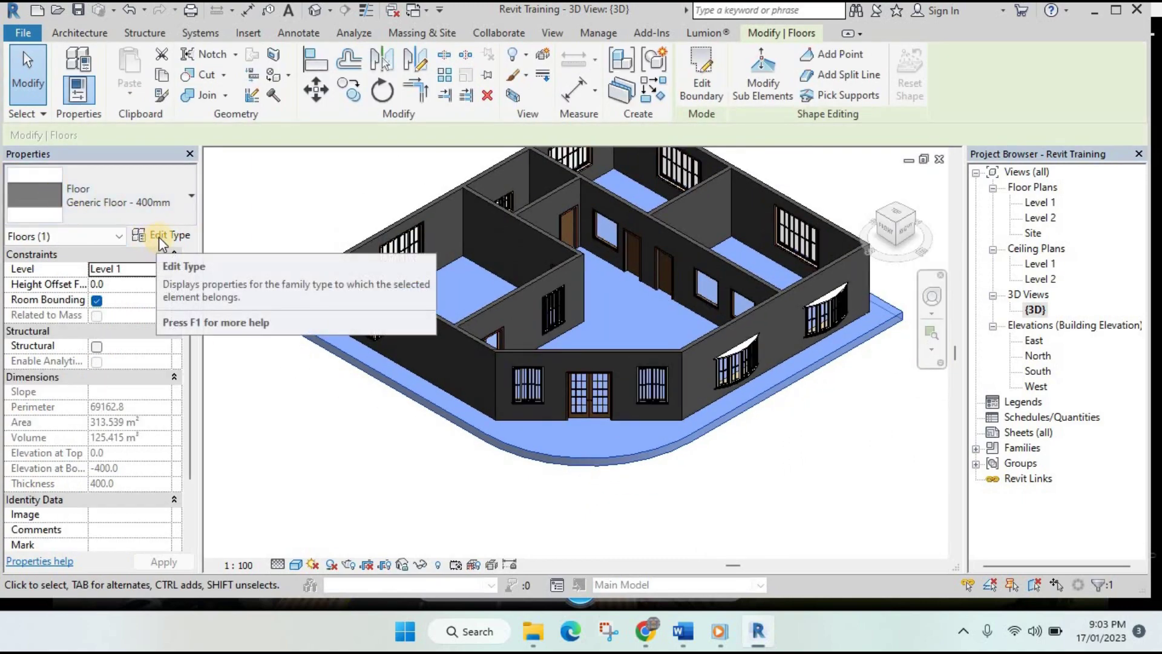
# - Change the floor type to Steel Bar Joist - VCT on LW Concrete
pyautogui.click(114, 194)
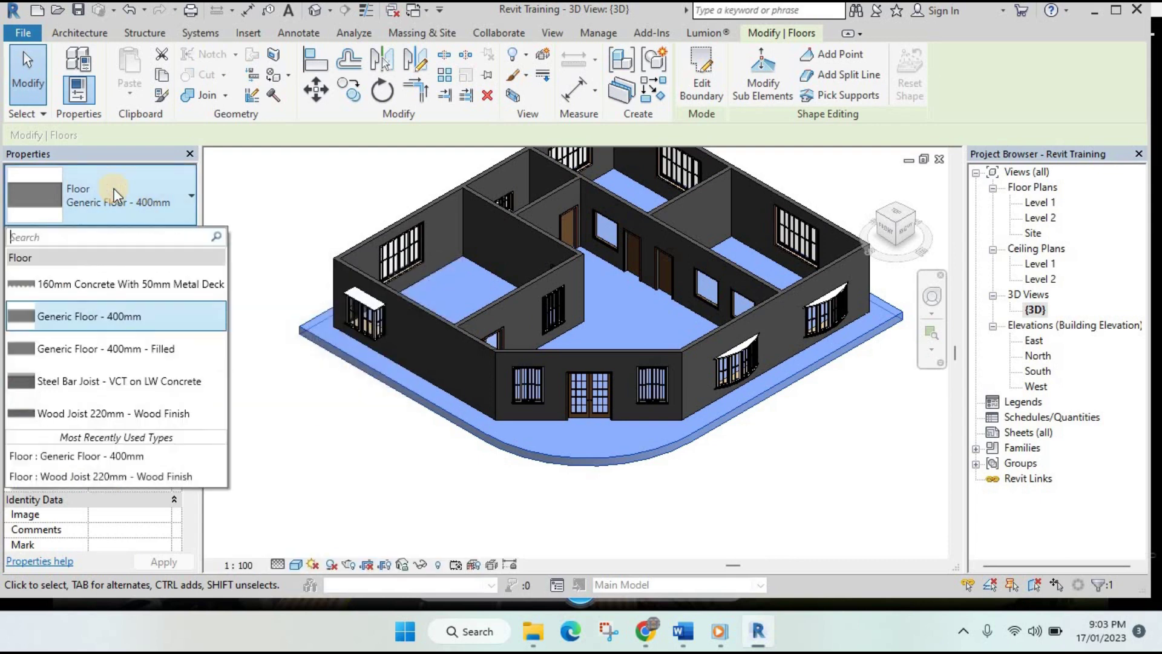
pyautogui.click(139, 381)
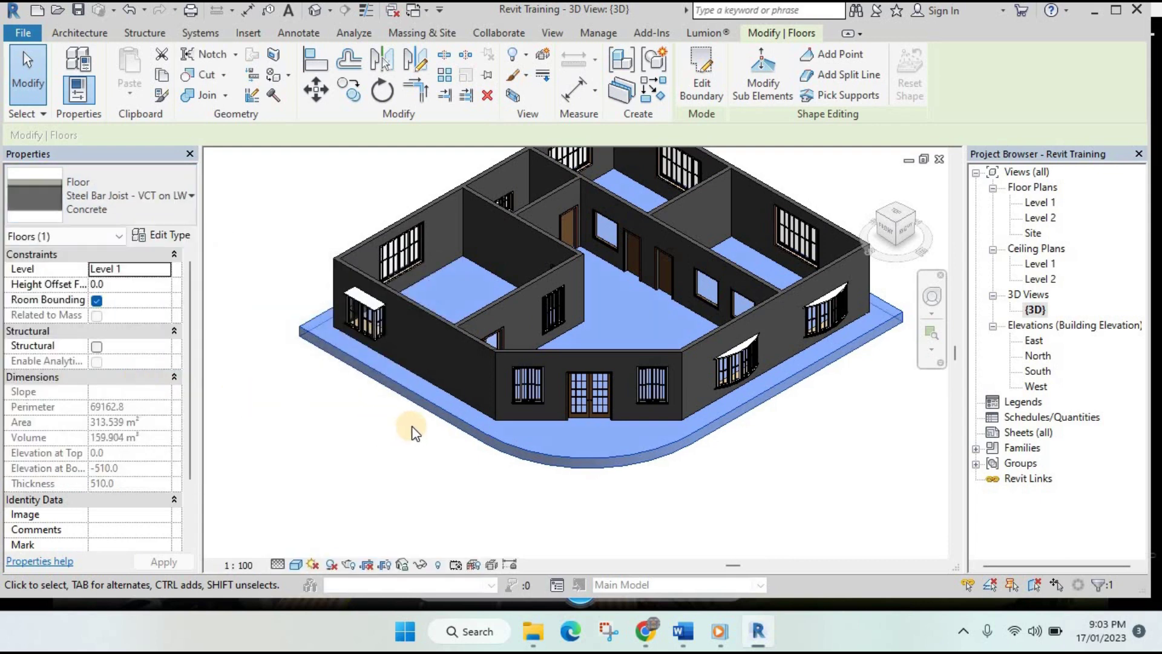
pyautogui.click(411, 431)
# - Switch to the Realistic visual style and inspect the floor slab, zooming and panning around
pyautogui.click(296, 564)
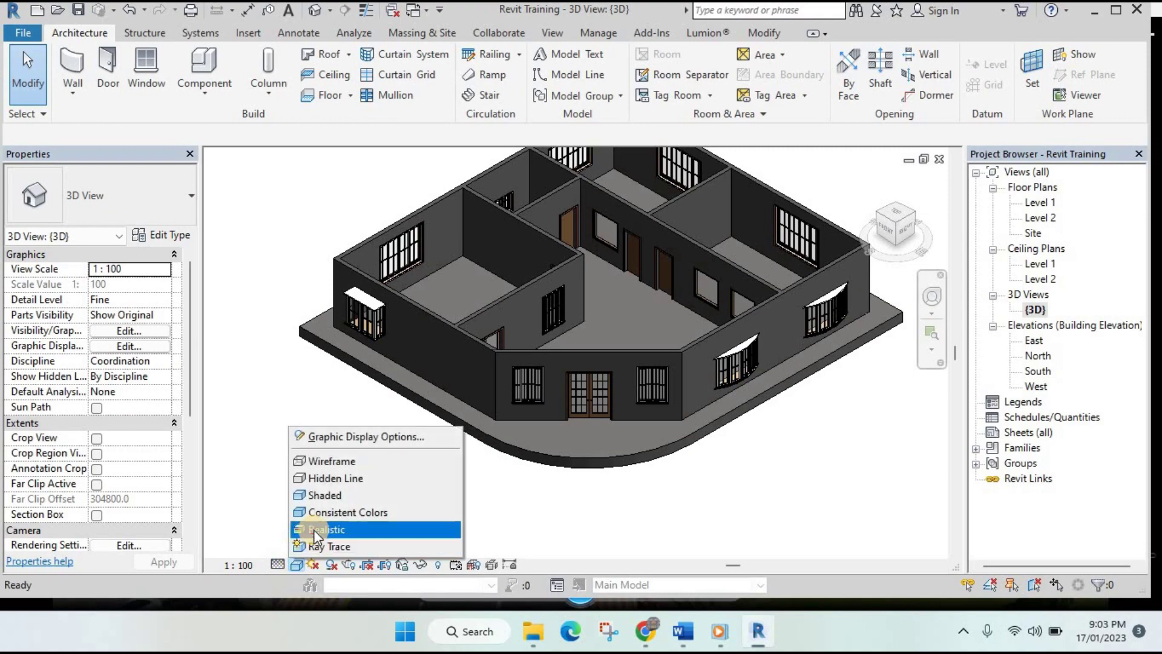
pyautogui.click(314, 529)
pyautogui.scroll(3, 394, 391)
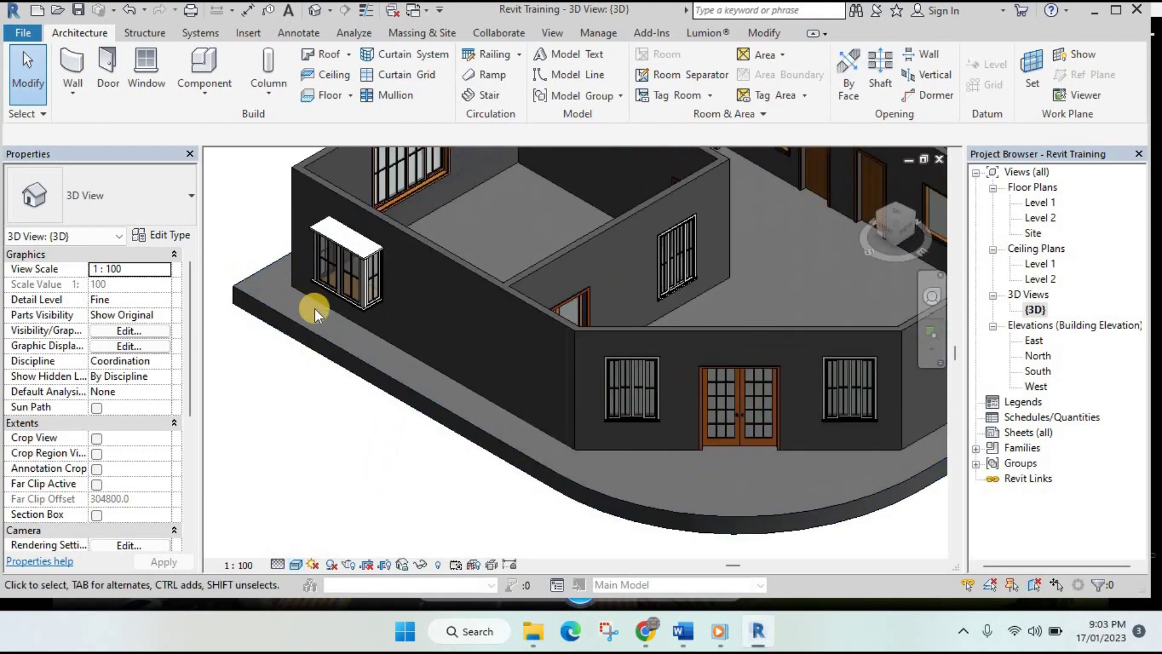
pyautogui.click(296, 314)
pyautogui.scroll(3, 348, 339)
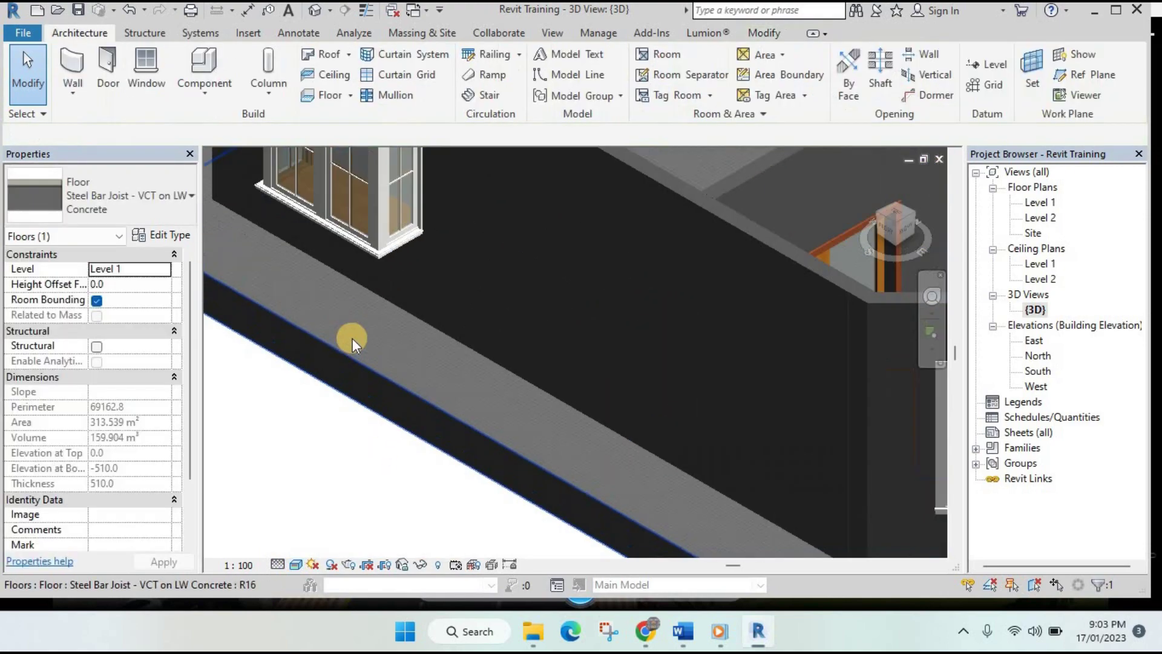
pyautogui.press('Escape')
pyautogui.scroll(5, 489, 358)
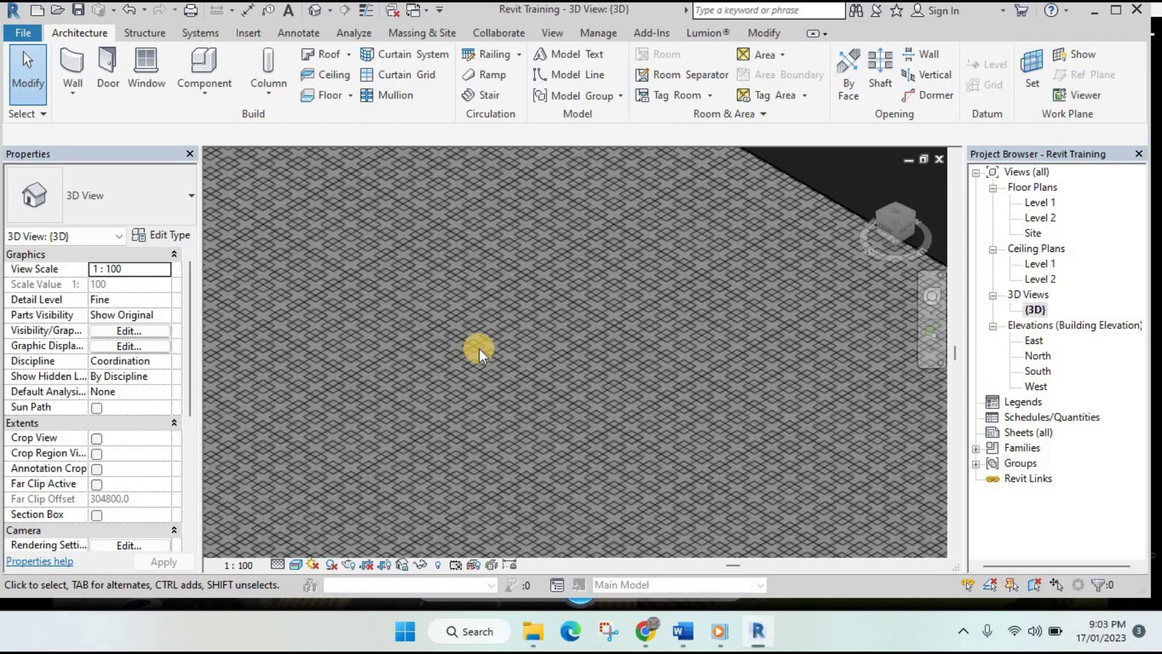
pyautogui.scroll(-3, 478, 348)
pyautogui.scroll(-3, 478, 339)
pyautogui.scroll(-2, 485, 343)
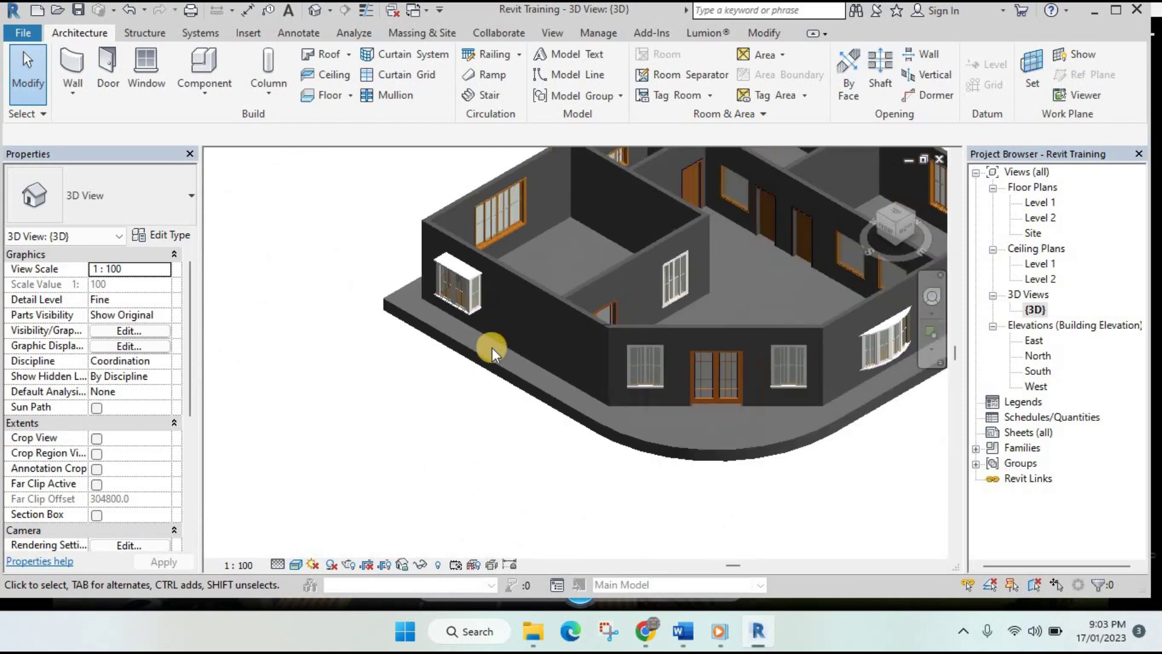
pyautogui.moveTo(492, 347)
pyautogui.mouseDown(button='middle')
pyautogui.moveTo(597, 407)
pyautogui.moveTo(570, 441)
pyautogui.mouseUp(button='middle')
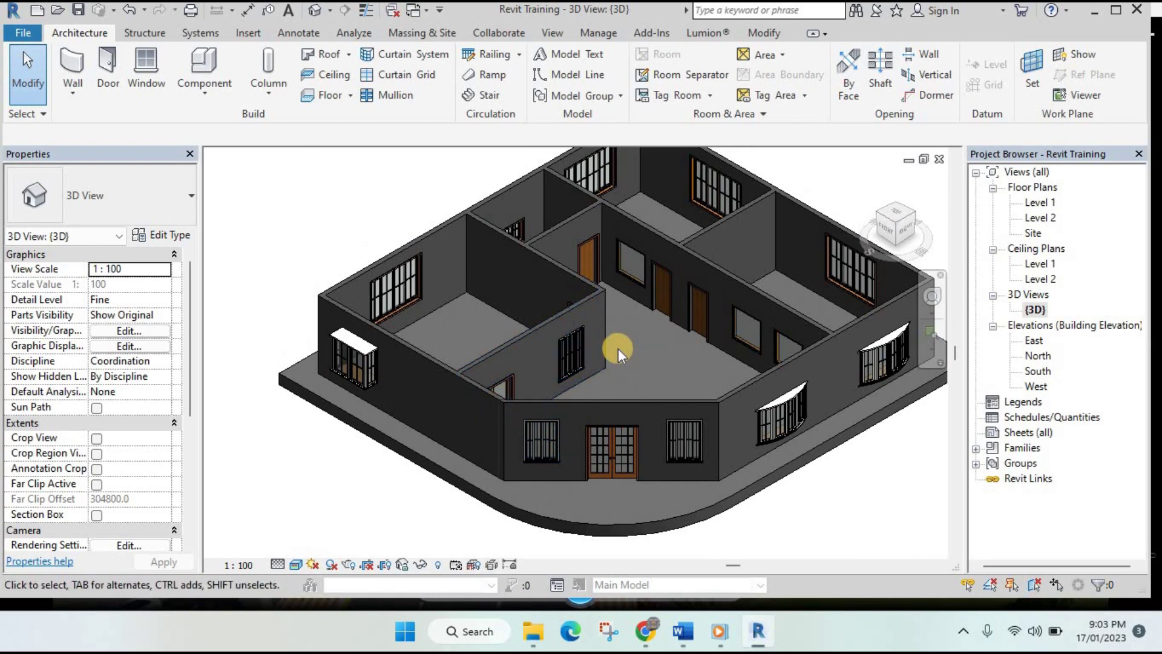
pyautogui.click(306, 387)
# - Try the Wood Joist 220mm - Wood Finish type on the floor and inspect it
pyautogui.click(142, 191)
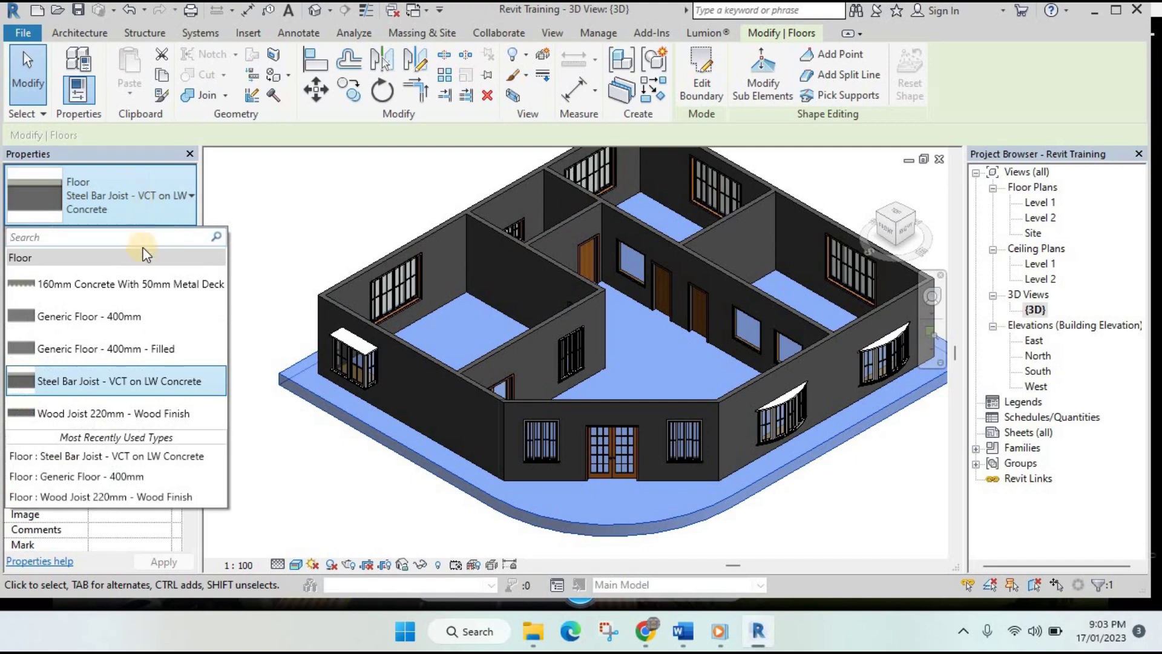
pyautogui.click(86, 418)
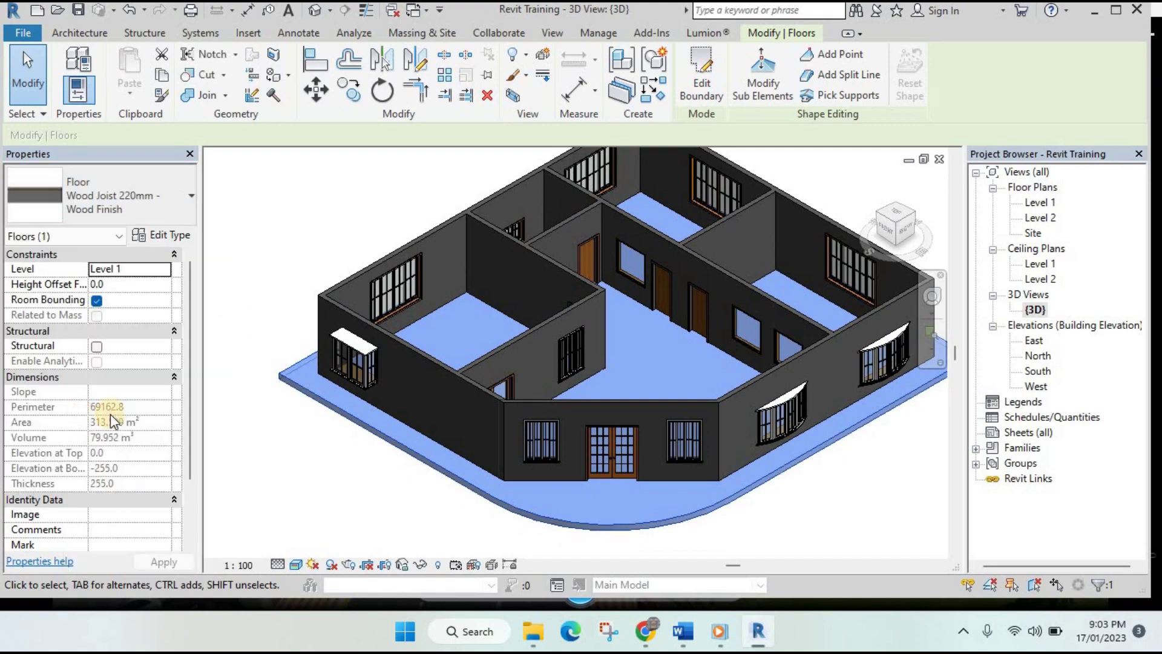
pyautogui.press('Escape')
pyautogui.scroll(5, 716, 312)
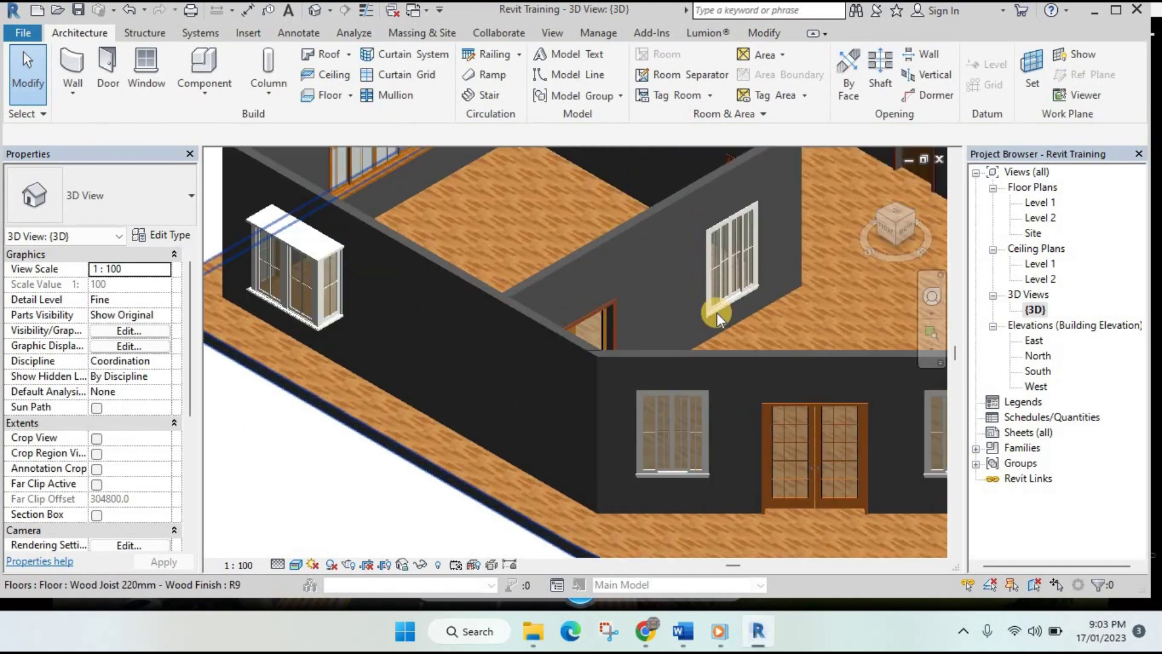
pyautogui.scroll(2, 620, 332)
pyautogui.scroll(-3, 620, 331)
pyautogui.scroll(3, 409, 317)
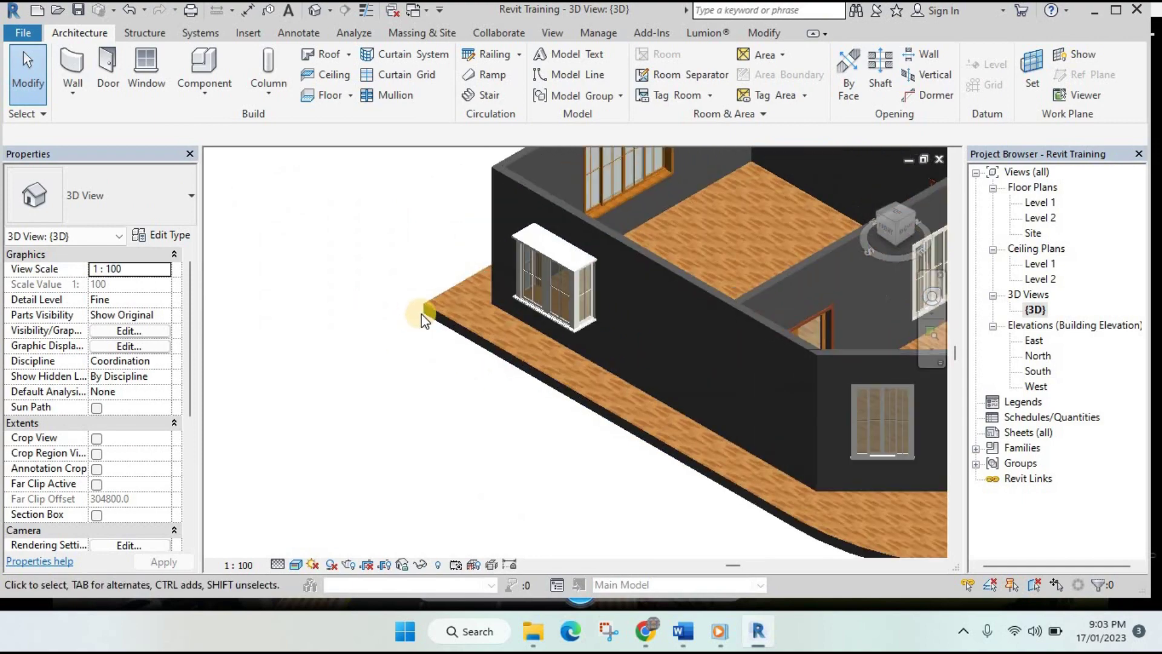
pyautogui.scroll(2, 425, 302)
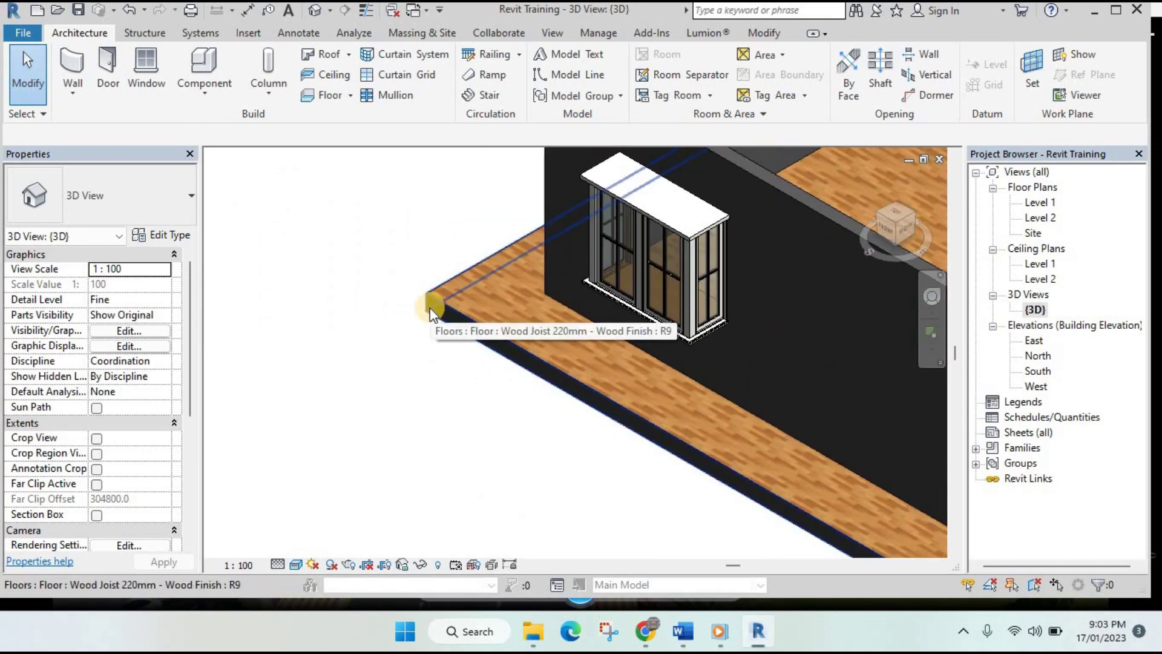
pyautogui.scroll(-2, 430, 307)
pyautogui.scroll(-2, 434, 333)
pyautogui.scroll(-1, 437, 308)
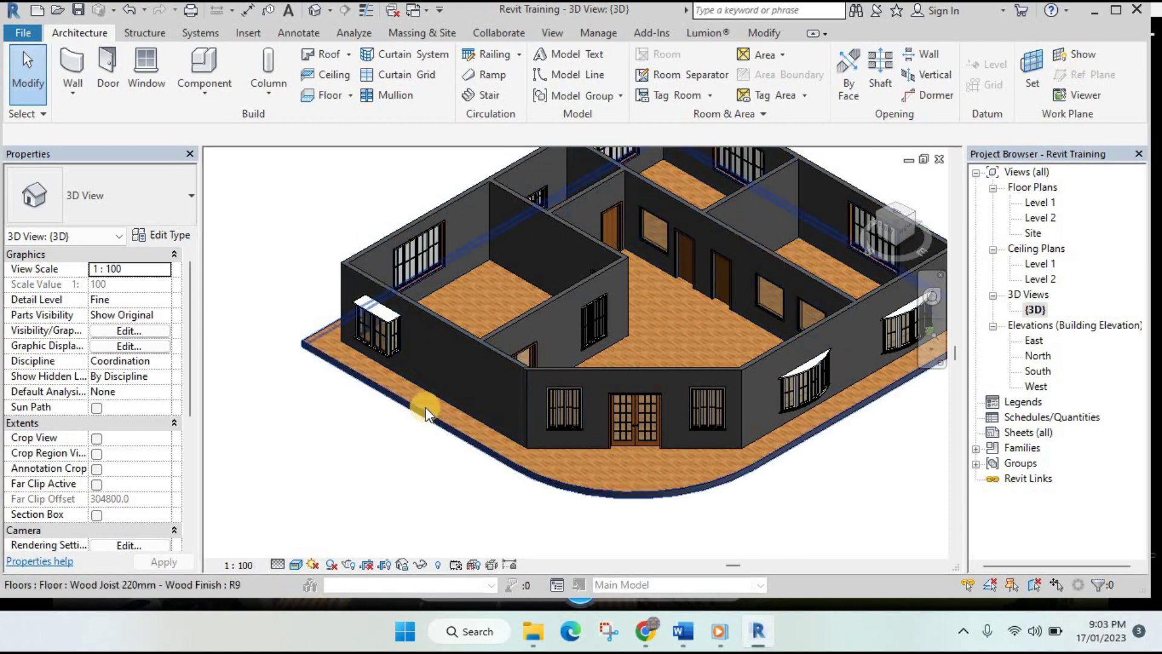
# - Change the floor to 160mm Concrete With 50mm Metal Deck and review the result
pyautogui.click(410, 414)
pyautogui.click(154, 195)
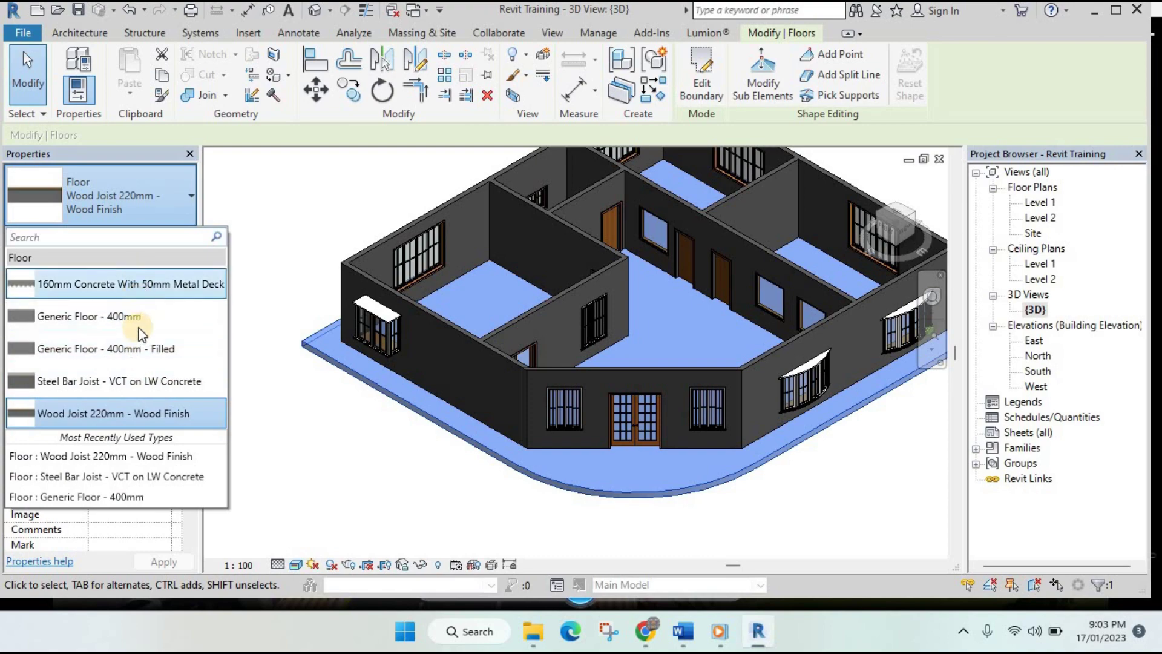
pyautogui.click(141, 283)
pyautogui.click(374, 427)
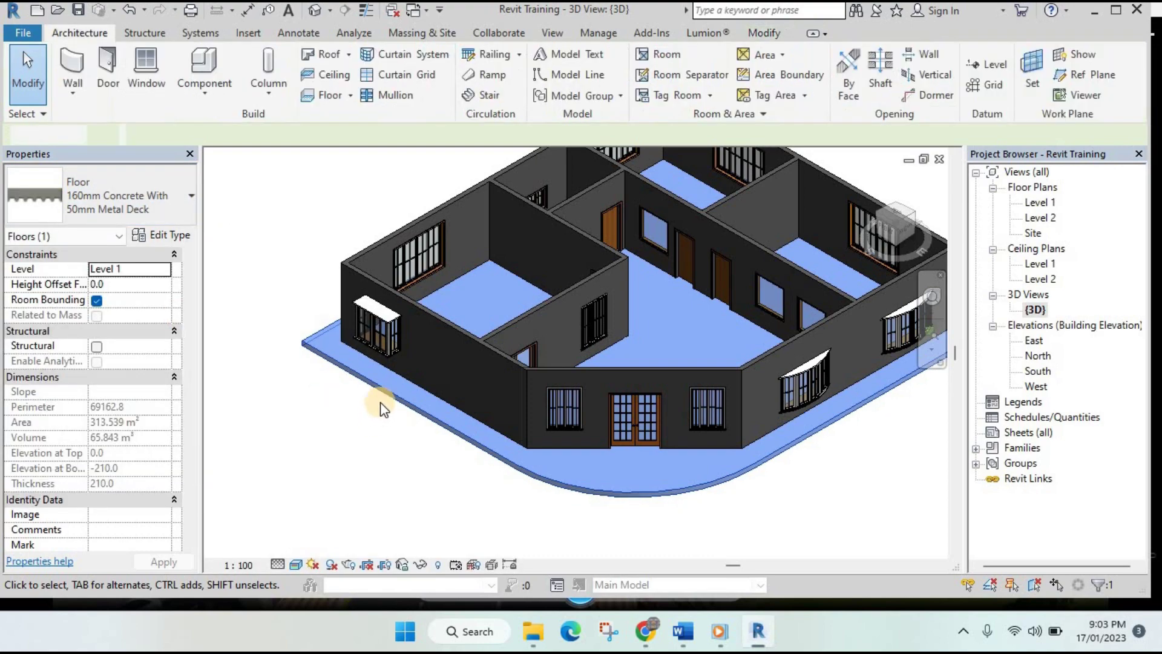
pyautogui.scroll(5, 502, 390)
pyautogui.scroll(3, 489, 397)
pyautogui.scroll(3, 460, 393)
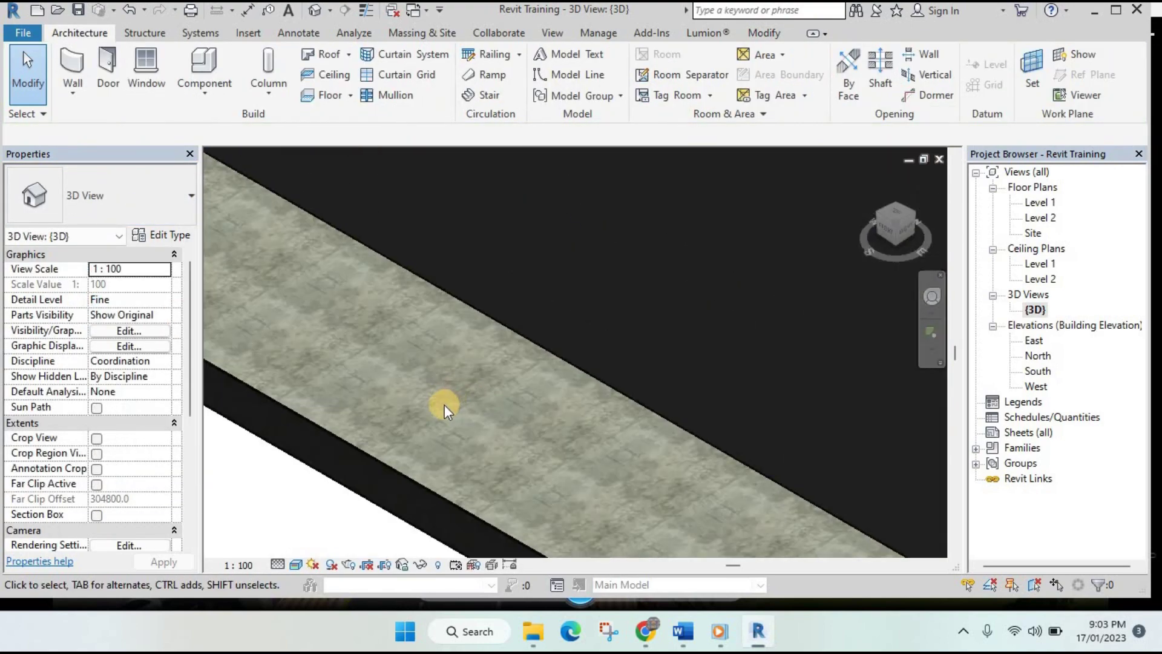
pyautogui.scroll(3, 441, 406)
pyautogui.scroll(-2, 460, 390)
pyautogui.scroll(-5, 511, 379)
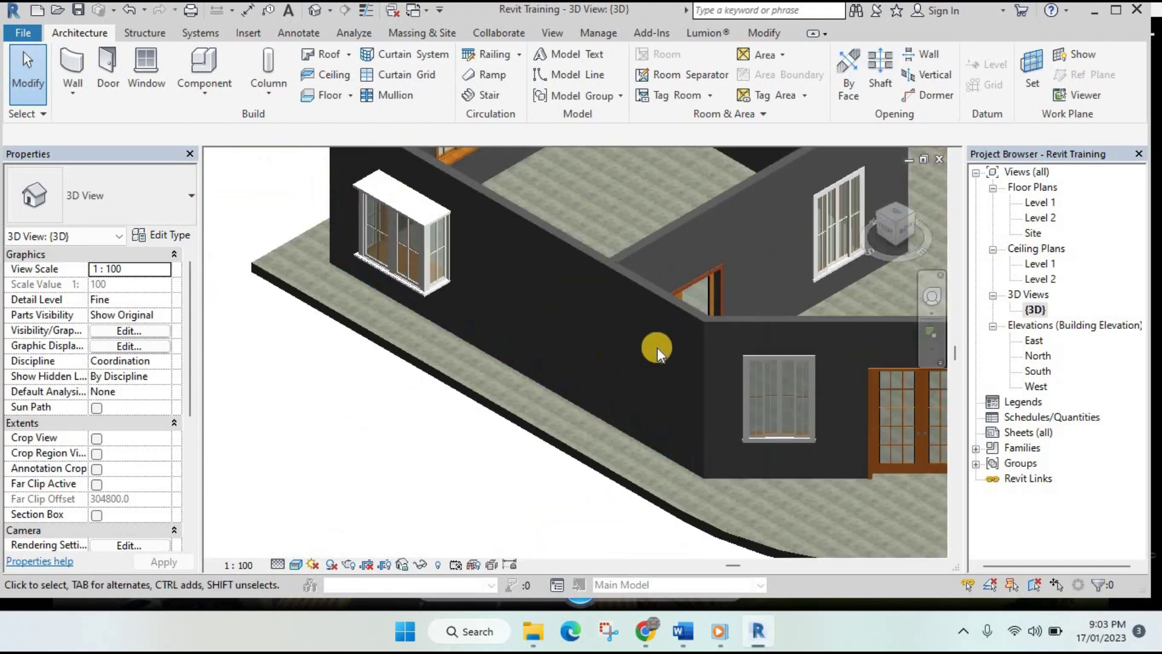
pyautogui.scroll(-2, 657, 347)
pyautogui.scroll(3, 545, 371)
# - Duplicate the house floor's type as a new type named Floor-1
pyautogui.scroll(-2, 663, 301)
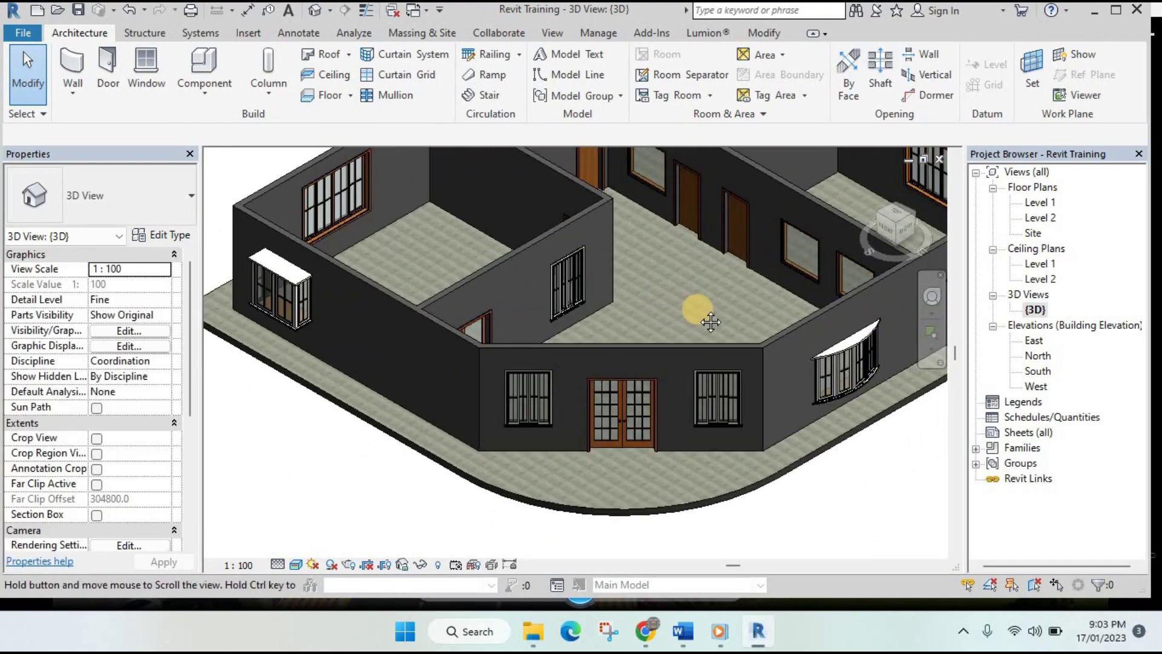
pyautogui.scroll(2, 498, 427)
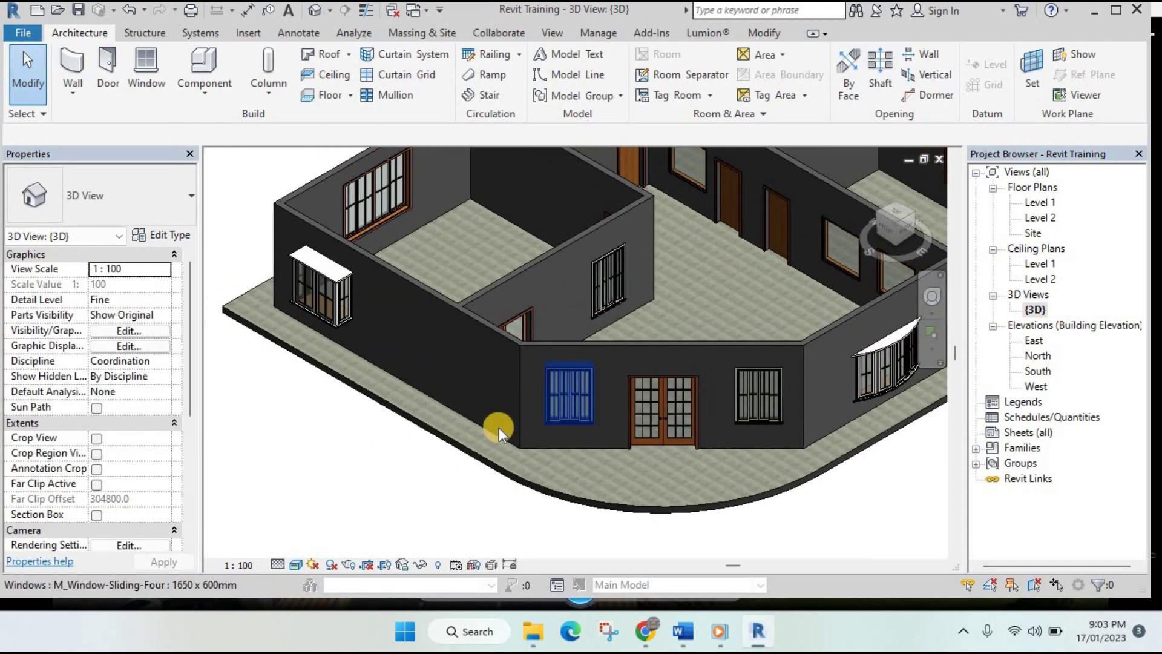
pyautogui.click(339, 366)
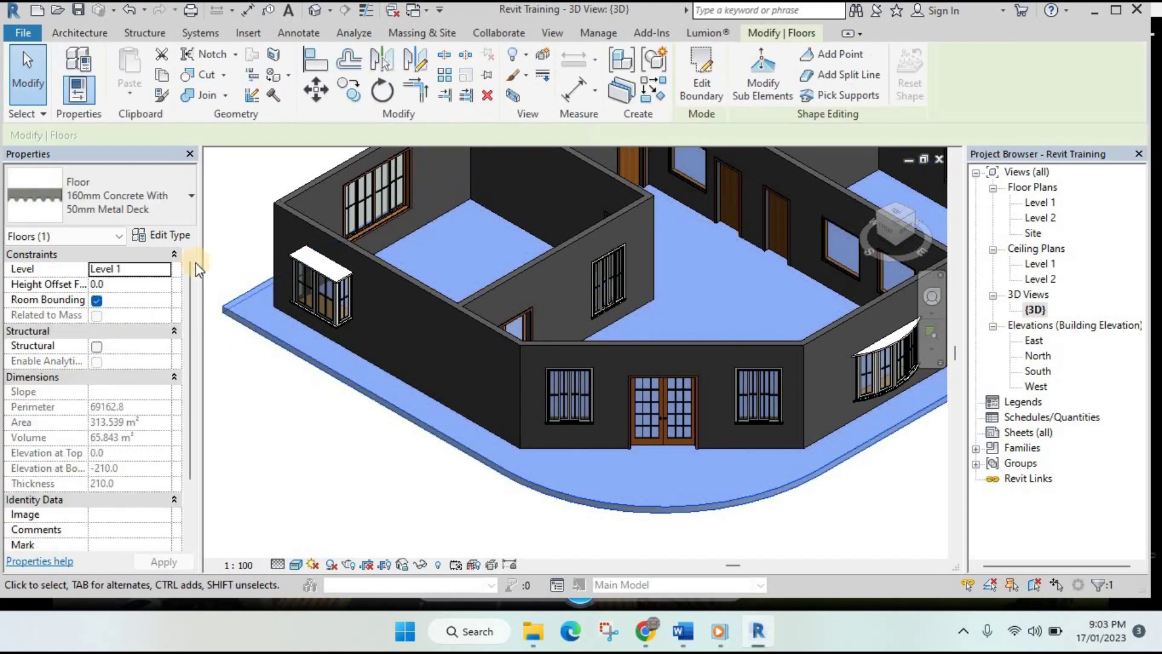
pyautogui.click(168, 235)
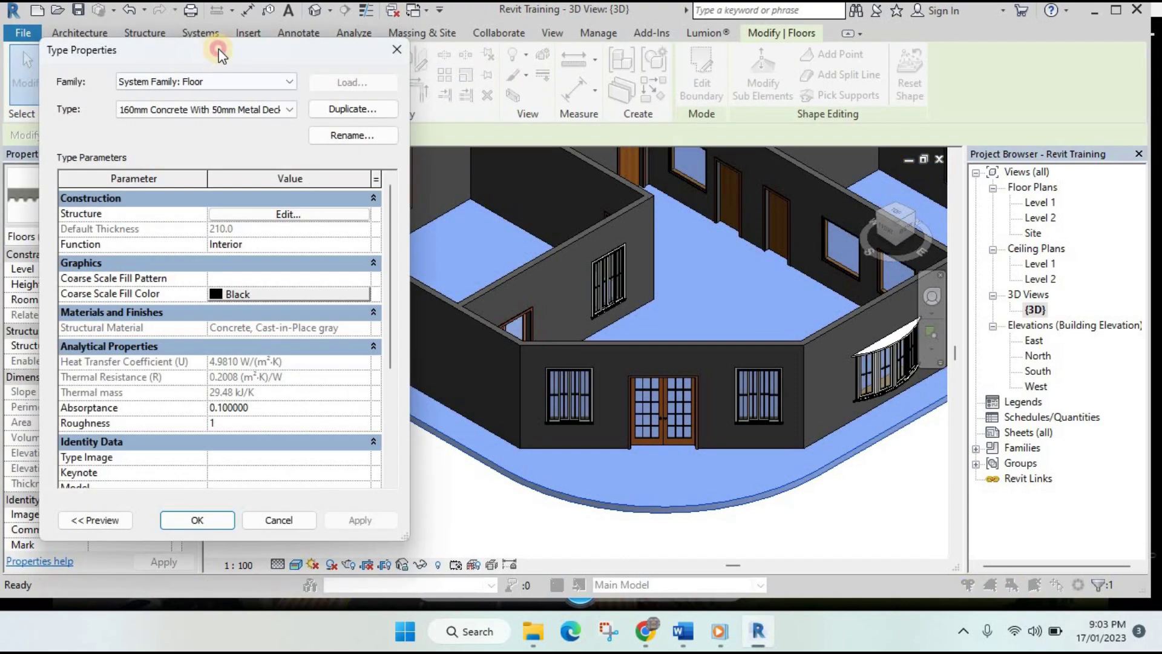
pyautogui.moveTo(219, 49); pyautogui.dragTo(253, 42)
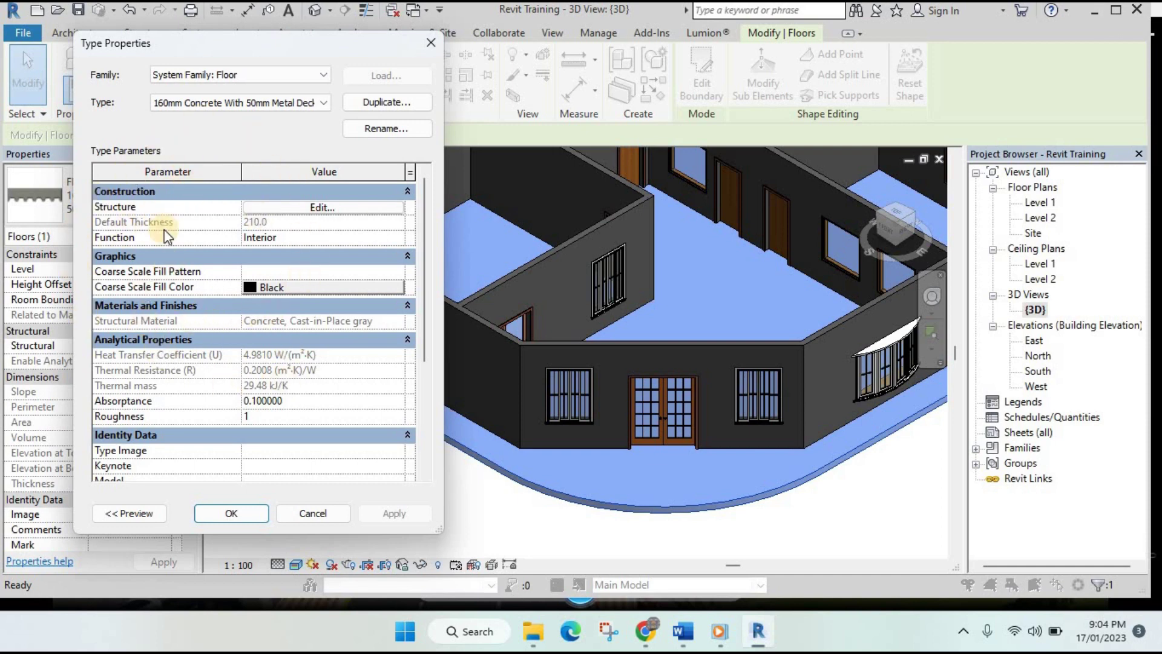
pyautogui.click(380, 101)
pyautogui.write('Floor-1')
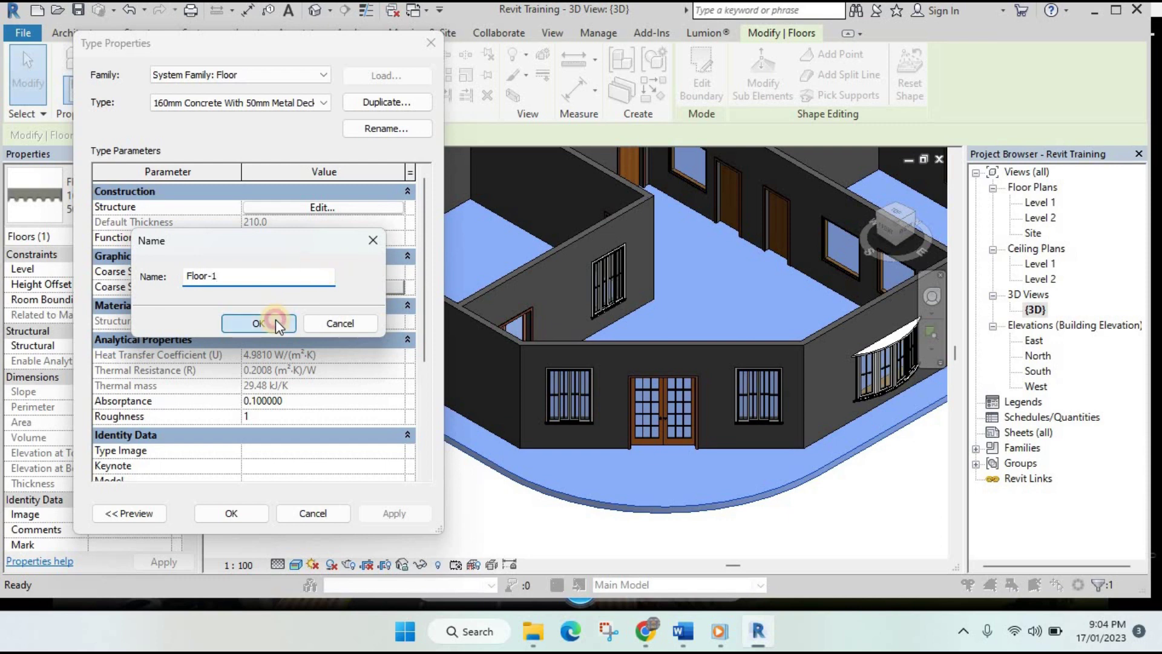
pyautogui.click(276, 323)
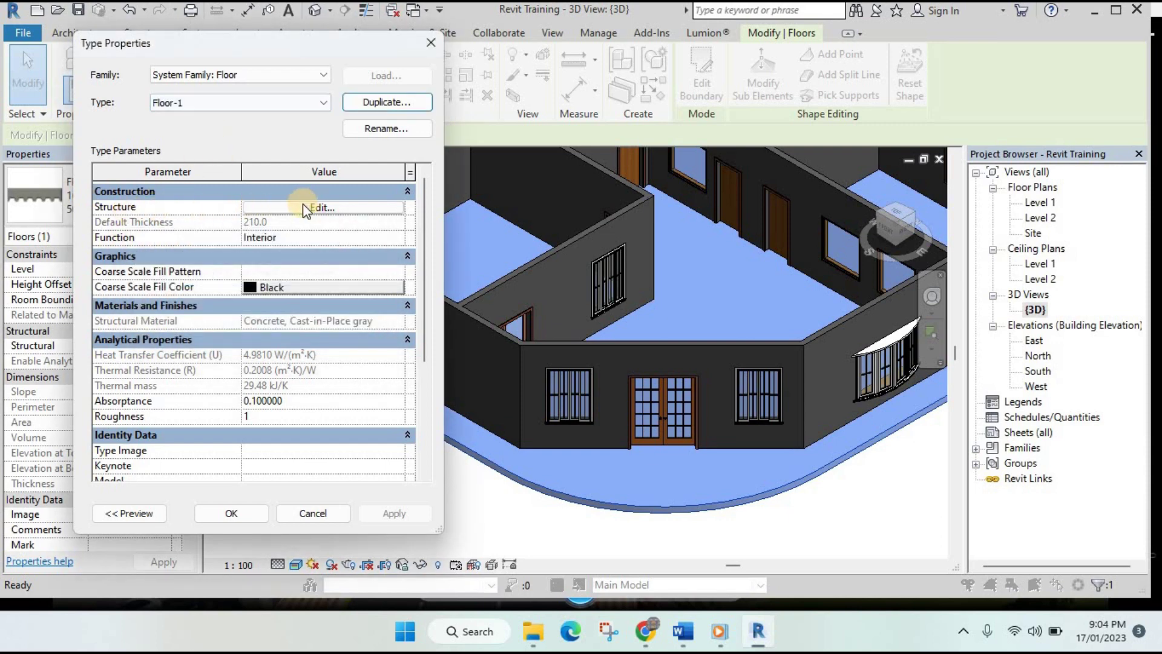
# - Set the Floor-1 structure layer thickness to 100 mm and apply the type
pyautogui.click(317, 208)
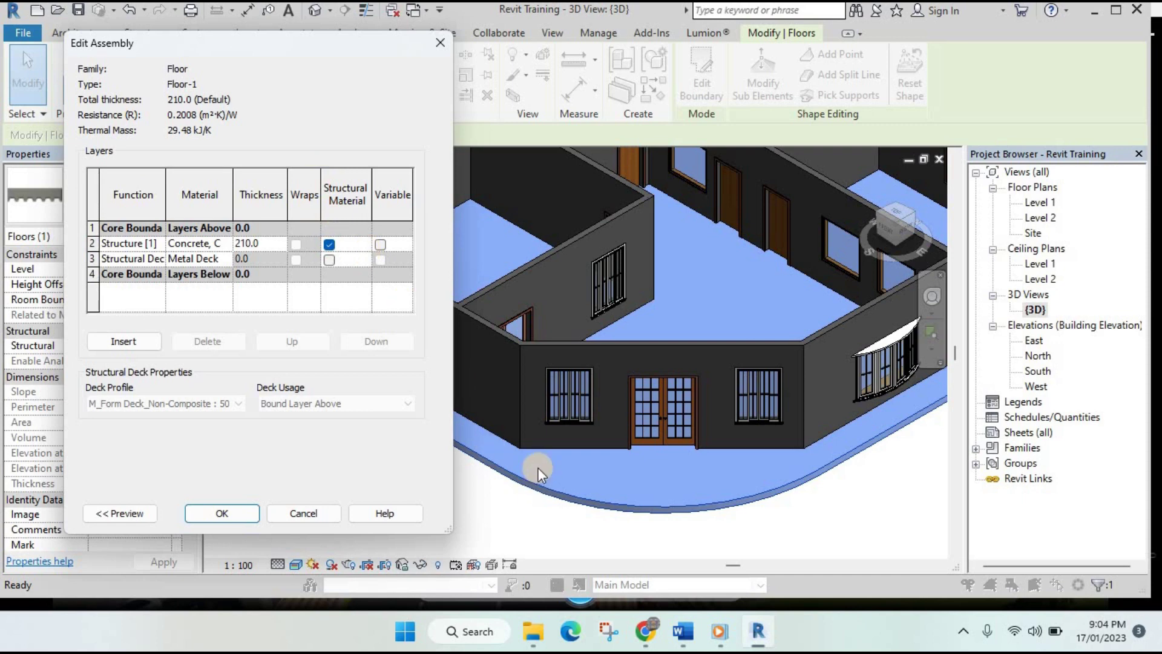
pyautogui.click(259, 243)
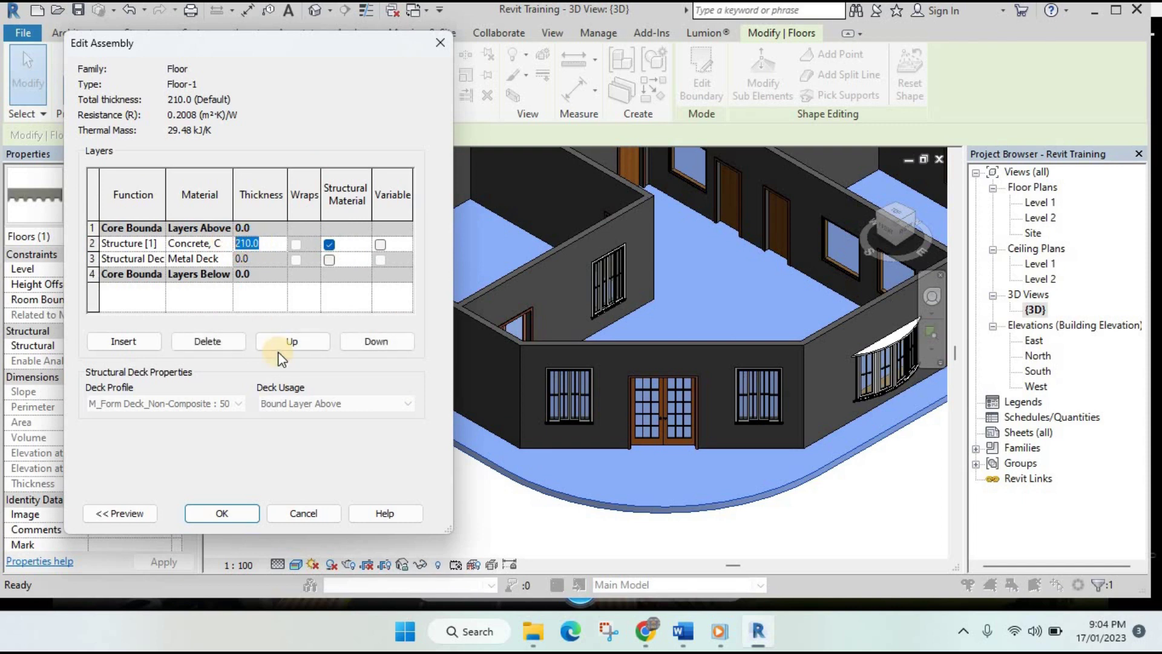
pyautogui.write('10')
pyautogui.press('BackSpace')
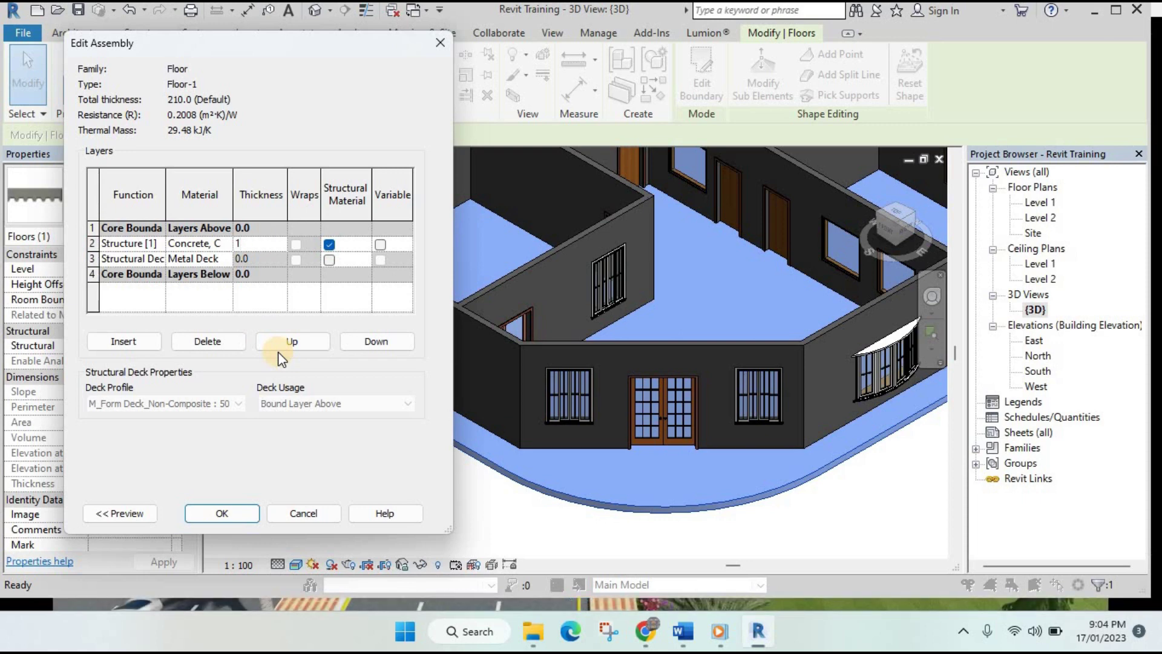
pyautogui.write('00')
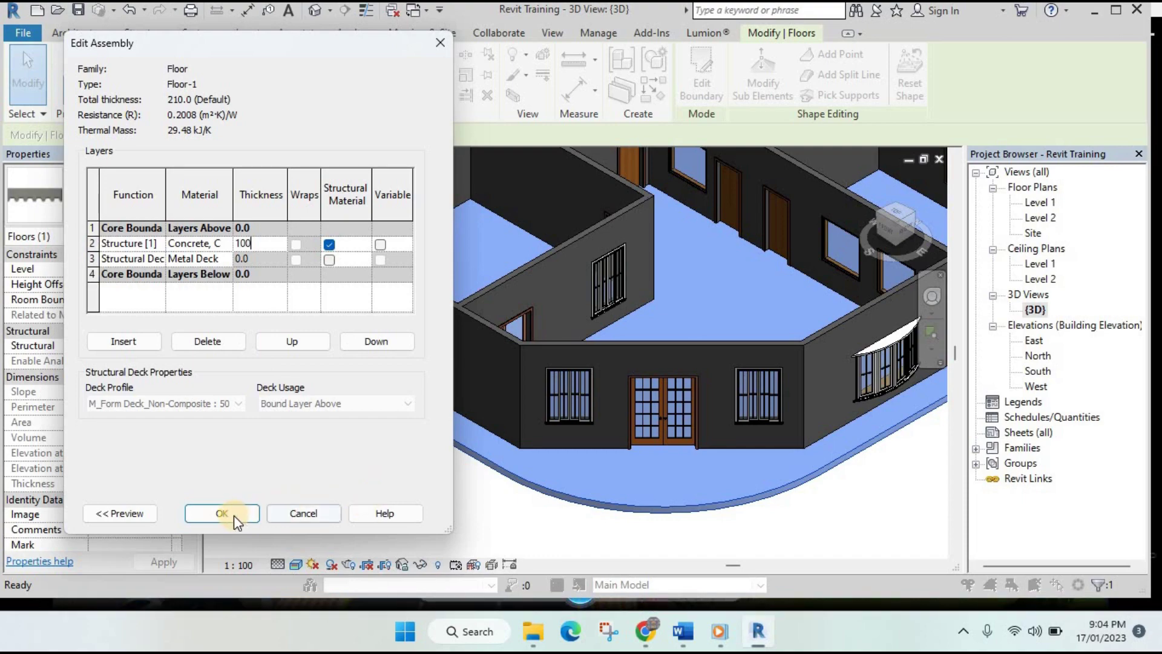
pyautogui.click(231, 513)
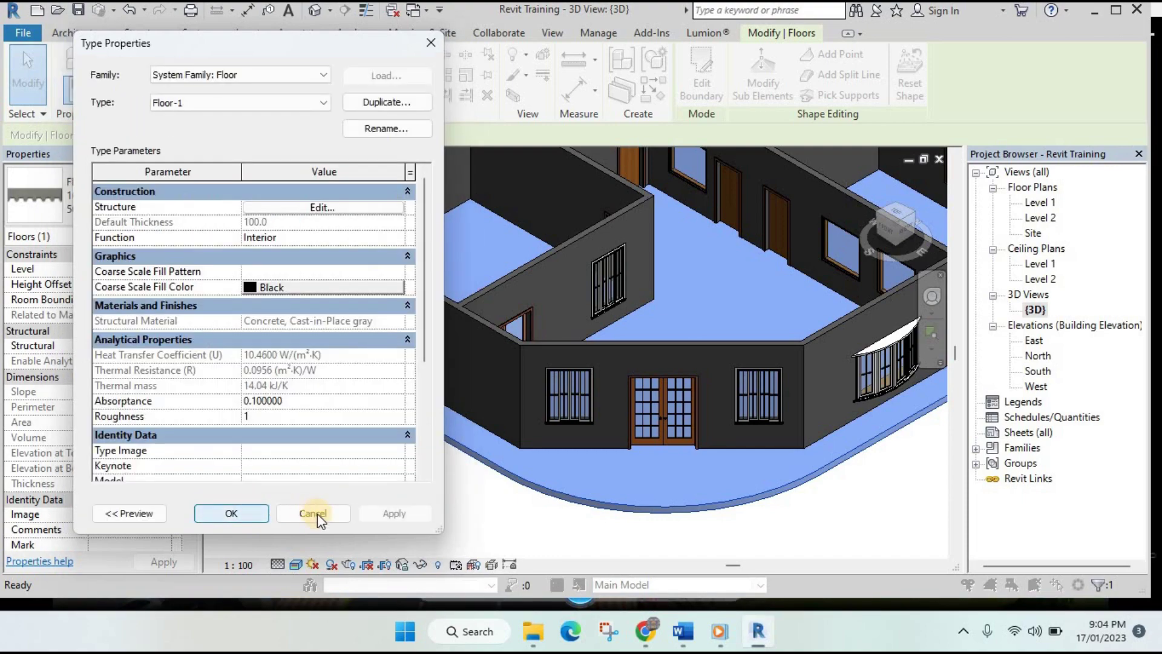
pyautogui.click(235, 514)
pyautogui.scroll(2, 286, 368)
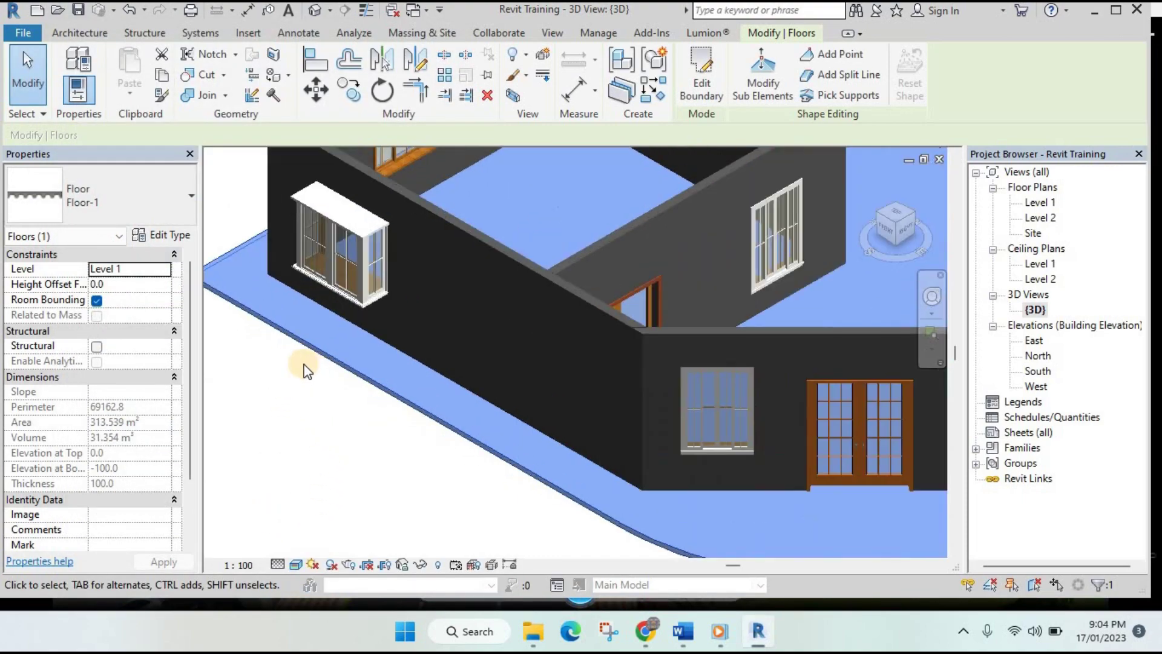
pyautogui.click(303, 363)
pyautogui.scroll(3, 382, 228)
pyautogui.scroll(2, 387, 327)
pyautogui.scroll(-2, 387, 327)
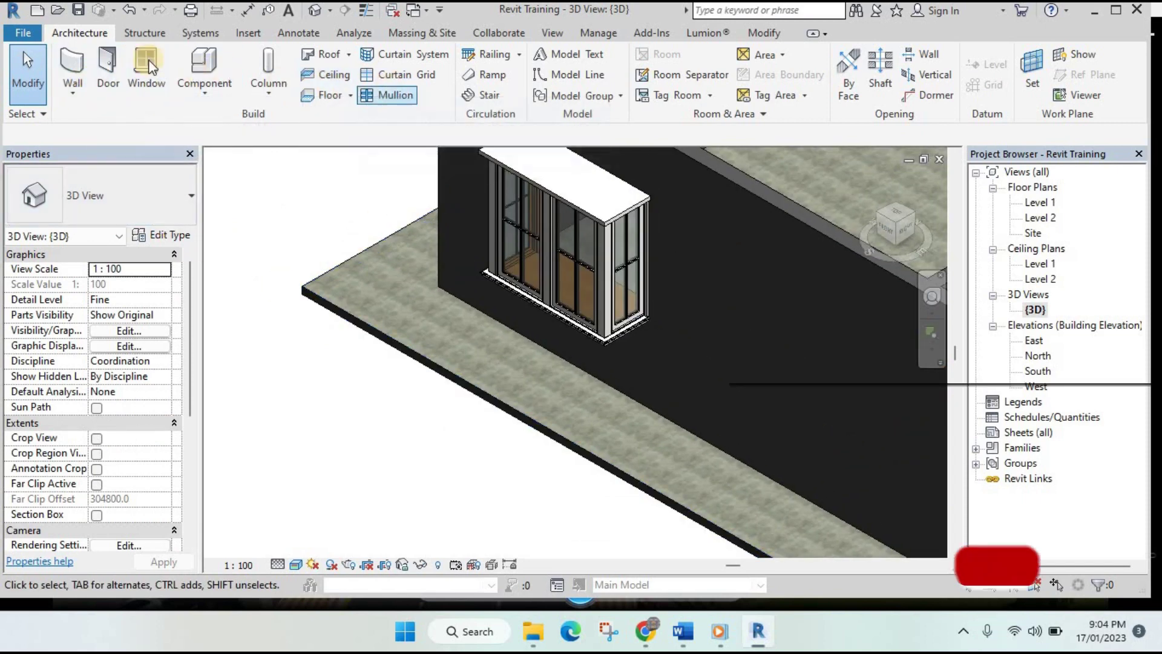
# - Start a new architectural floor using the Floor-1 type
pyautogui.click(349, 95)
pyautogui.click(344, 115)
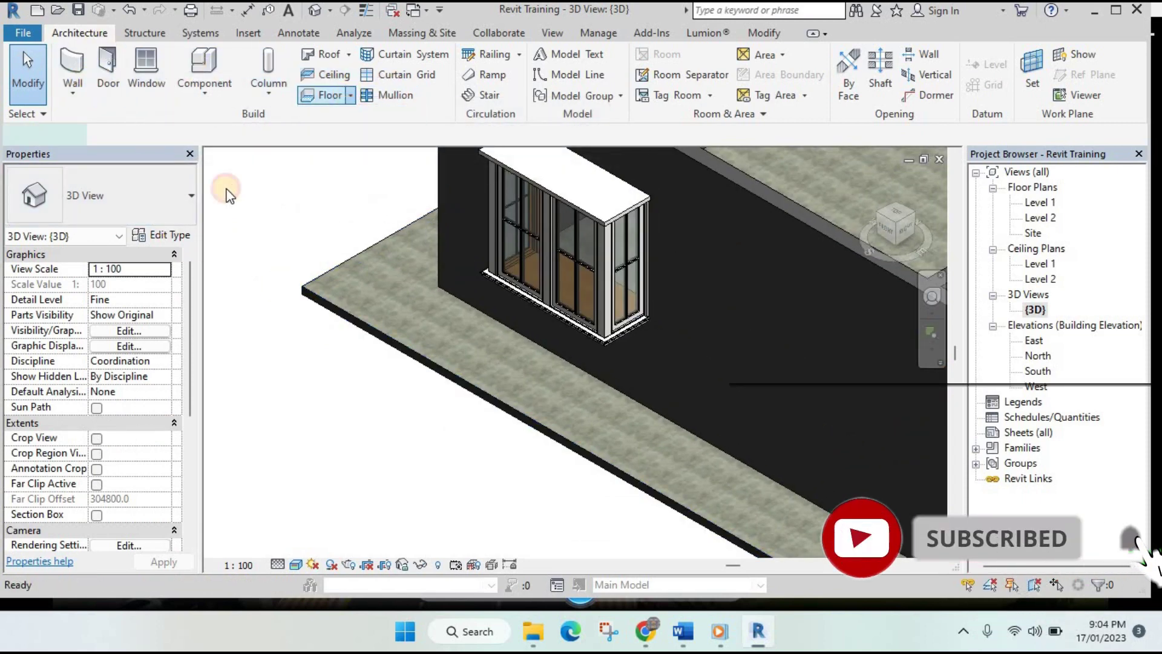
pyautogui.click(184, 200)
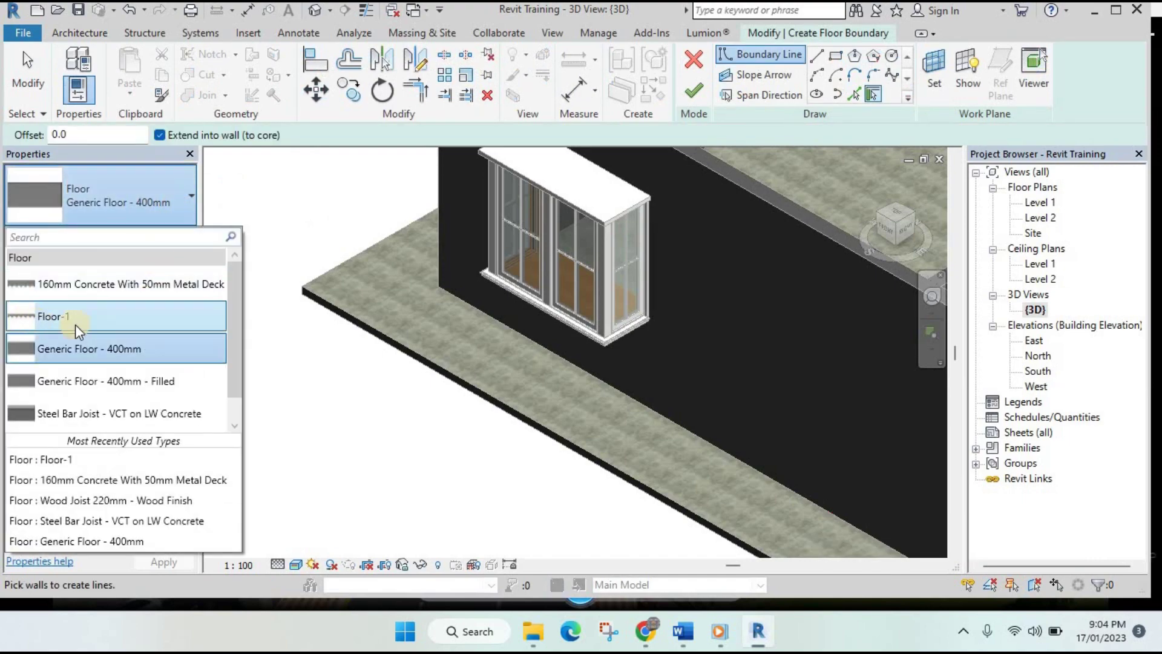
pyautogui.click(161, 318)
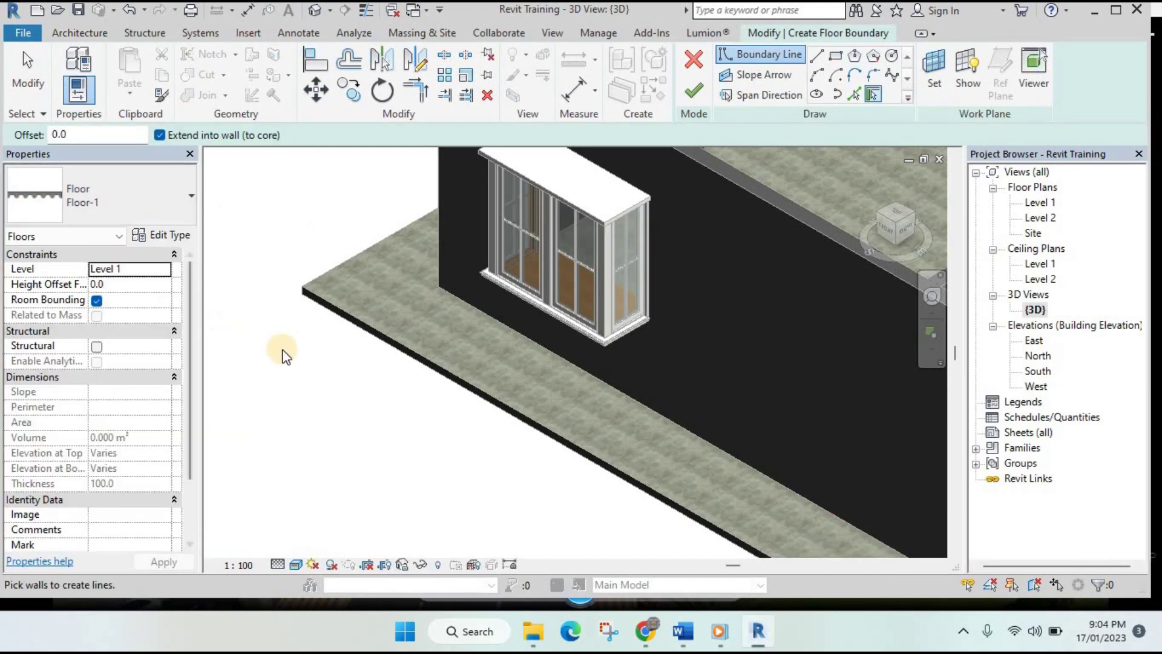
pyautogui.scroll(-3, 285, 350)
pyautogui.scroll(-3, 426, 367)
pyautogui.scroll(2, 687, 312)
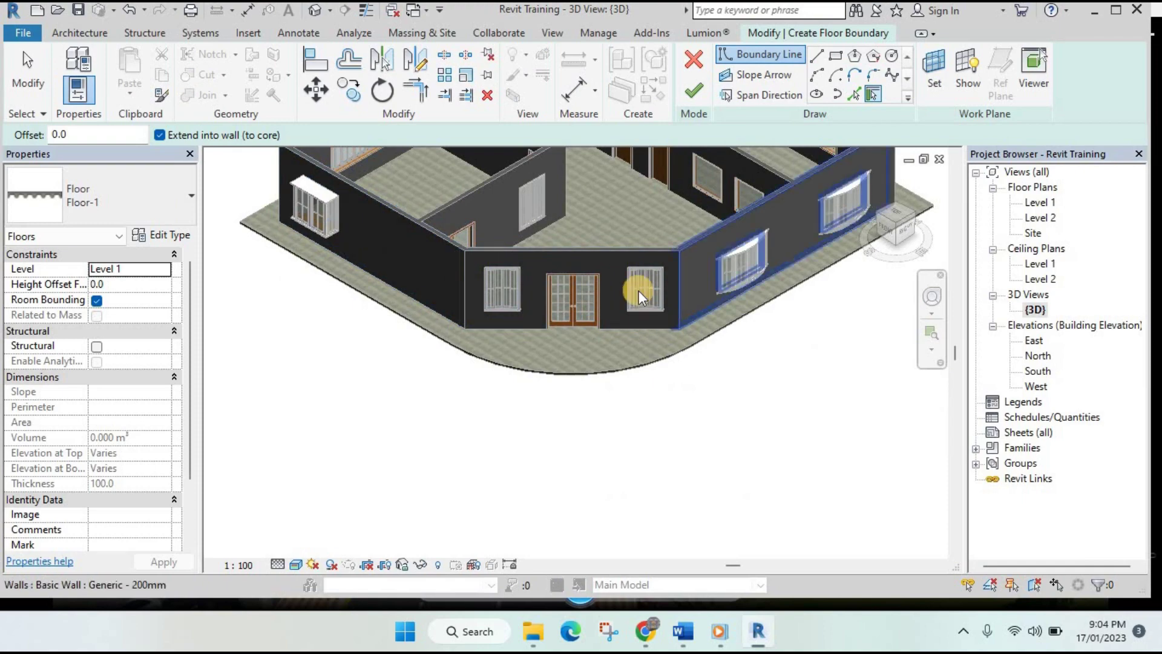
pyautogui.scroll(-2, 638, 290)
# - Sketch a rectangle outline and a circle outline beside the house
pyautogui.click(835, 56)
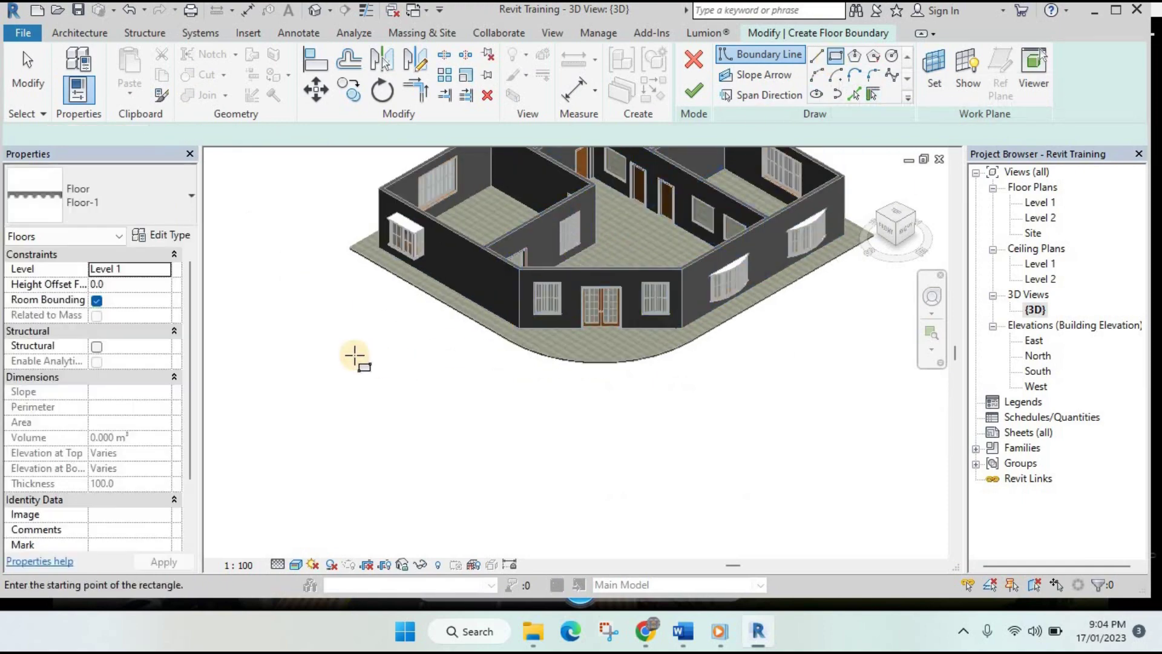
pyautogui.click(343, 357)
pyautogui.click(359, 423)
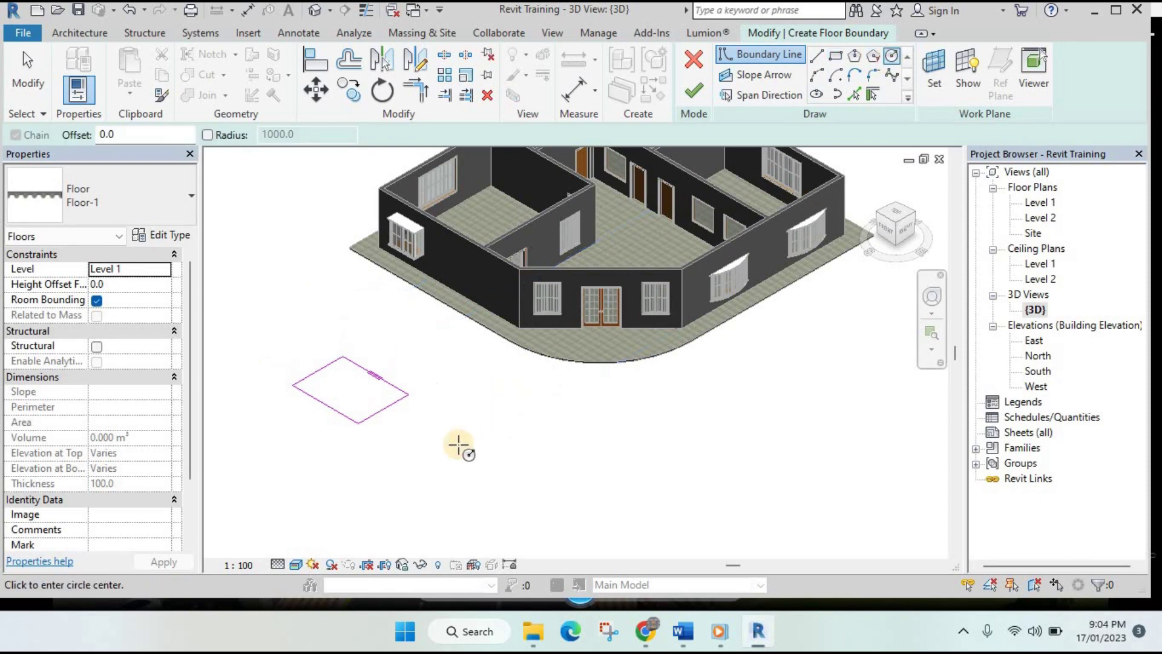
pyautogui.click(457, 444)
pyautogui.click(499, 445)
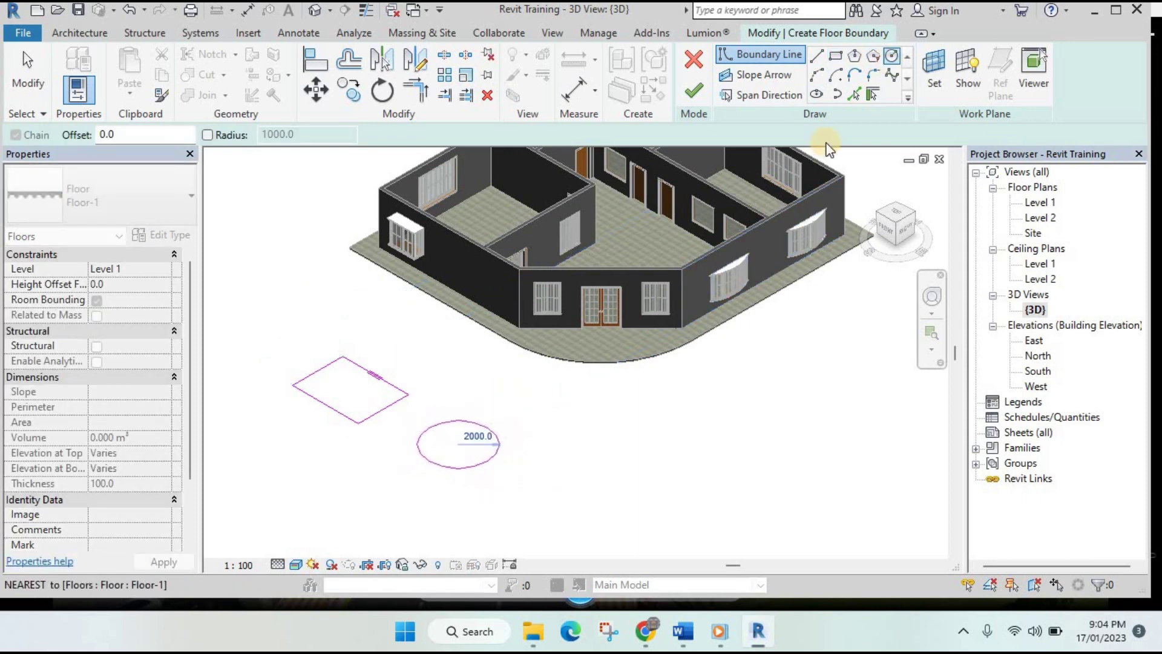
# - Add a hexagon outline and finish the sketch into three floor slabs
pyautogui.click(854, 56)
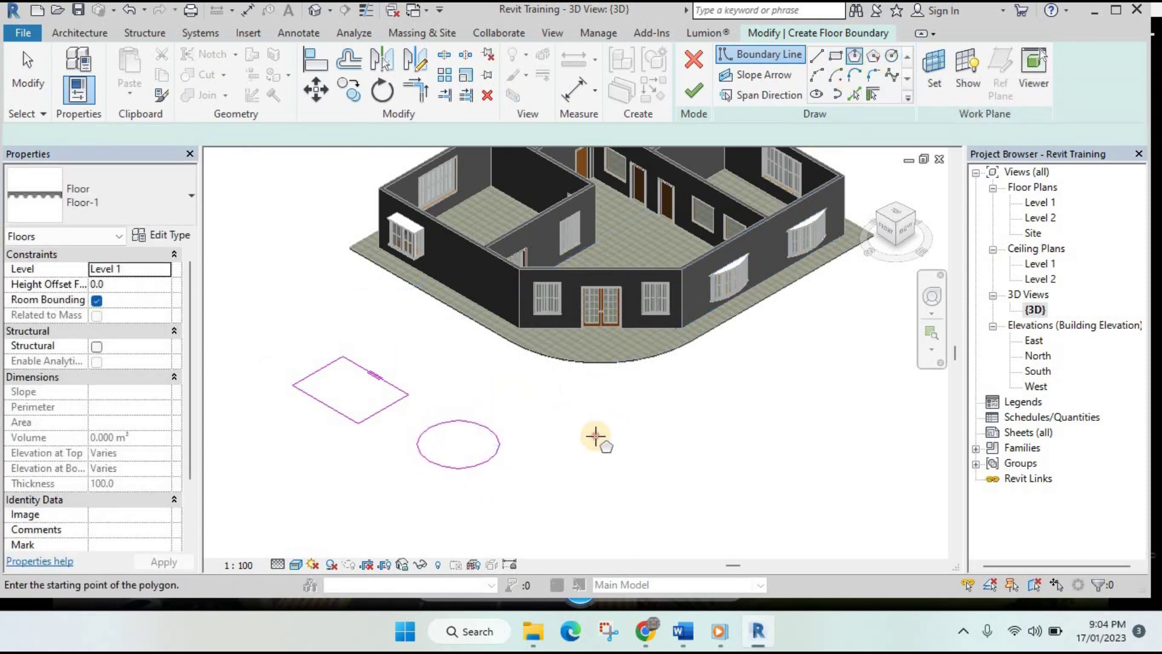
pyautogui.click(595, 434)
pyautogui.click(748, 389)
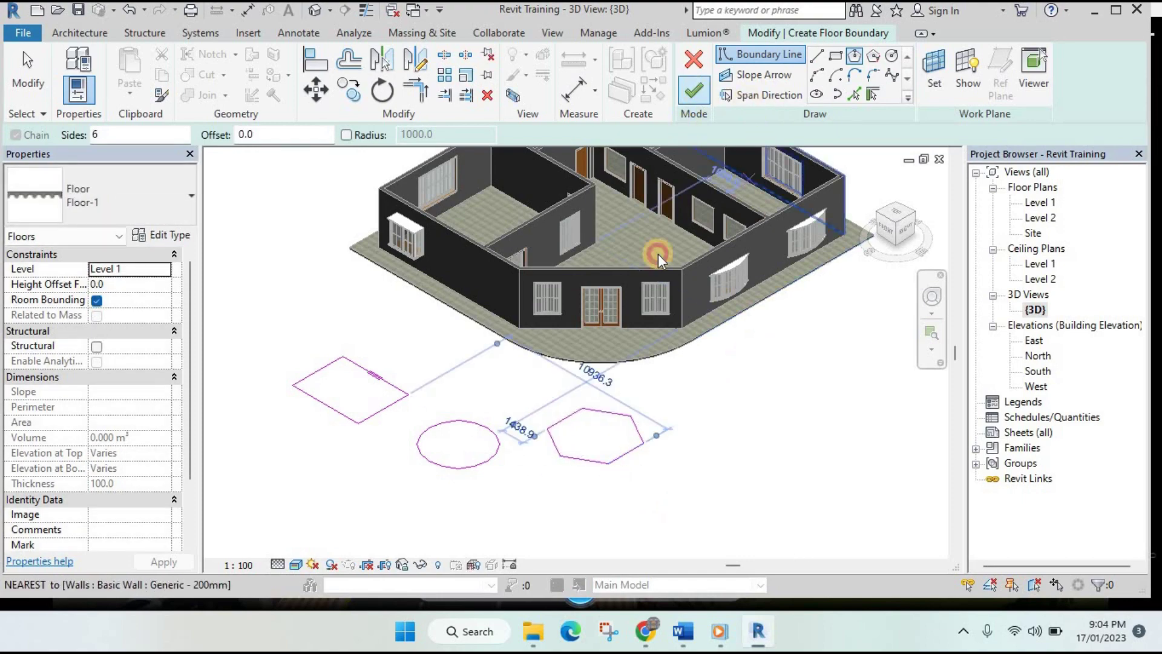
pyautogui.click(694, 91)
pyautogui.click(351, 415)
pyautogui.scroll(3, 475, 397)
pyautogui.scroll(2, 495, 376)
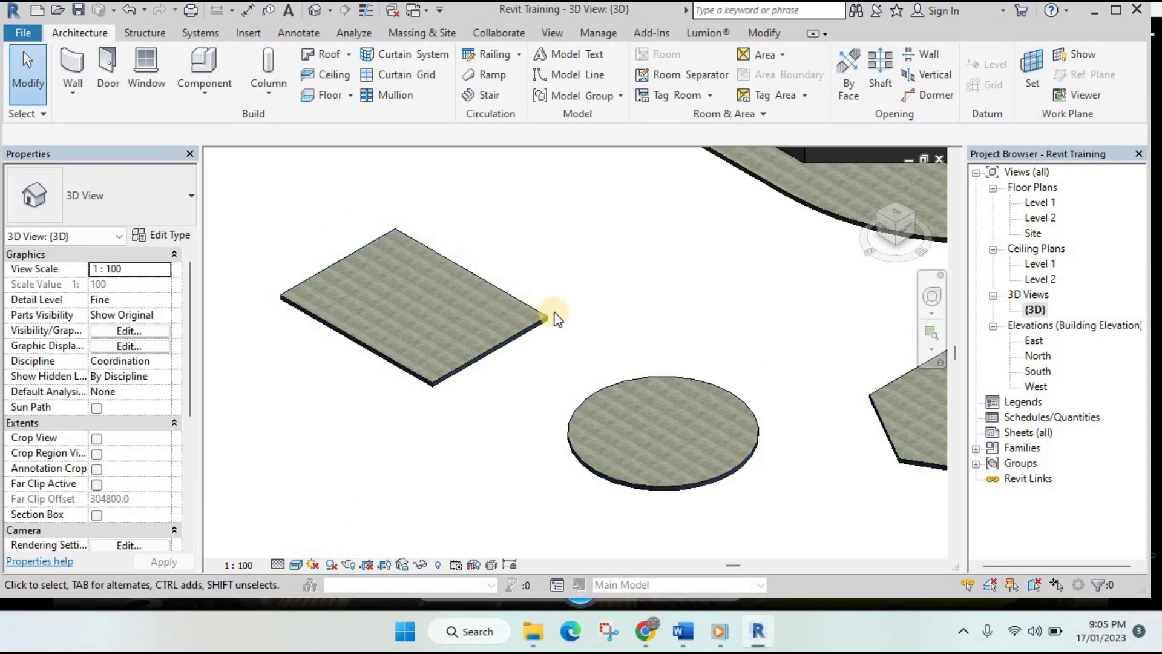
# - Open the rectangular slab's boundary and delete its lower-right corner edge
pyautogui.click(474, 358)
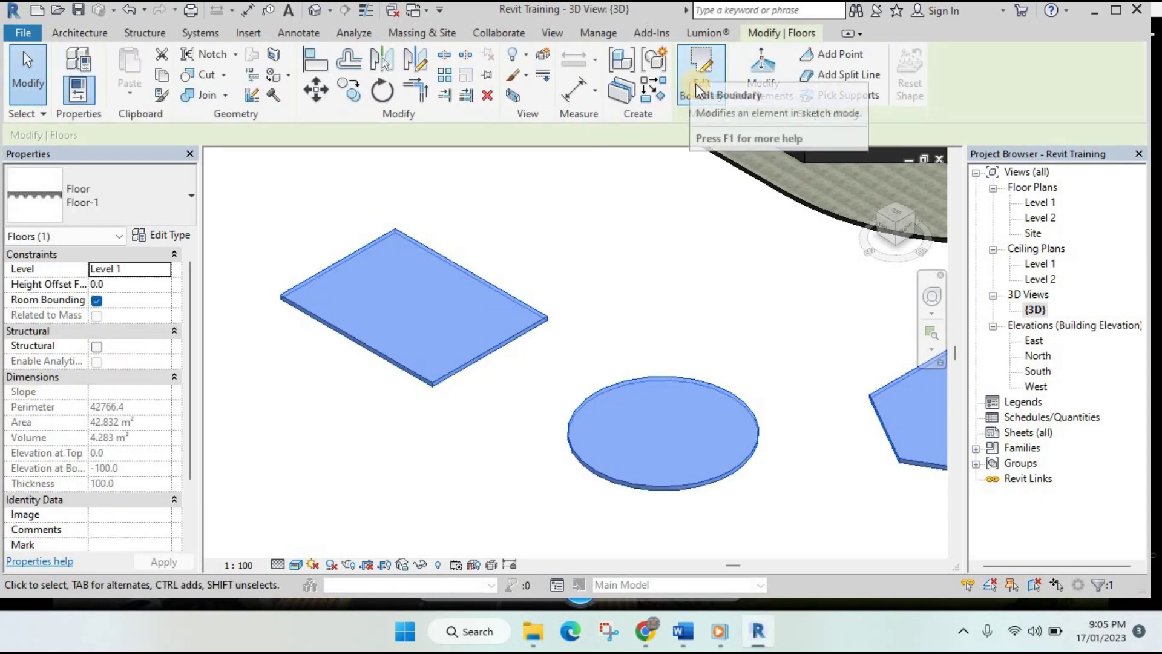
pyautogui.click(699, 81)
pyautogui.click(466, 365)
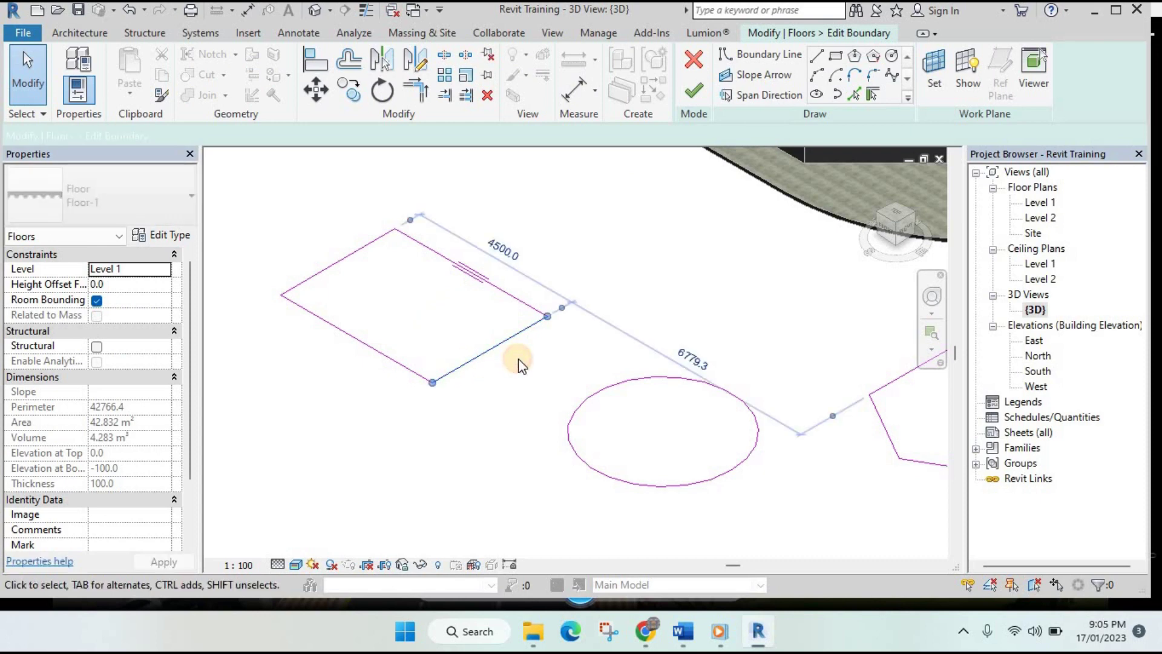
pyautogui.press('Delete')
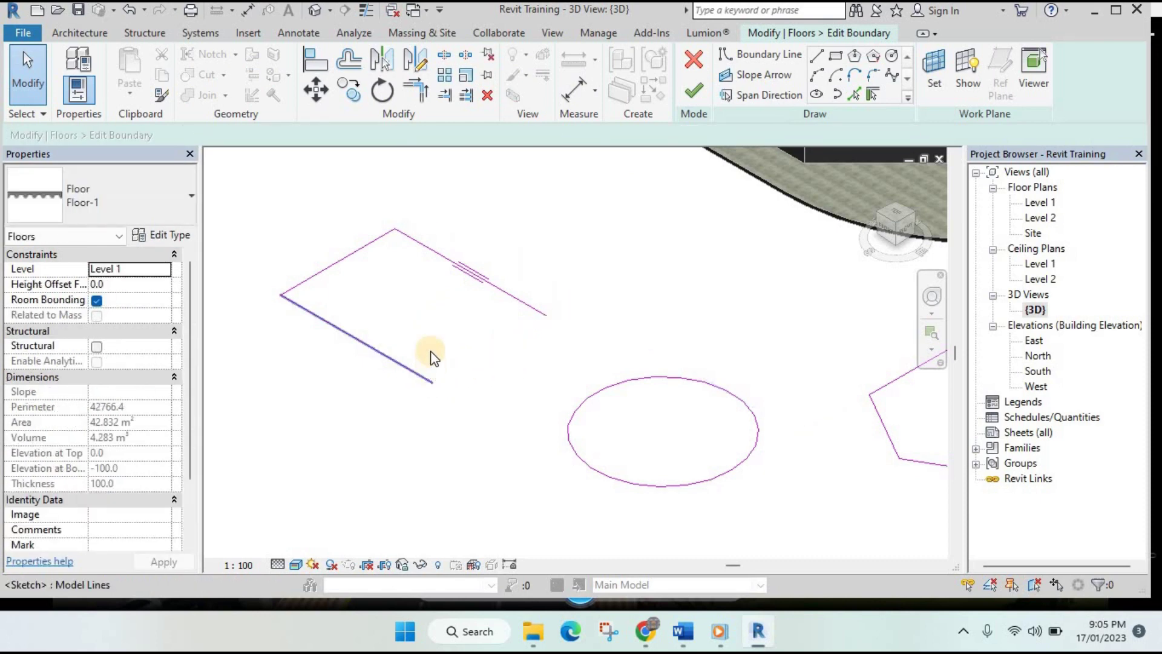
pyautogui.click(431, 385)
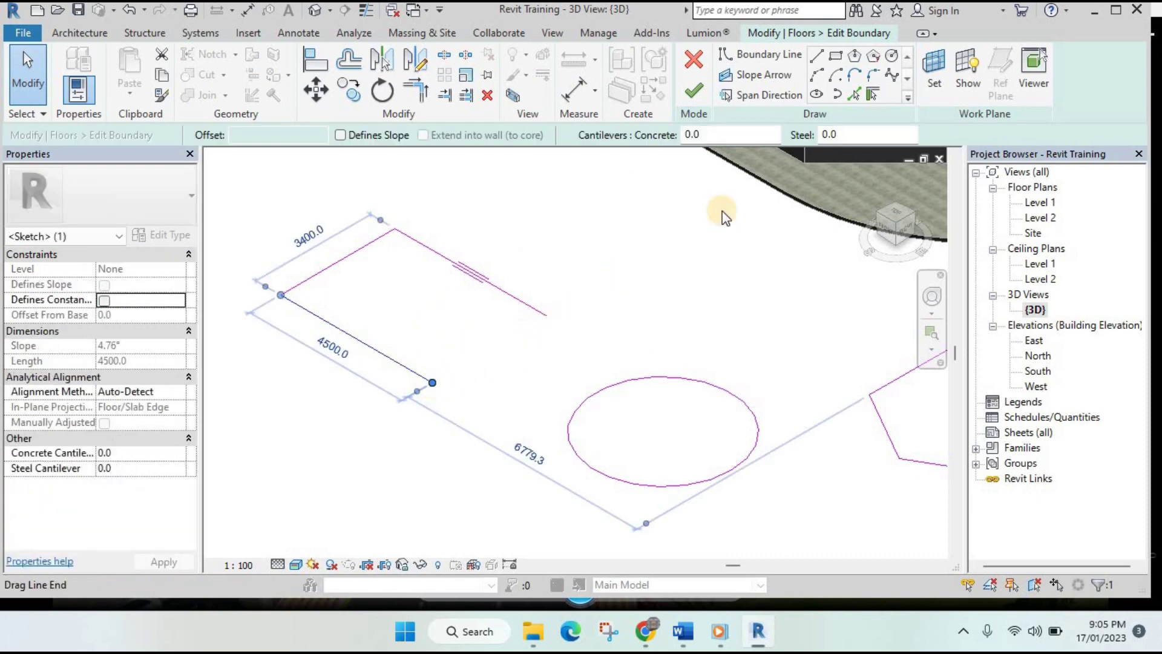
# - Close the corner with an inward Start-End-Radius arc, finish, then reopen the slab boundary
pyautogui.click(816, 74)
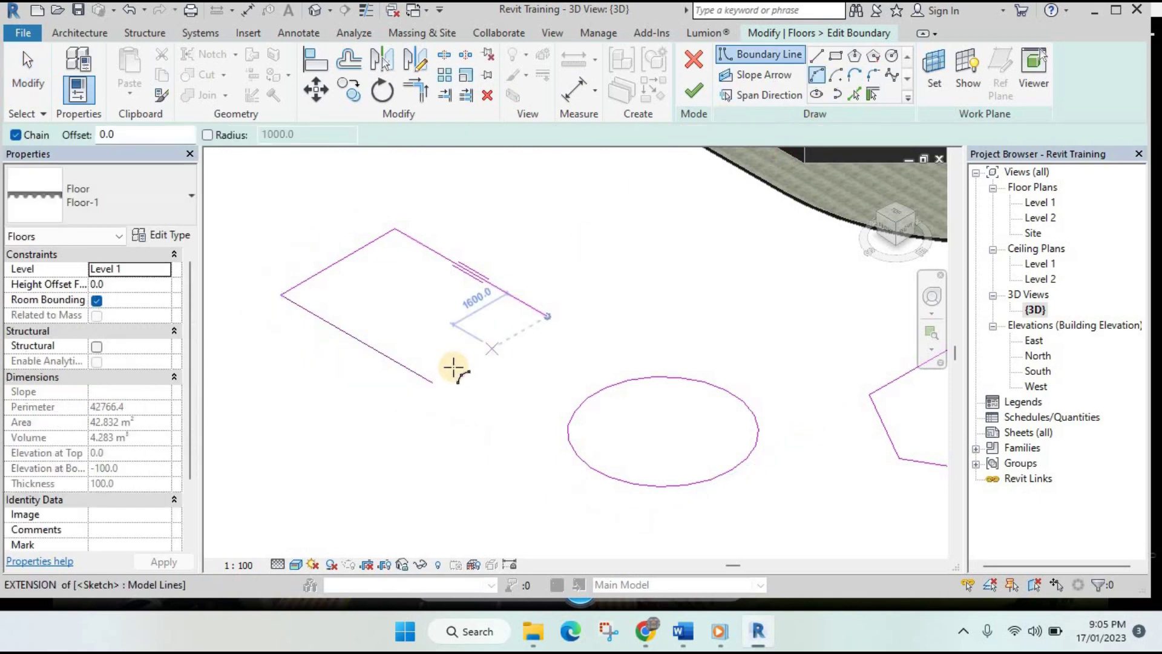
pyautogui.click(433, 382)
pyautogui.click(548, 316)
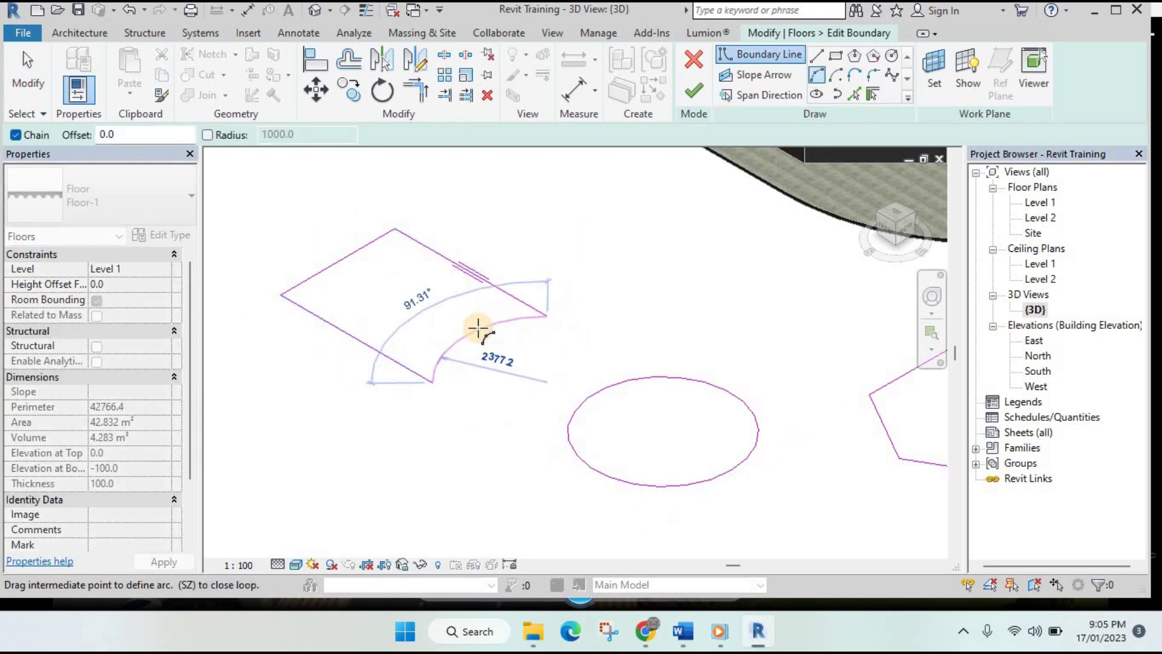
pyautogui.click(466, 324)
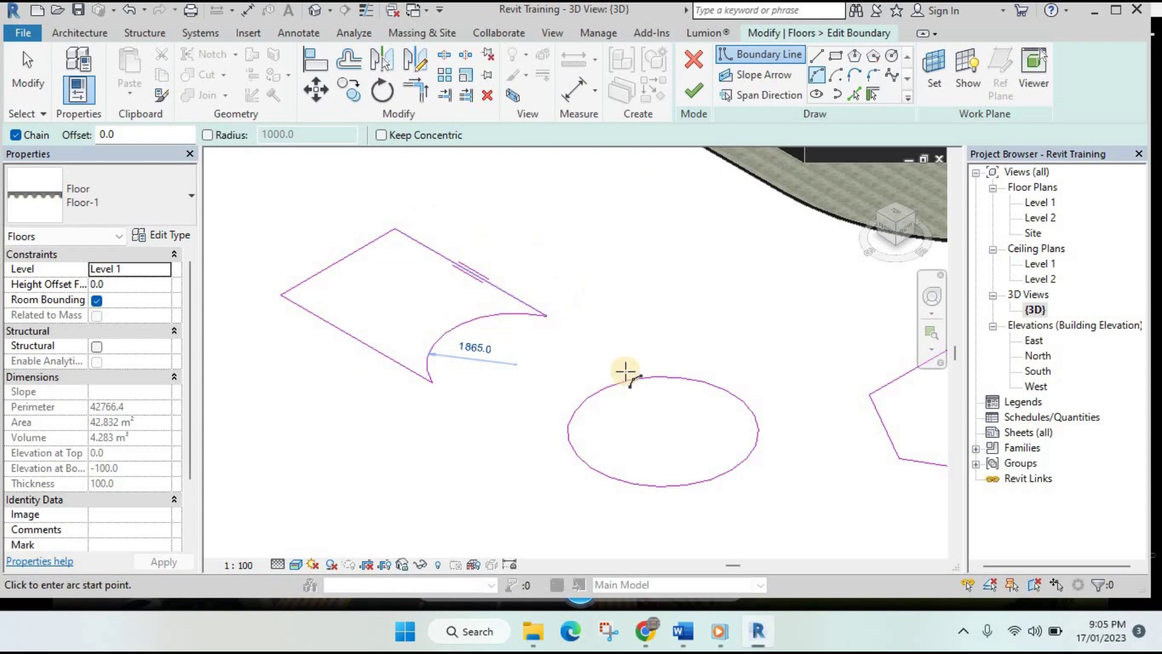
pyautogui.click(693, 97)
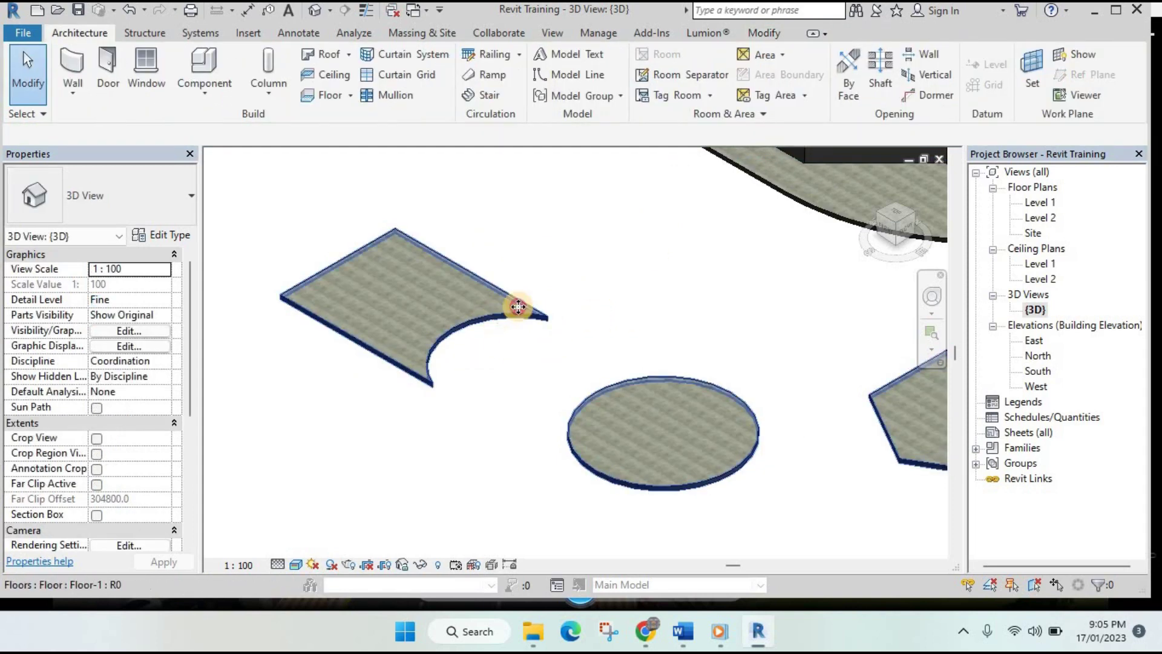
pyautogui.click(519, 306)
pyautogui.click(696, 113)
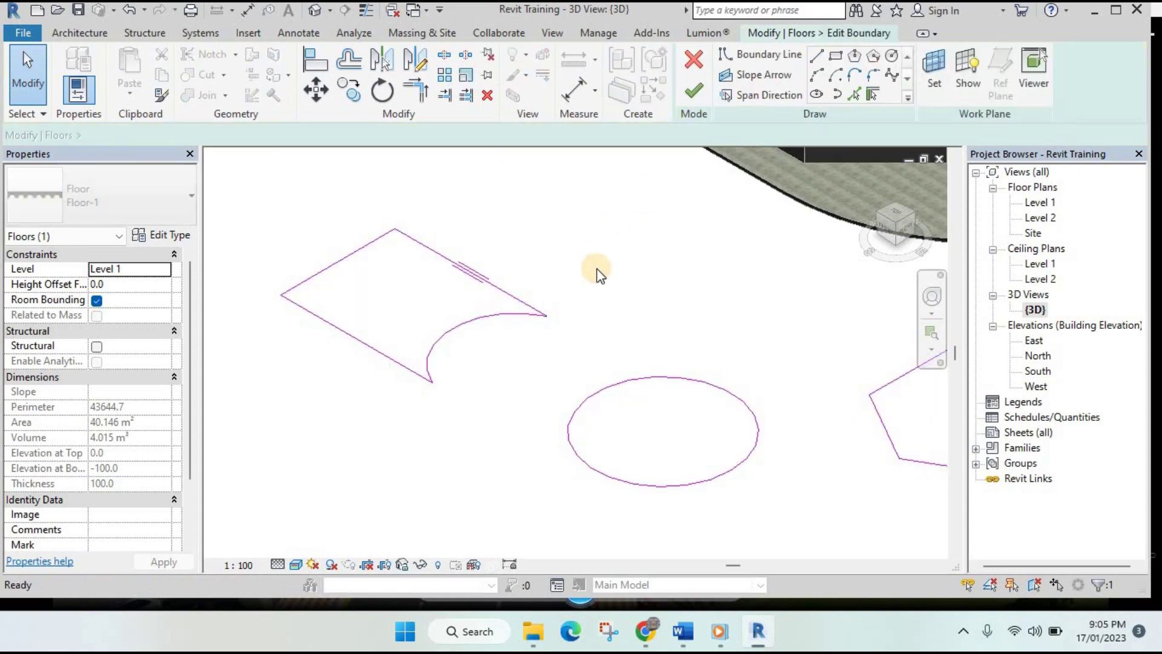
# - Sketch a rectangular opening in the slab; finishing fails with an intersecting-lines error
pyautogui.click(817, 75)
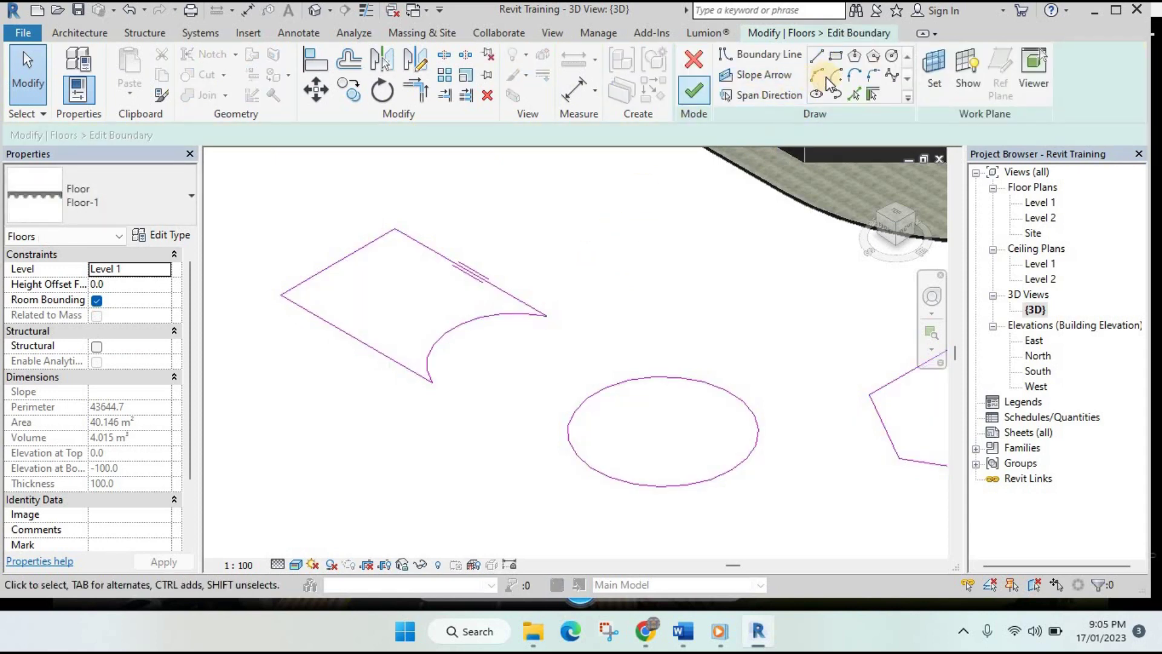
pyautogui.click(836, 59)
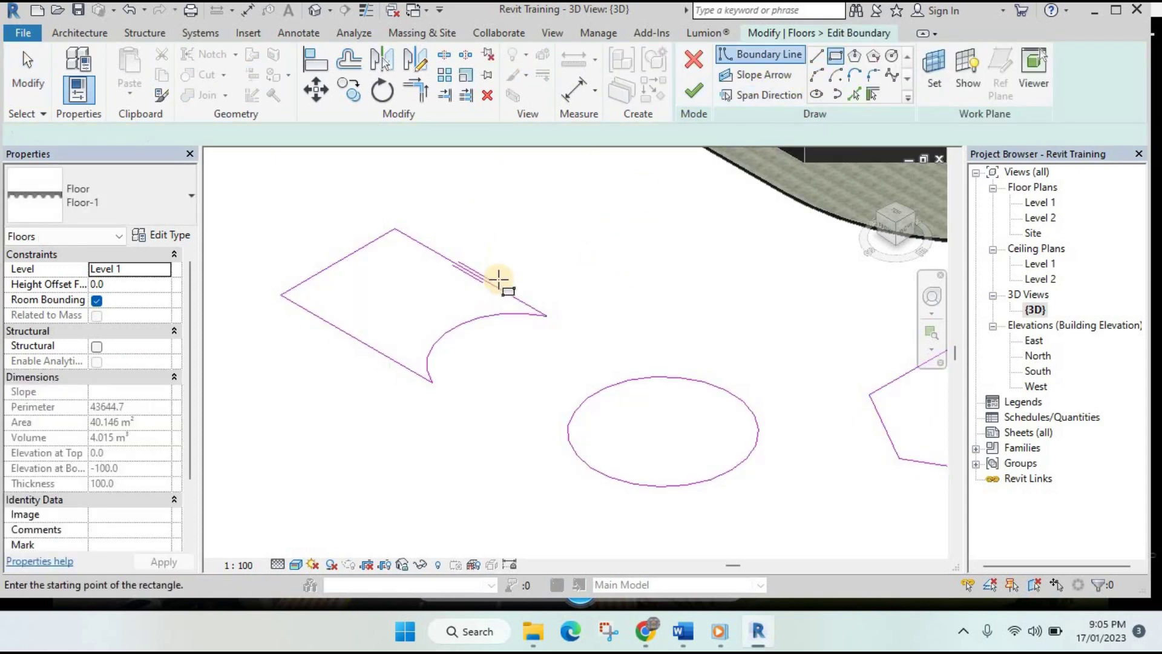
pyautogui.click(503, 297)
pyautogui.click(532, 354)
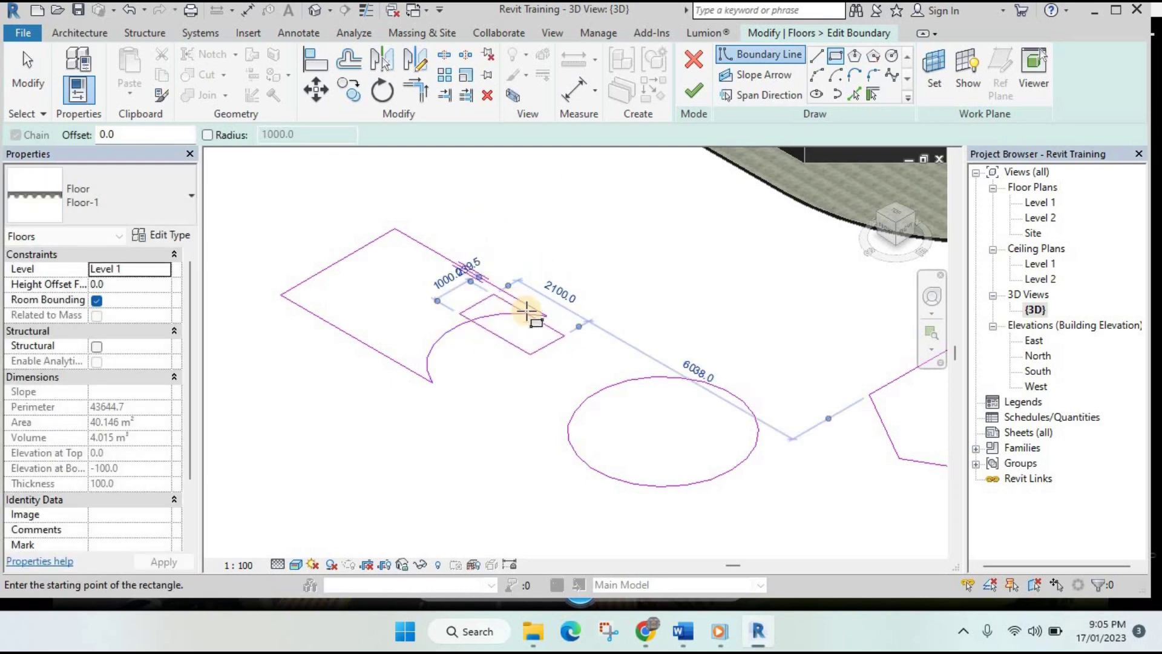
pyautogui.click(694, 94)
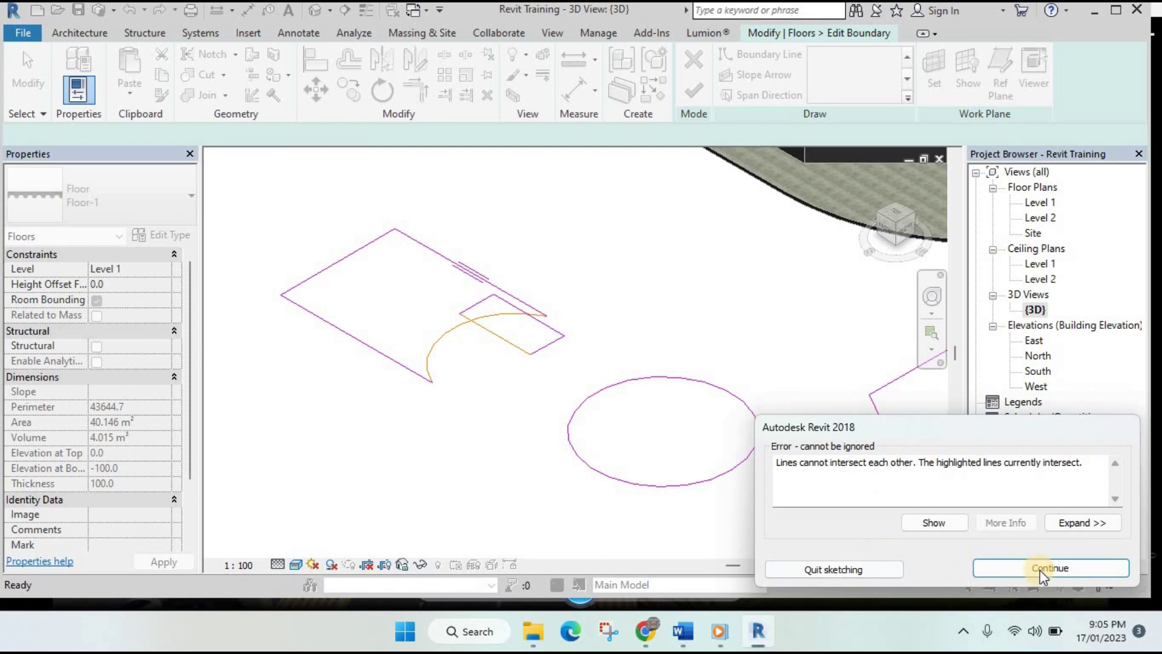
pyautogui.click(1040, 569)
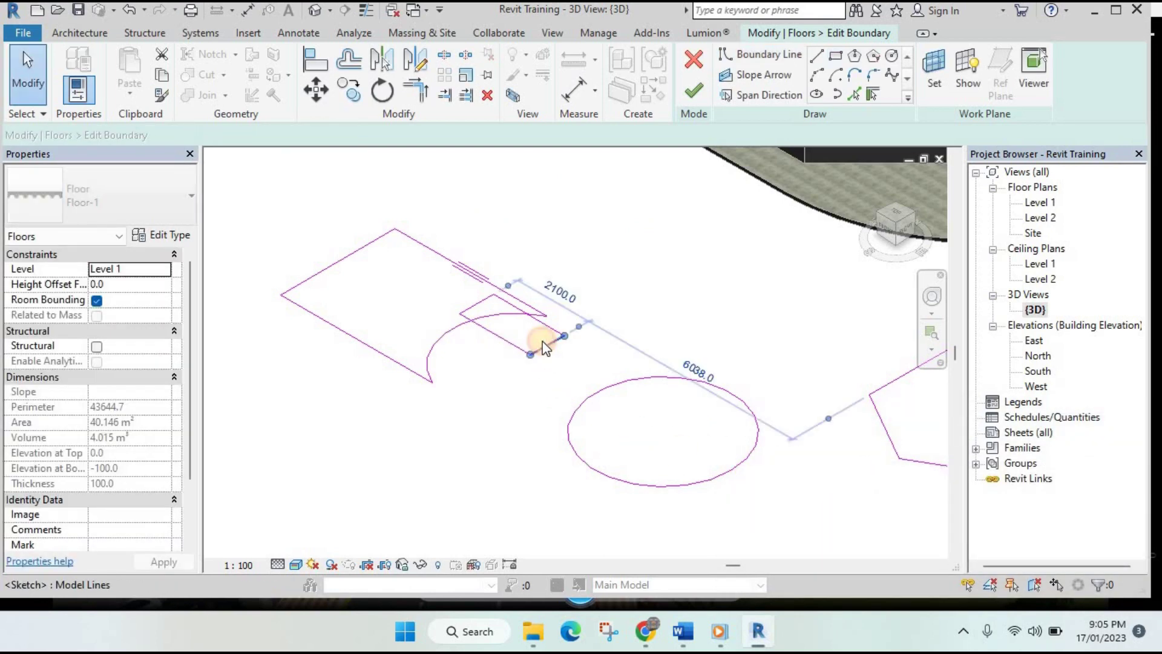
# - Delete all lines of the misplaced rectangular opening
pyautogui.click(545, 348)
pyautogui.click(550, 326)
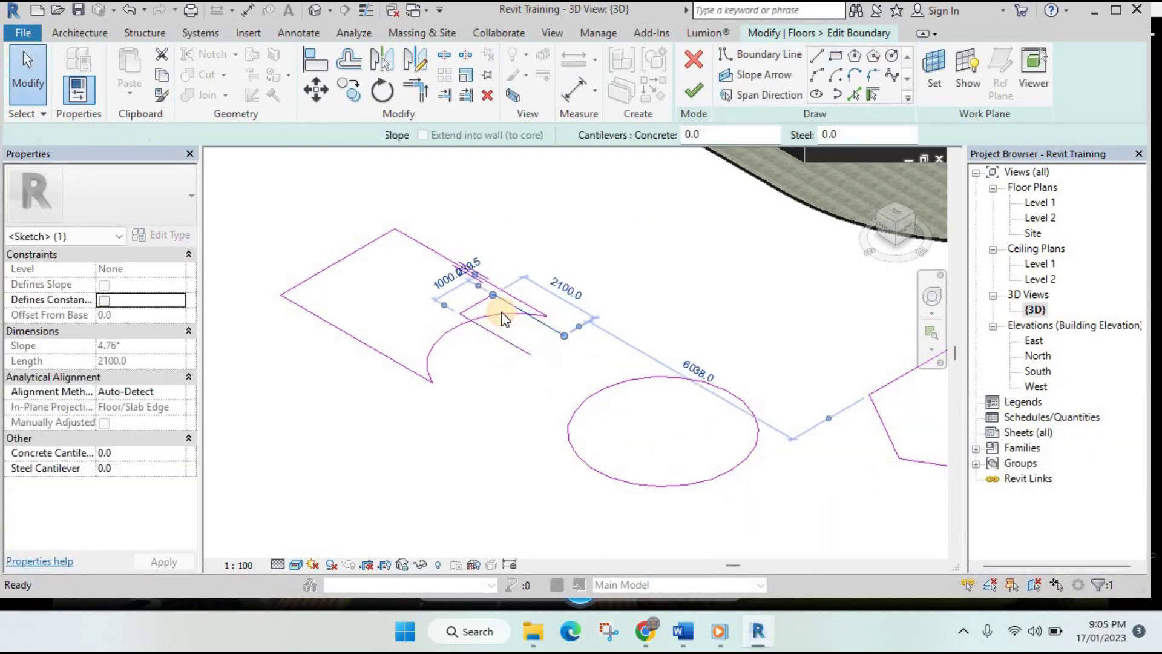
pyautogui.press('Delete')
pyautogui.click(481, 321)
pyautogui.press('Delete')
pyautogui.press('Delete')
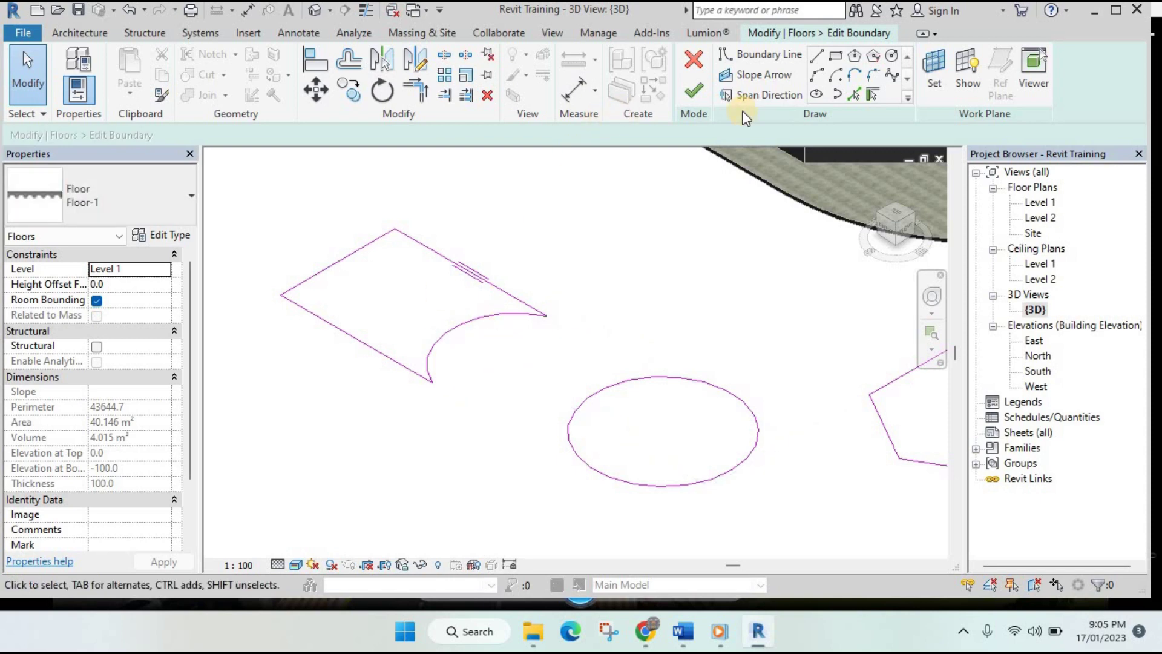
# - Draw a circular hole near the slab's upper corner and finish, leaving about 39.0 m²
pyautogui.click(889, 56)
pyautogui.click(382, 273)
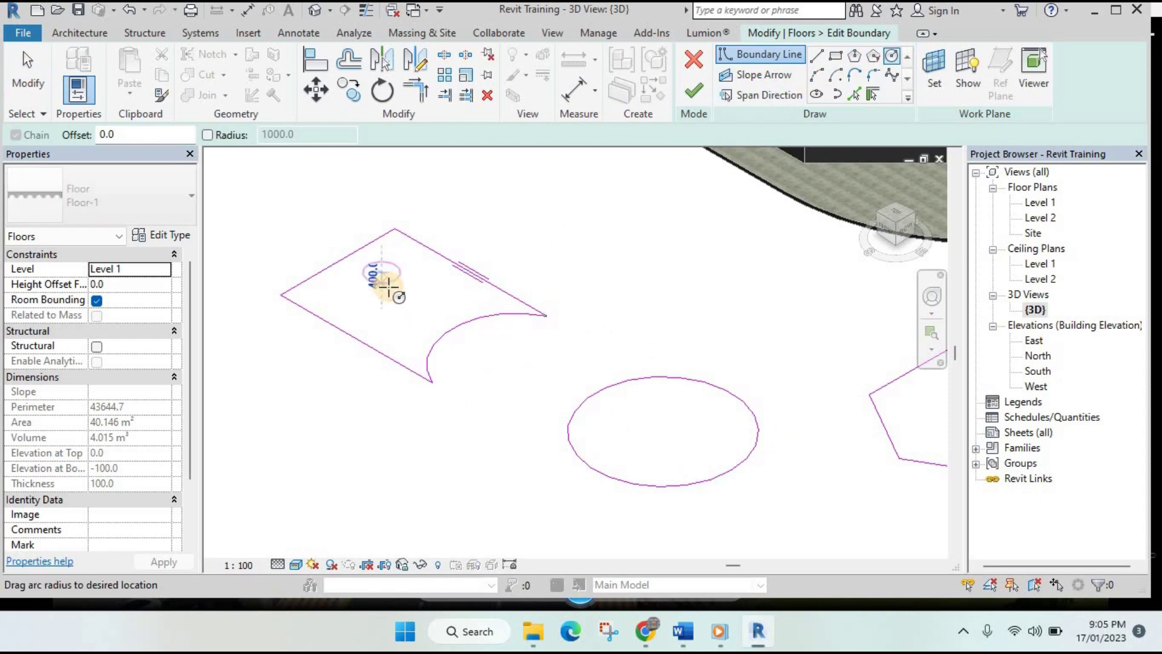
pyautogui.click(371, 255)
pyautogui.scroll(2, 367, 252)
pyautogui.press('Escape')
pyautogui.press('Escape')
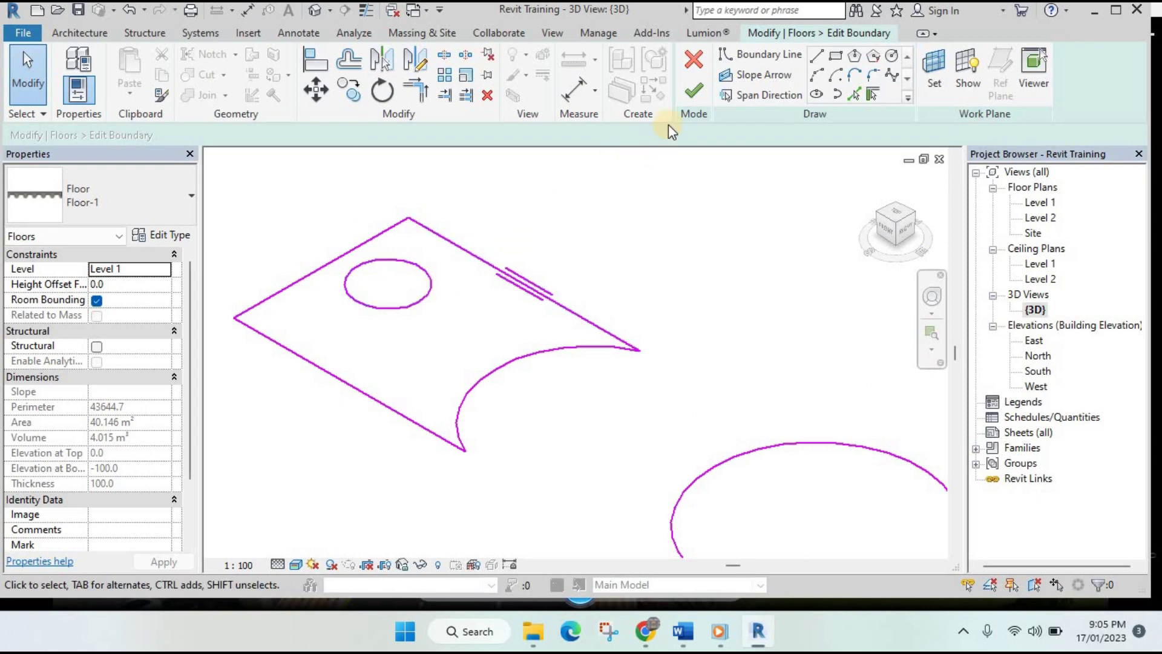
pyautogui.click(686, 94)
pyautogui.scroll(-2, 423, 363)
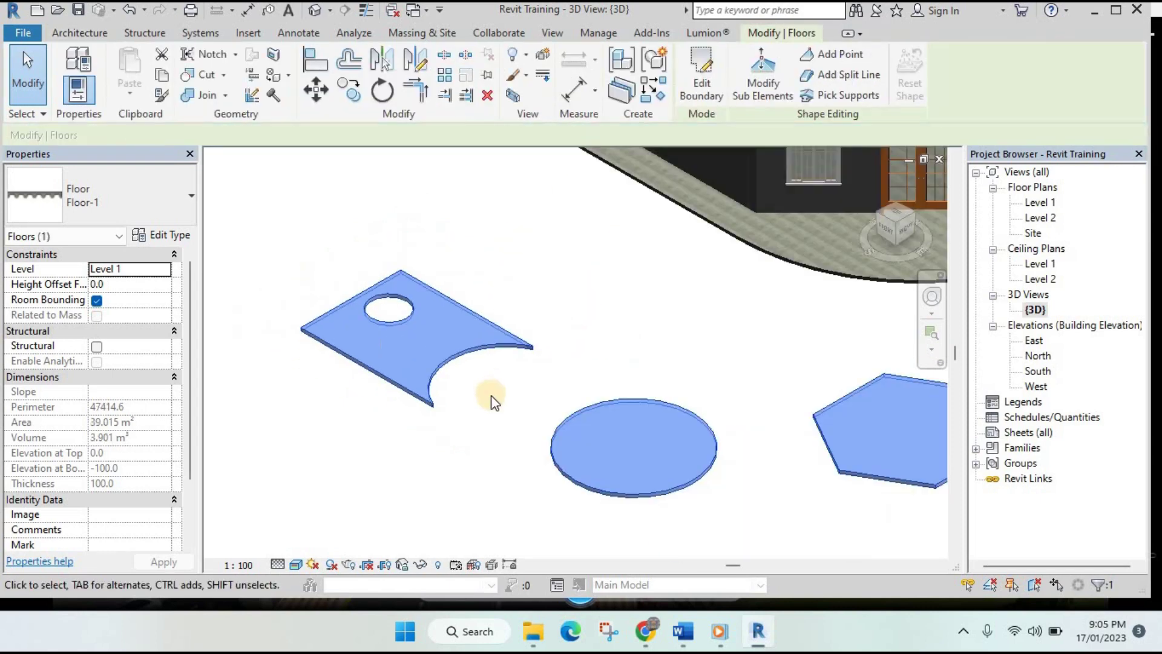
pyautogui.click(440, 394)
pyautogui.scroll(-2, 434, 313)
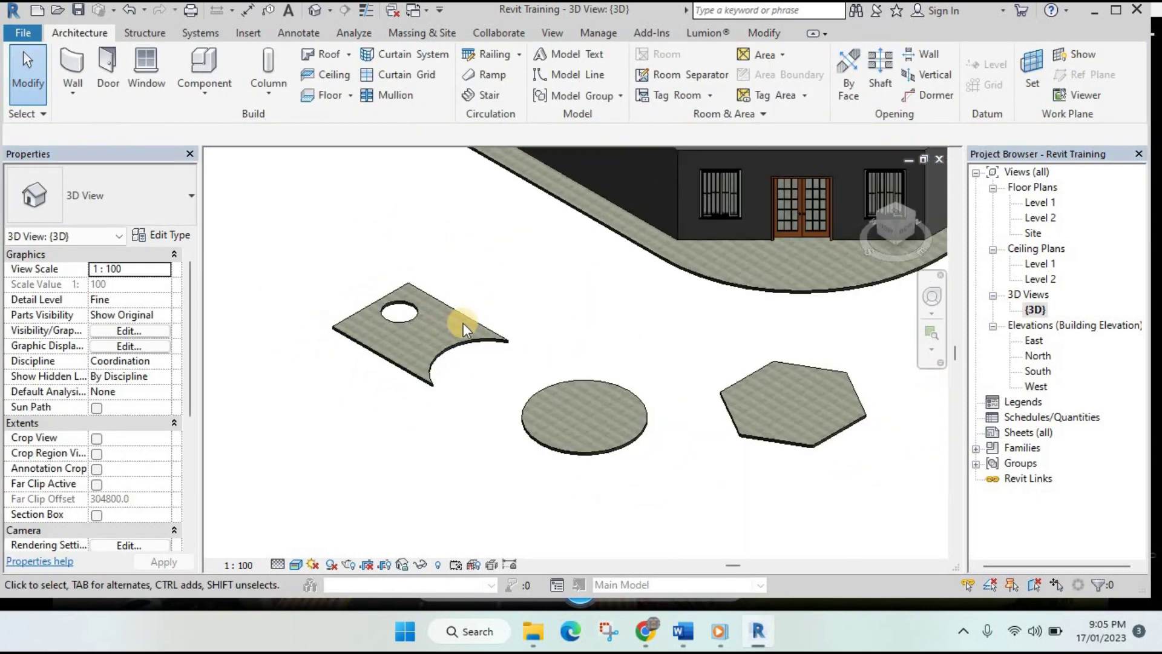
pyautogui.scroll(-1, 483, 324)
pyautogui.moveTo(483, 411); pyautogui.dragTo(380, 332, button='middle')
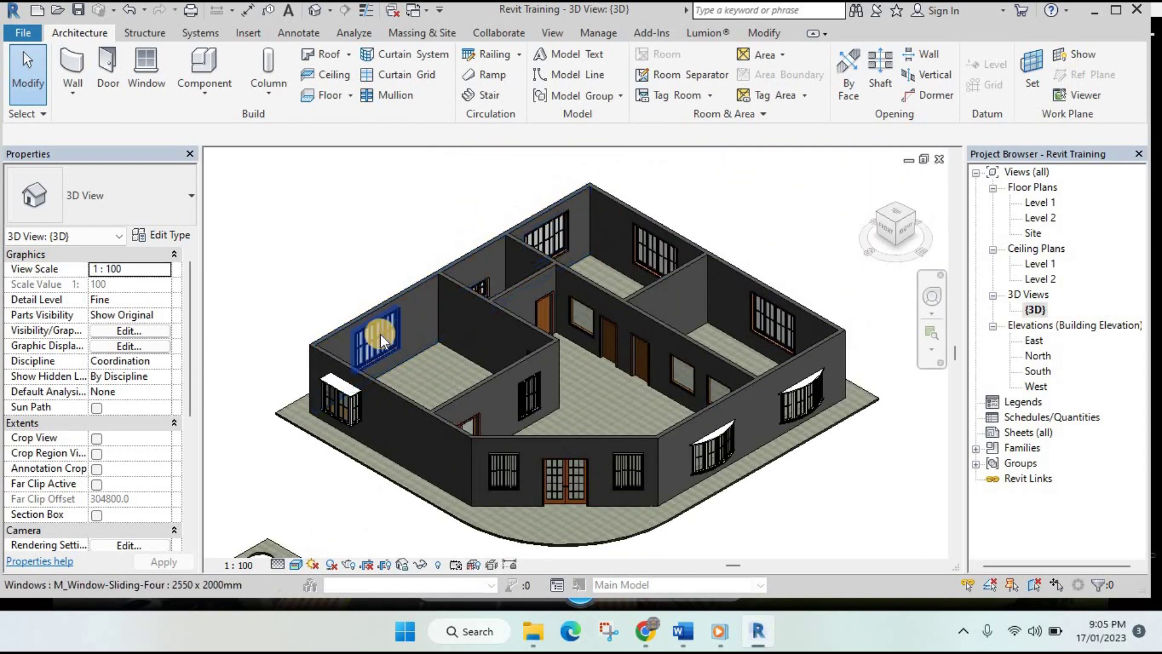
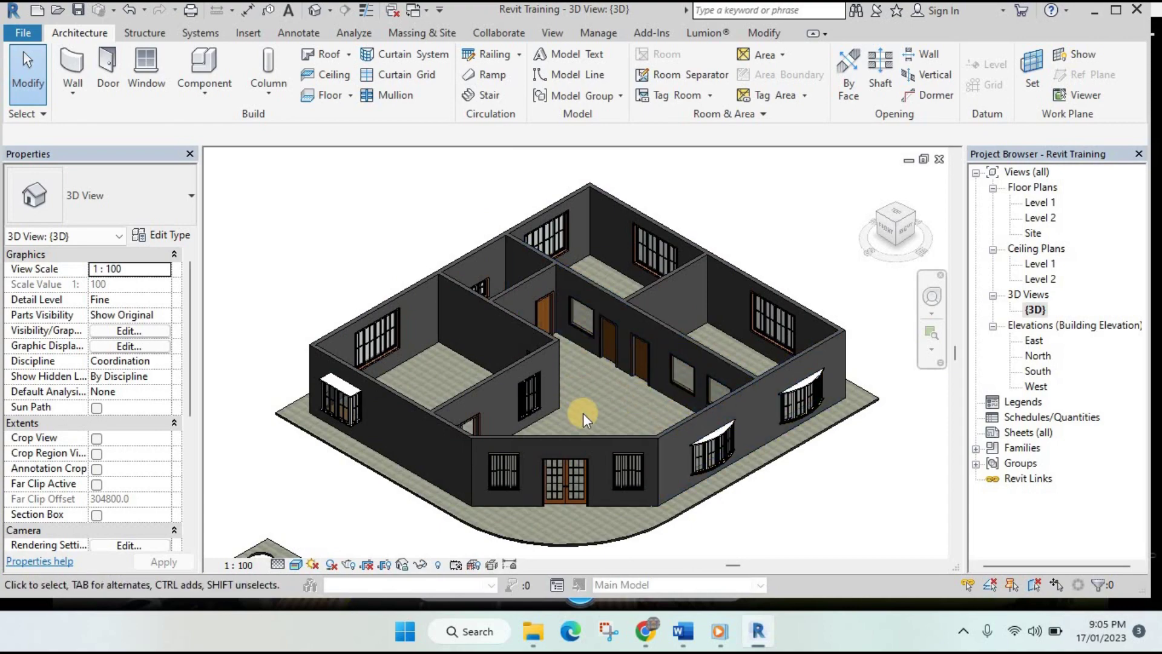
# - Delete the three loose trial floor slabs beside the house, then open the Level 1 floor plan
pyautogui.moveTo(582, 413); pyautogui.dragTo(626, 237, button='middle')
pyautogui.moveTo(285, 429); pyautogui.dragTo(360, 413, button='middle')
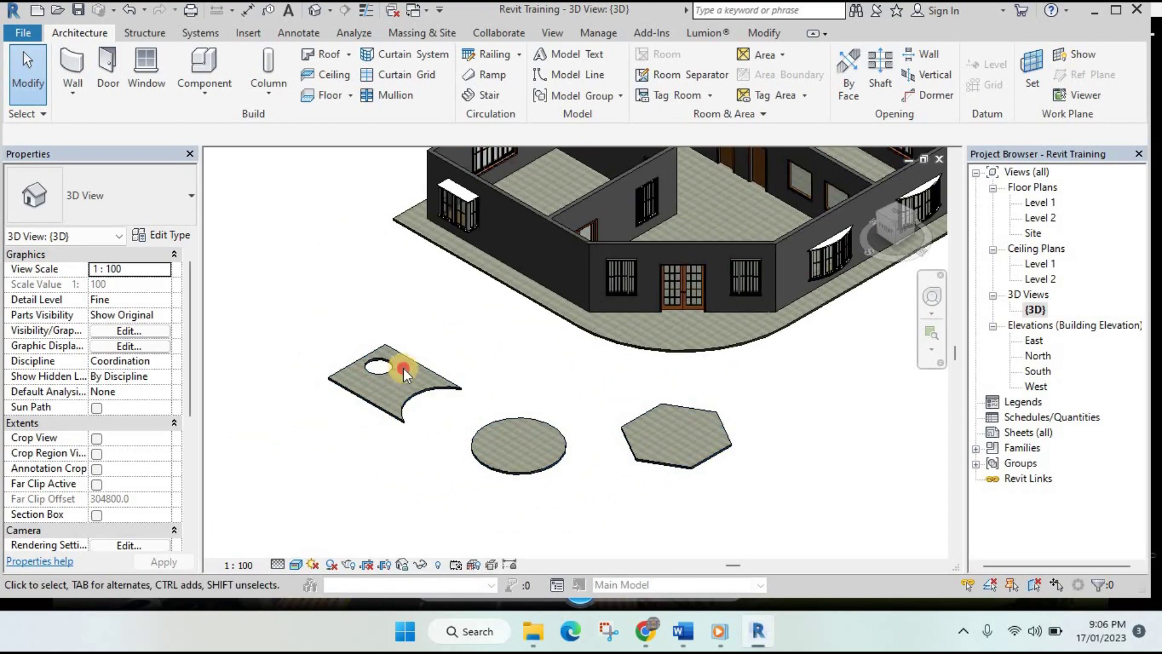
pyautogui.click(380, 404)
pyautogui.press('Delete')
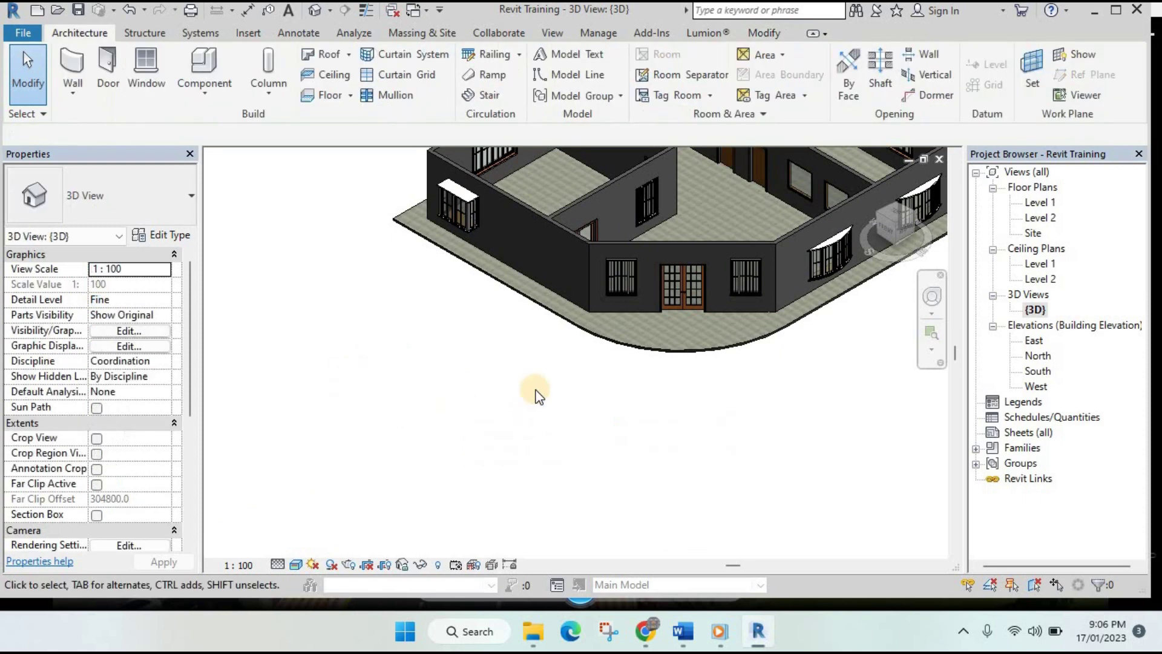
pyautogui.keyDown('shift'); pyautogui.moveTo(540, 344); pyautogui.dragTo(442, 286, button='middle'); pyautogui.keyUp('shift')
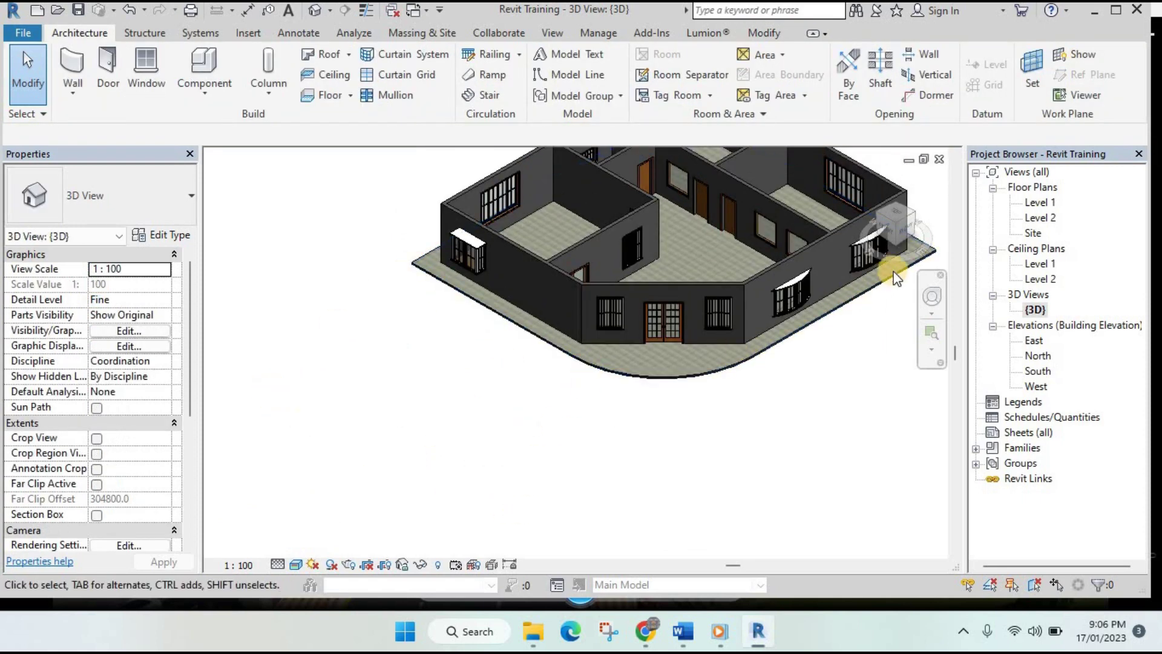
pyautogui.doubleClick(1036, 203)
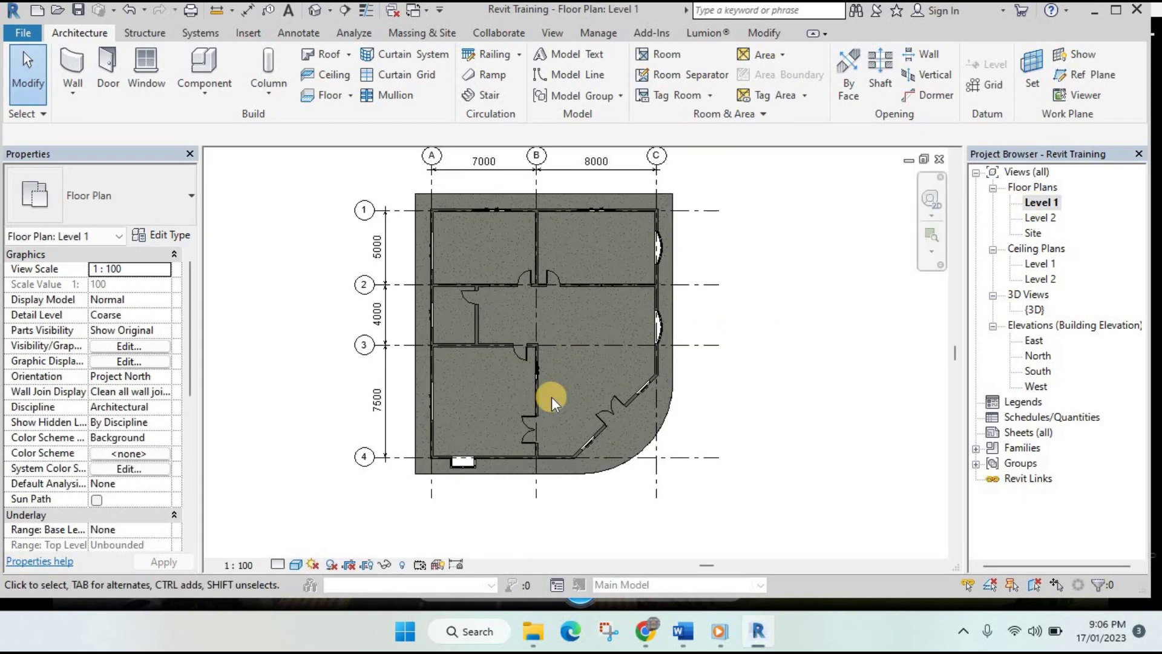
# - Create a rectangular Generic Floor - 400mm slab extending below the house's south edge on Level 1
pyautogui.moveTo(551, 397); pyautogui.dragTo(539, 303, button='middle')
pyautogui.click(93, 198)
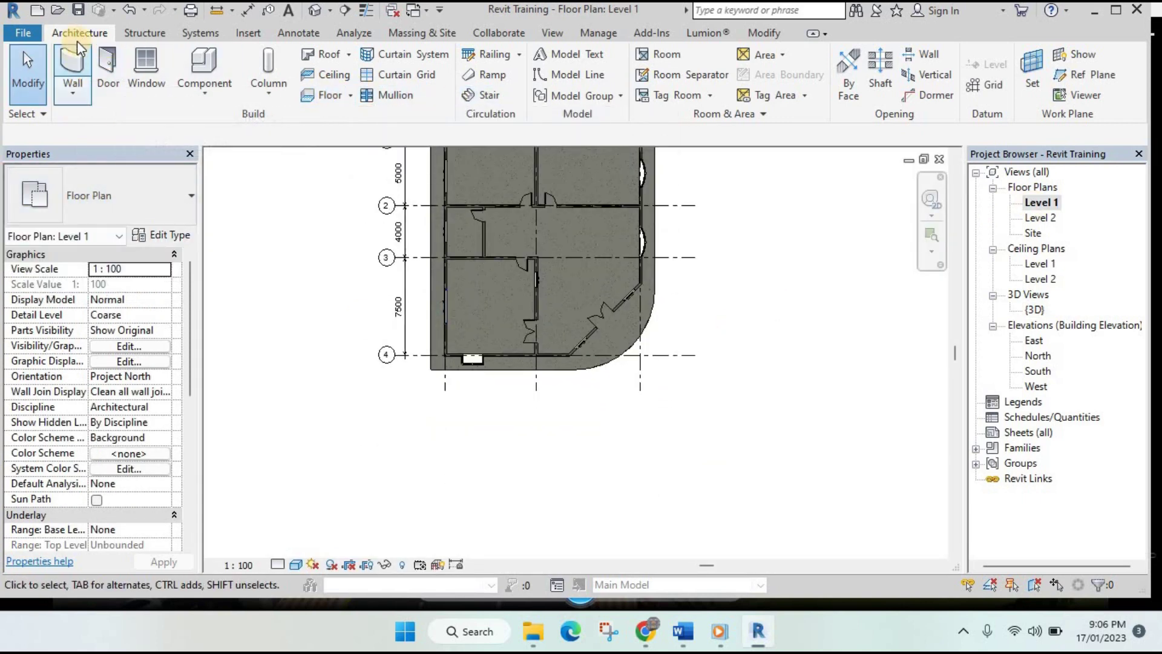
pyautogui.click(351, 96)
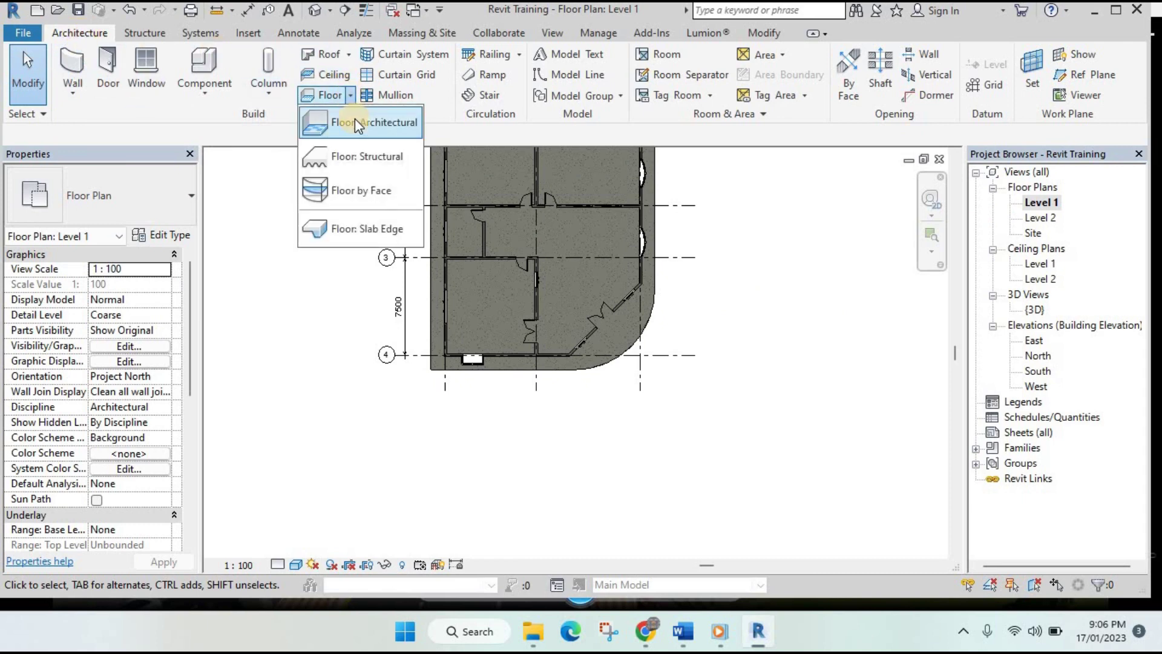
pyautogui.click(354, 121)
pyautogui.click(183, 199)
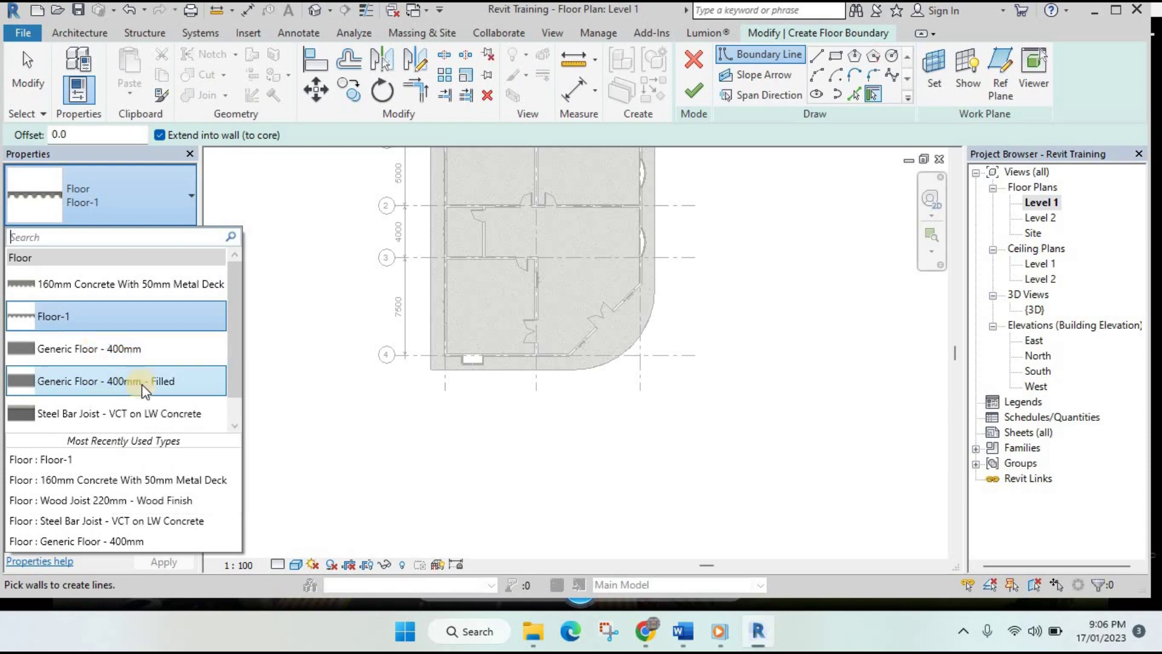
pyautogui.click(89, 349)
pyautogui.scroll(3, 424, 387)
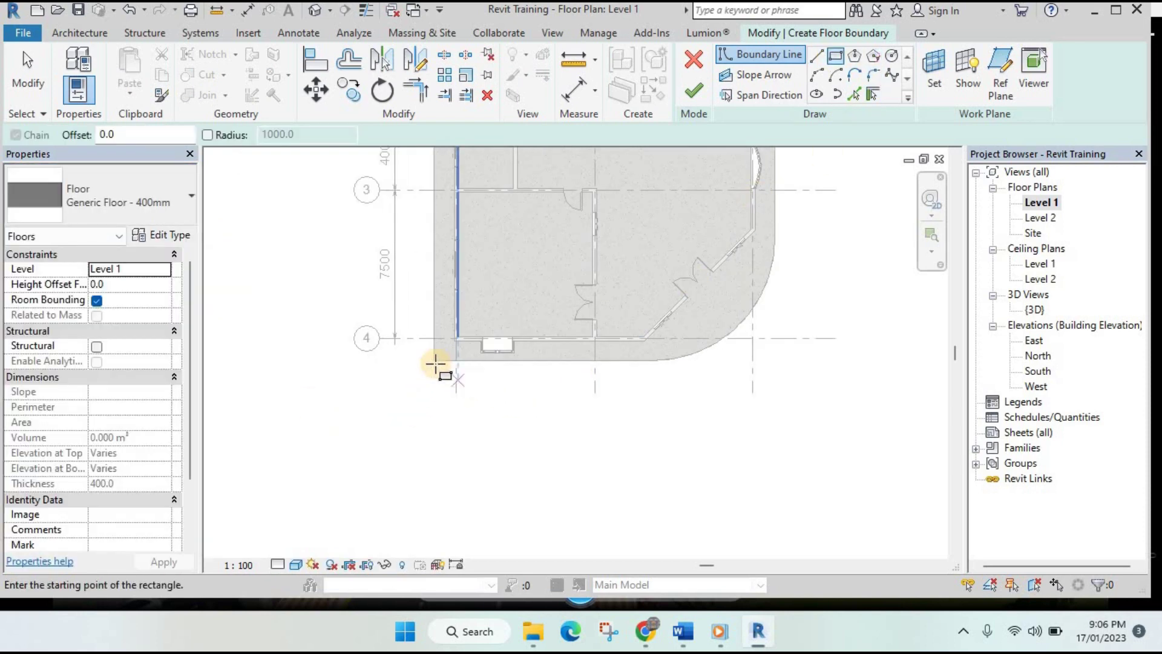
pyautogui.click(430, 359)
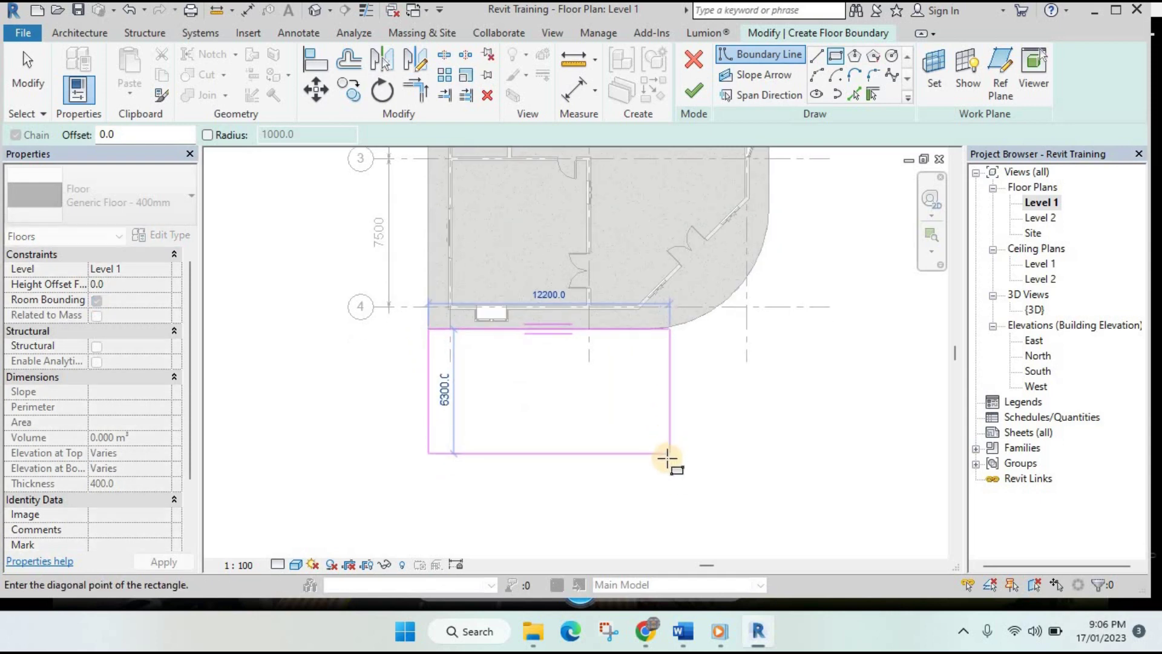
pyautogui.click(724, 478)
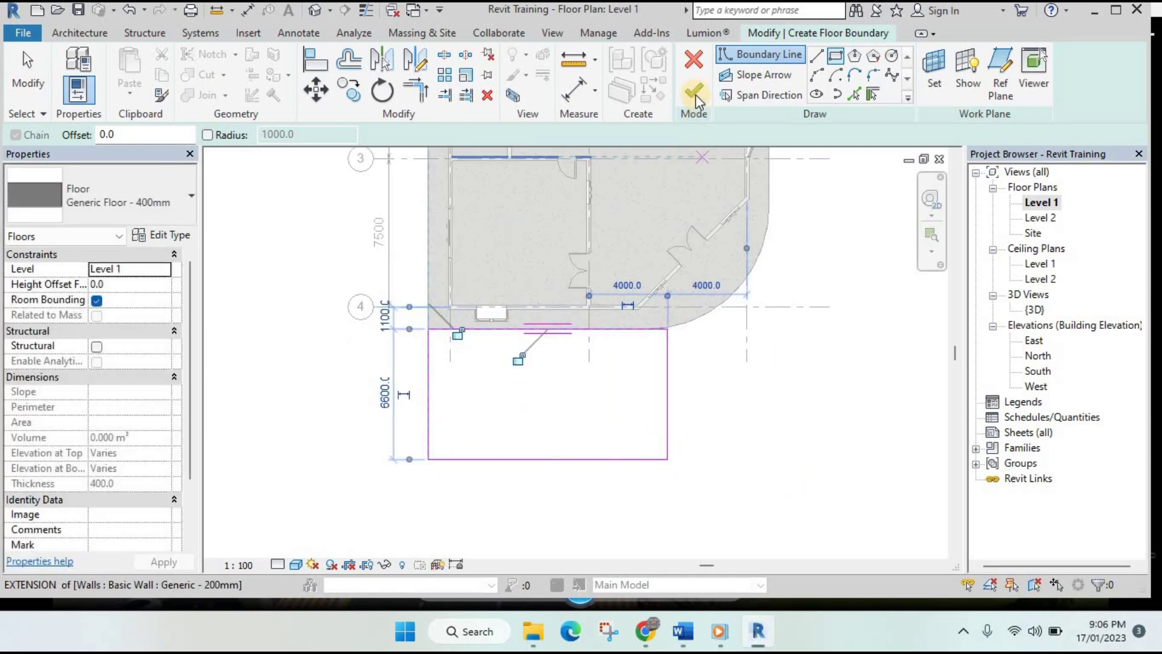
pyautogui.click(693, 91)
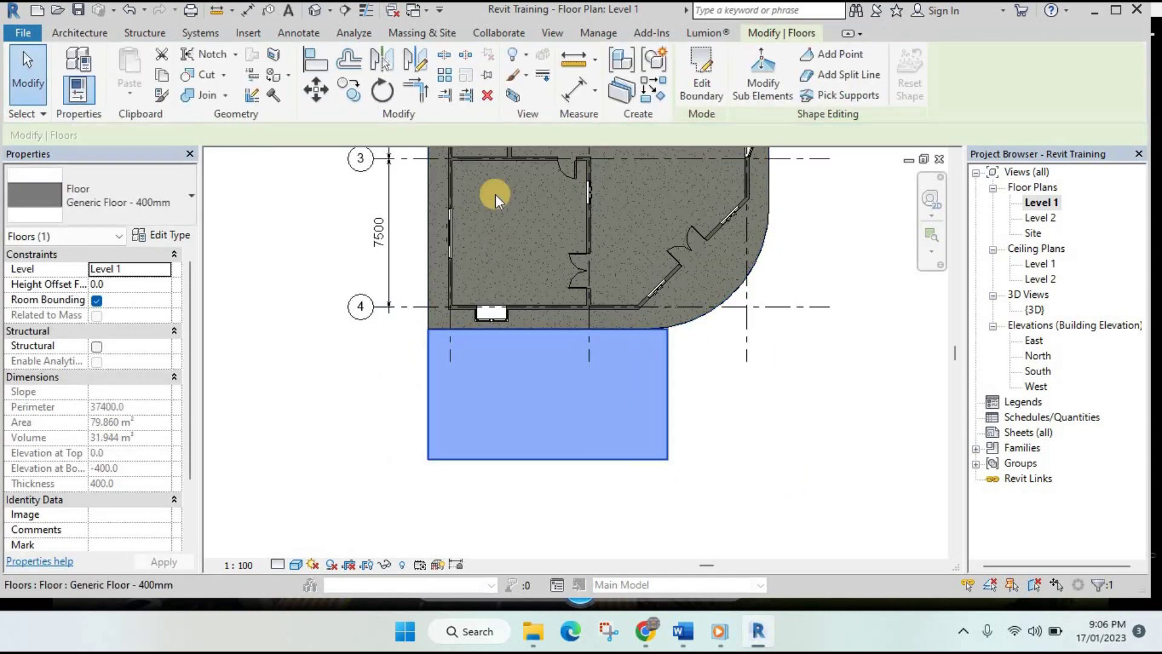
# - Check the new 400mm slab in 3D and reopen its boundary sketch in the Level 1 plan
pyautogui.doubleClick(1036, 309)
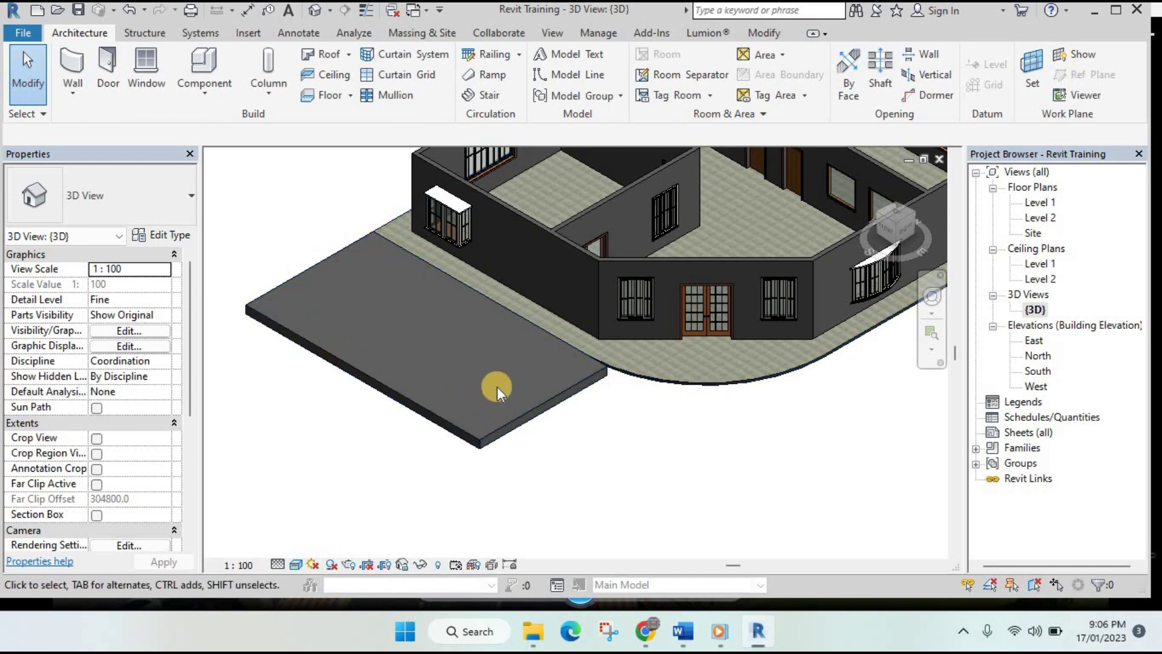
pyautogui.click(532, 398)
pyautogui.click(700, 82)
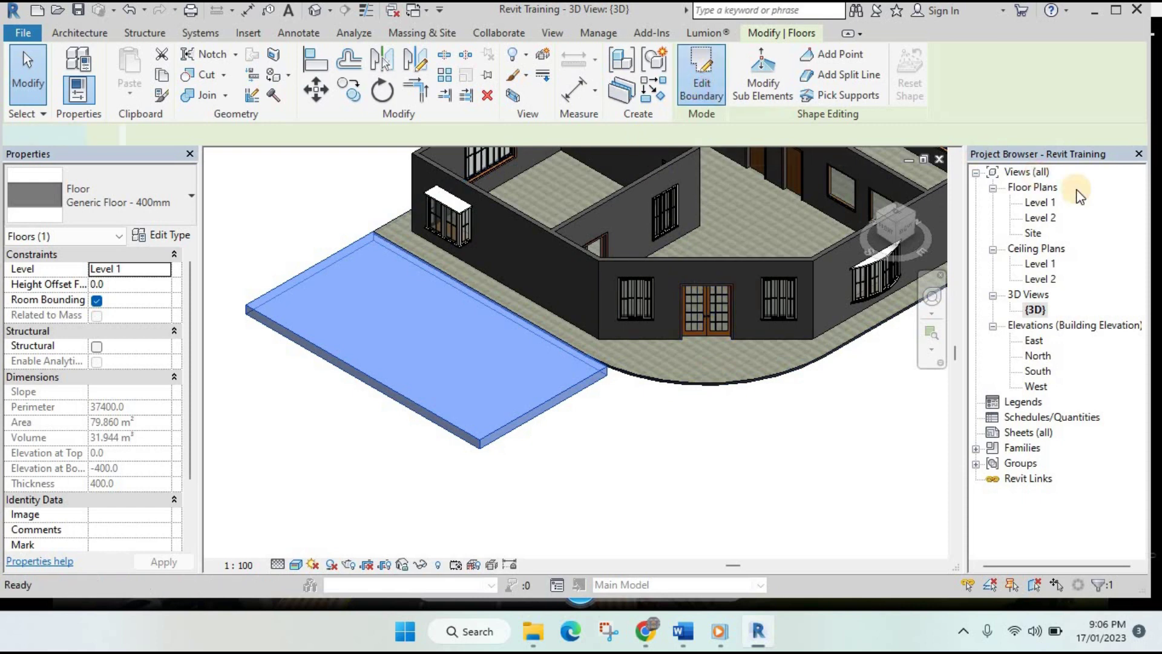
pyautogui.doubleClick(1040, 203)
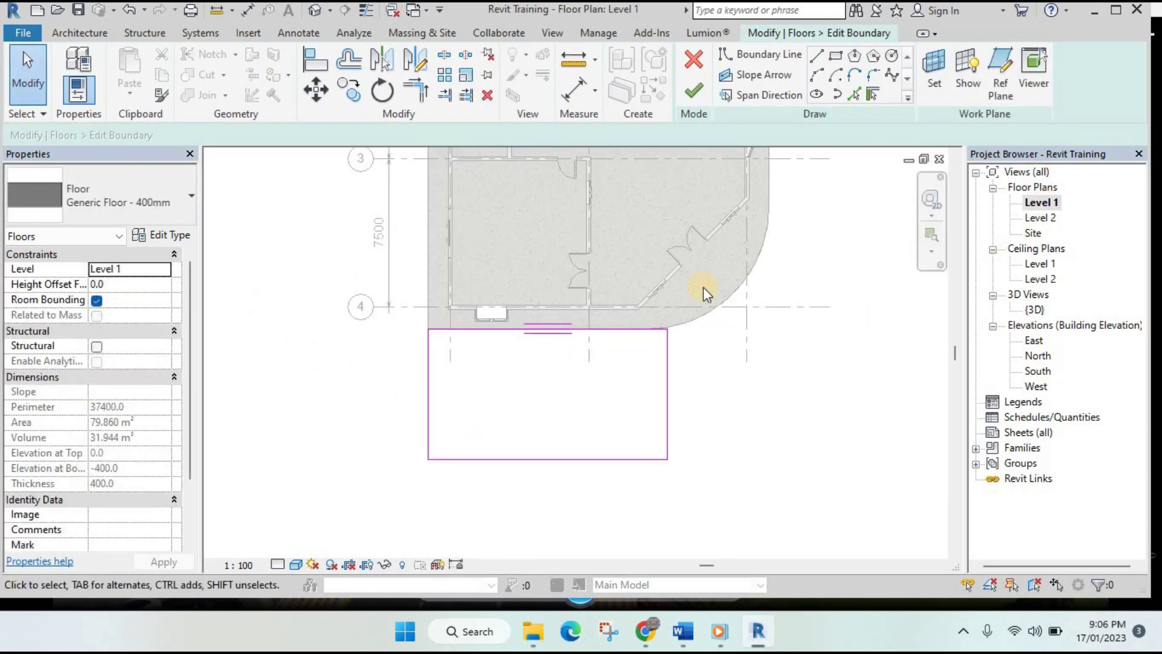
# - Draw an inner rectangle inside the slab boundary and delete its left and right edges
pyautogui.scroll(2, 599, 327)
pyautogui.scroll(2, 472, 375)
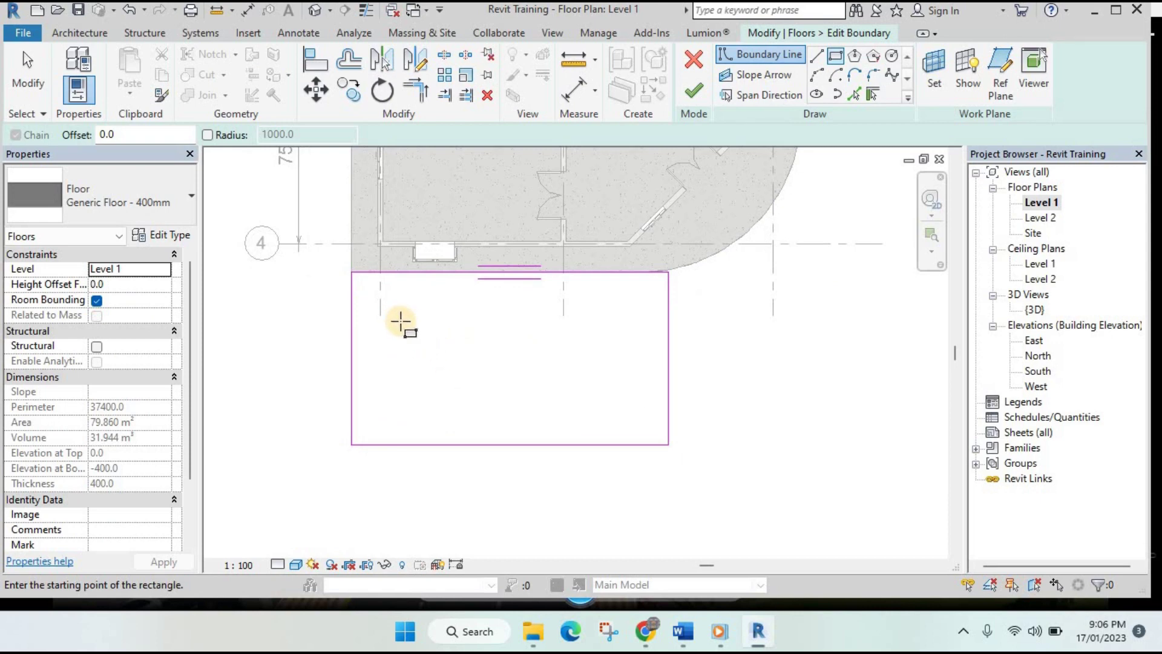
pyautogui.click(424, 322)
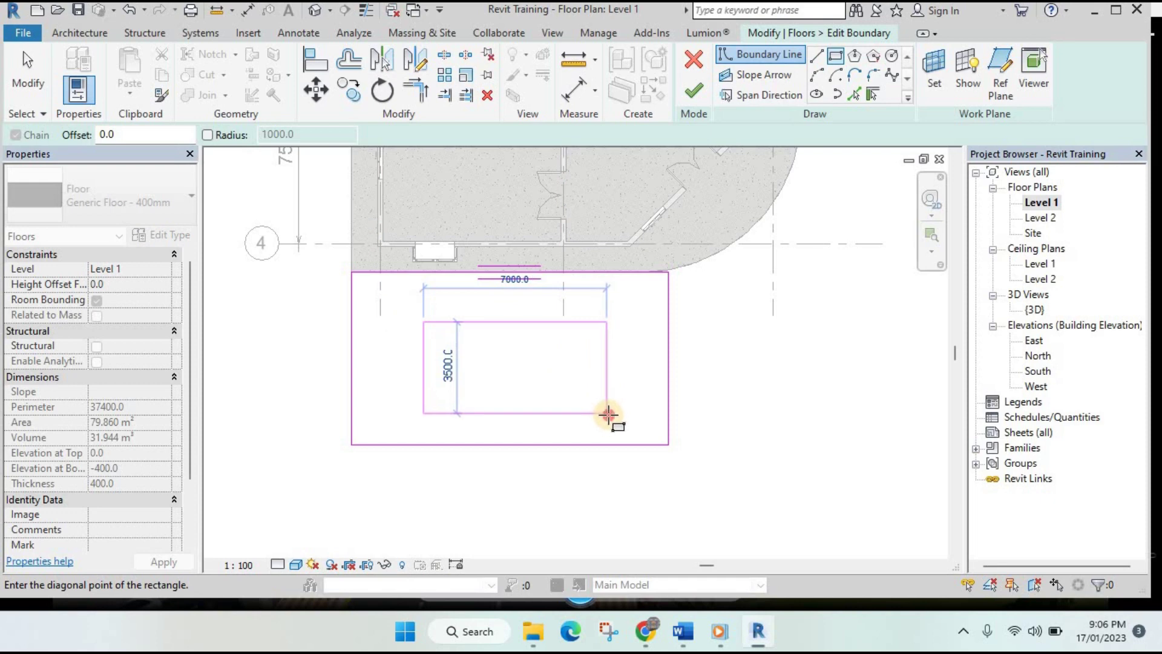
pyautogui.click(607, 413)
pyautogui.press('Escape')
pyautogui.press('Escape')
pyautogui.click(607, 372)
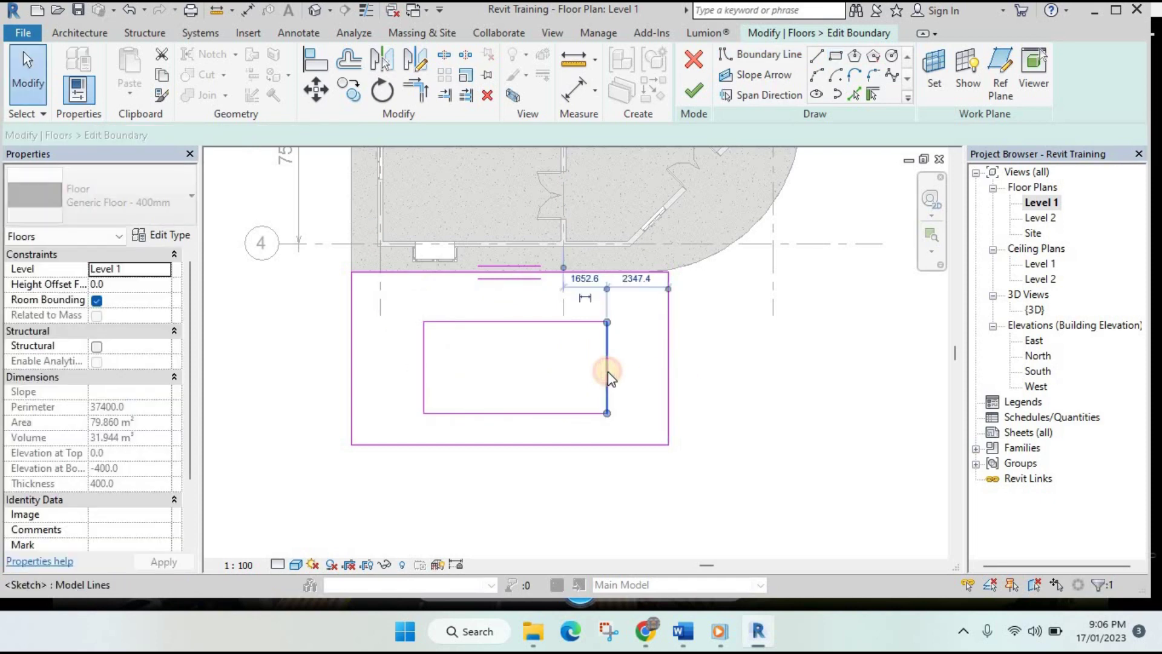
pyautogui.press('Delete')
pyautogui.click(424, 371)
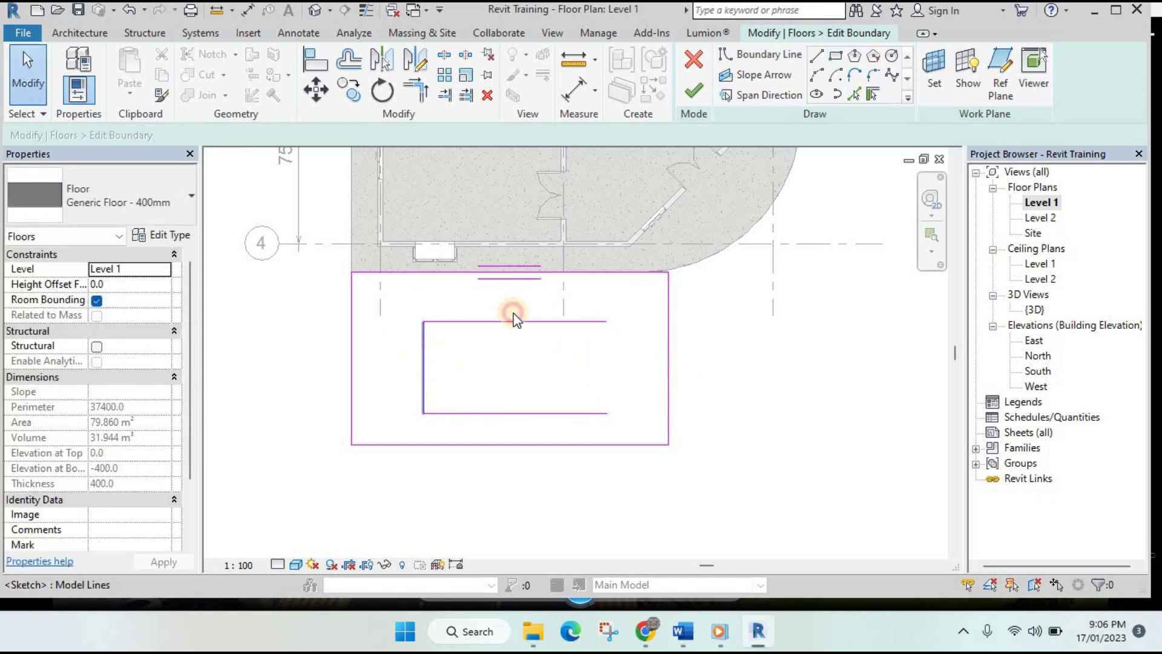
pyautogui.press('Delete')
# - Join the remaining line ends with semicircular arcs on the right and left sides
pyautogui.click(607, 320)
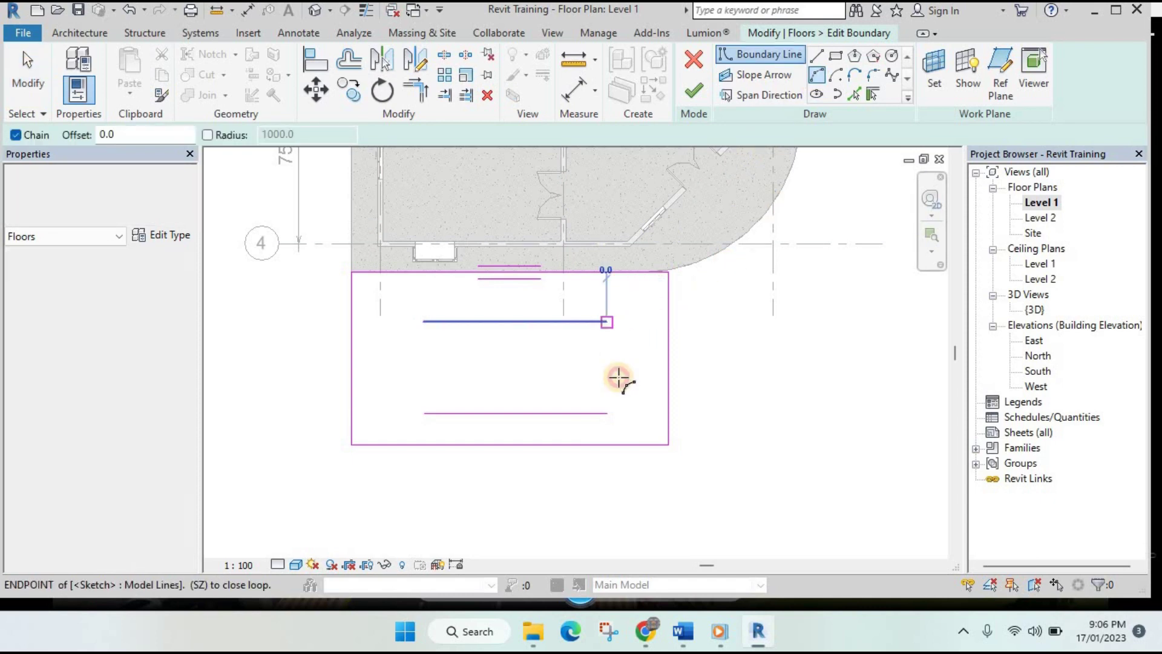
pyautogui.click(607, 414)
pyautogui.scroll(2, 633, 368)
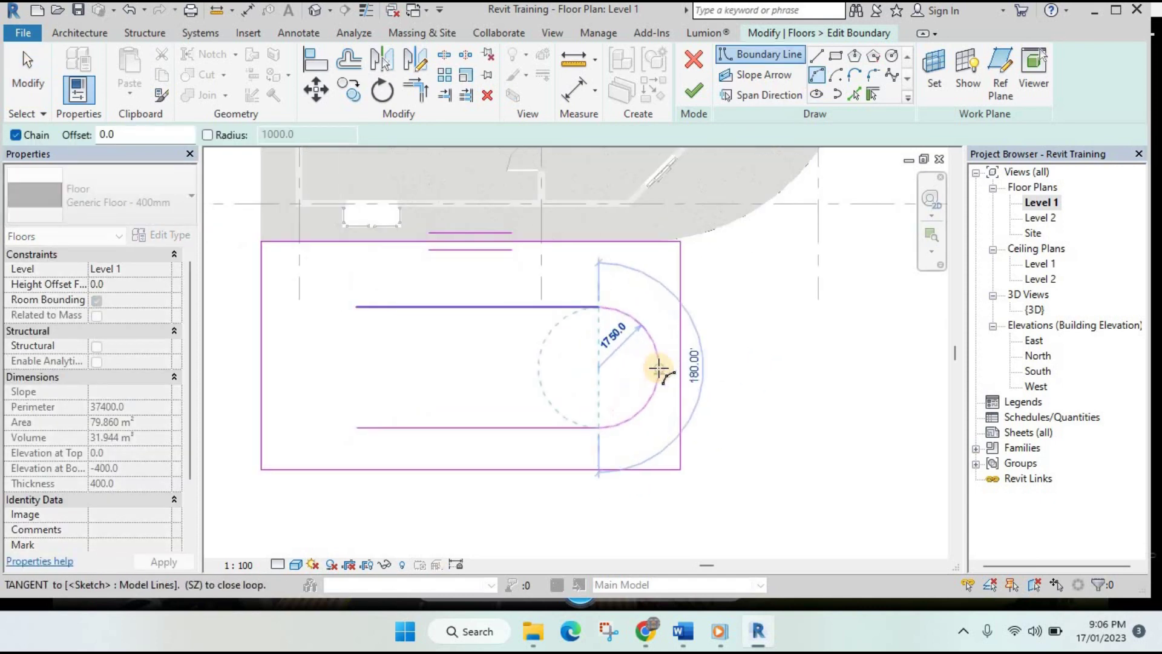
pyautogui.click(661, 364)
pyautogui.click(361, 308)
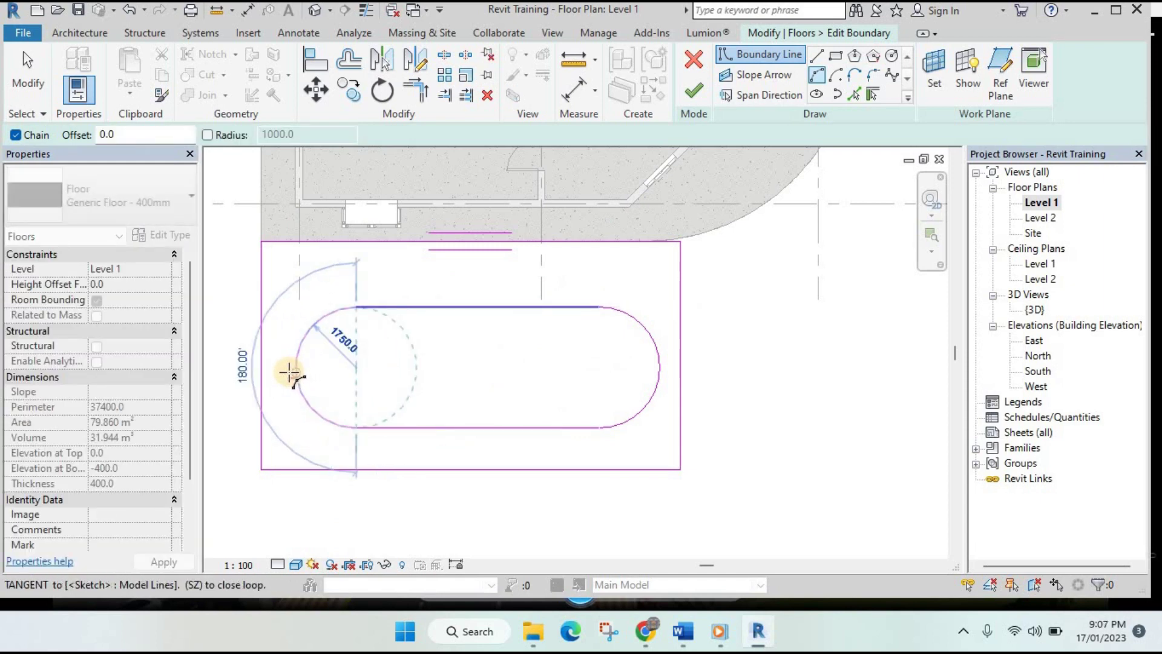
pyautogui.click(376, 380)
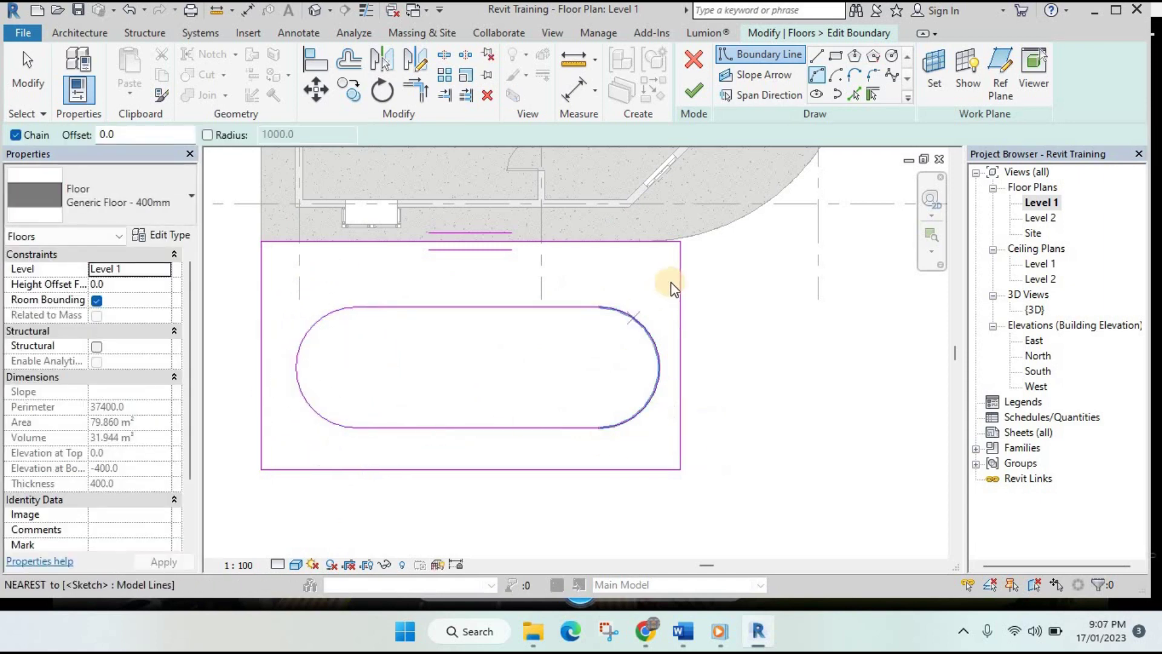
pyautogui.press('Escape')
pyautogui.press('Escape')
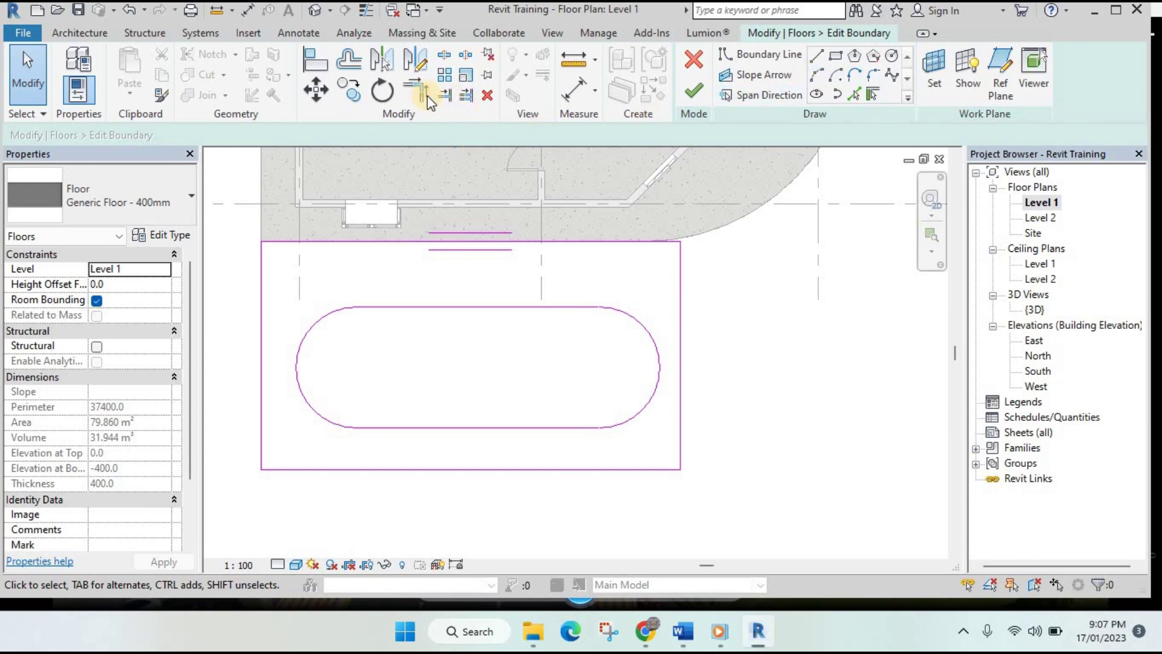
# - Fillet the outer slab boundary's bottom-right and bottom-left corners into arcs
pyautogui.click(465, 95)
pyautogui.press('Return')
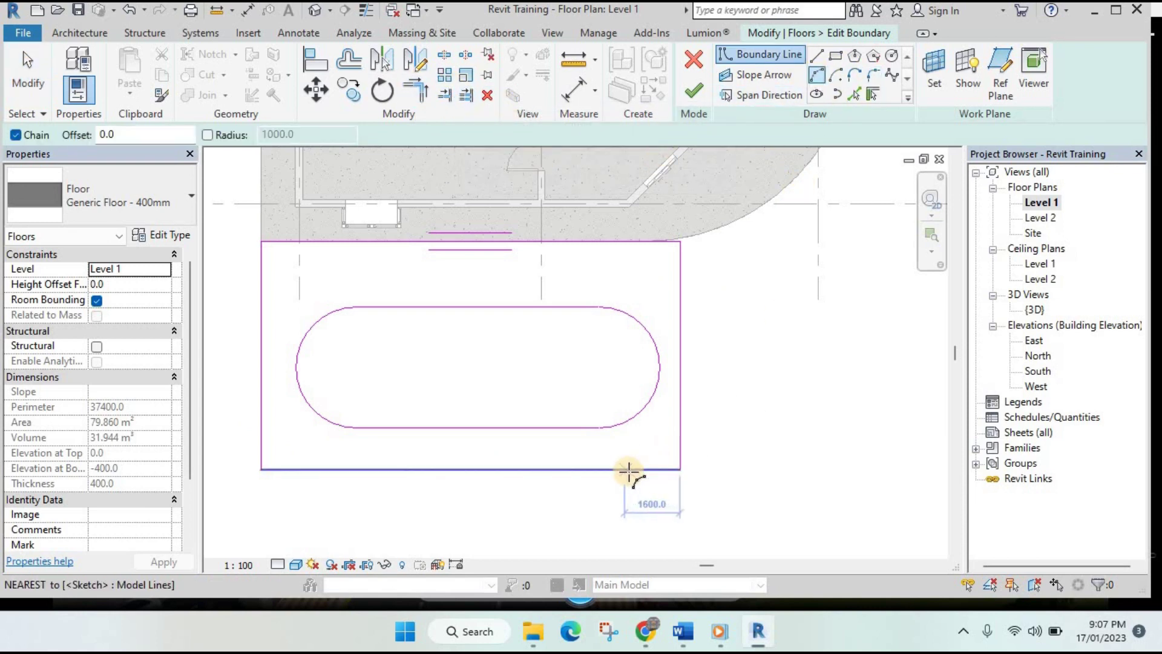
pyautogui.click(629, 469)
pyautogui.scroll(1, 684, 413)
pyautogui.click(677, 466)
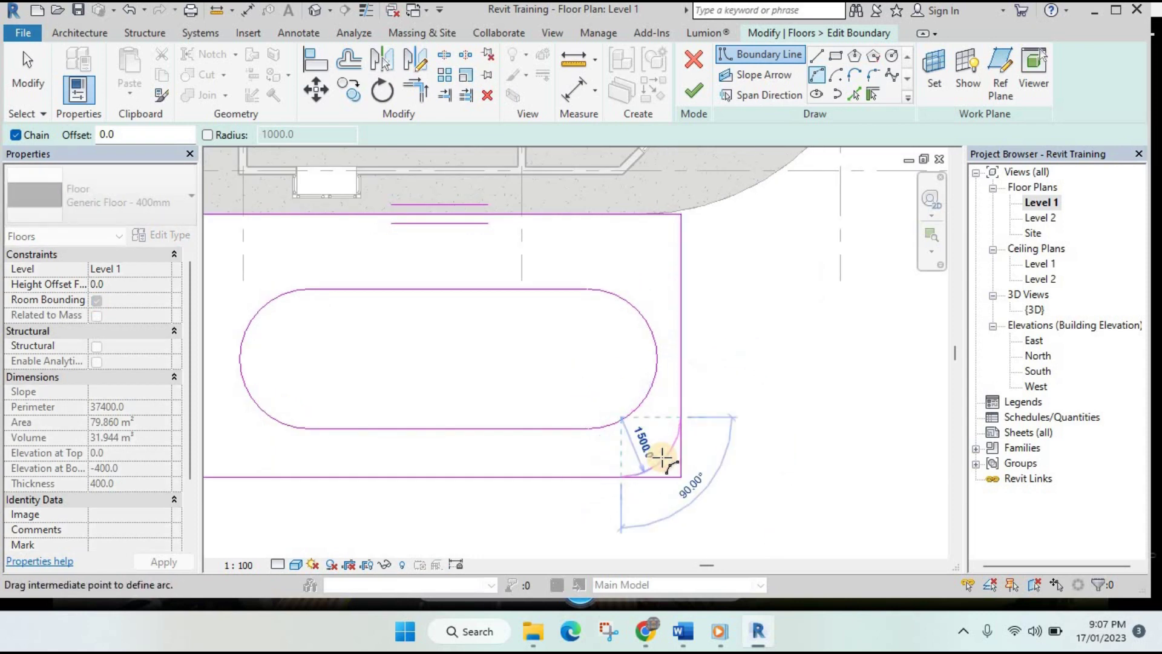
pyautogui.scroll(1, 669, 461)
pyautogui.click(666, 455)
pyautogui.scroll(-2, 467, 401)
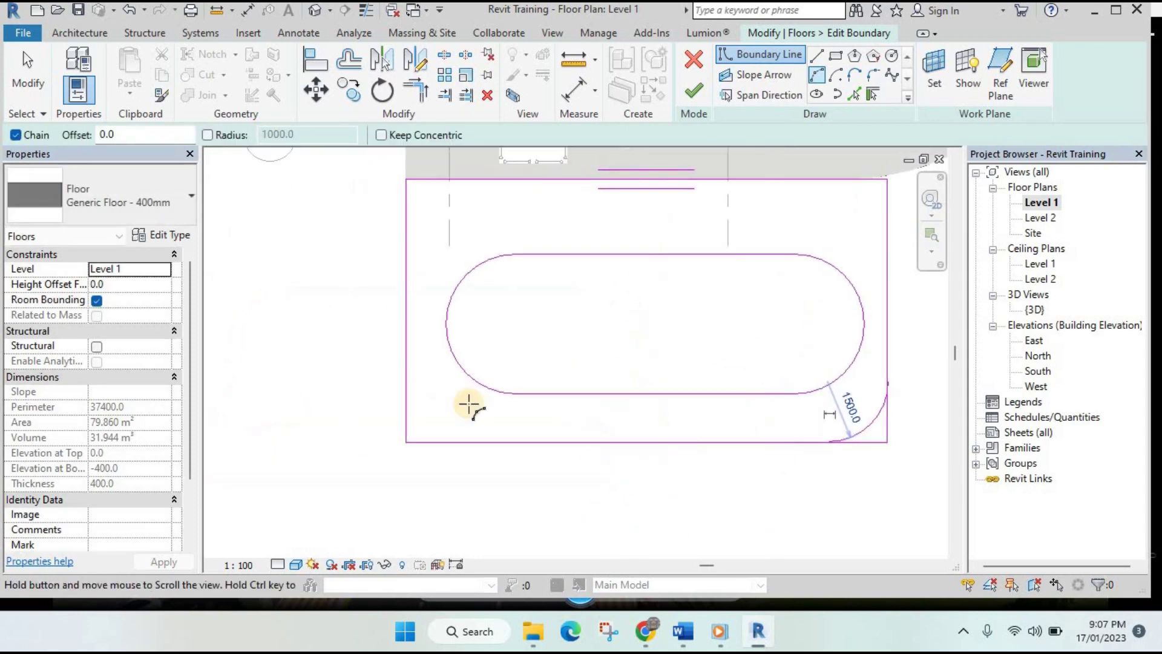
pyautogui.click(455, 438)
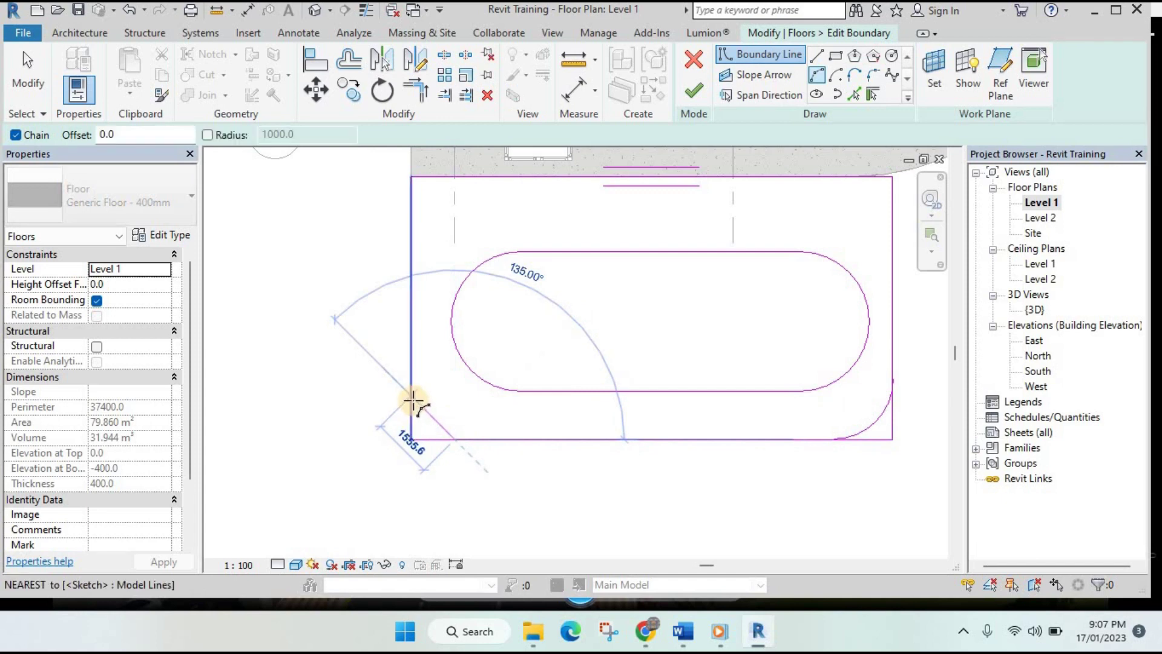
pyautogui.scroll(1, 427, 420)
pyautogui.click(424, 424)
pyautogui.scroll(-2, 520, 466)
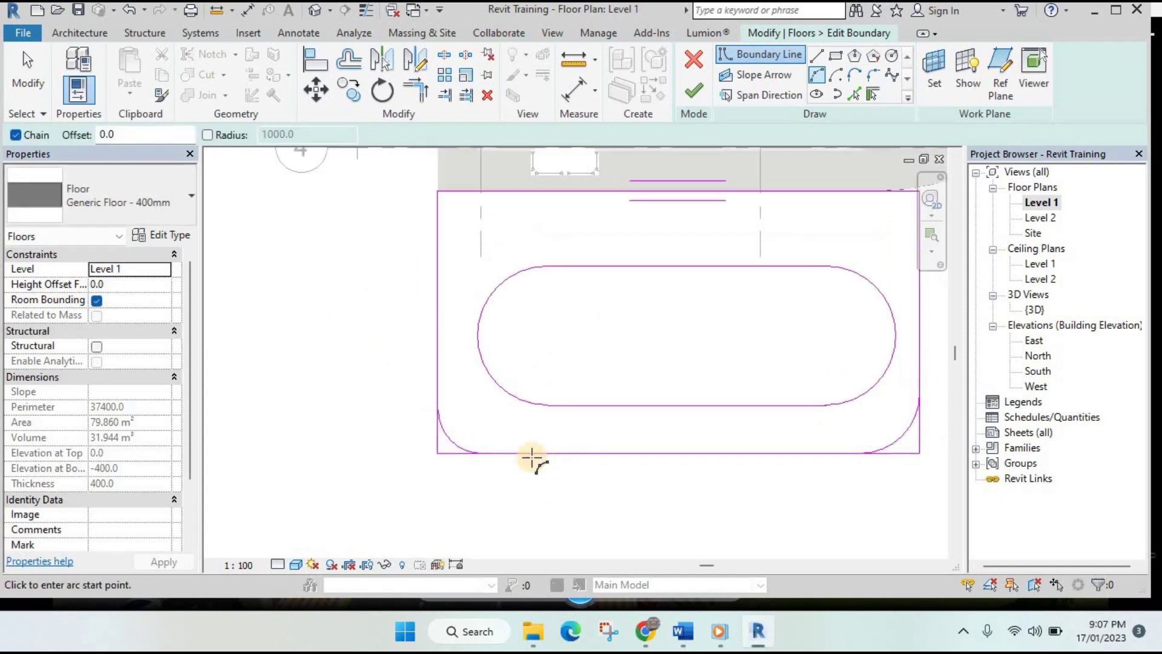
pyautogui.press('Escape')
pyautogui.press('Escape')
pyautogui.scroll(-1, 535, 314)
pyautogui.scroll(1, 507, 397)
pyautogui.moveTo(507, 398); pyautogui.dragTo(504, 406, button='middle')
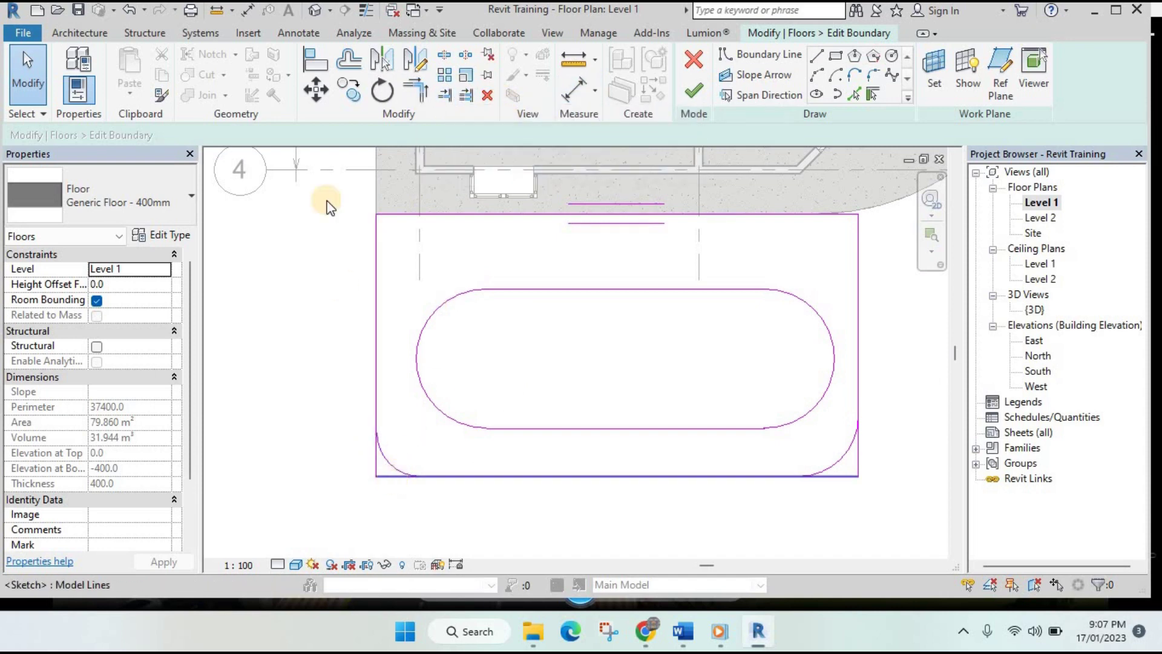
# - Trim the bottom and left boundary lines to the corner arcs with TR
pyautogui.press('t')
pyautogui.press('r')
pyautogui.click(445, 475)
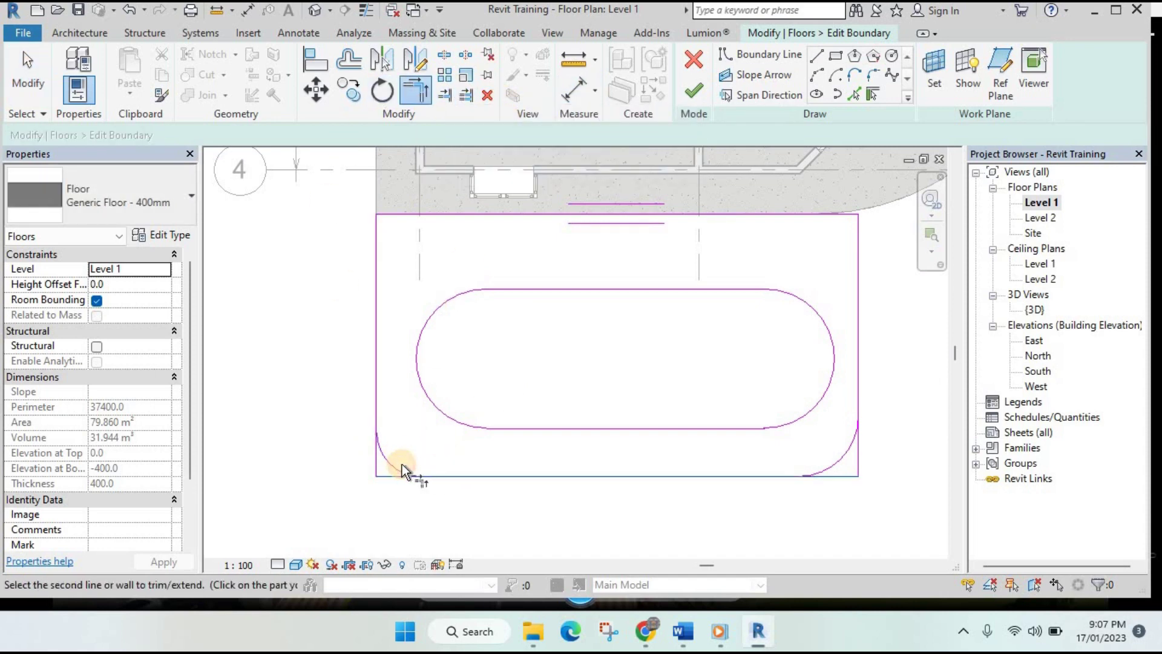
pyautogui.click(399, 468)
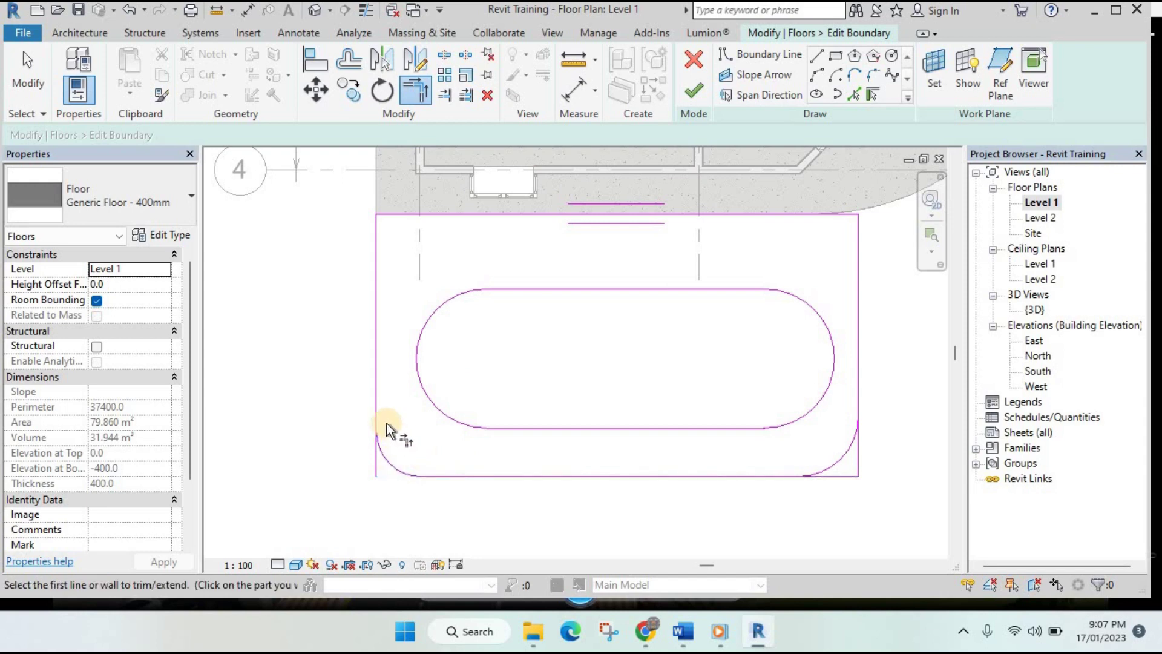
pyautogui.click(387, 459)
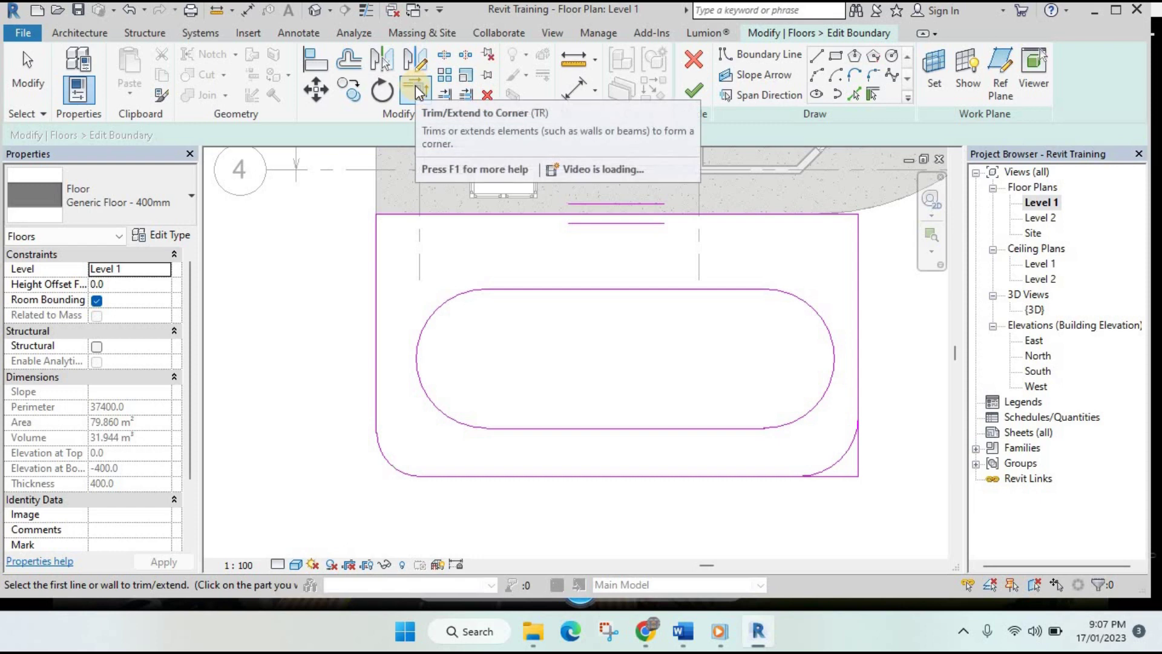
pyautogui.moveTo(415, 89)
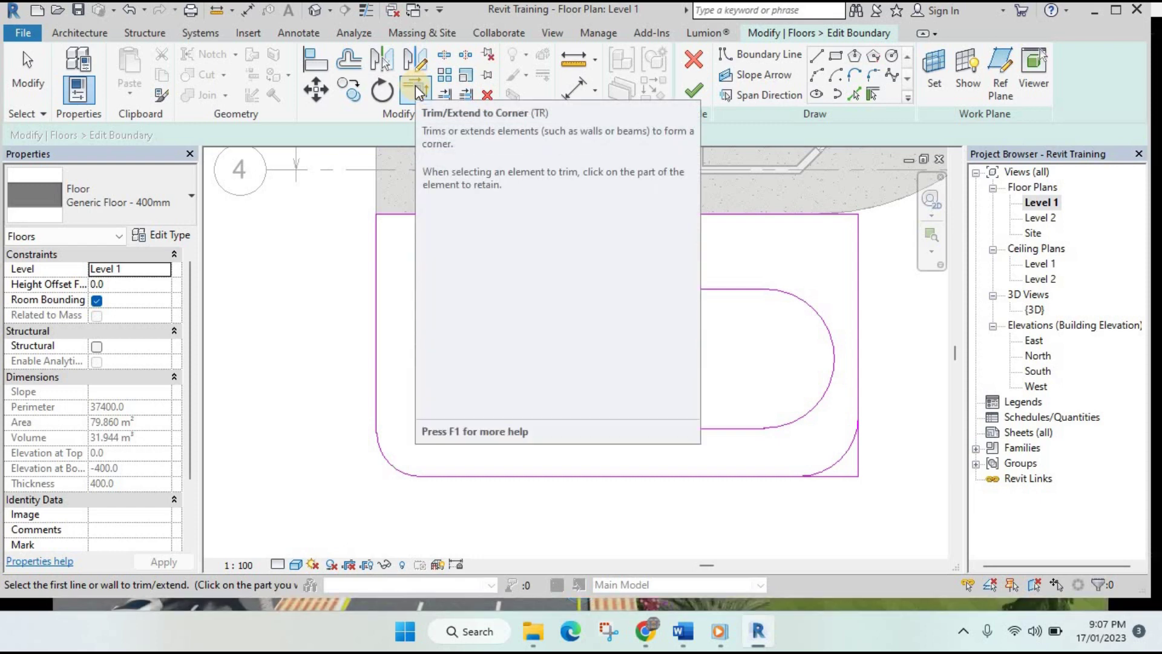
pyautogui.click(787, 471)
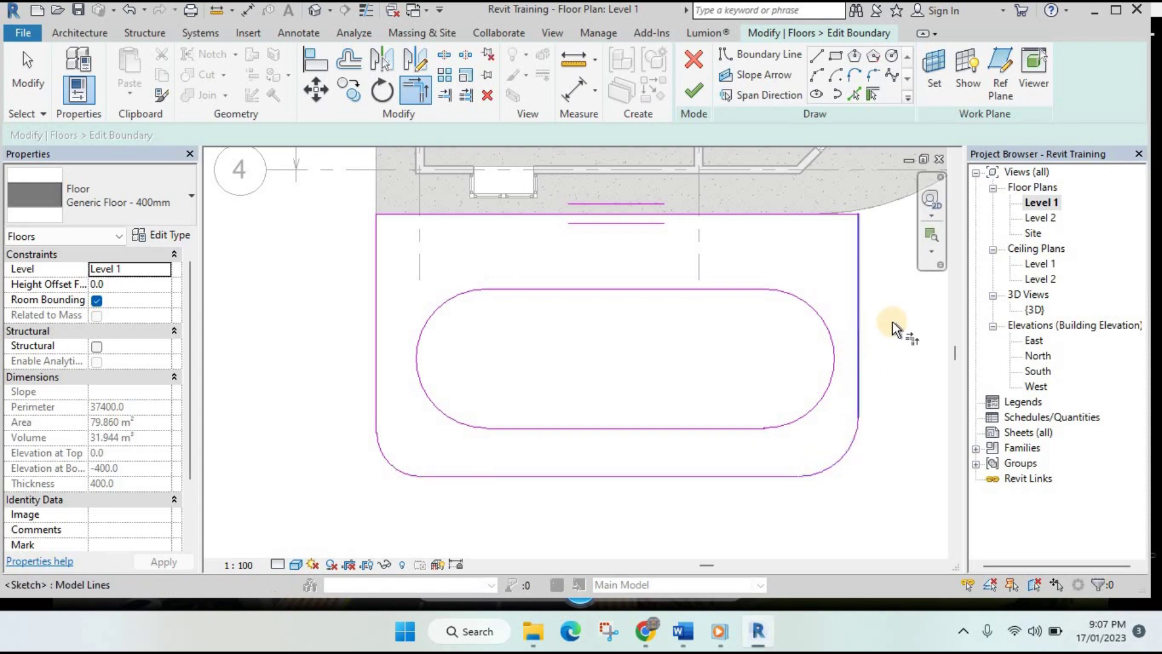
pyautogui.moveTo(881, 280); pyautogui.dragTo(852, 278, button='middle')
pyautogui.press('Escape')
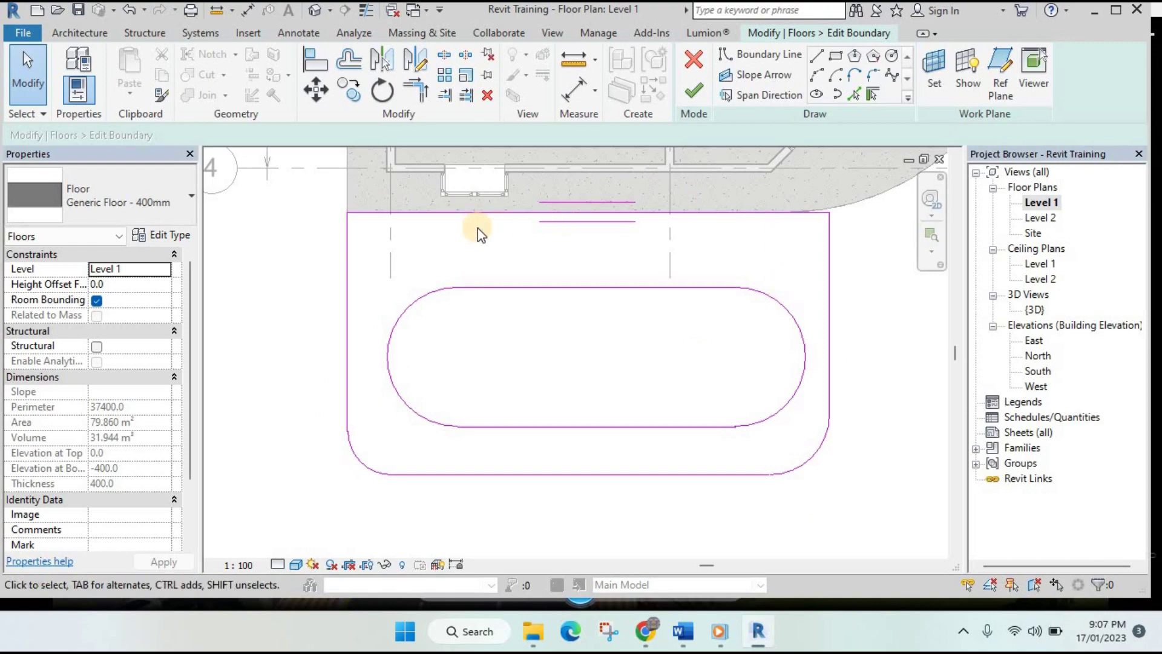
# - Finish the deck slab sketch and inspect the slab's oval opening in 3D
pyautogui.click(696, 95)
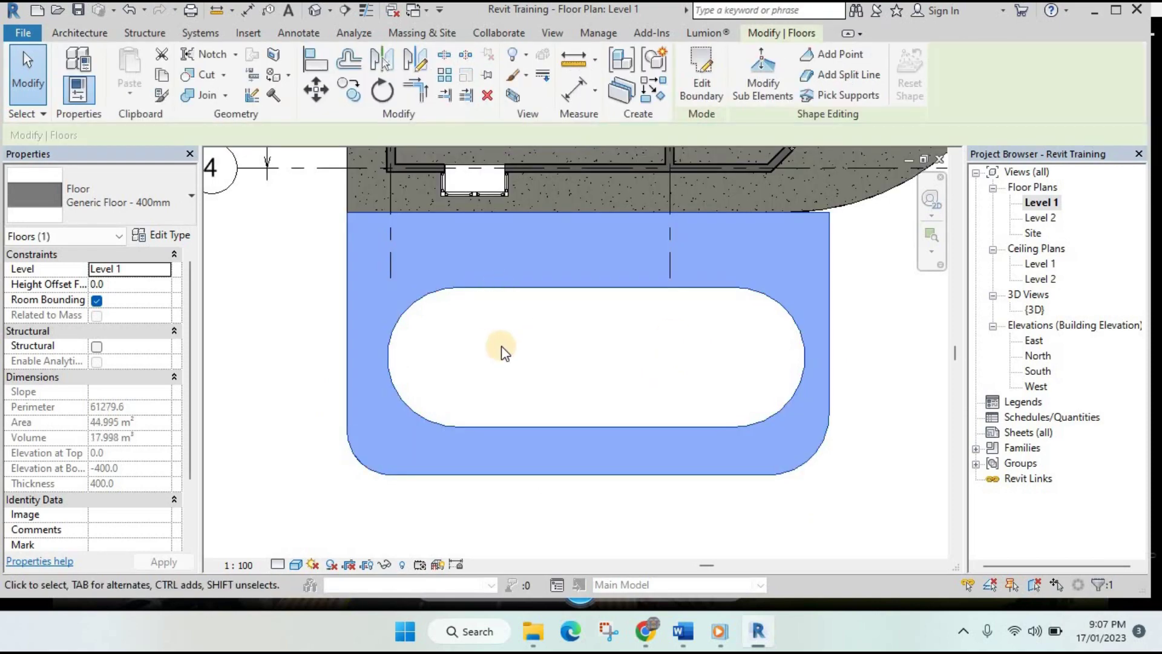
pyautogui.doubleClick(1032, 308)
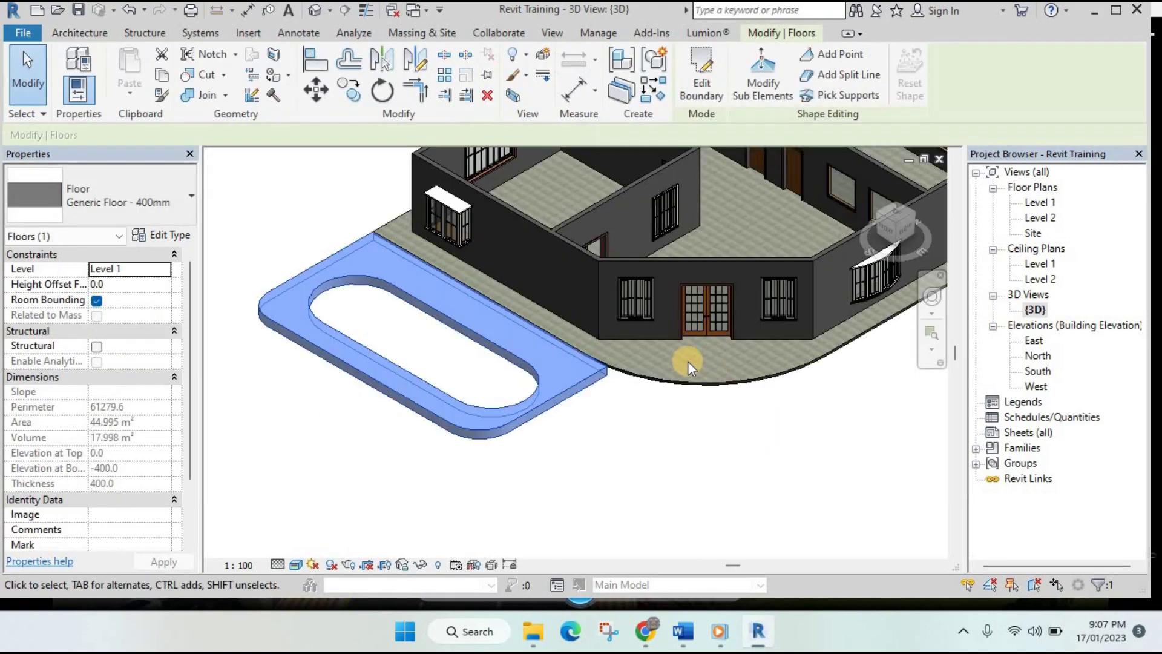
pyautogui.scroll(2, 605, 411)
pyautogui.click(605, 423)
pyautogui.moveTo(606, 422); pyautogui.dragTo(874, 493, button='middle')
pyautogui.scroll(2, 819, 435)
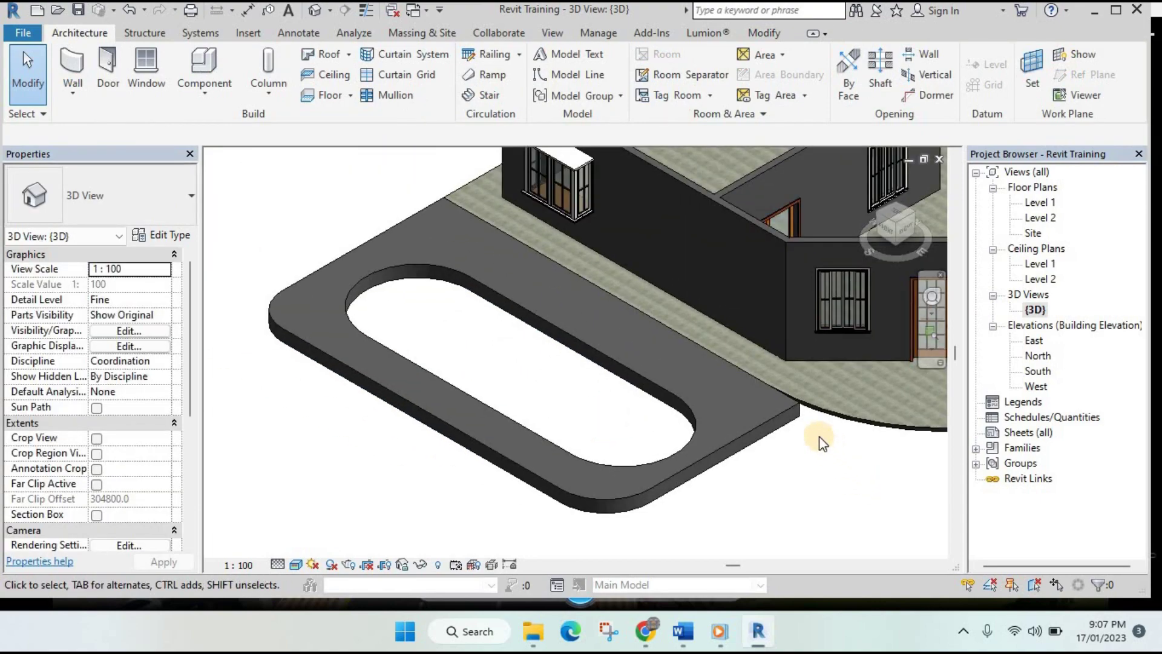
pyautogui.scroll(1, 780, 409)
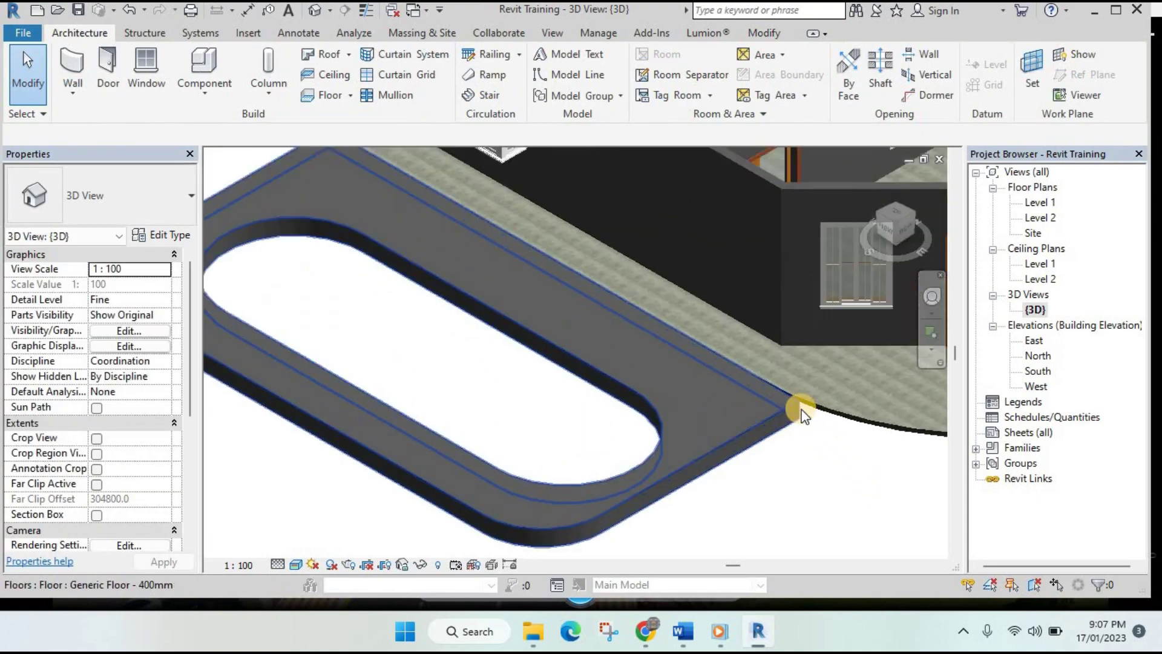
pyautogui.scroll(3, 784, 399)
pyautogui.scroll(1, 787, 381)
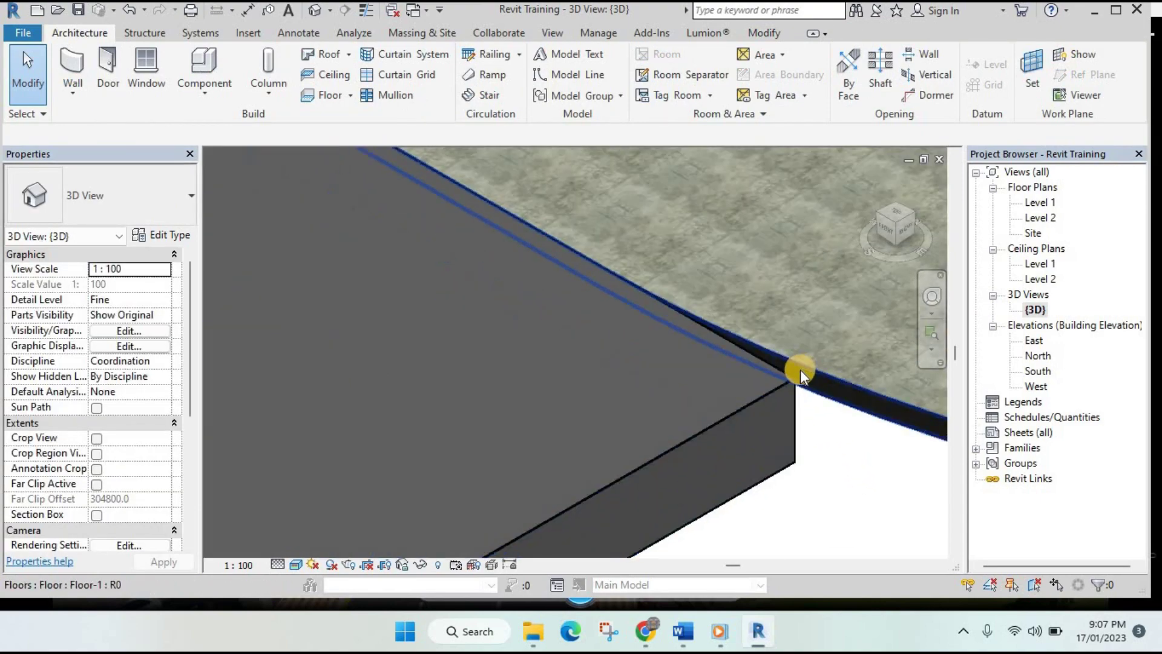
# - In the Level 1 plan, select the house floor where it meets the deck
pyautogui.doubleClick(1036, 201)
pyautogui.scroll(2, 811, 254)
pyautogui.moveTo(838, 216); pyautogui.dragTo(724, 332, button='middle')
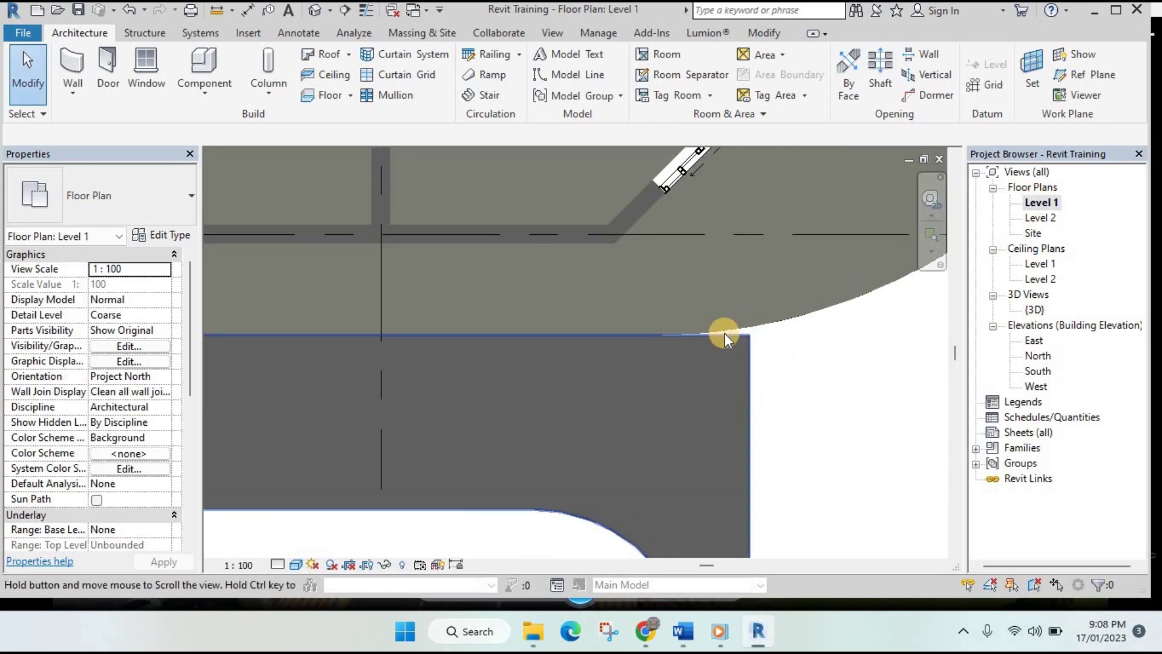
pyautogui.click(773, 330)
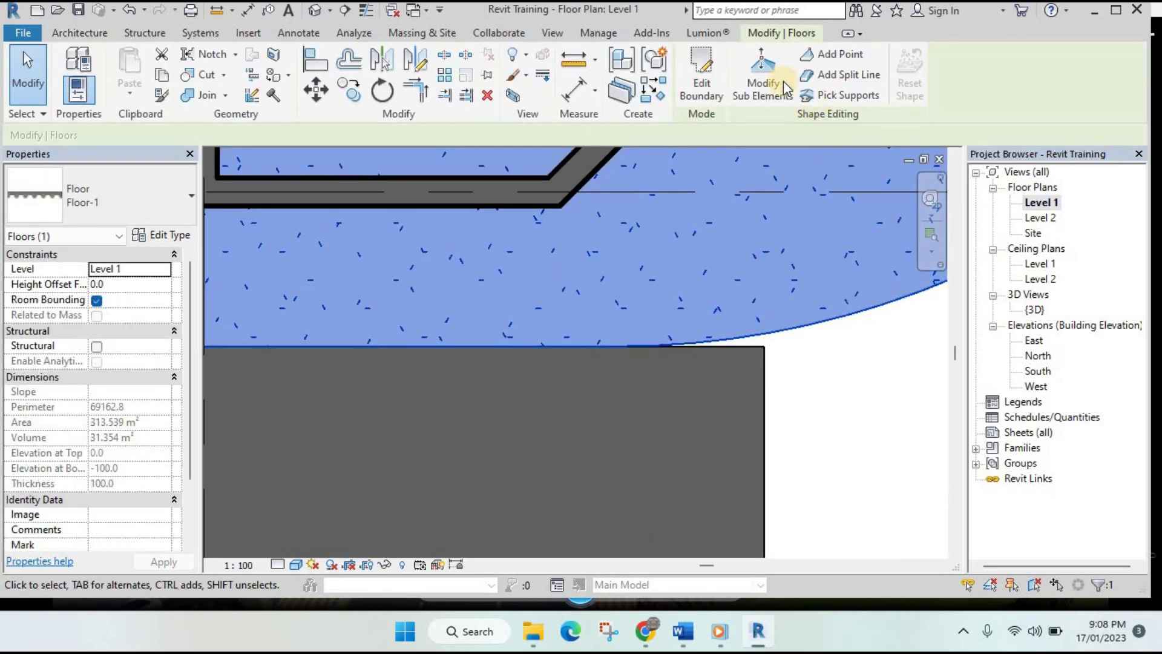
# - Edit the house floor boundary, stretching its straight edge and arc end to the deck corner
pyautogui.click(703, 74)
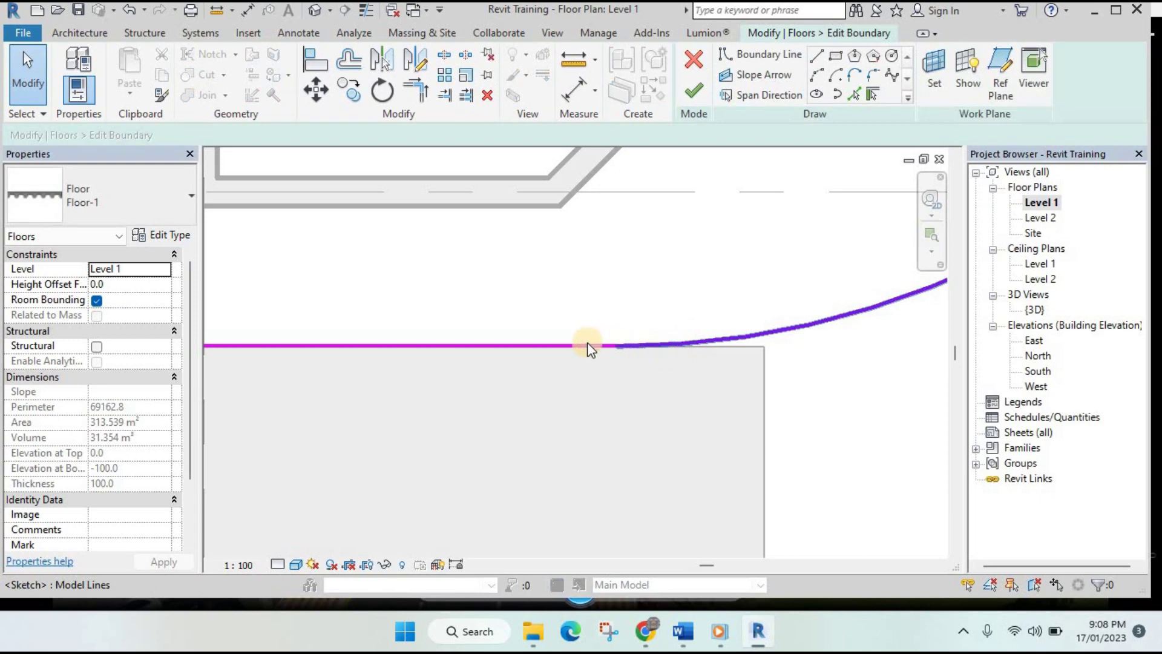
pyautogui.click(612, 346)
pyautogui.moveTo(616, 346); pyautogui.dragTo(764, 345)
pyautogui.click(795, 329)
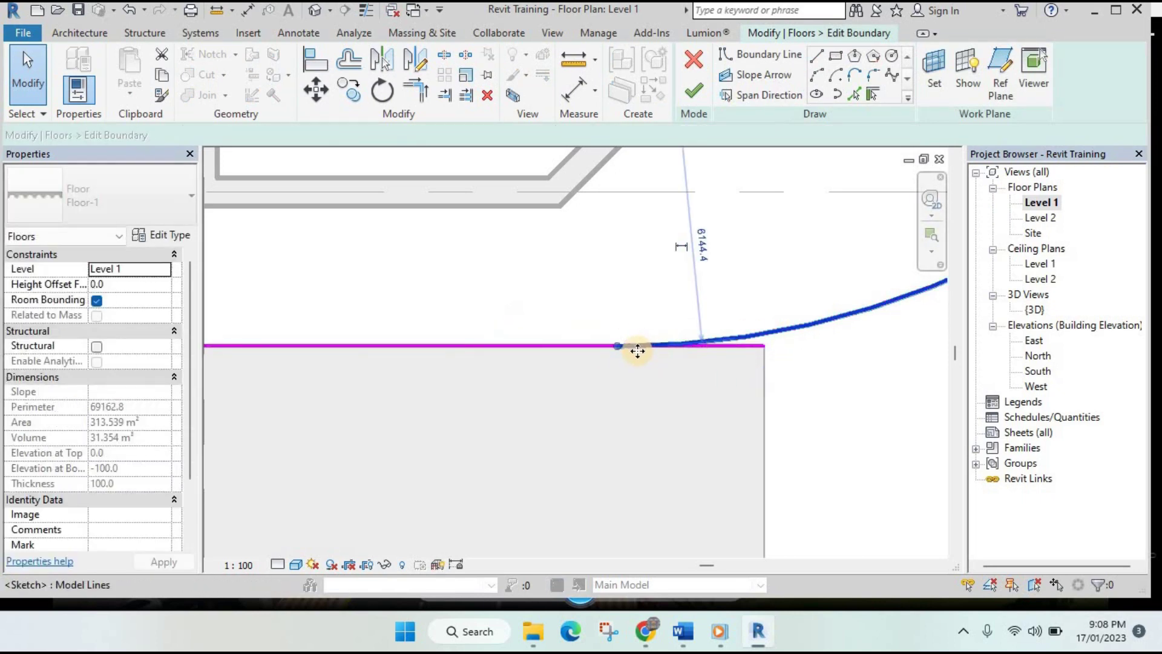
pyautogui.click(638, 349)
pyautogui.moveTo(663, 346); pyautogui.dragTo(764, 339)
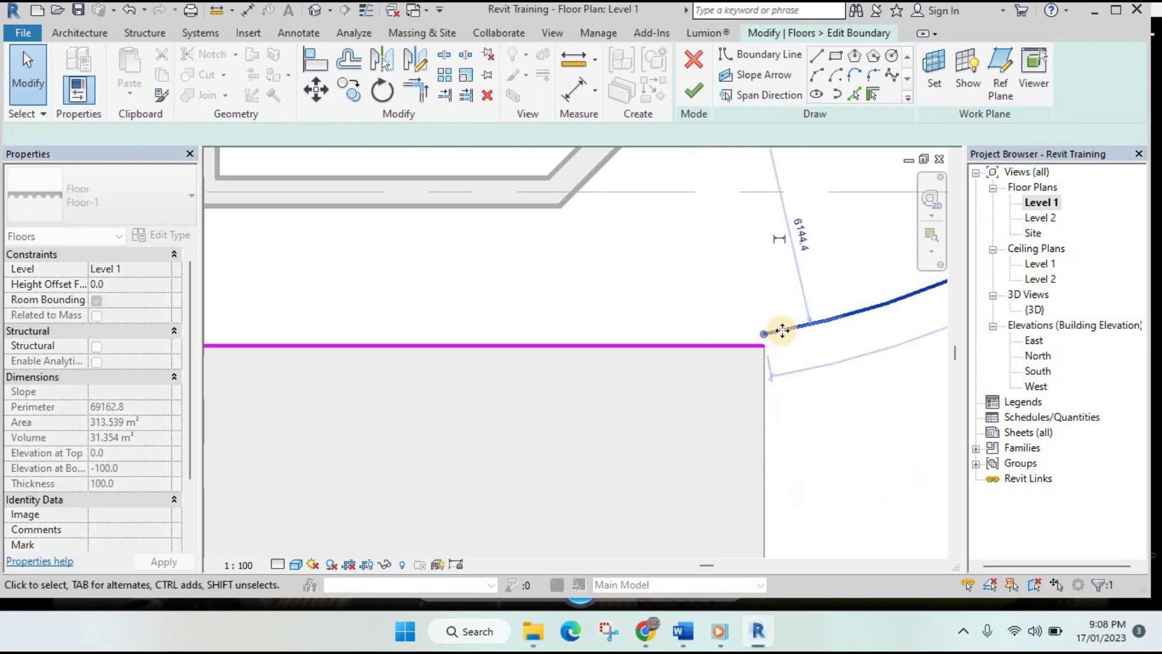
# - Delete the house floor's old curved boundary line
pyautogui.scroll(-2, 777, 332)
pyautogui.moveTo(842, 381); pyautogui.dragTo(562, 394, button='middle')
pyautogui.scroll(-1, 563, 393)
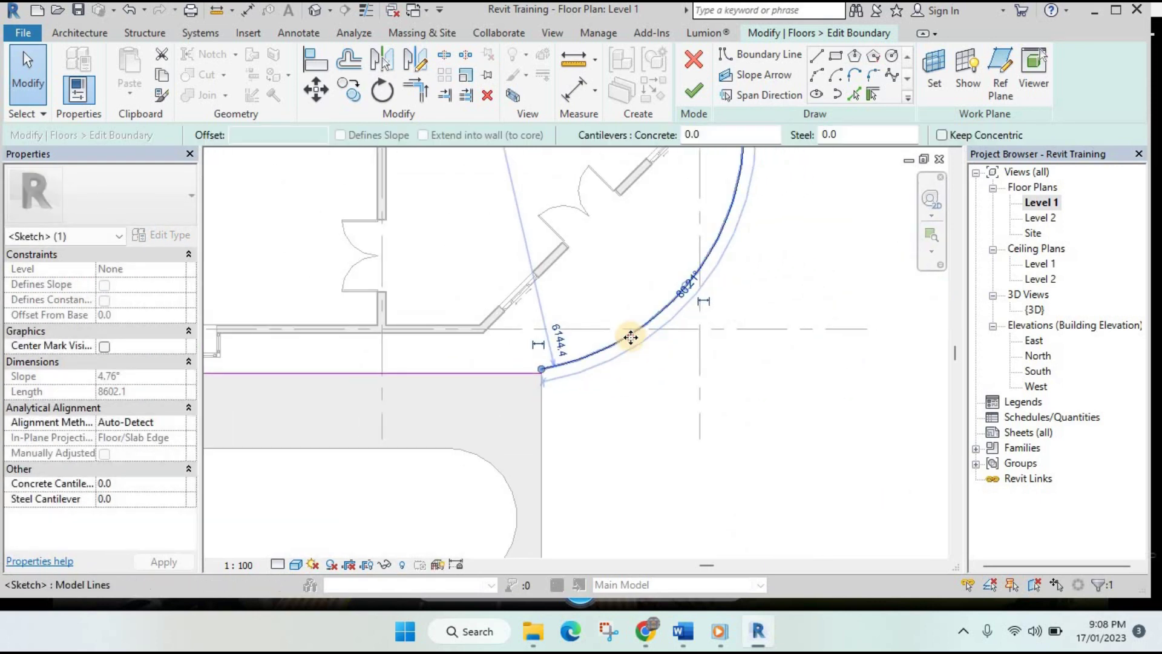
pyautogui.moveTo(692, 362); pyautogui.dragTo(728, 434, button='middle')
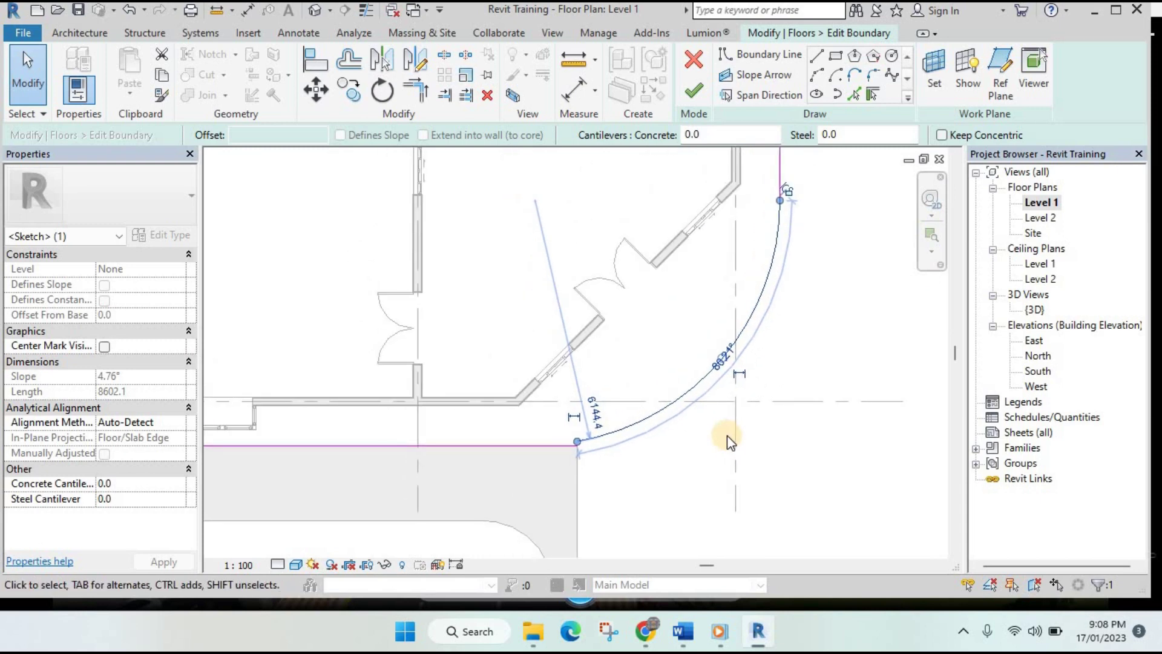
pyautogui.click(728, 435)
pyautogui.click(655, 414)
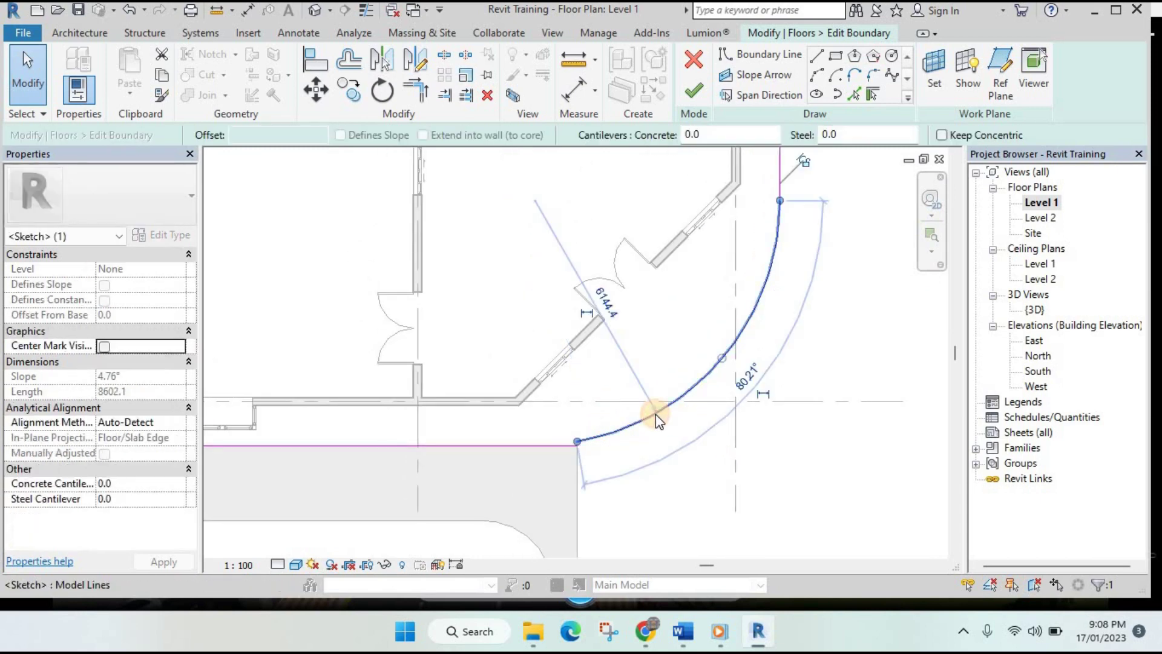
pyautogui.press('Delete')
# - Draw a new boundary arc from the straight edge's end to the top line and finish the floor
pyautogui.click(817, 74)
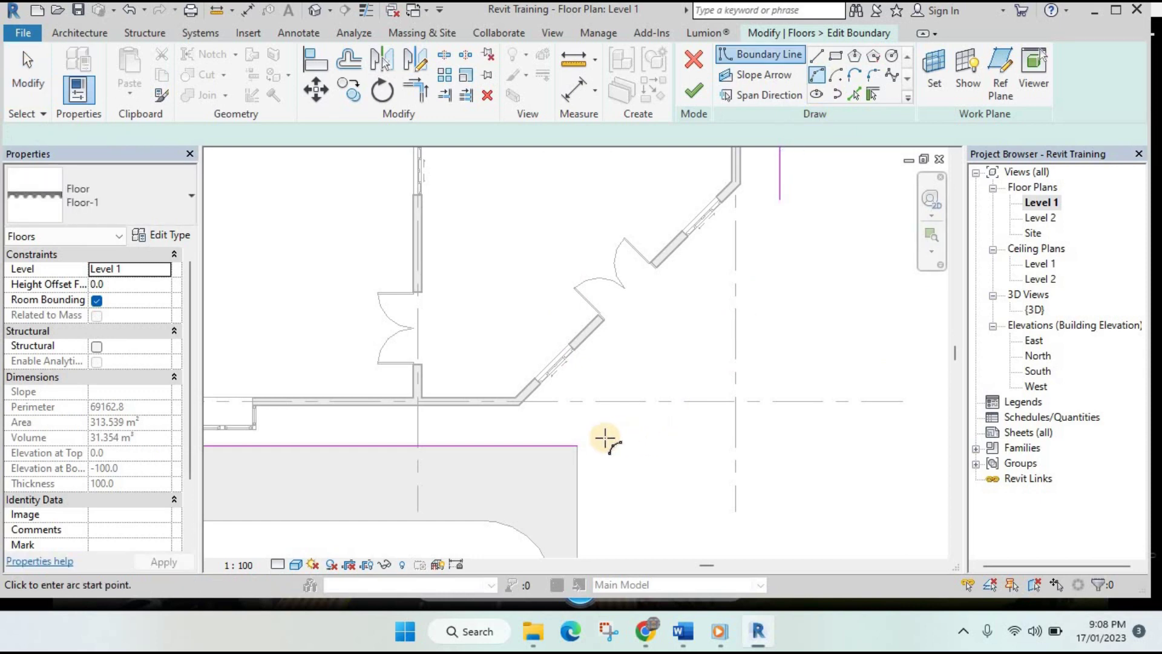
pyautogui.click(578, 446)
pyautogui.click(777, 199)
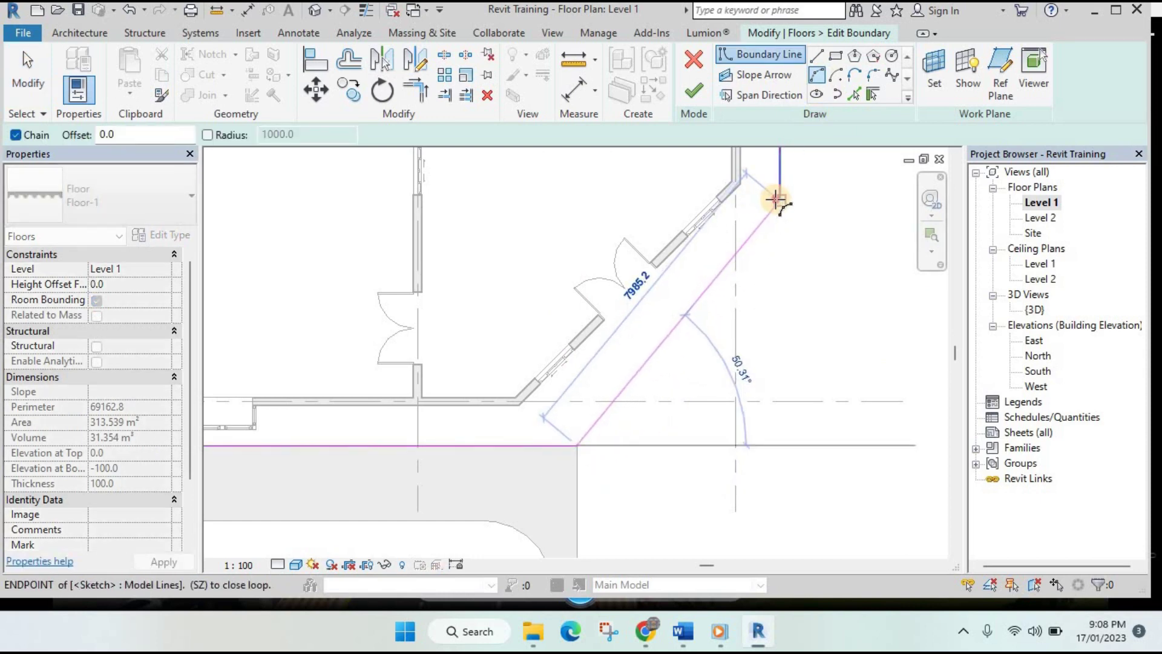
pyautogui.click(802, 376)
pyautogui.click(694, 90)
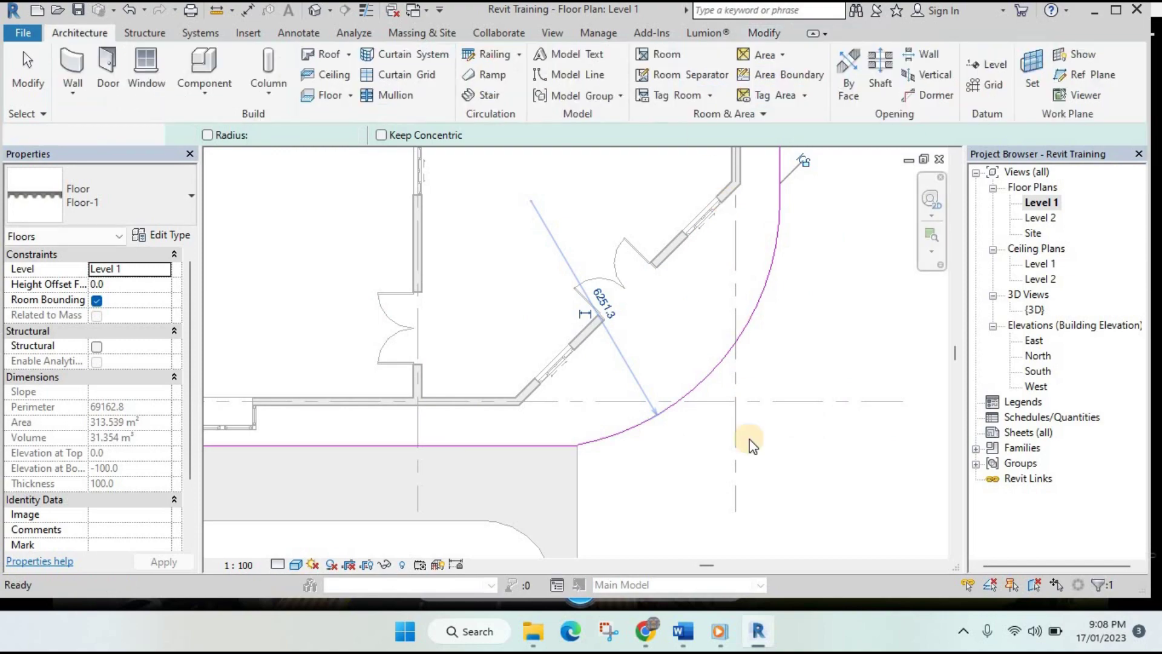
pyautogui.moveTo(620, 461); pyautogui.dragTo(725, 342, button='middle')
pyautogui.press('Escape')
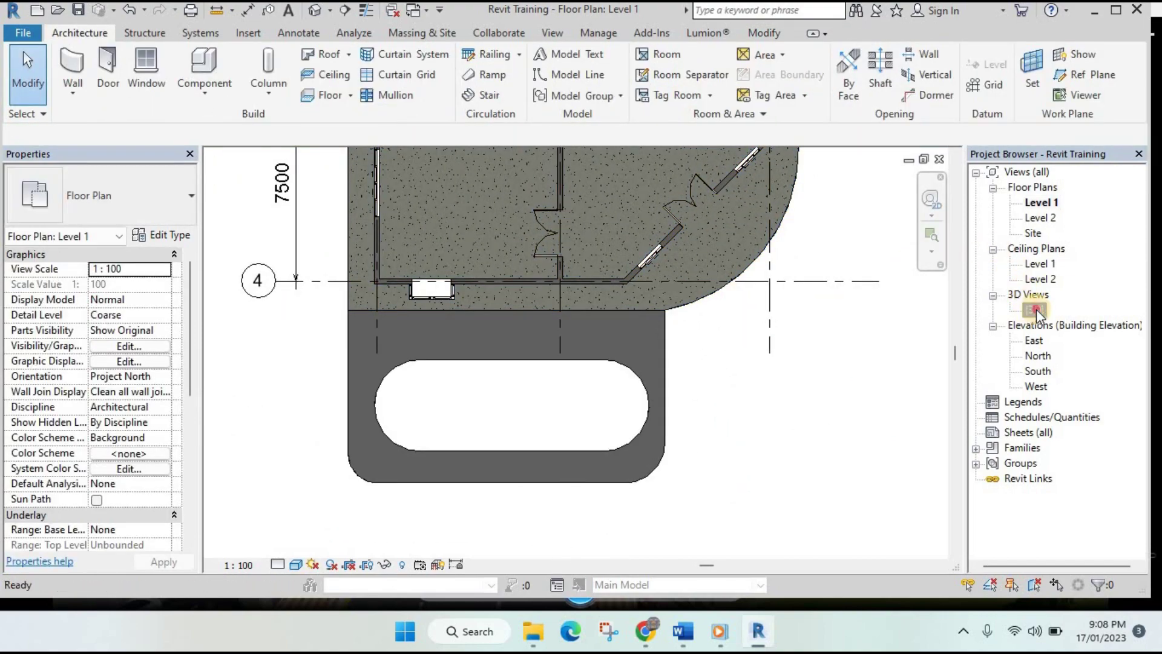
# - In 3D, set the deck slab's height offset to -100 mm
pyautogui.doubleClick(1036, 309)
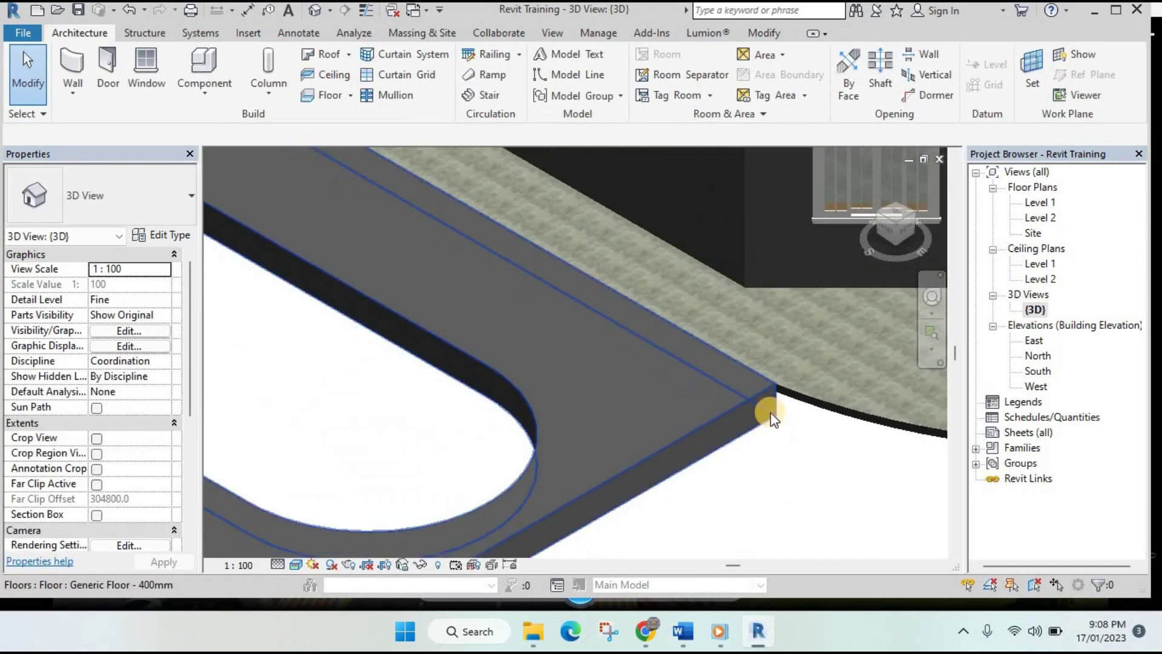
pyautogui.scroll(-3, 774, 418)
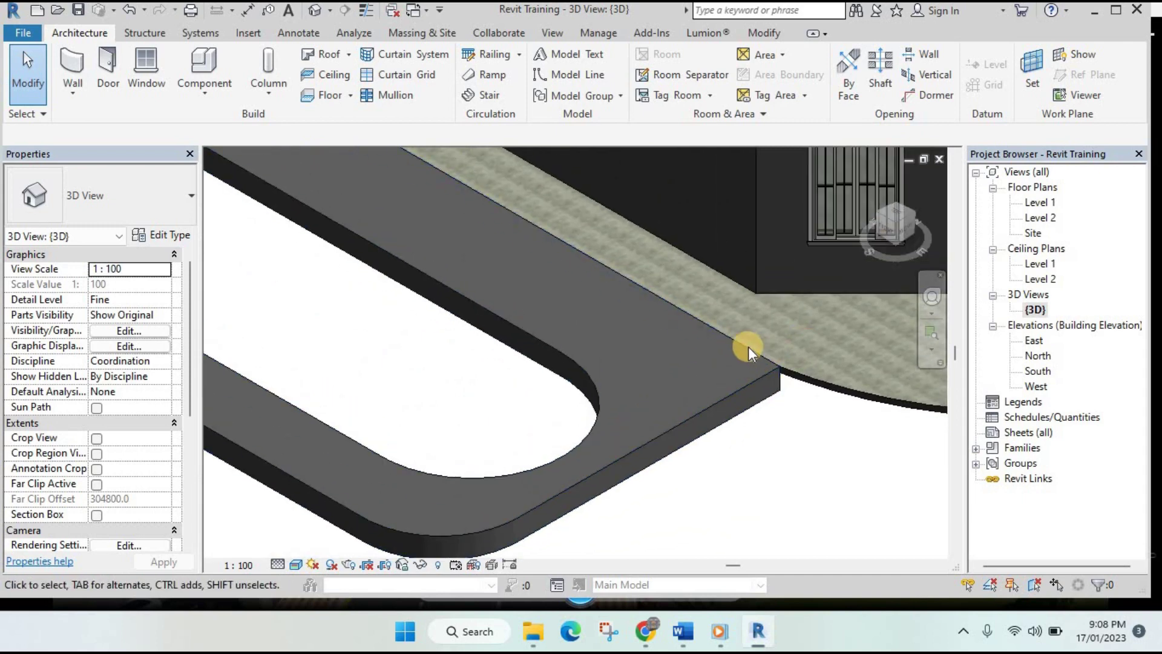
pyautogui.scroll(-1, 748, 346)
pyautogui.scroll(2, 742, 349)
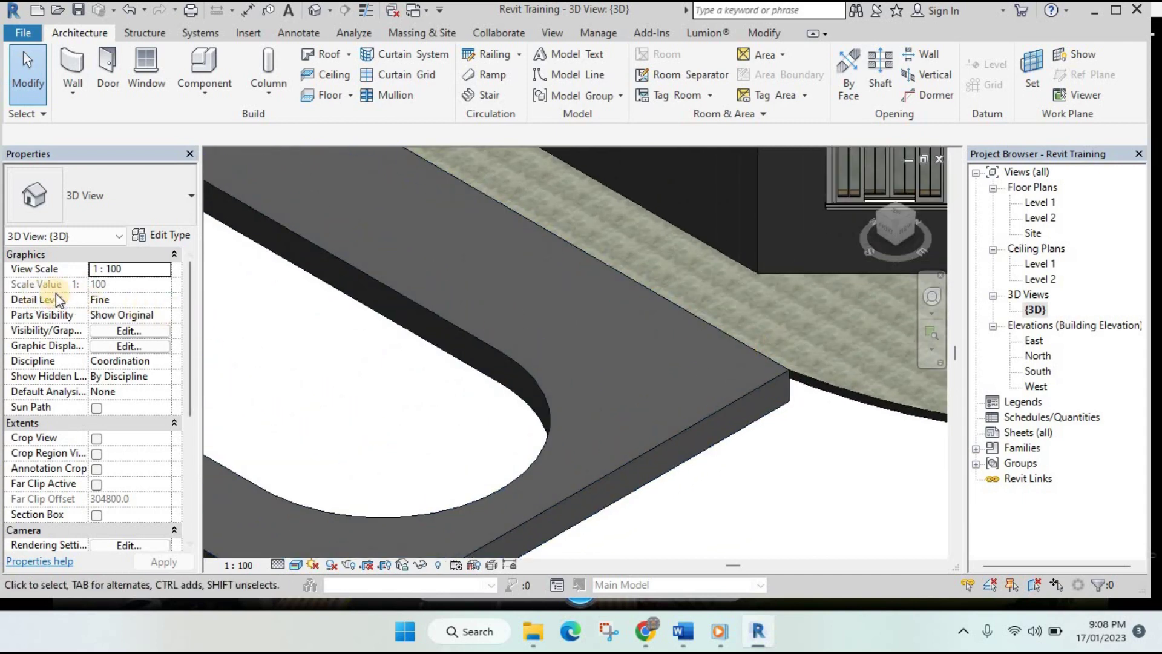
pyautogui.click(777, 376)
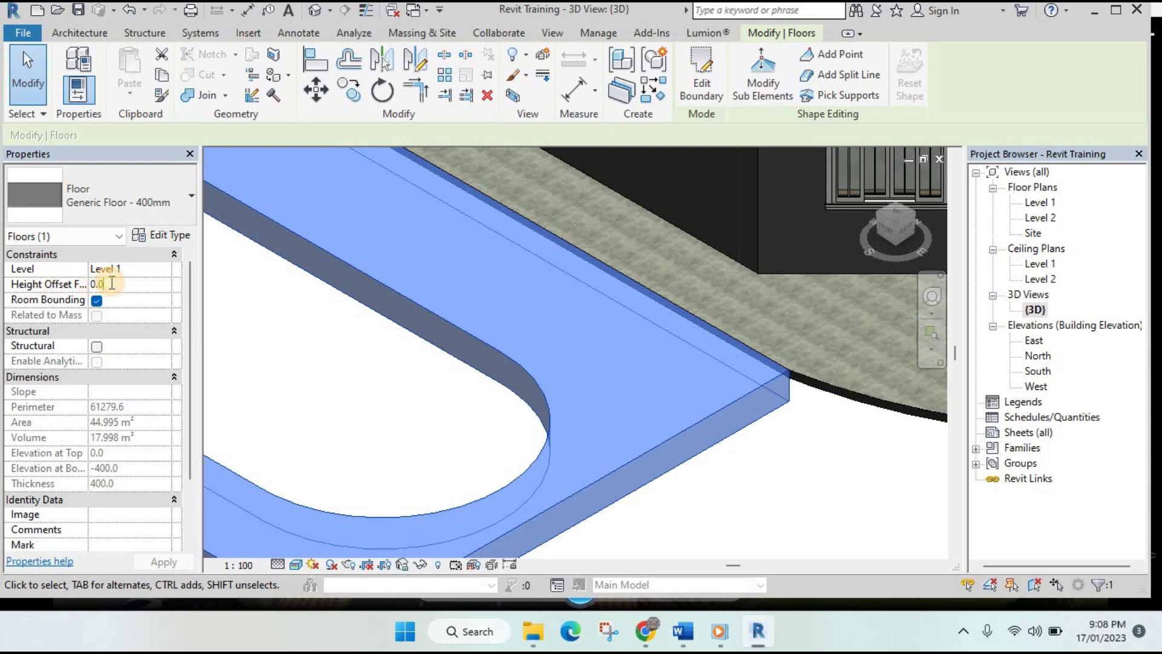
pyautogui.write('-1')
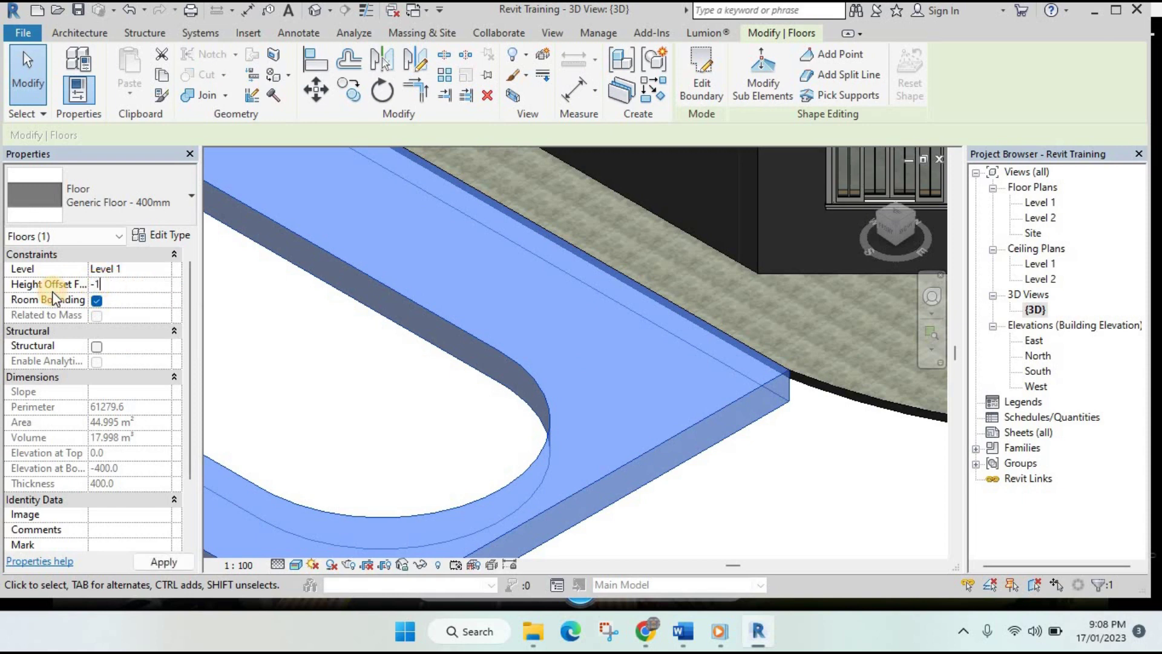
pyautogui.write('00')
pyautogui.click(315, 328)
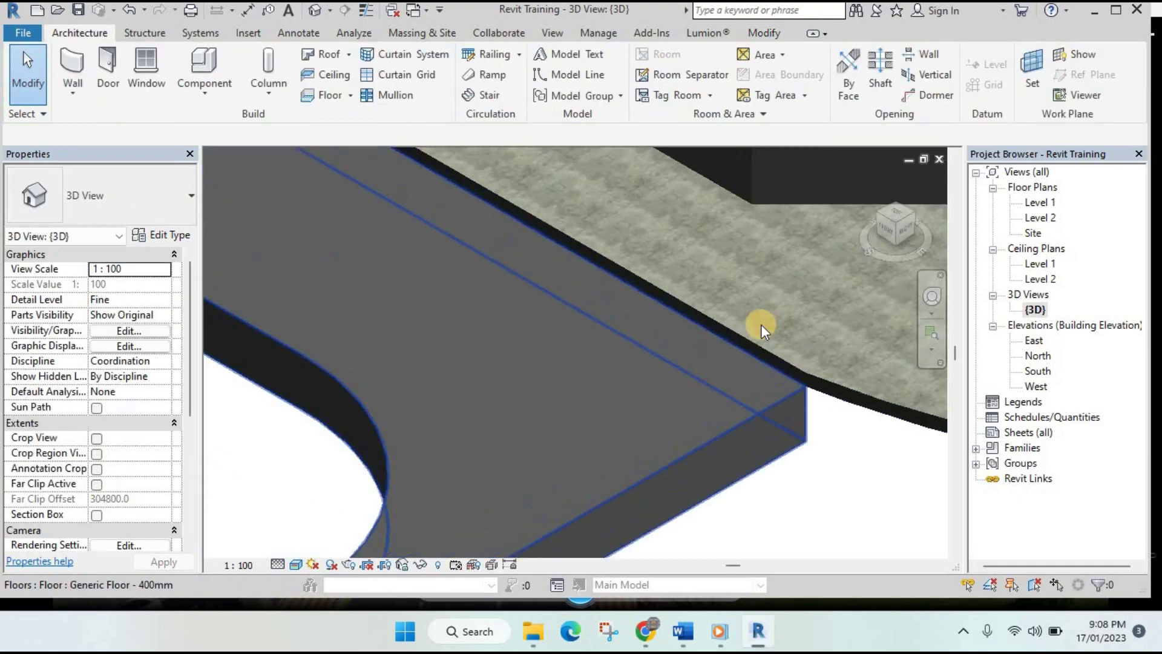
# - Inspect the lowered rounded slab, then return to the Level 1 plan
pyautogui.moveTo(760, 324); pyautogui.dragTo(637, 395, button='middle')
pyautogui.scroll(-3, 660, 386)
pyautogui.scroll(-3, 532, 395)
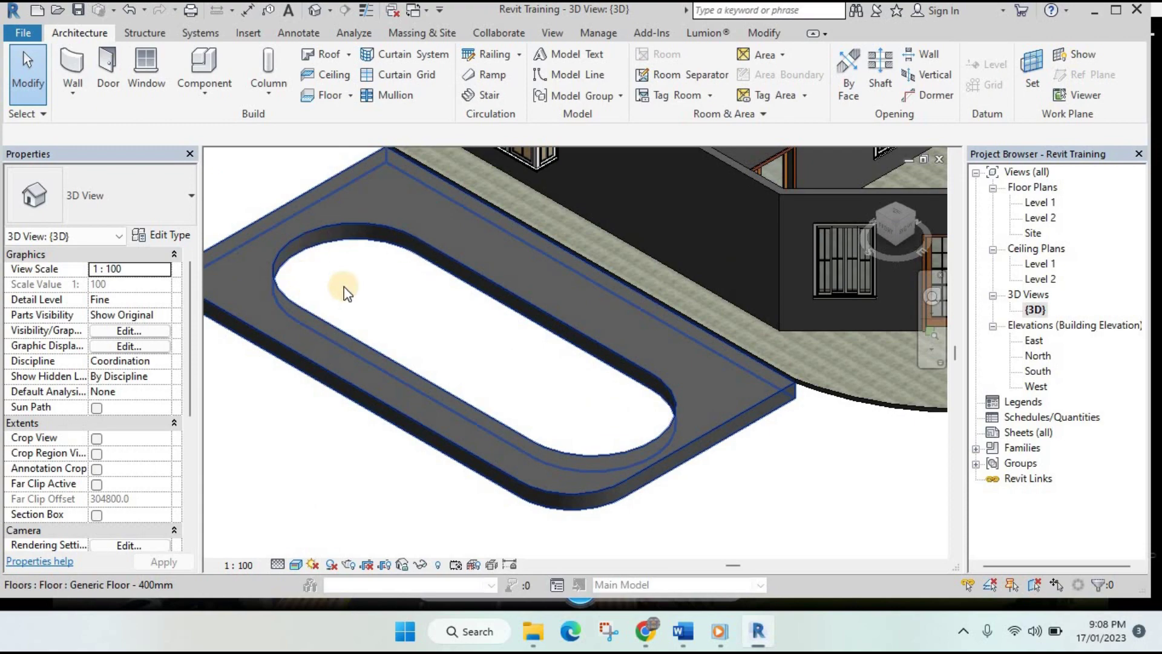
pyautogui.moveTo(345, 293); pyautogui.dragTo(441, 319, button='middle')
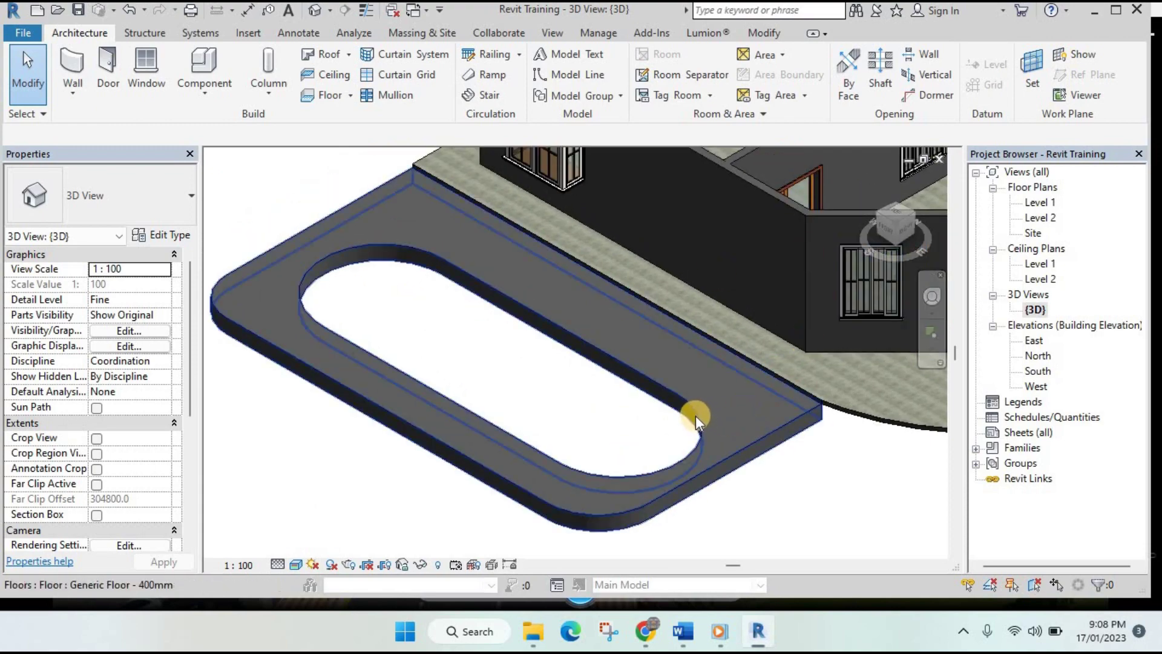
pyautogui.doubleClick(1042, 203)
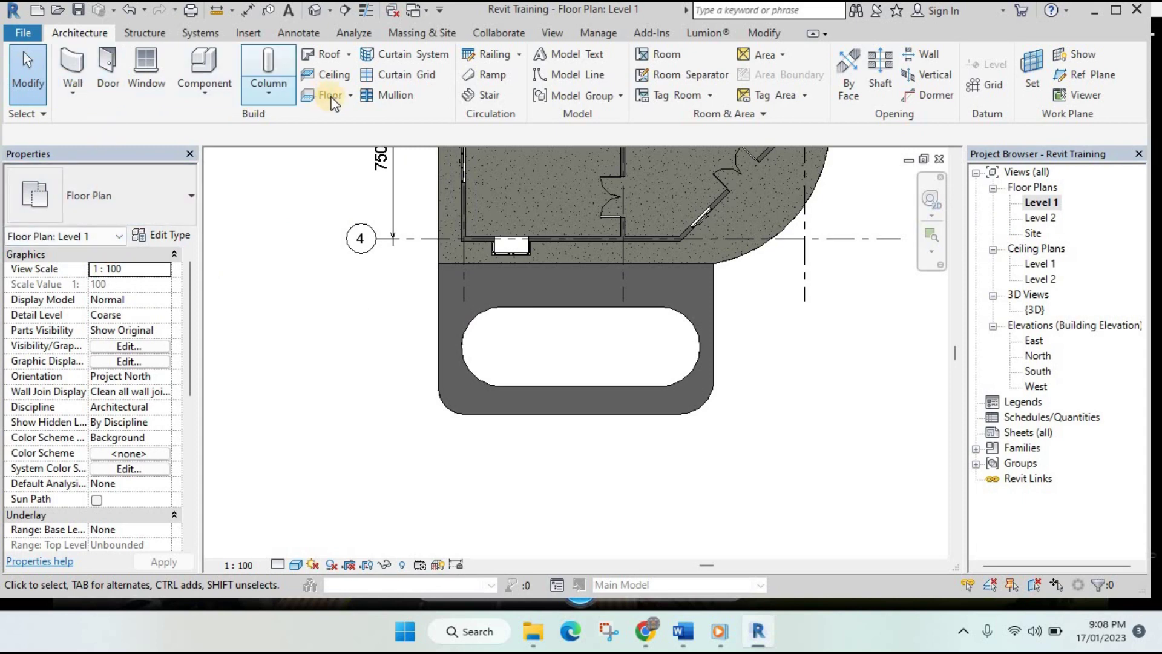
# - Create a Wood Joist 220mm - Wood Finish floor by picking the oval opening's four edges
pyautogui.click(327, 95)
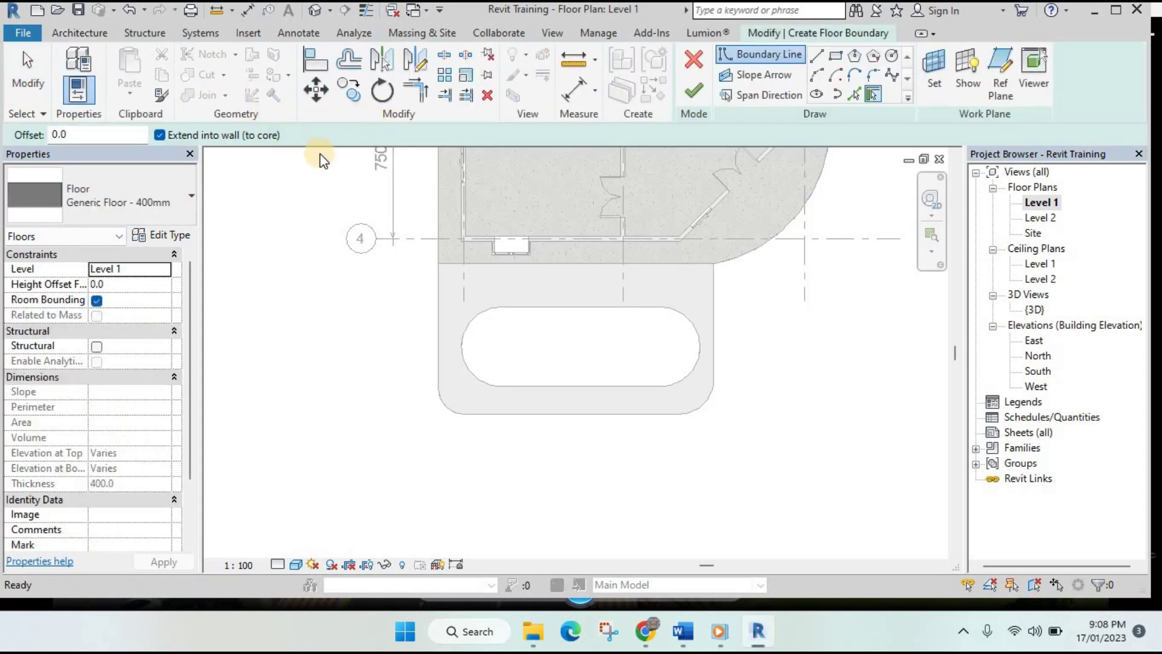
pyautogui.click(175, 197)
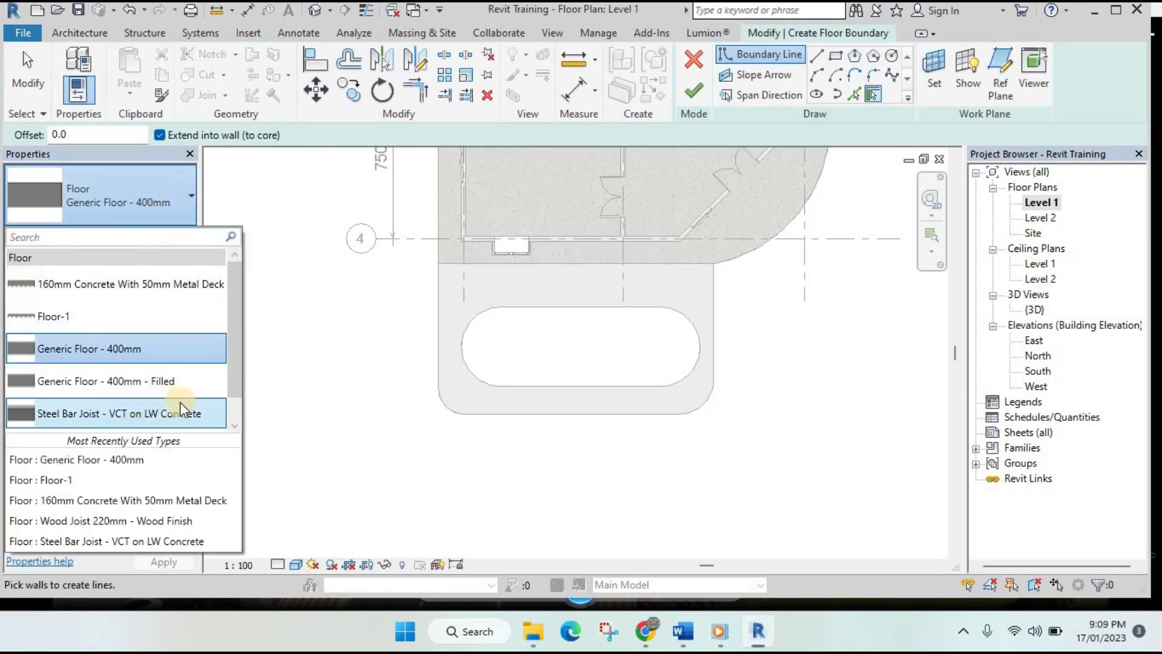
pyautogui.scroll(-1, 132, 309)
pyautogui.scroll(1, 132, 315)
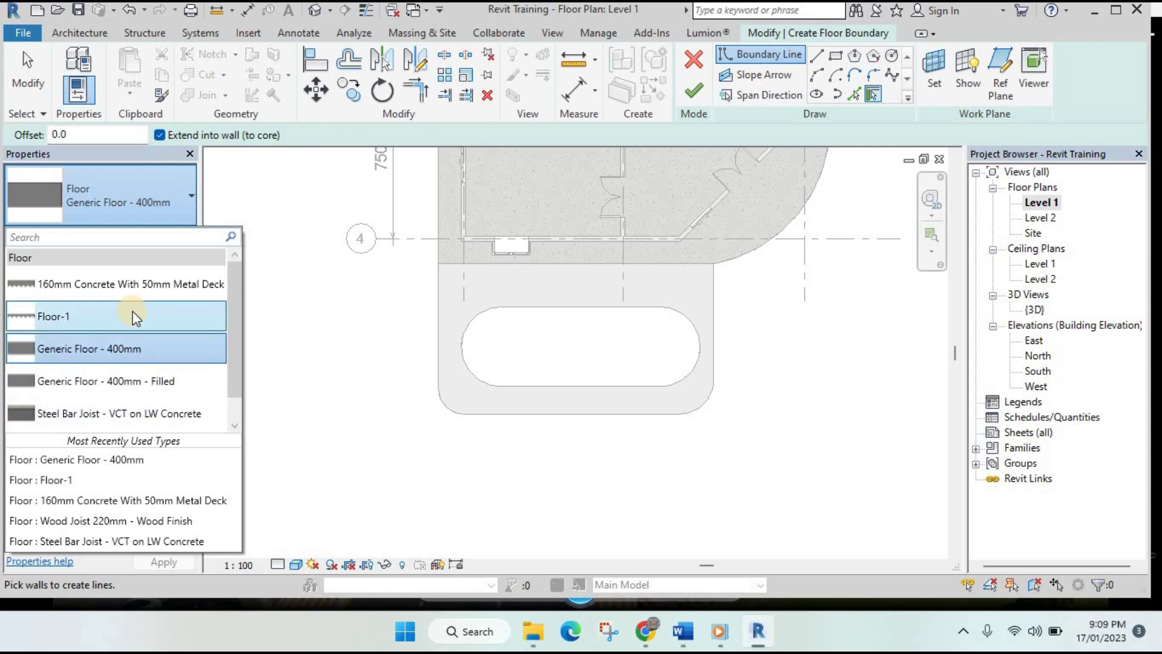
pyautogui.scroll(-1, 133, 316)
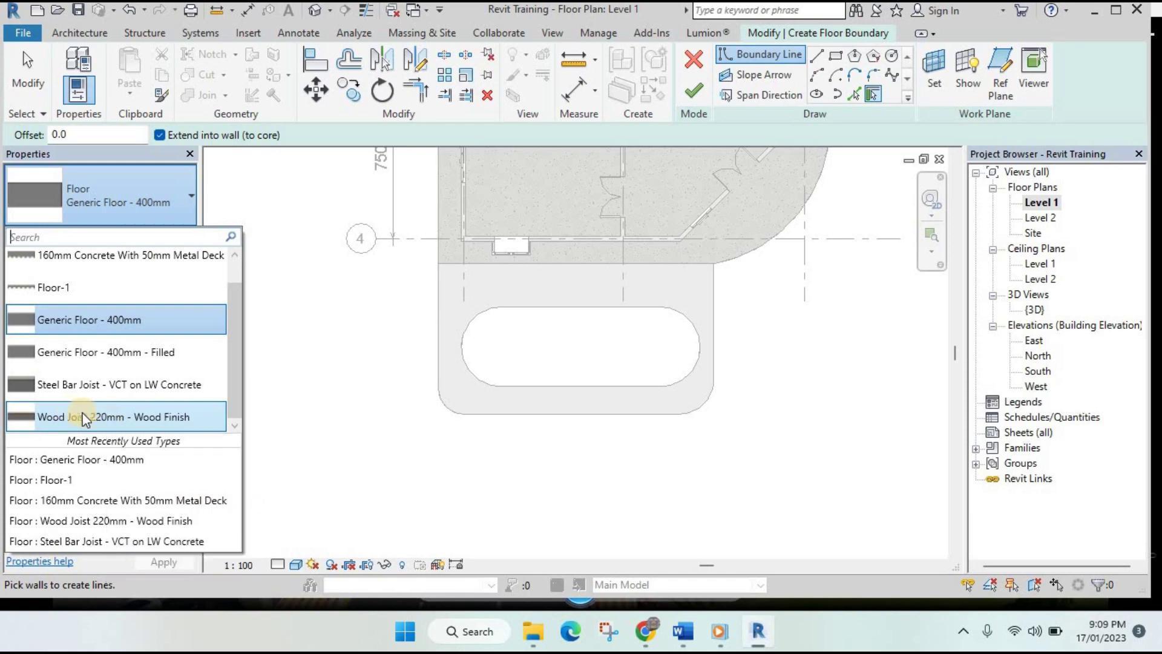
pyautogui.moveTo(112, 417)
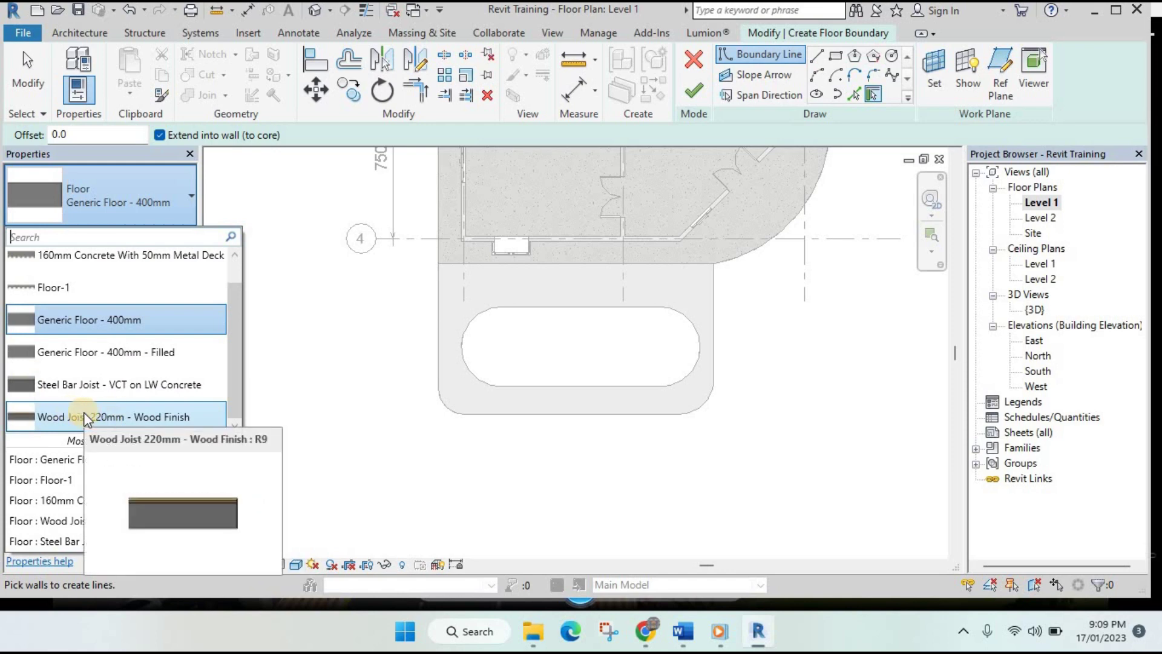
pyautogui.click(83, 416)
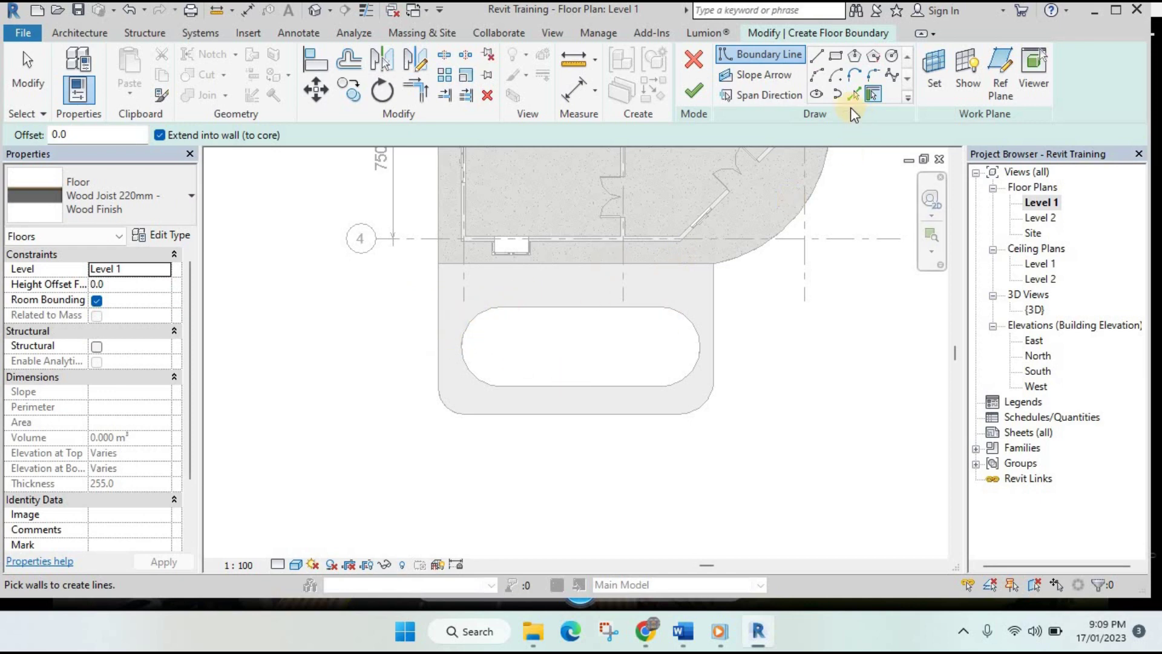
pyautogui.click(483, 318)
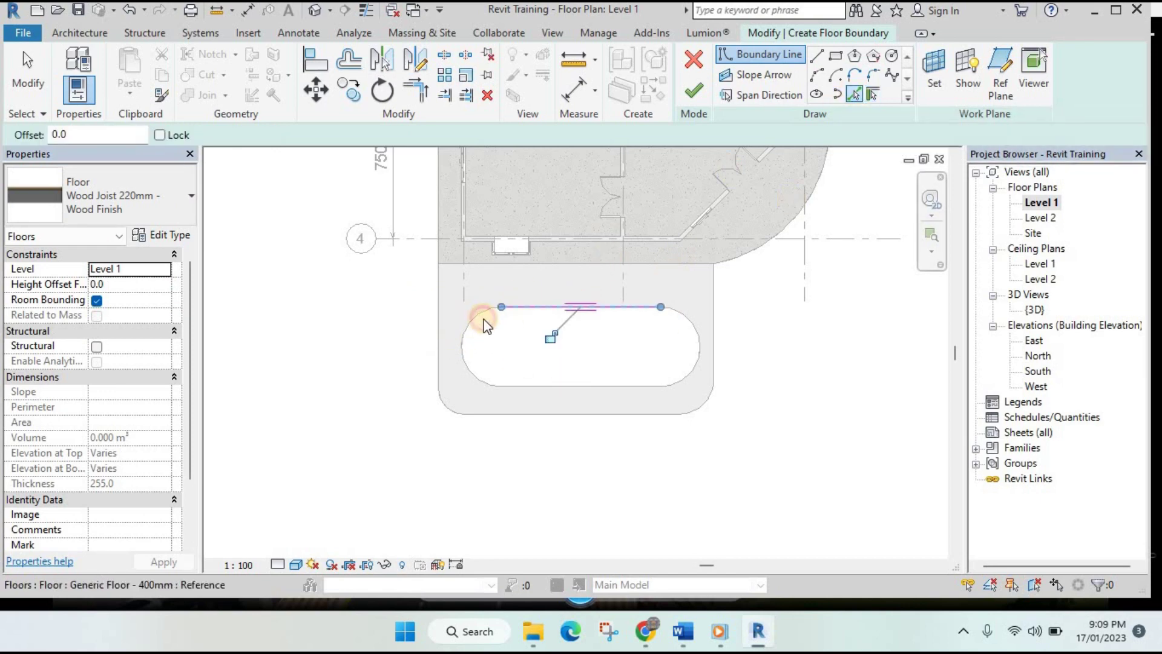
pyautogui.click(487, 332)
pyautogui.click(533, 381)
pyautogui.click(669, 350)
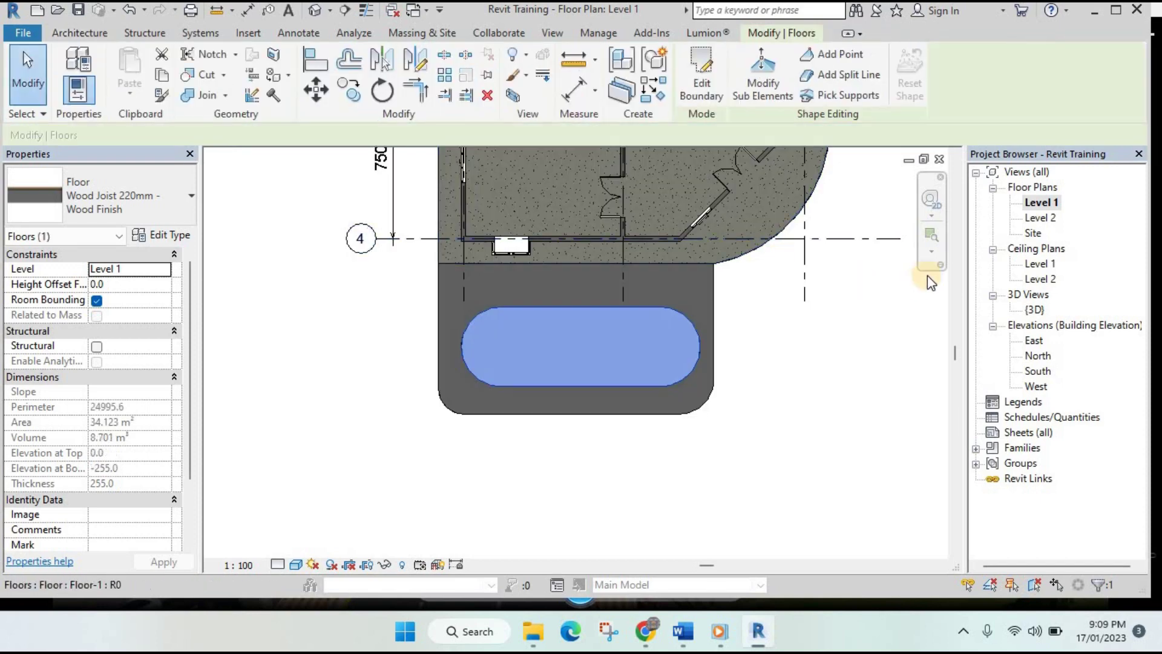
# - In 3D, set the wood floor's height offset to -150 mm
pyautogui.doubleClick(1032, 309)
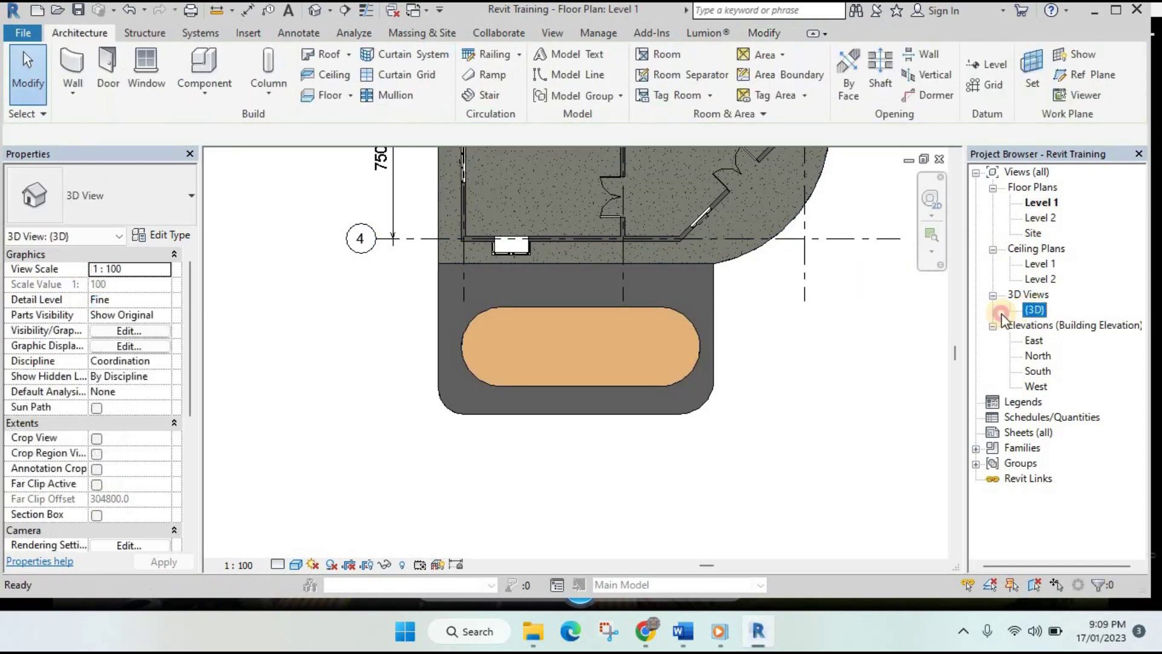
pyautogui.press('Escape')
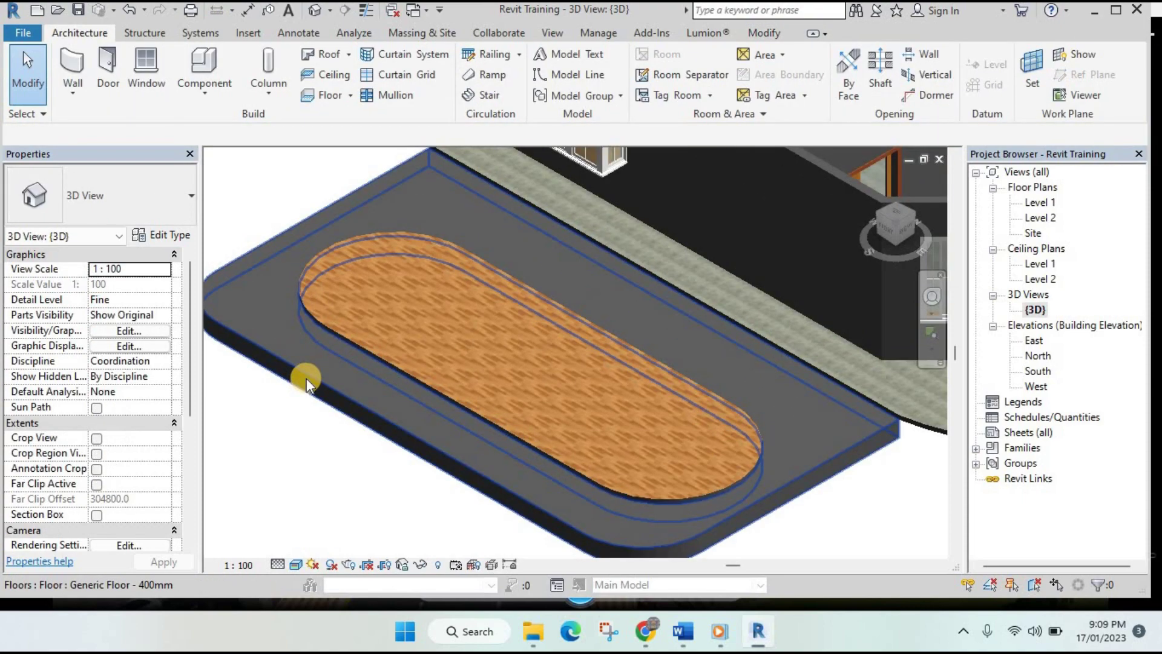
pyautogui.scroll(3, 307, 377)
pyautogui.moveTo(752, 461)
pyautogui.mouseDown(button='middle')
pyautogui.moveTo(611, 405)
pyautogui.moveTo(543, 335)
pyautogui.mouseUp(button='middle')
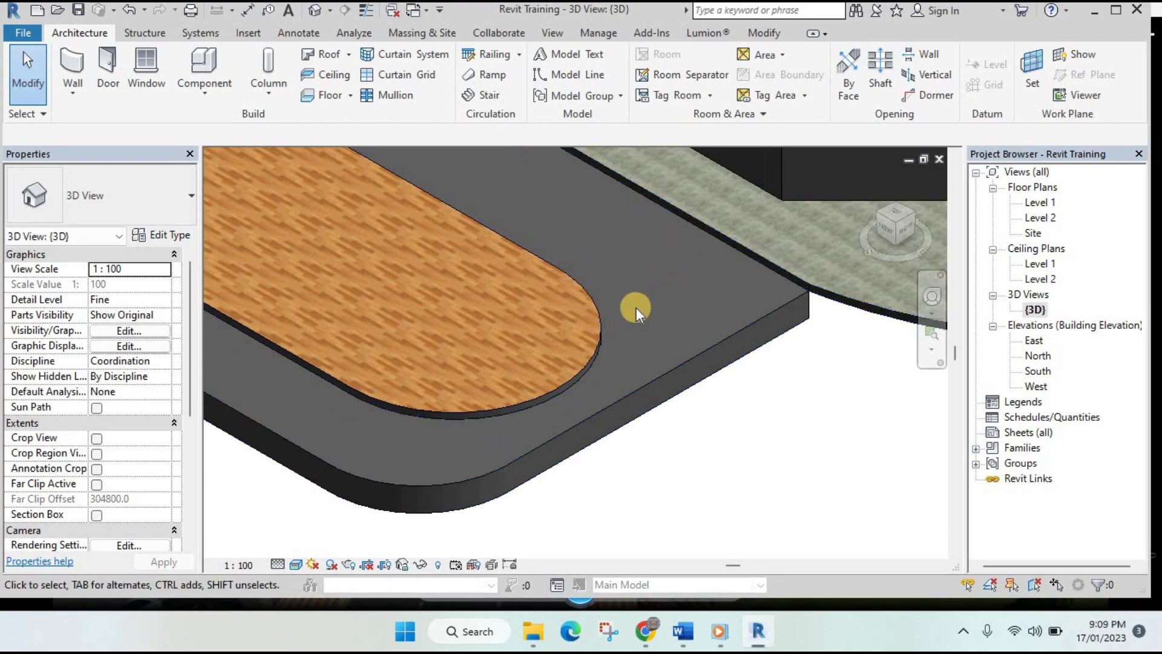
pyautogui.click(594, 339)
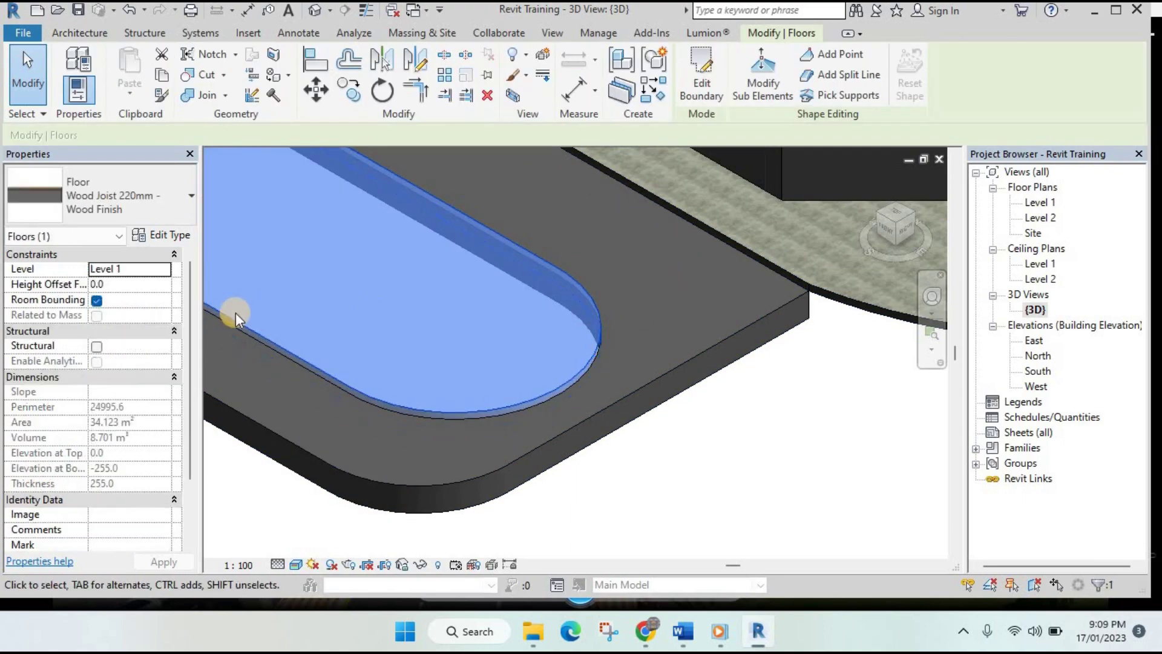
pyautogui.press('Escape')
pyautogui.click(652, 328)
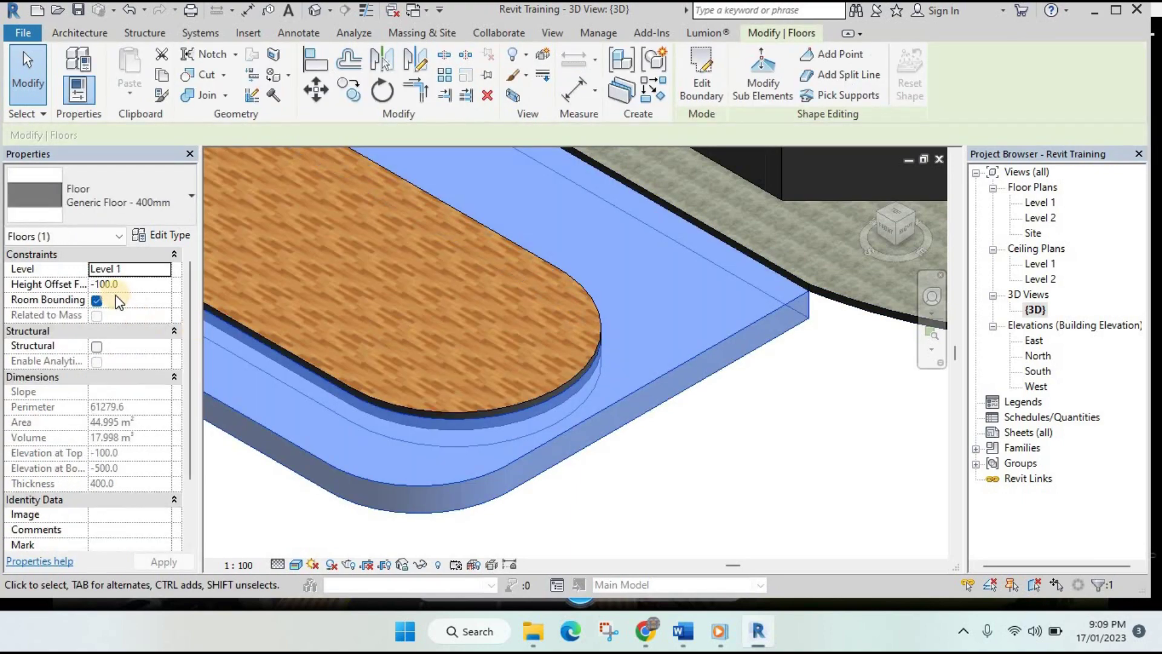
pyautogui.press('Escape')
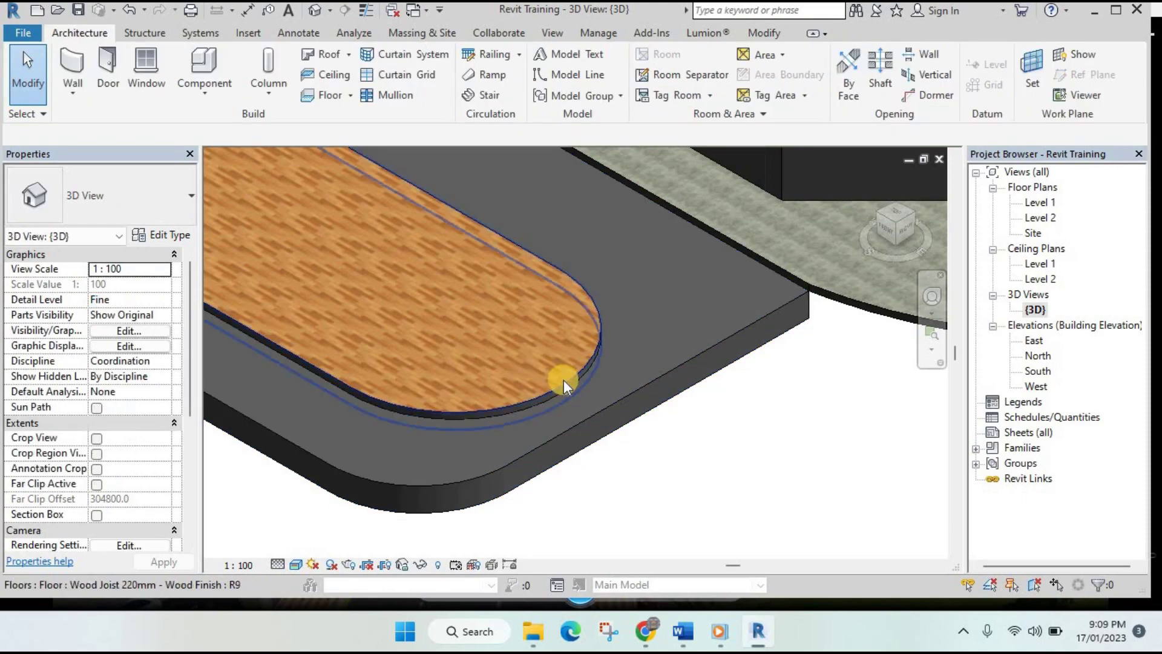
pyautogui.click(564, 379)
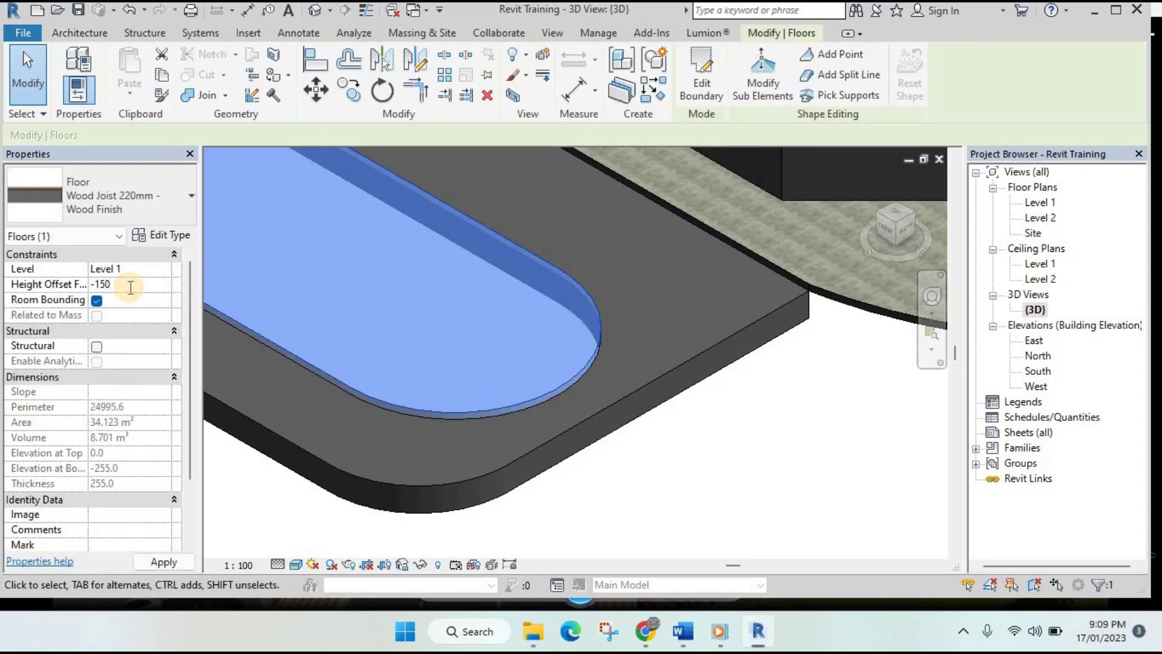
pyautogui.press('Escape')
# - Zoom and pan to frame the recessed wood deck alongside the house
pyautogui.scroll(3, 545, 281)
pyautogui.scroll(4, 563, 242)
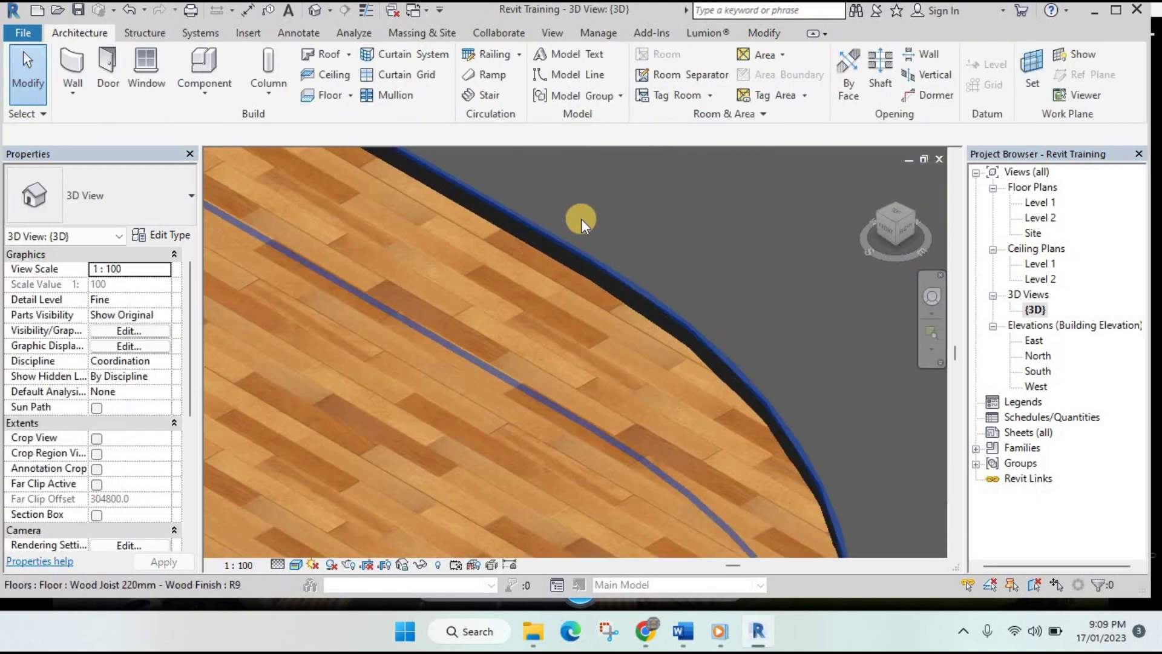
pyautogui.scroll(-2, 581, 219)
pyautogui.scroll(-2, 549, 258)
pyautogui.scroll(-3, 519, 252)
pyautogui.moveTo(527, 267); pyautogui.dragTo(769, 433, button='middle')
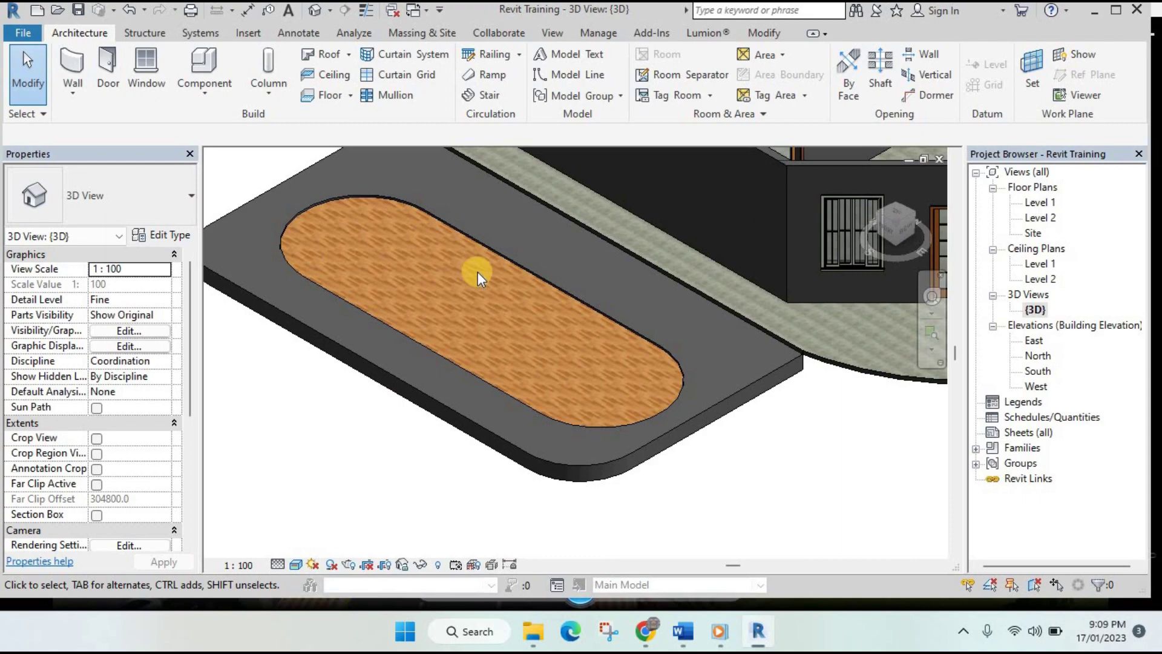
pyautogui.scroll(-2, 311, 220)
pyautogui.moveTo(440, 220); pyautogui.dragTo(446, 327, button='middle')
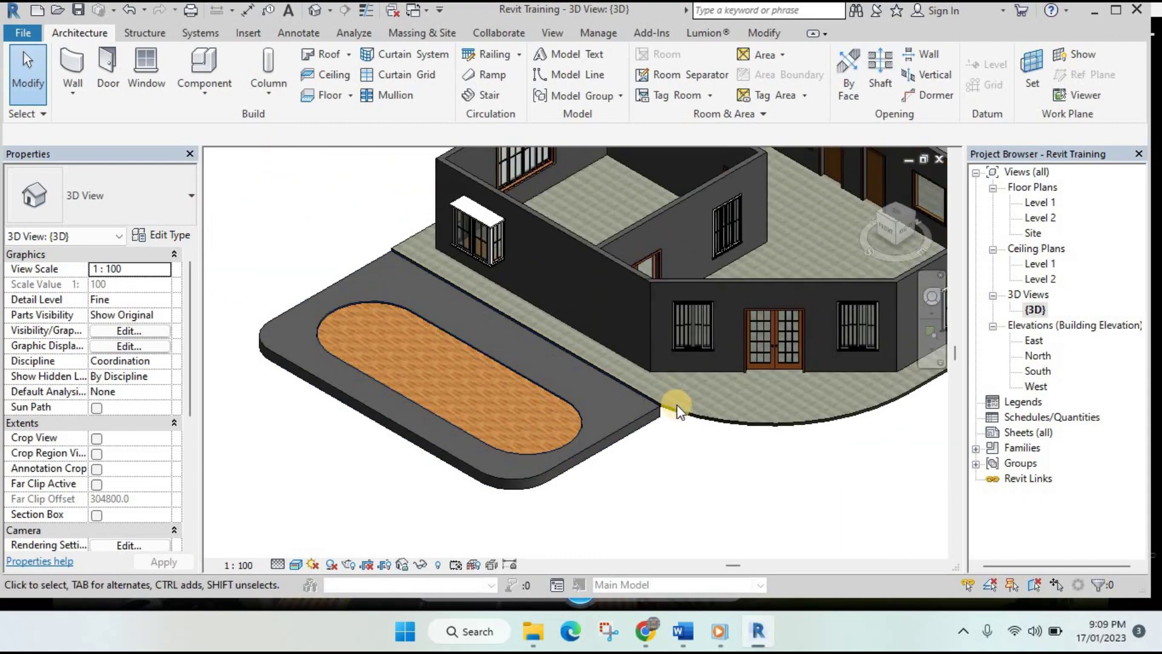
pyautogui.click(720, 631)
pyautogui.click(514, 528)
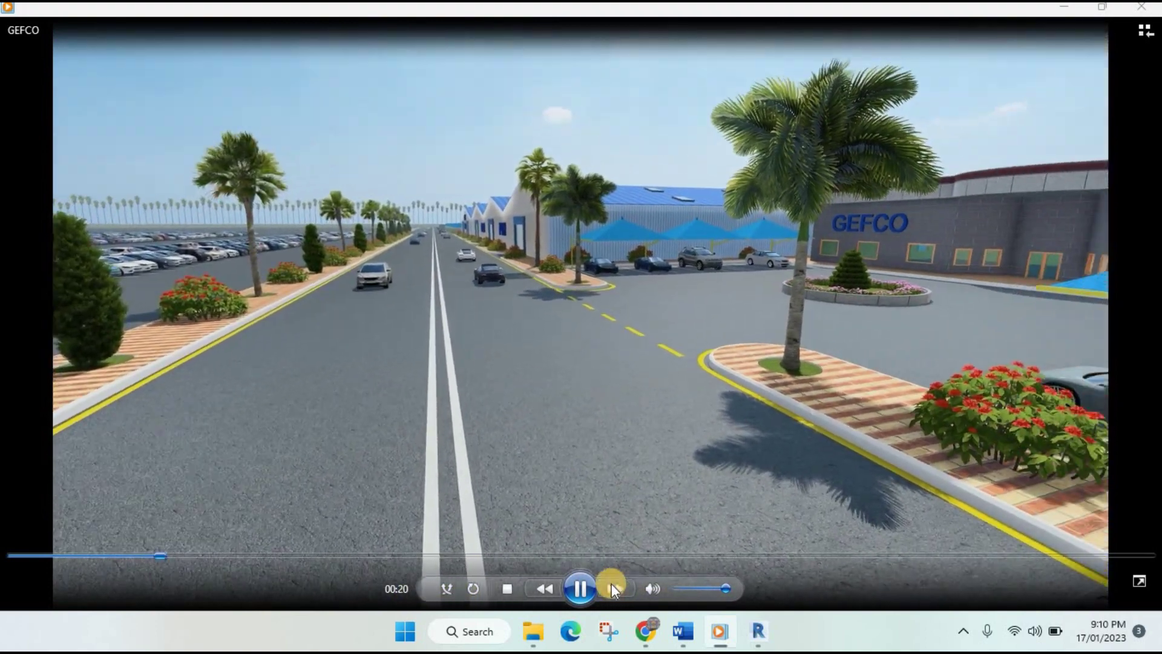
pyautogui.click(582, 587)
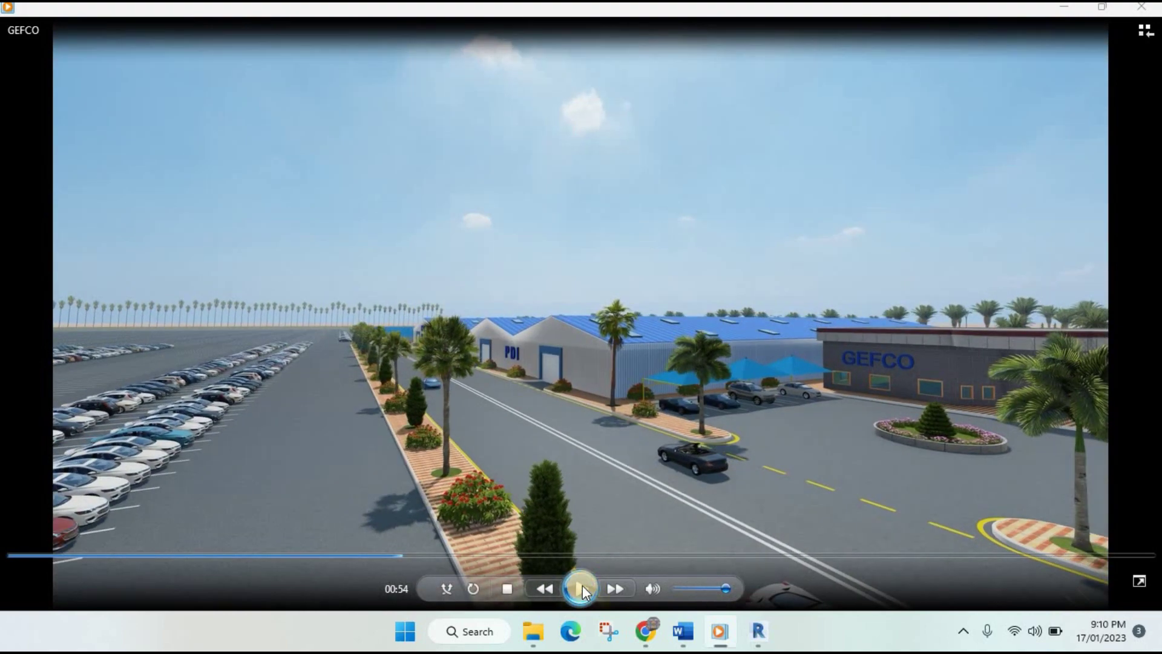
pyautogui.click(583, 585)
pyautogui.click(575, 585)
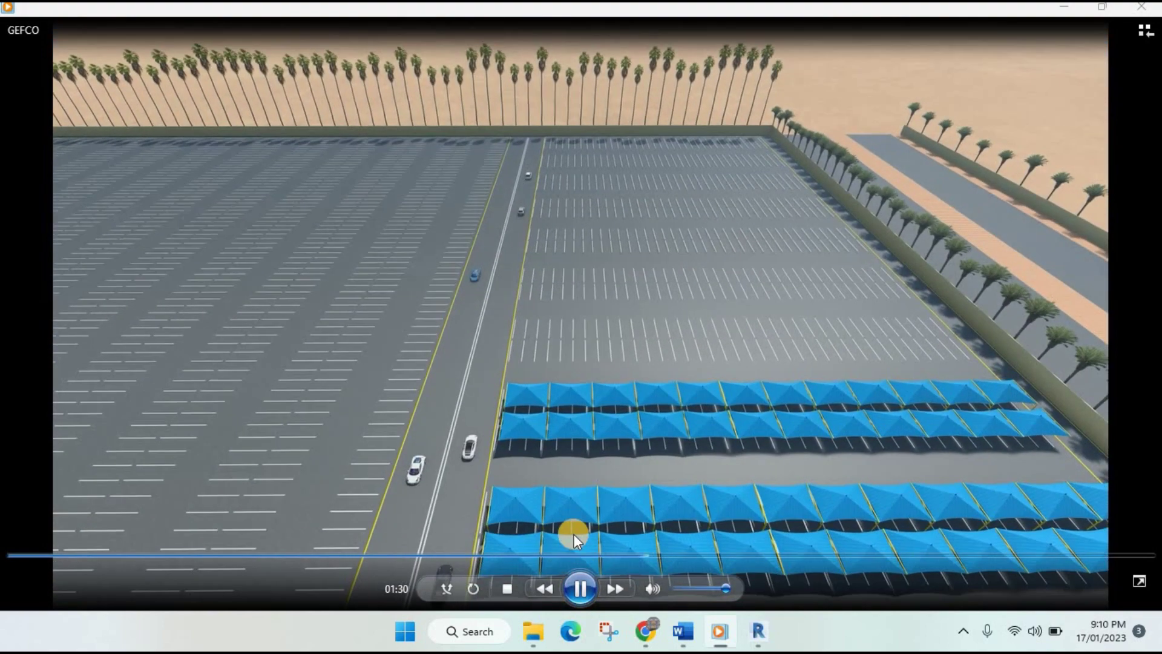
pyautogui.click(577, 587)
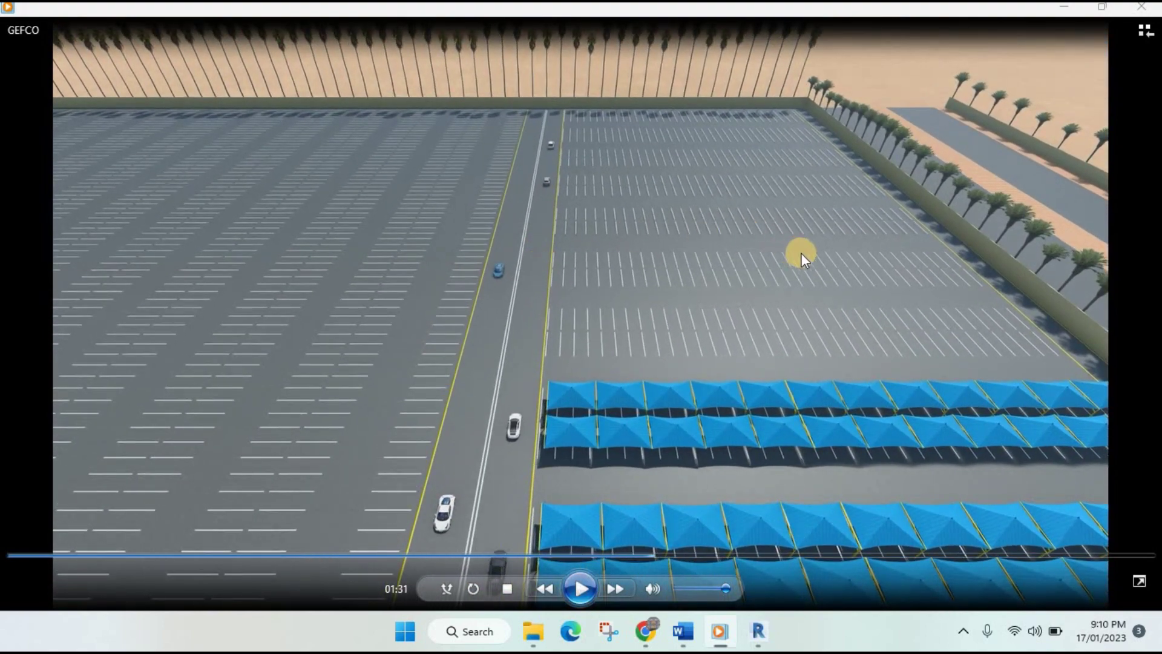
# - Leave wall placement and start an architectural floor sketch with the floor type list showing Wood Joist 220mm
pyautogui.moveTo(758, 630)
pyautogui.click(751, 632)
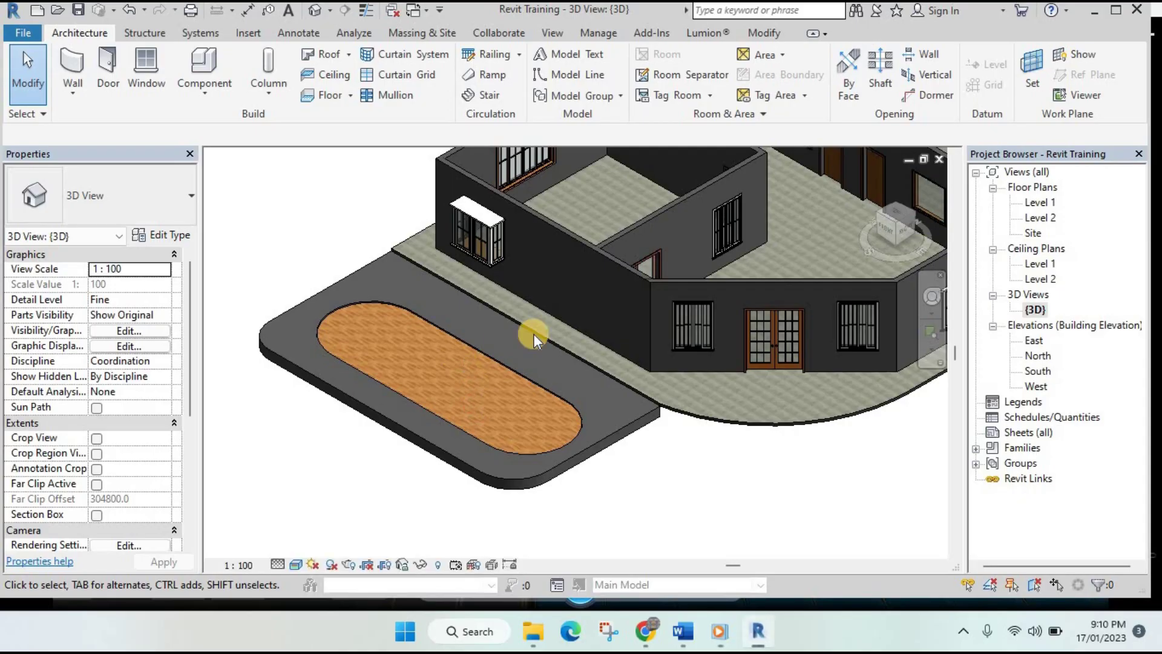
pyautogui.moveTo(575, 357); pyautogui.dragTo(473, 359, button='middle')
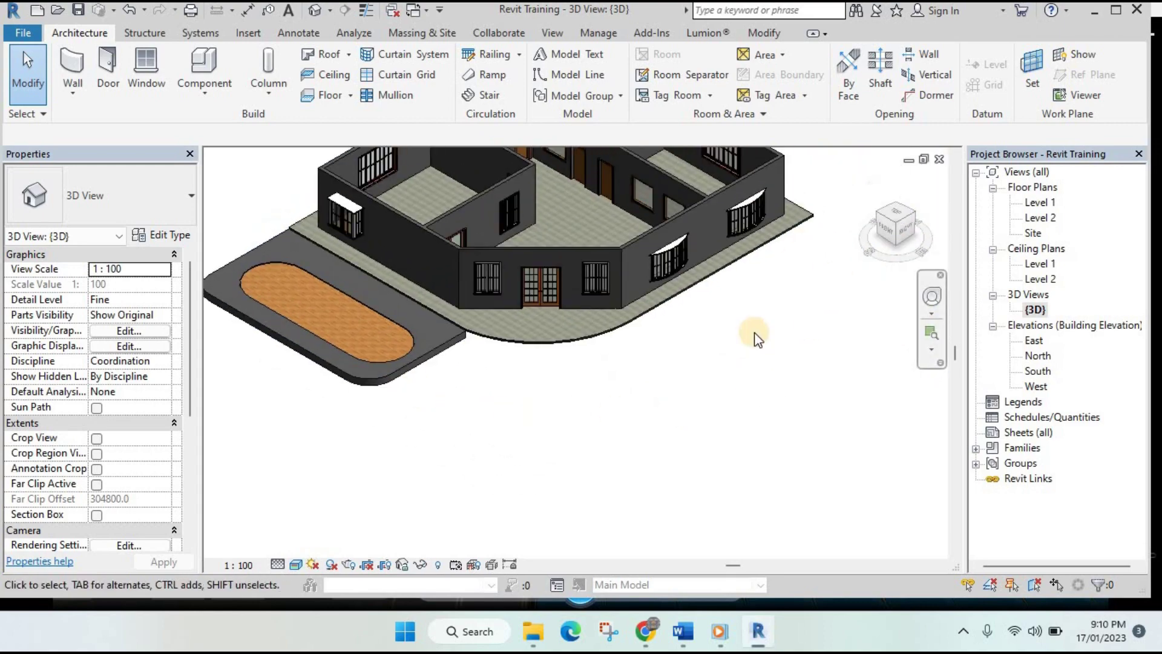
pyautogui.moveTo(503, 369); pyautogui.dragTo(490, 285, button='middle')
pyautogui.scroll(-1, 490, 285)
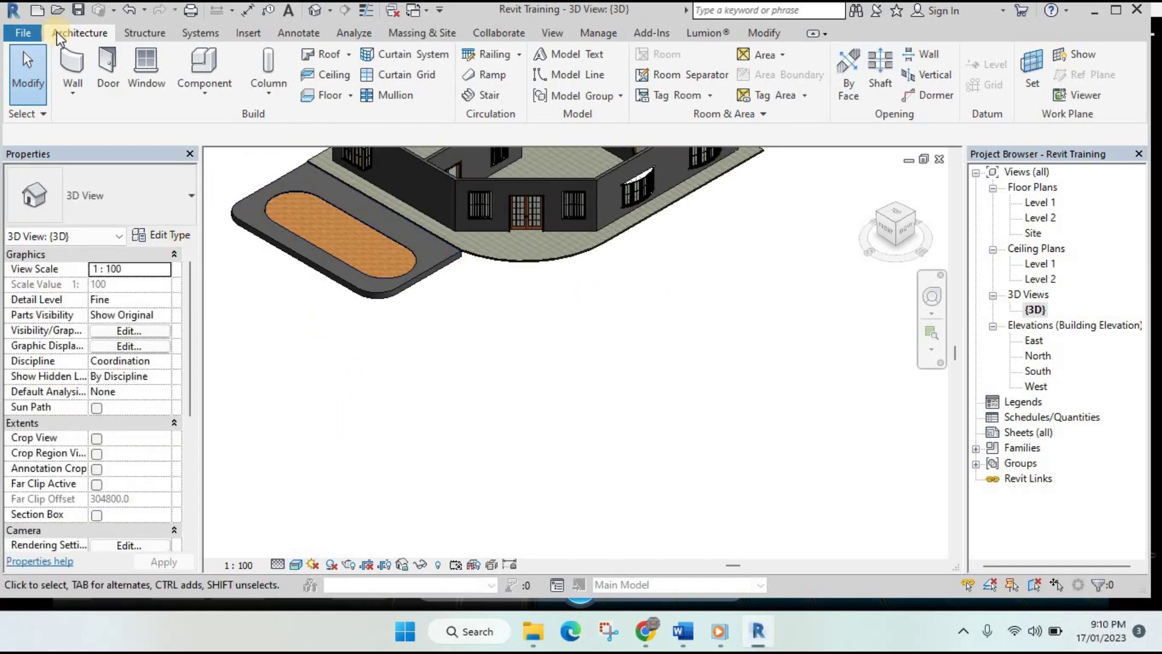
pyautogui.click(73, 64)
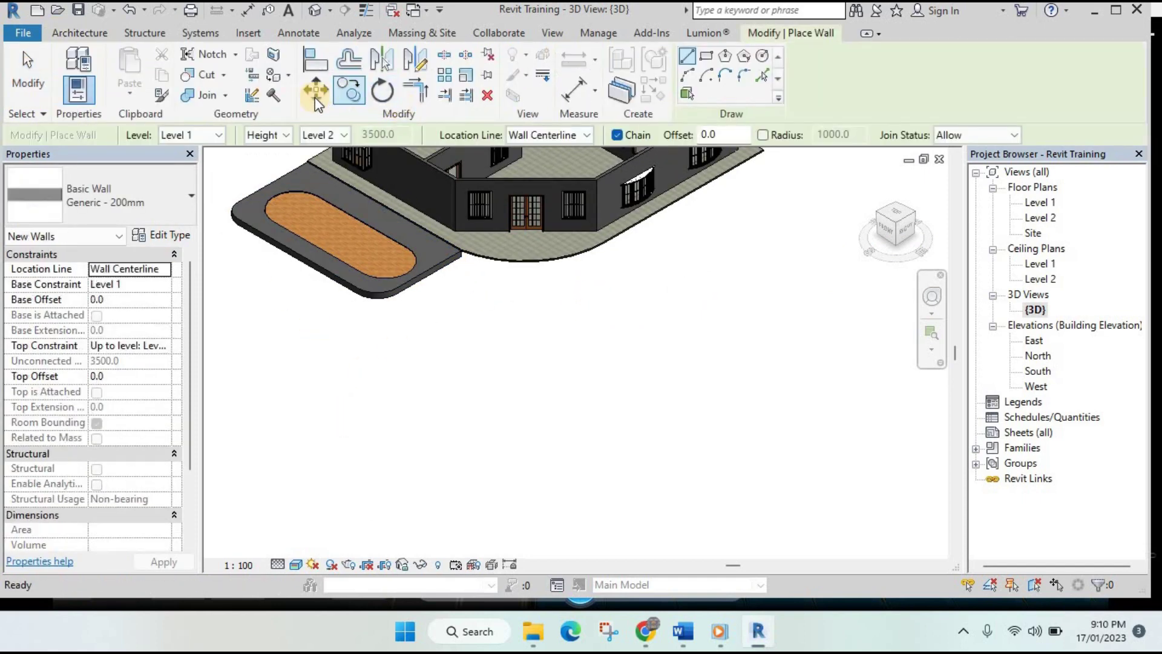
pyautogui.click(81, 36)
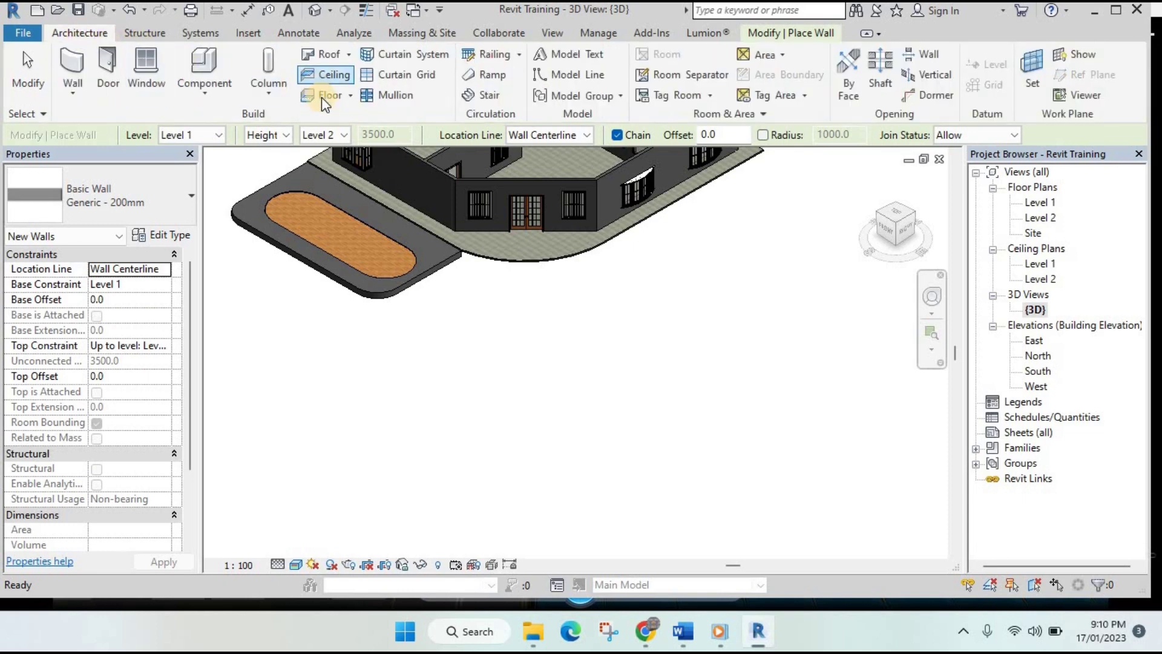
pyautogui.click(350, 95)
pyautogui.click(376, 122)
# - Switch the floor type to 160mm Concrete With 50mm Metal Deck and draw a boundary line to the curved front edge
pyautogui.click(134, 210)
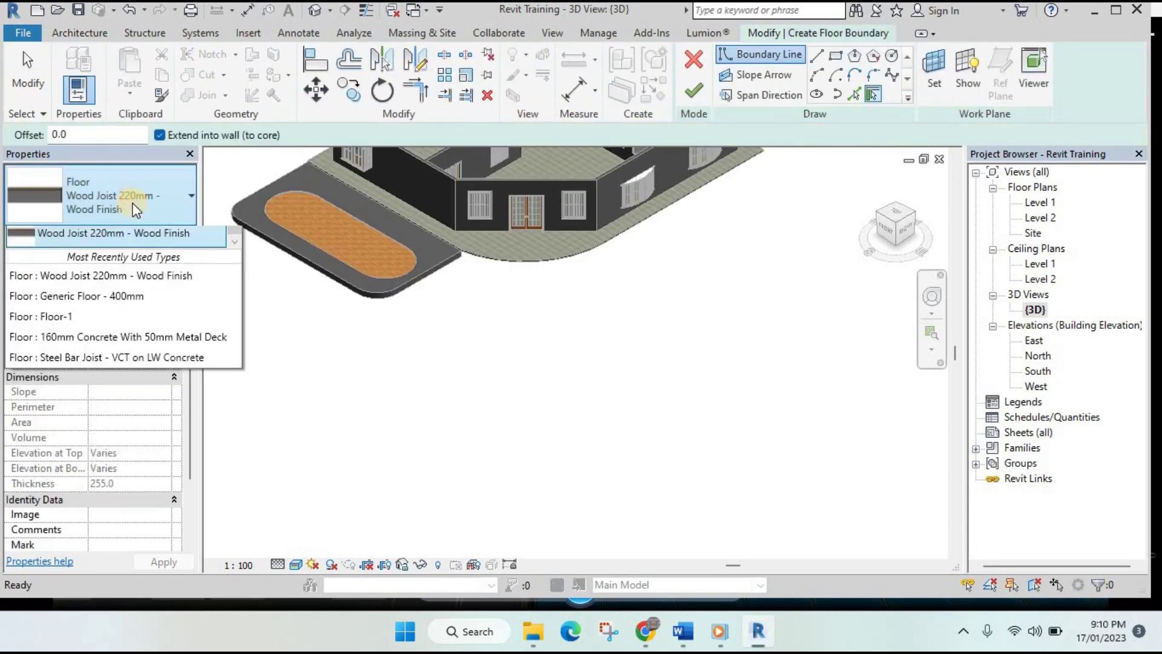
pyautogui.click(117, 252)
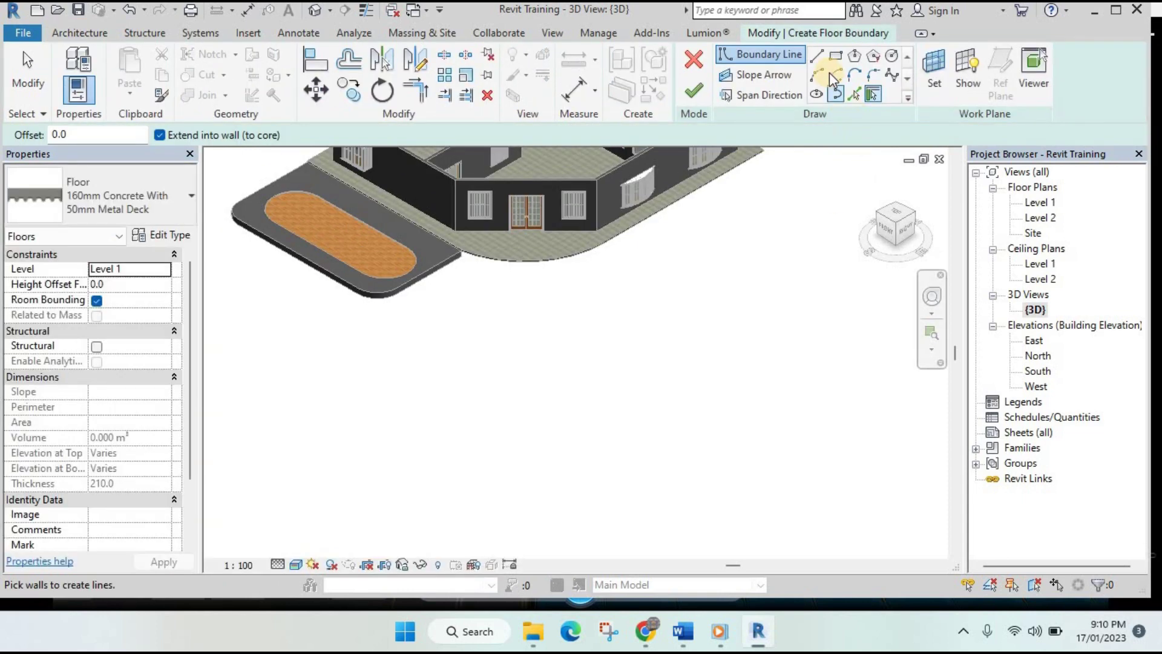
pyautogui.click(816, 58)
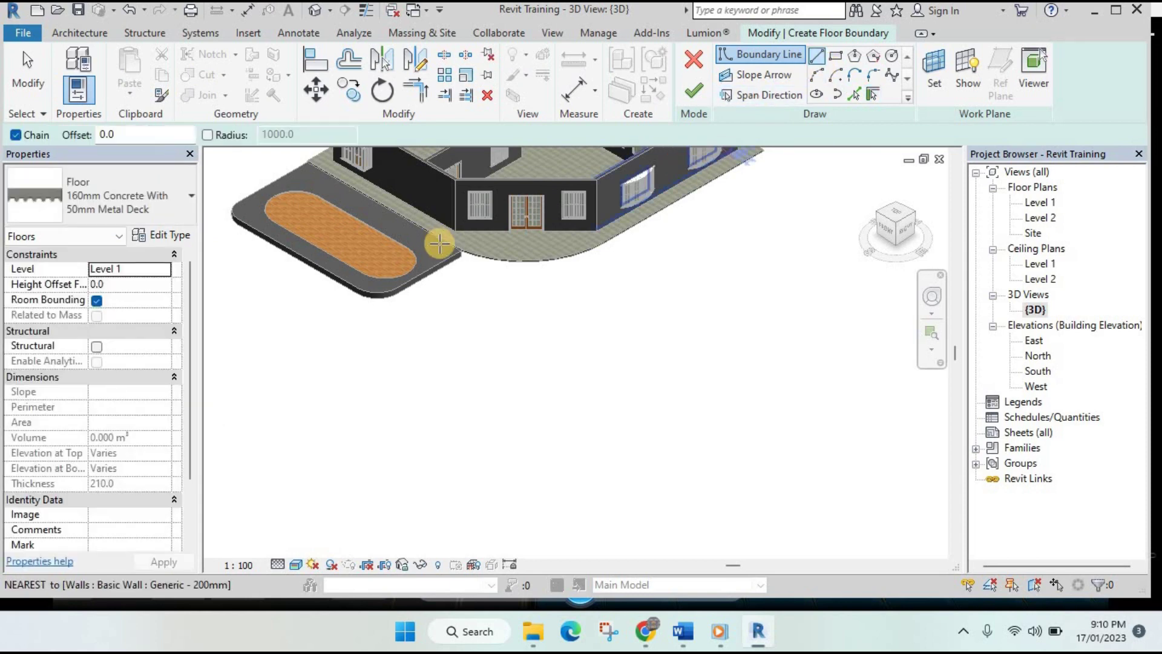
pyautogui.scroll(-2, 562, 334)
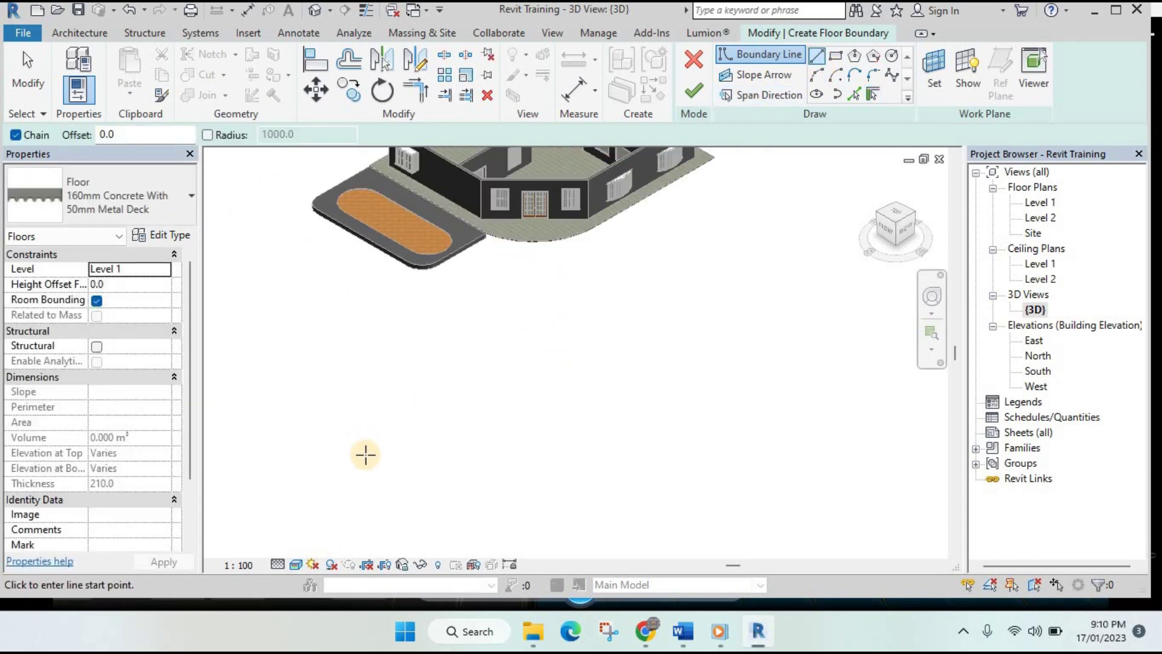
pyautogui.moveTo(651, 249); pyautogui.dragTo(601, 323, button='middle')
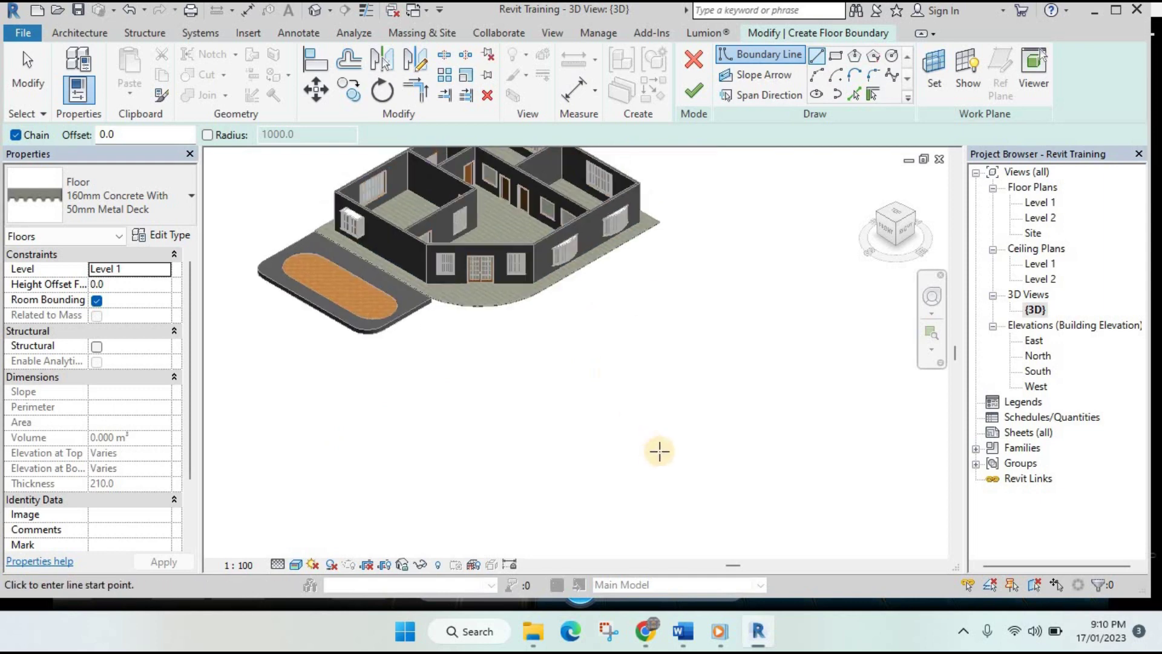
pyautogui.click(682, 474)
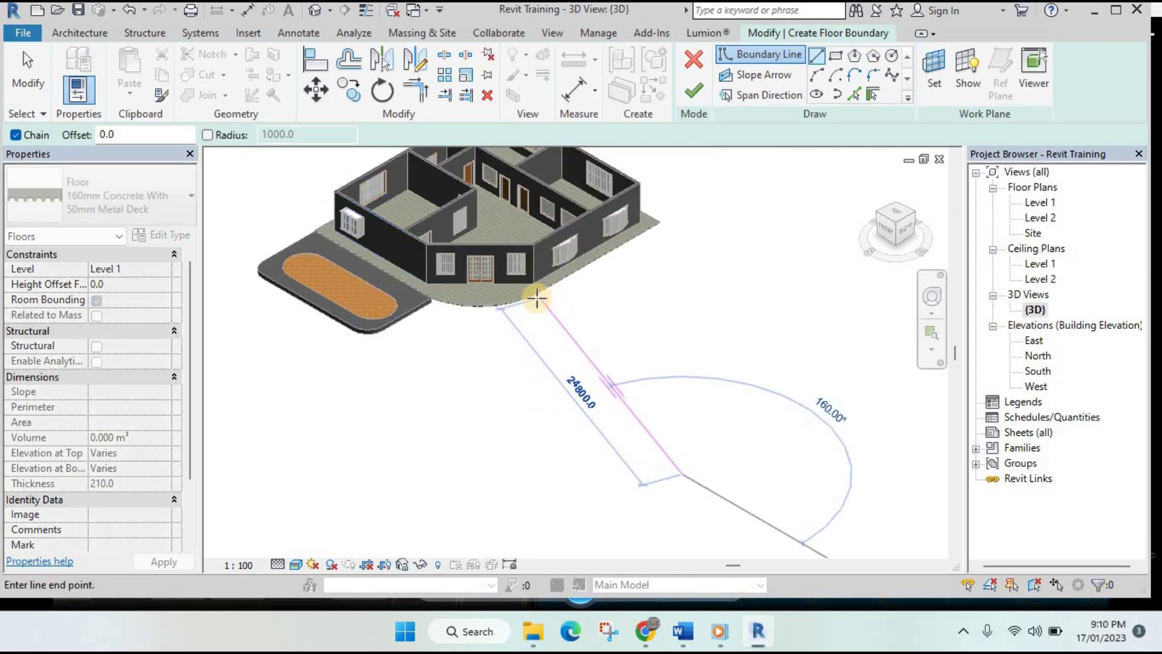
pyautogui.click(535, 296)
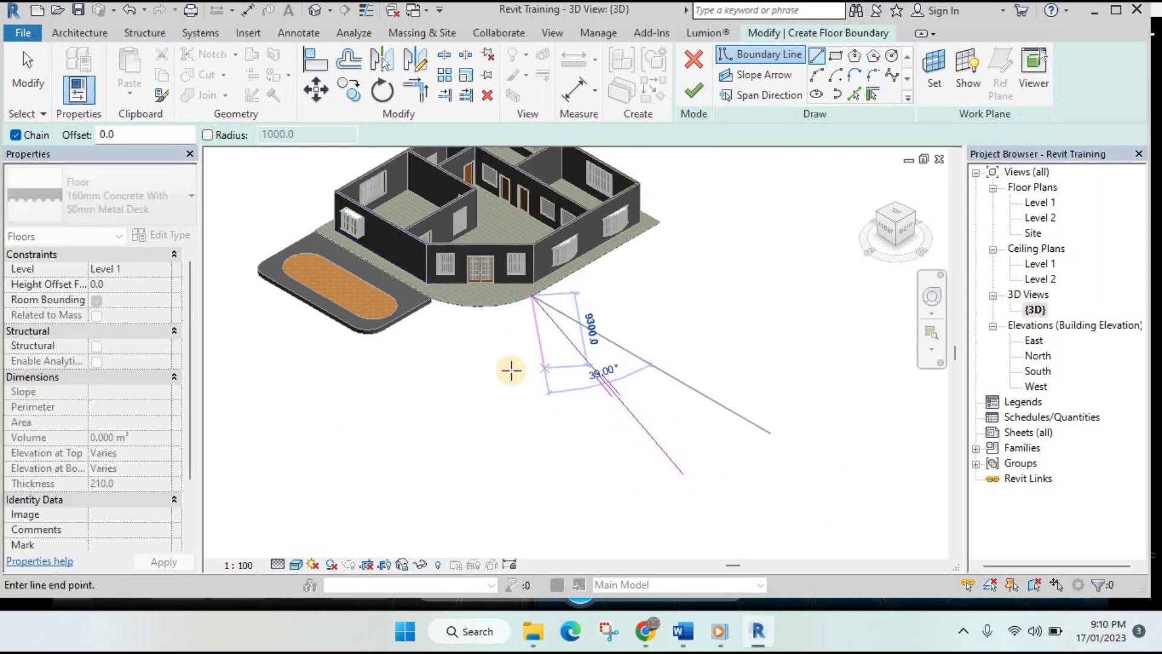
pyautogui.press('Escape')
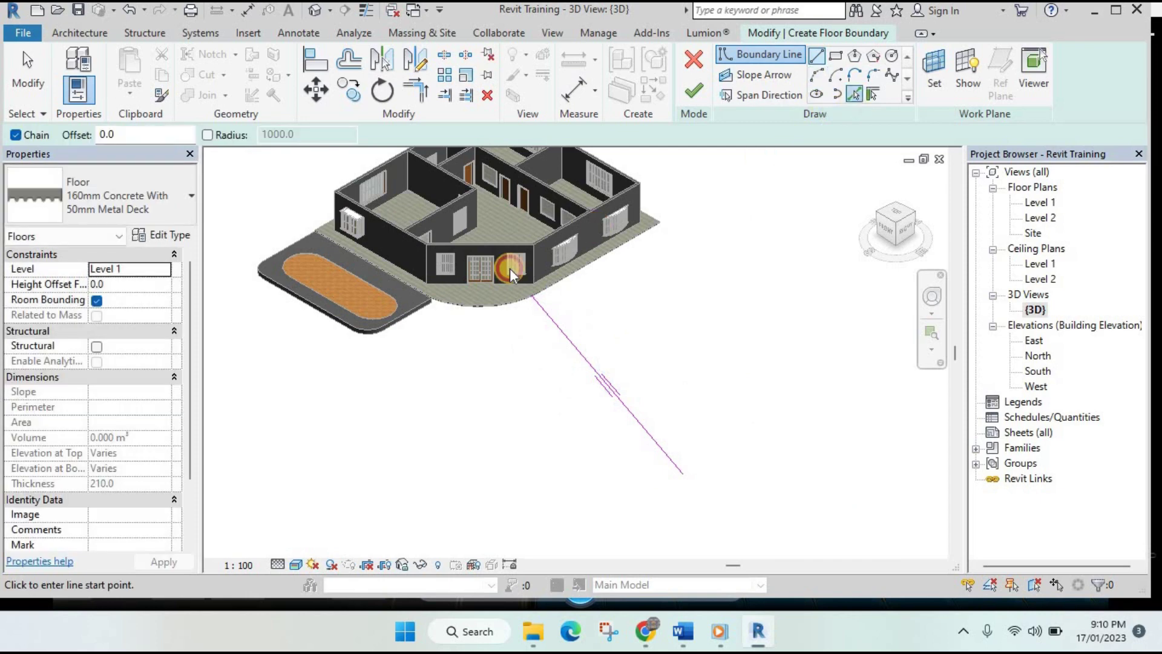
# - Pick the curved front floor edge and draw the forked walkway outline back to the existing line
pyautogui.scroll(2, 492, 303)
pyautogui.click(494, 308)
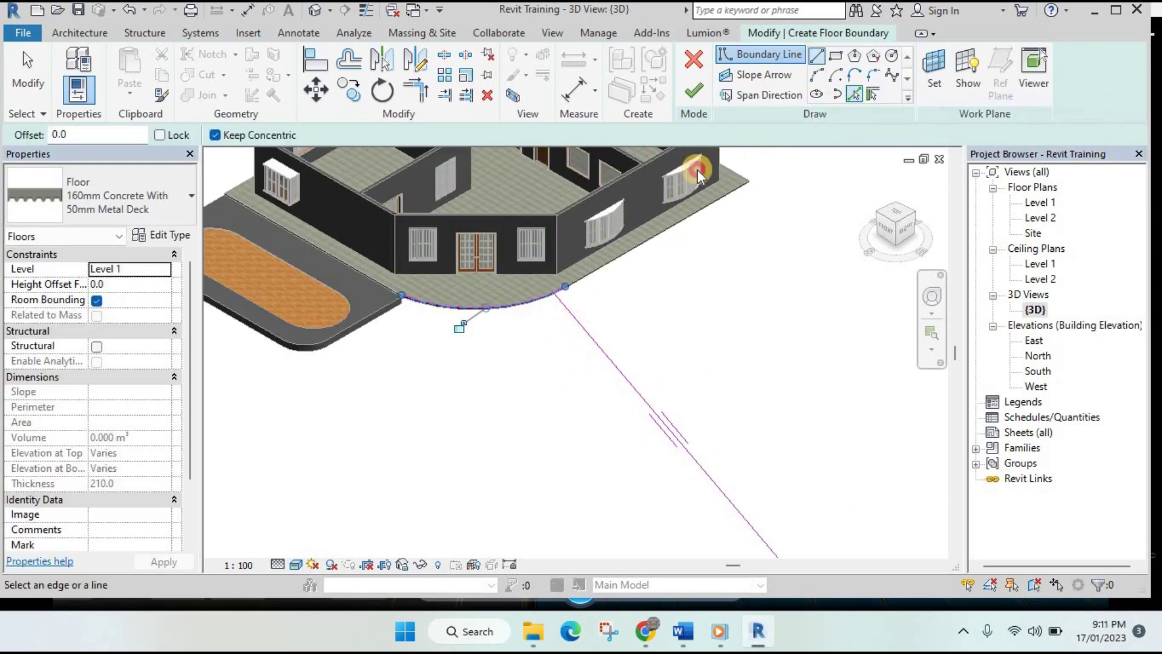
pyautogui.click(817, 55)
pyautogui.click(392, 301)
pyautogui.scroll(-2, 363, 339)
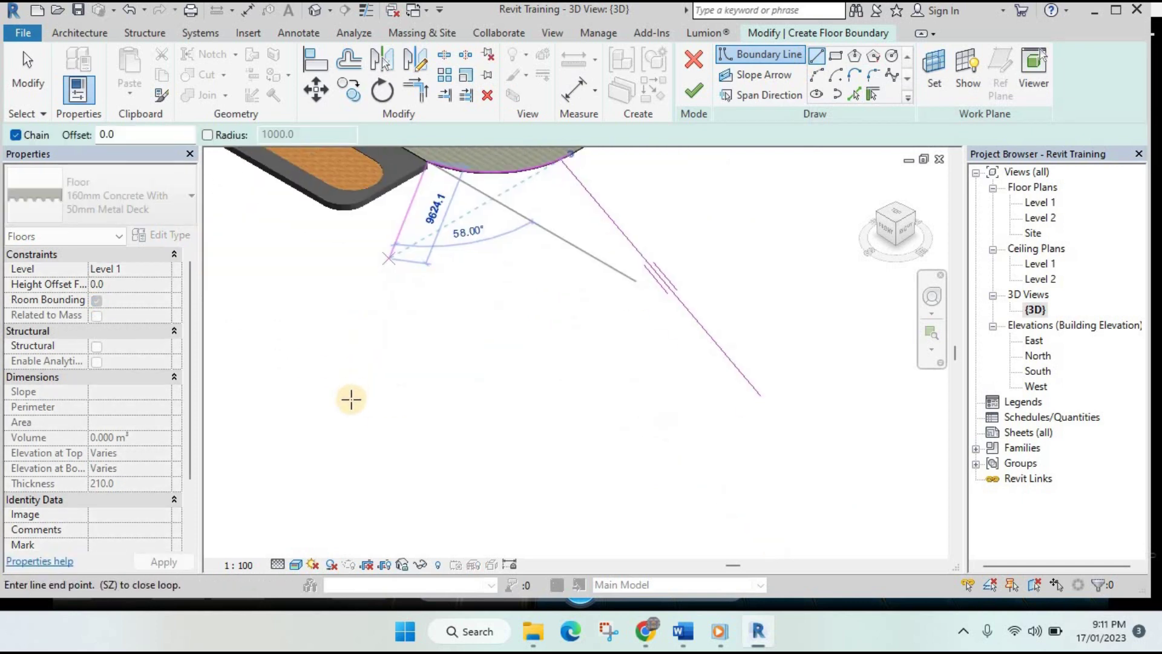
pyautogui.click(349, 393)
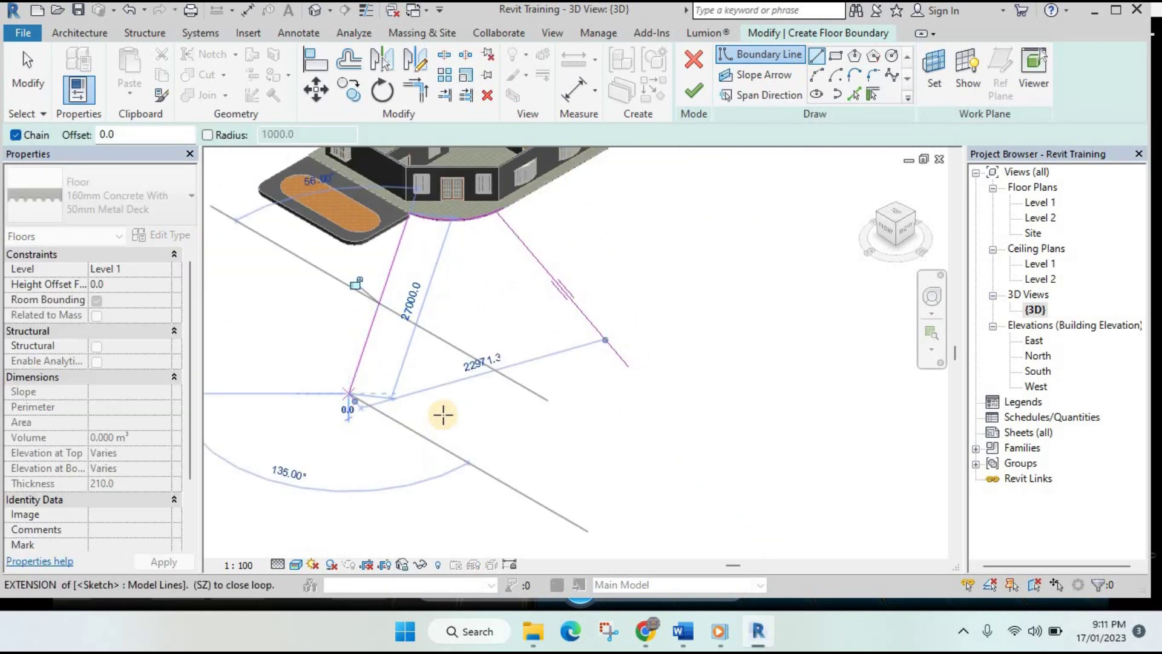
pyautogui.click(409, 394)
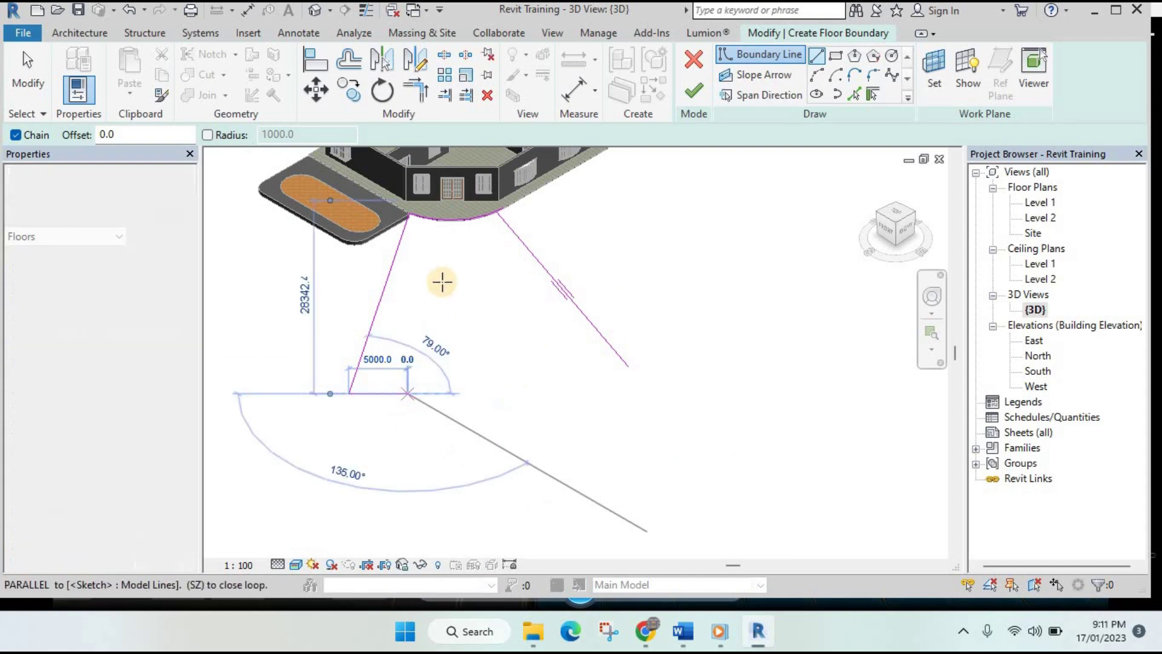
pyautogui.click(460, 274)
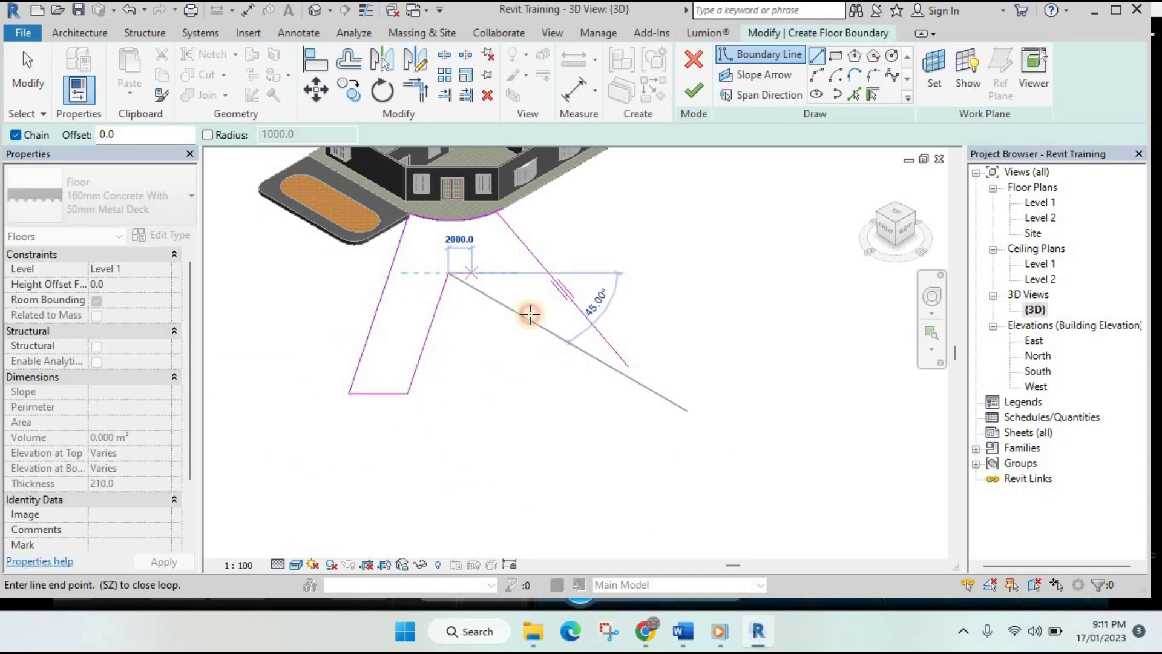
pyautogui.press('Return')
pyautogui.click(564, 383)
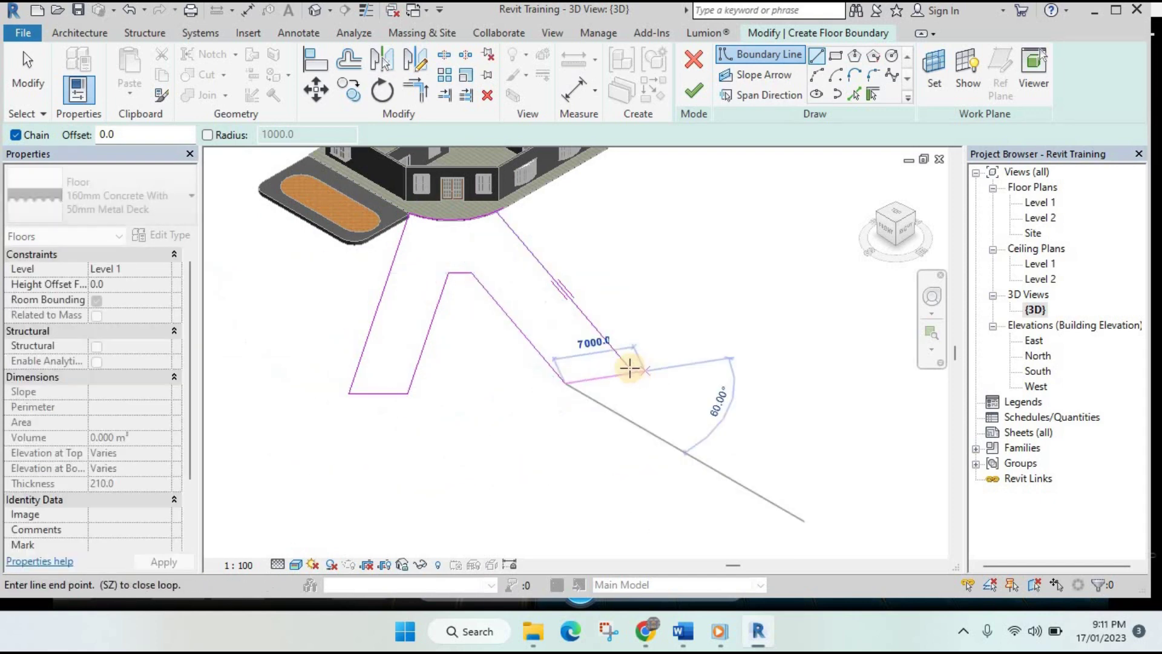
pyautogui.click(630, 368)
# - Trim the walkway's left edge into a clean corner with the curved edge
pyautogui.scroll(3, 511, 200)
pyautogui.scroll(2, 518, 219)
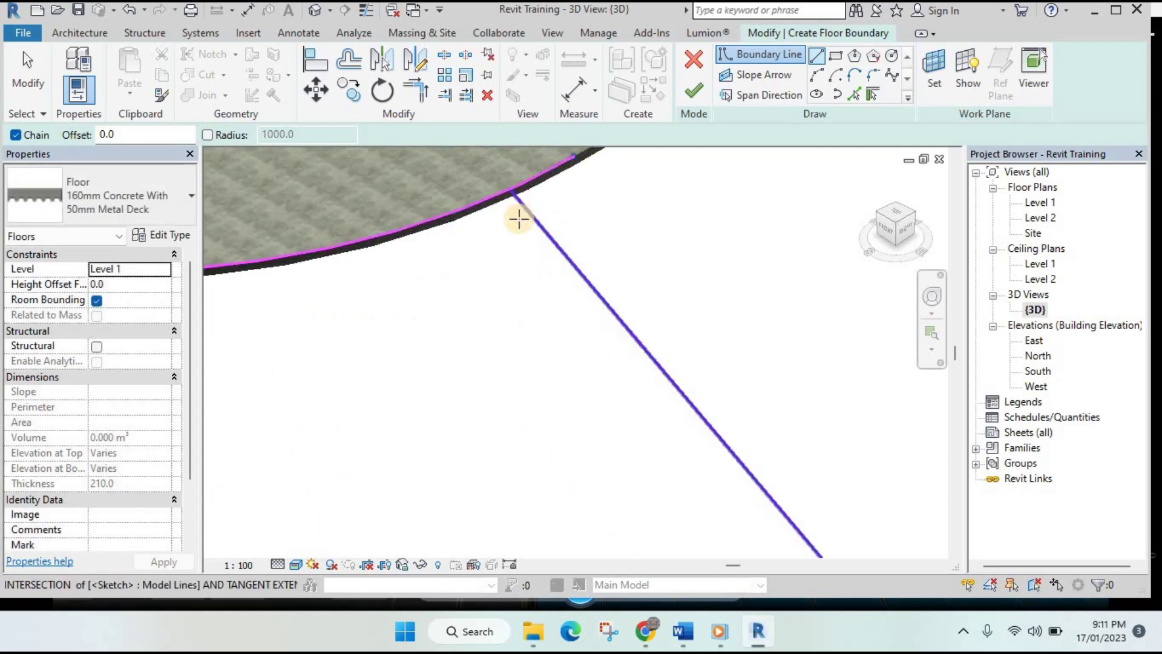
pyautogui.scroll(2, 519, 219)
pyautogui.moveTo(518, 219); pyautogui.dragTo(539, 357, button='middle')
pyautogui.press('Escape')
pyautogui.press('Escape')
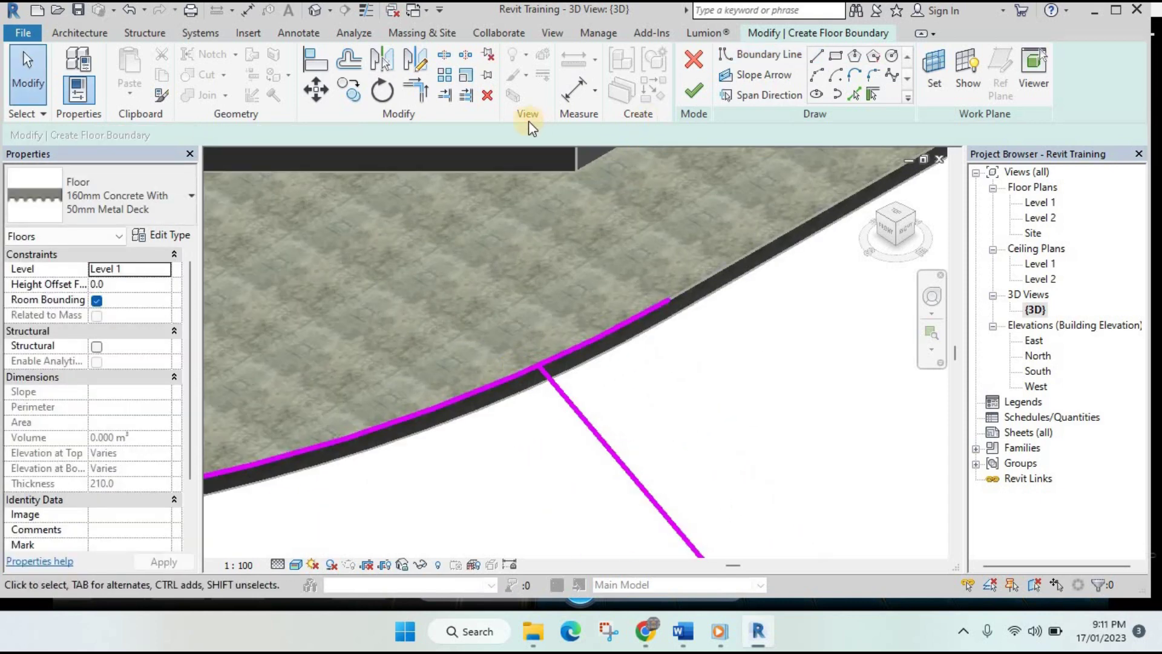
pyautogui.click(422, 91)
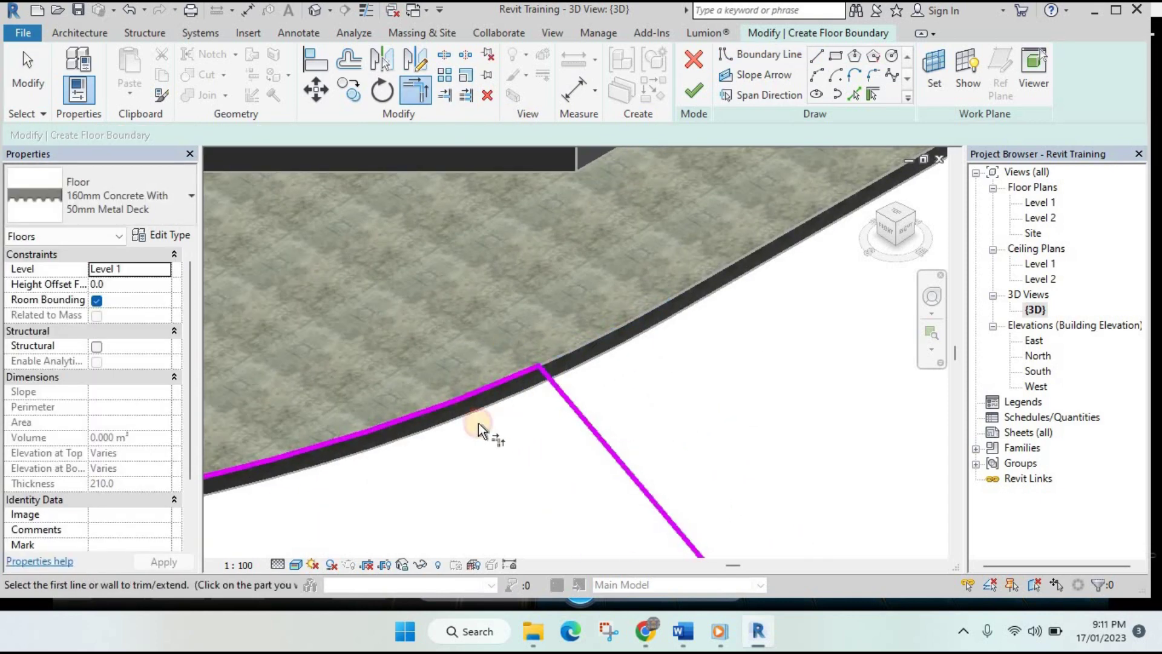
pyautogui.moveTo(480, 427)
pyautogui.mouseDown(button='middle')
pyautogui.moveTo(693, 400)
pyautogui.moveTo(908, 424)
pyautogui.mouseUp(button='middle')
pyautogui.click(238, 354)
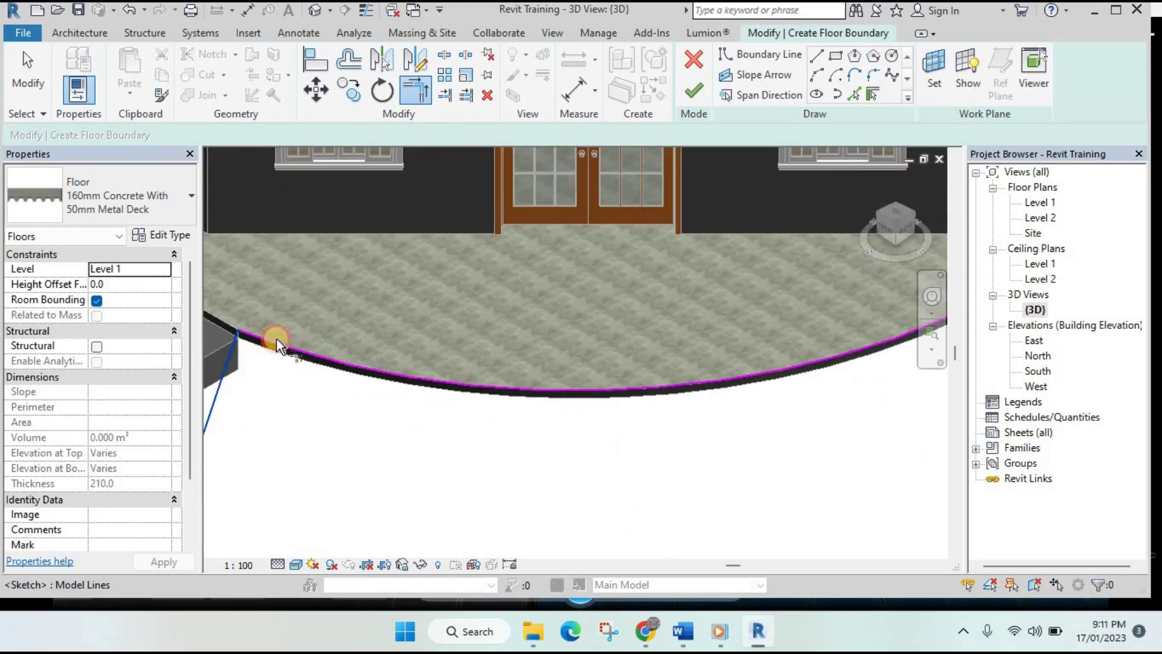
pyautogui.click(356, 371)
# - Look over the finished forked walkway and cancel an accidental wall placement
pyautogui.scroll(-2, 674, 242)
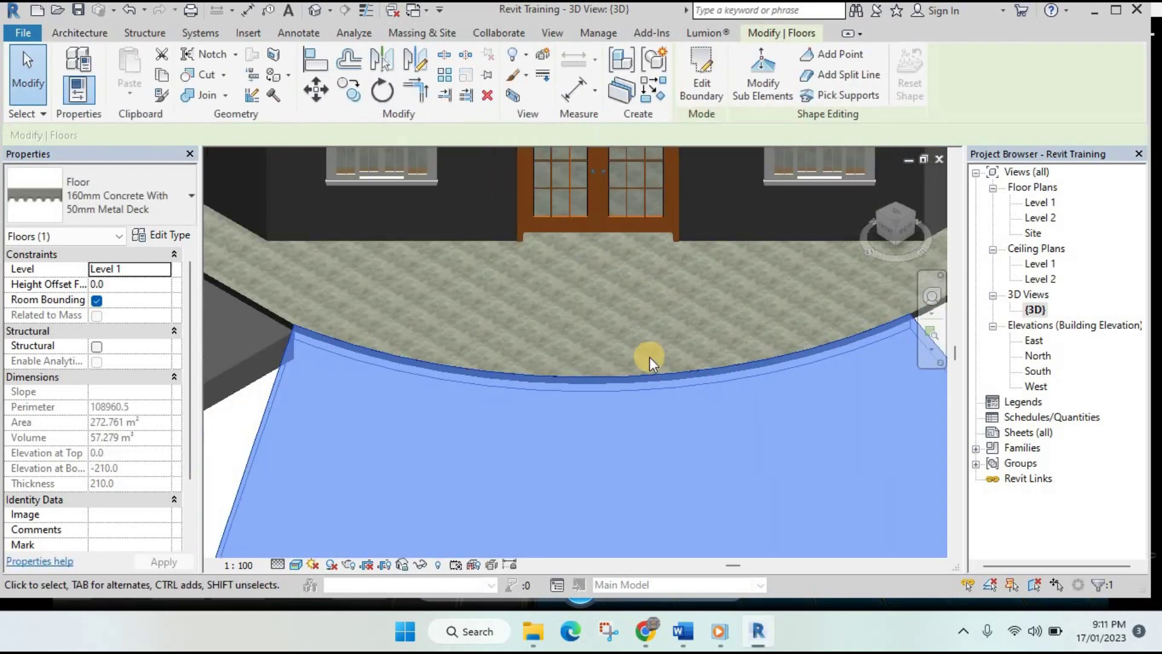
pyautogui.scroll(-3, 649, 357)
pyautogui.moveTo(654, 375); pyautogui.dragTo(605, 394, button='middle')
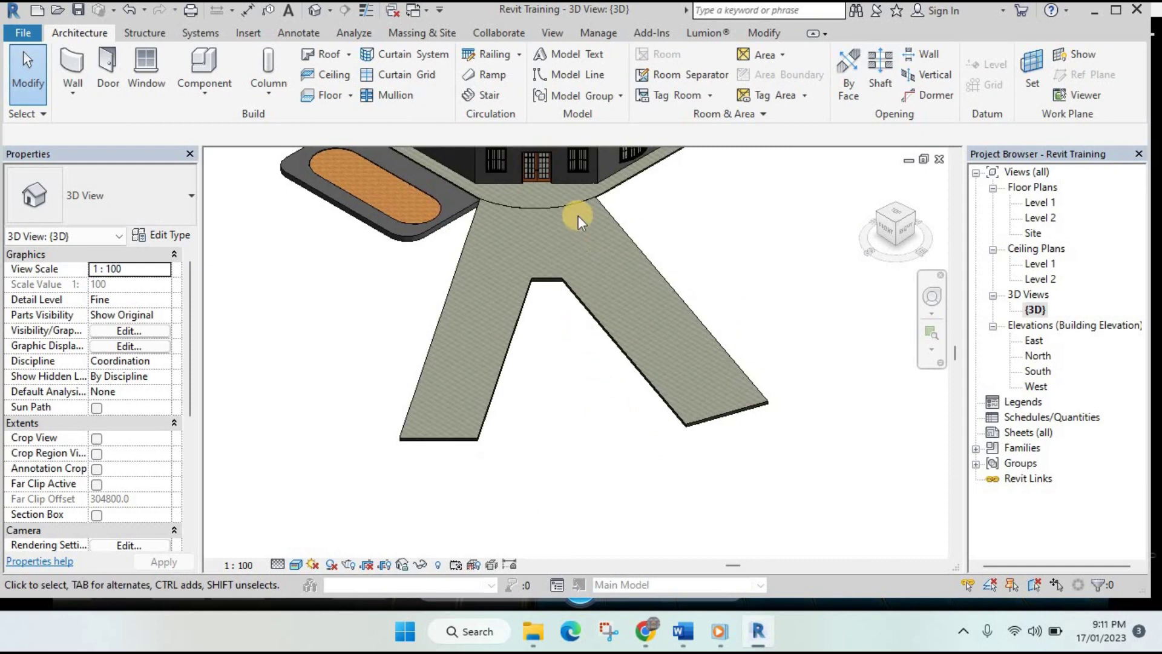
pyautogui.scroll(1, 532, 299)
pyautogui.scroll(2, 502, 284)
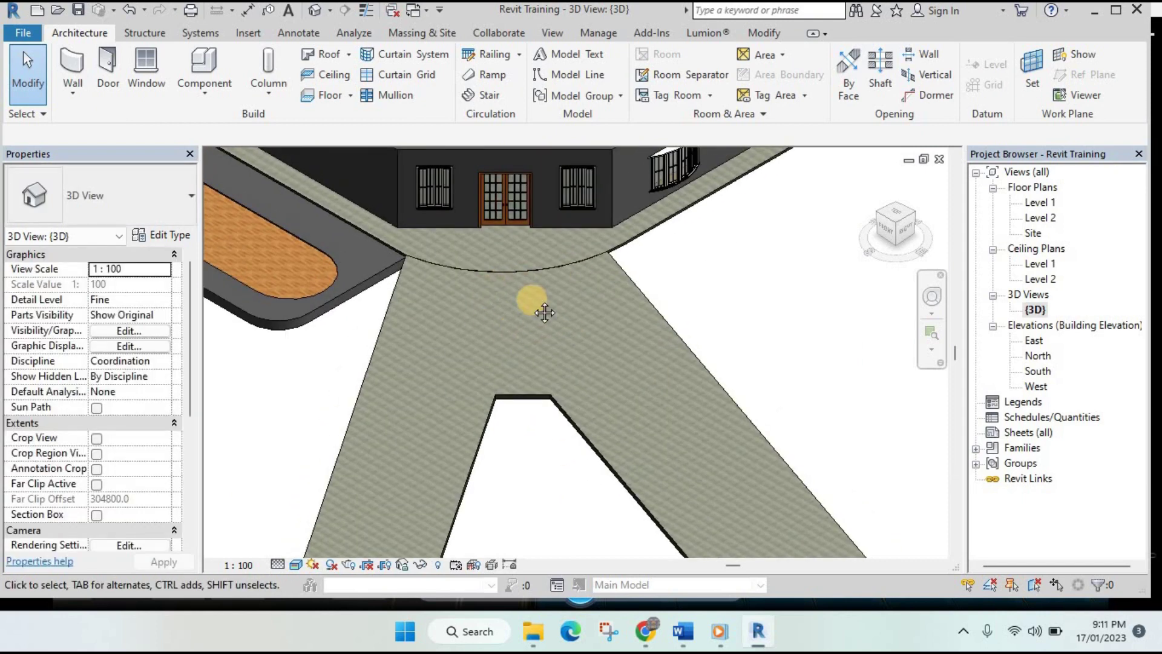
pyautogui.moveTo(545, 312); pyautogui.dragTo(506, 306, button='middle')
pyautogui.scroll(1, 506, 306)
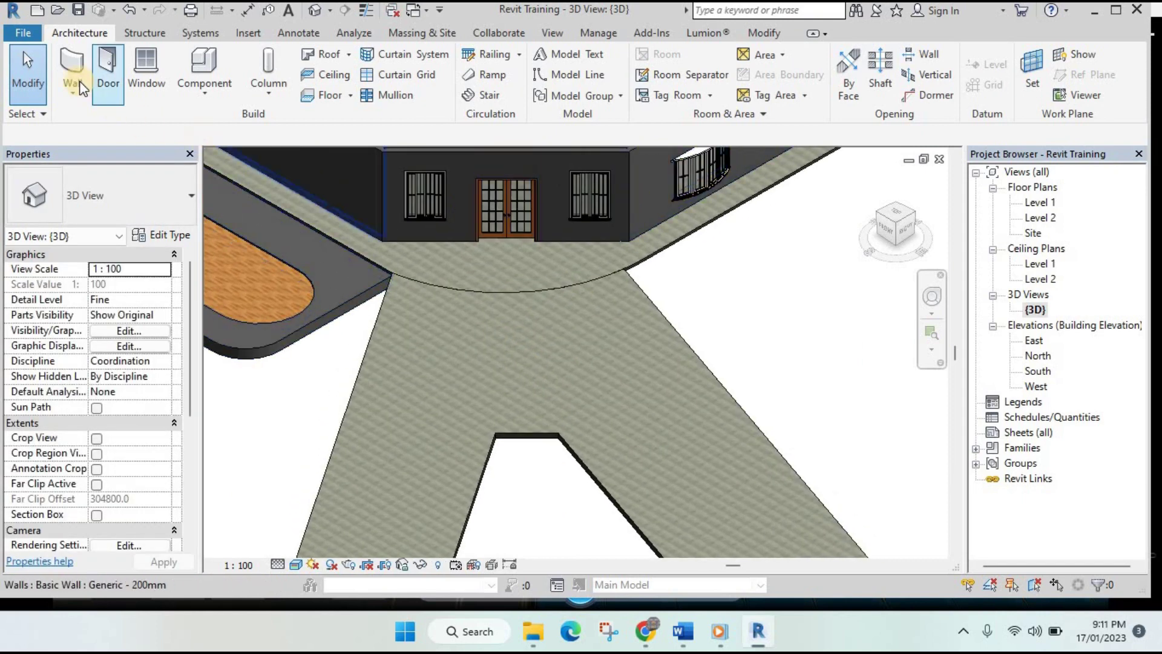
pyautogui.click(74, 70)
pyautogui.press('Escape')
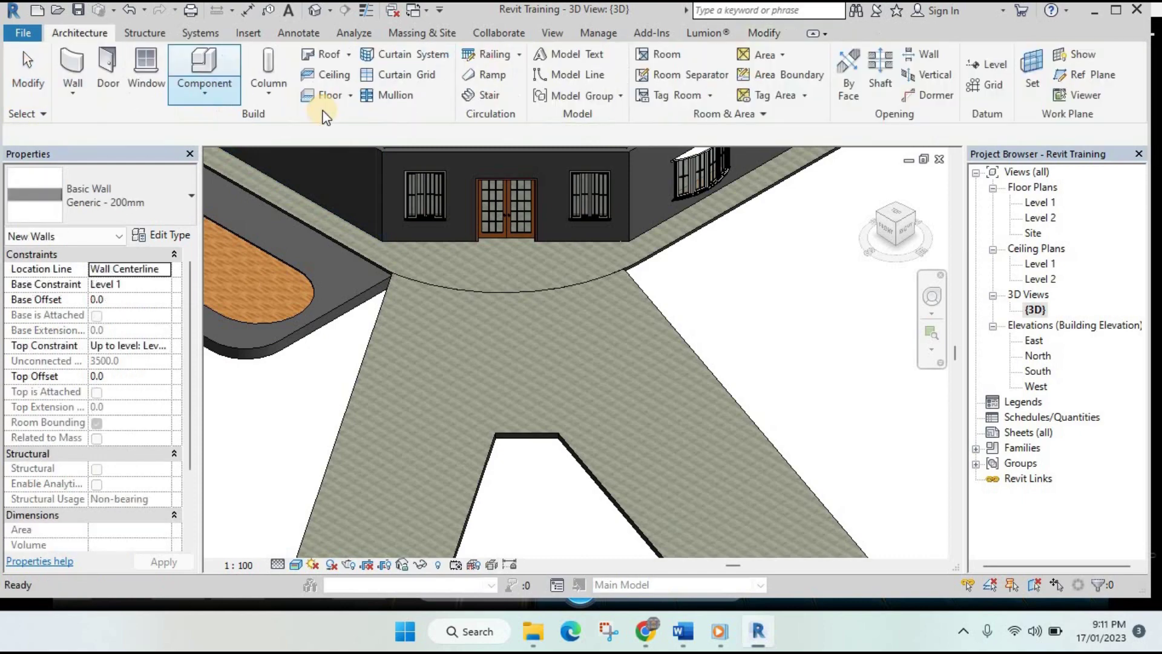
pyautogui.press('Escape')
# - Start a new architectural floor sketch, begin a circle on the walkway, then abandon the empty sketch
pyautogui.click(351, 98)
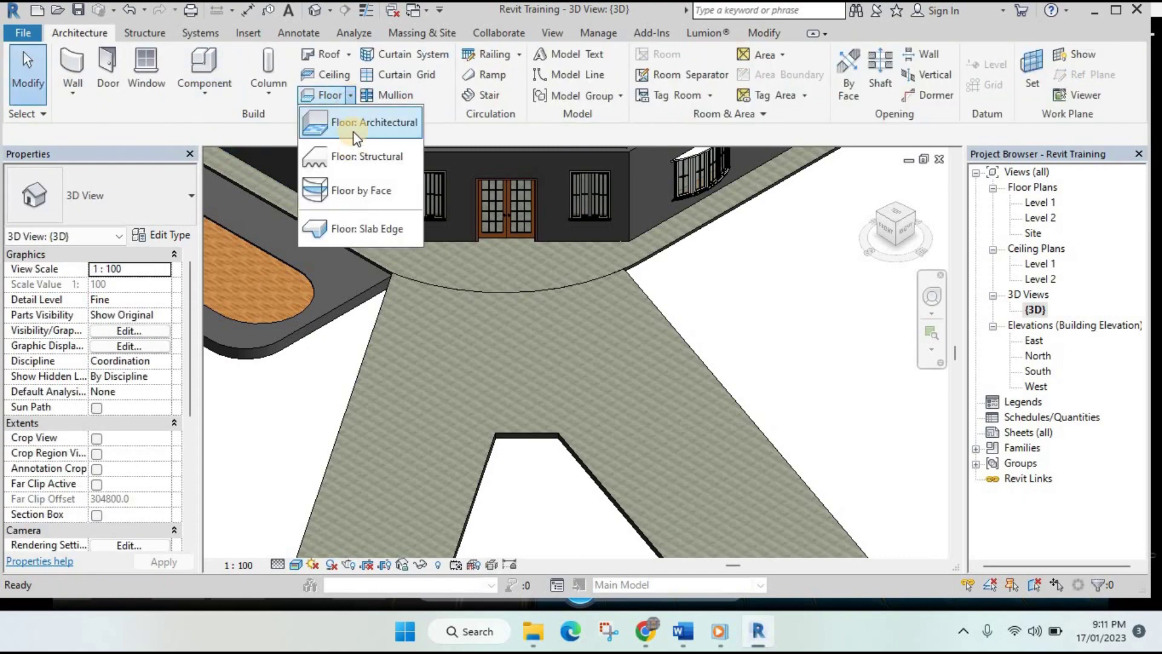
pyautogui.click(438, 138)
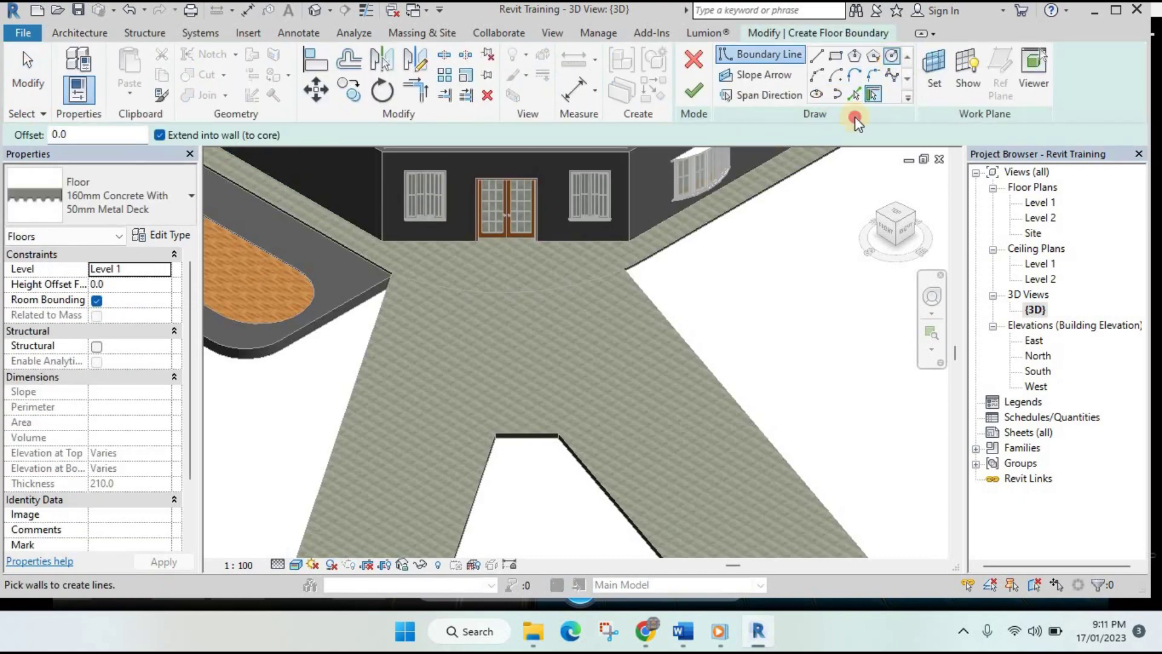
pyautogui.click(518, 361)
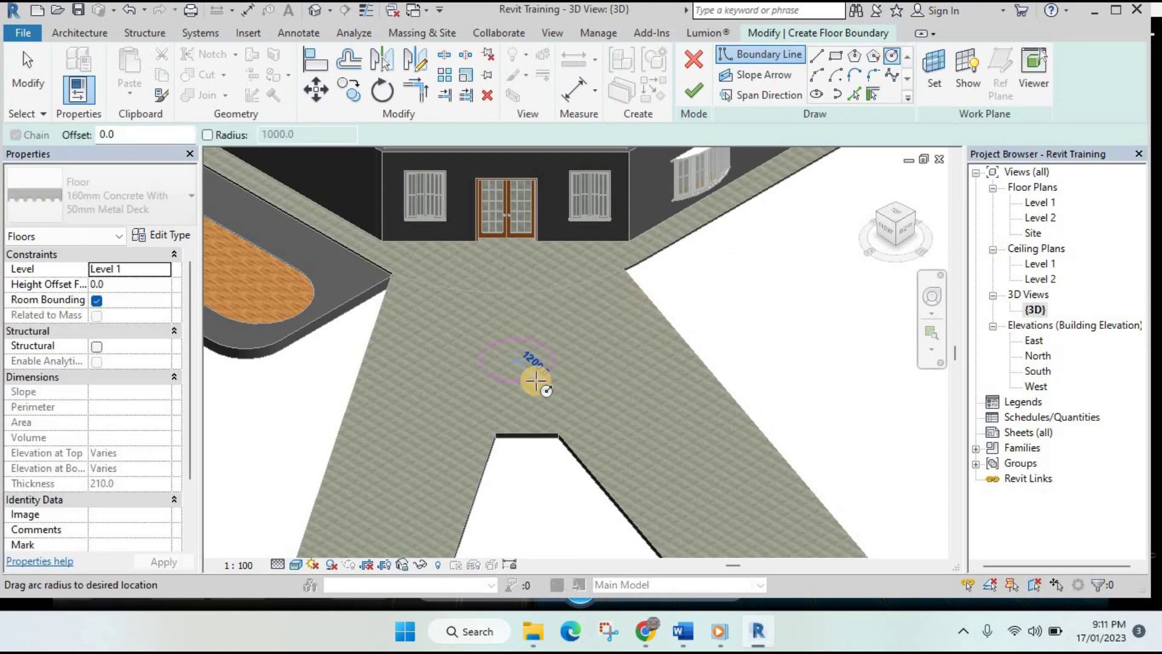
pyautogui.press('Escape')
pyautogui.press('Escape')
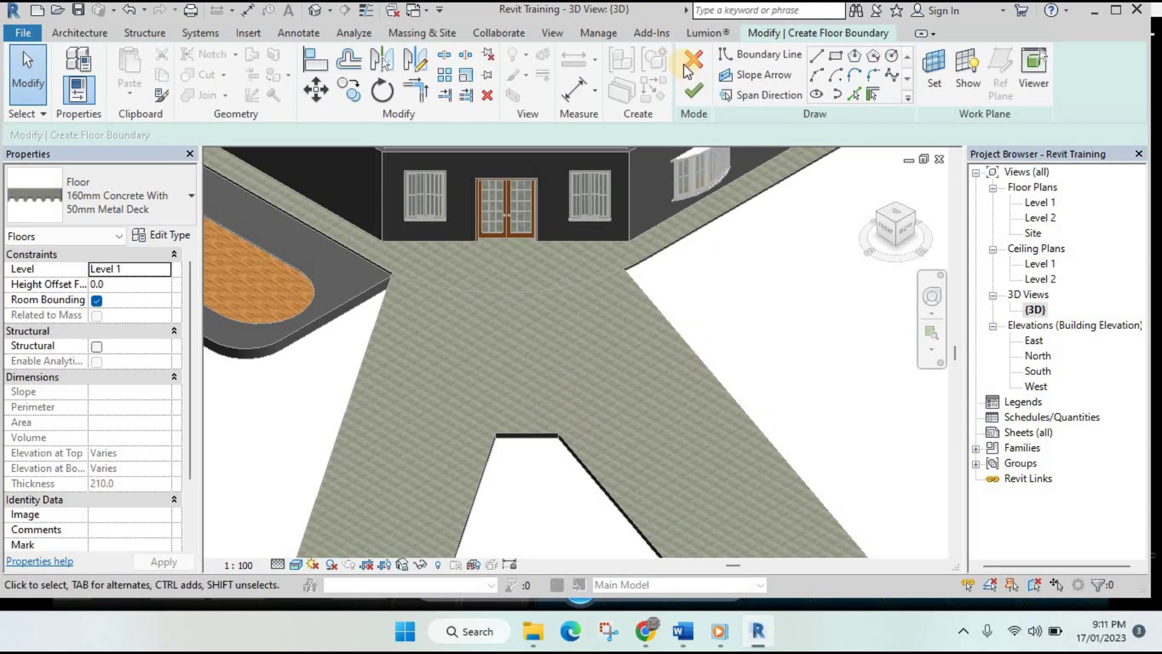
pyautogui.click(694, 91)
# - Edit the walkway floor's boundary and draw a circle just above the fork
pyautogui.click(662, 321)
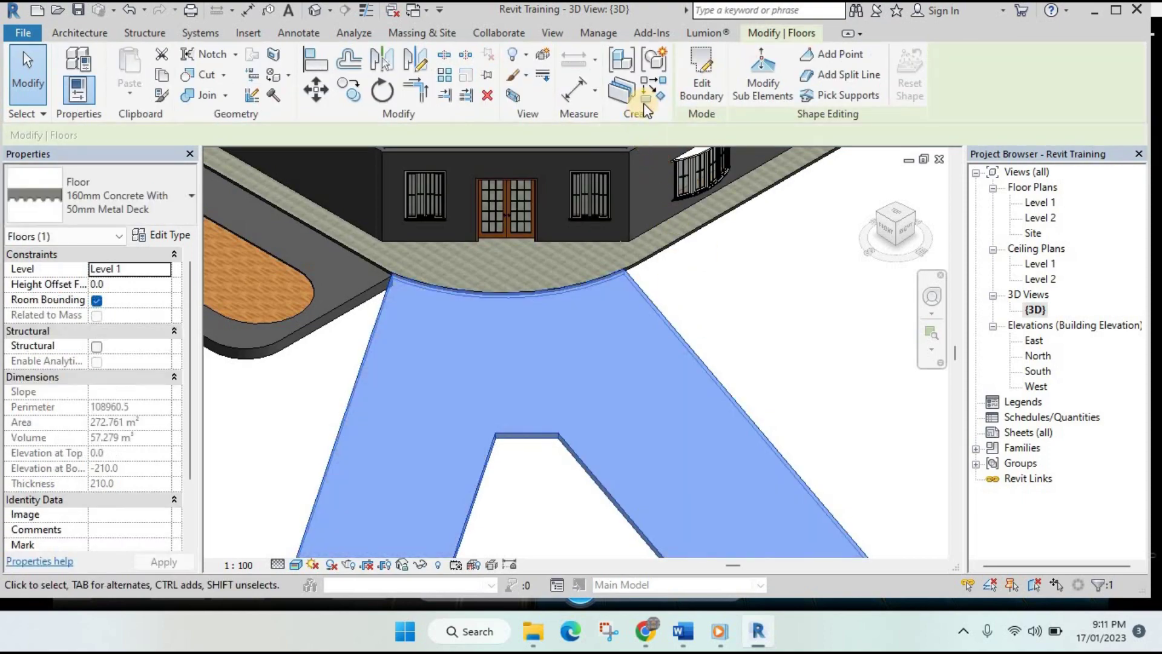
pyautogui.click(716, 93)
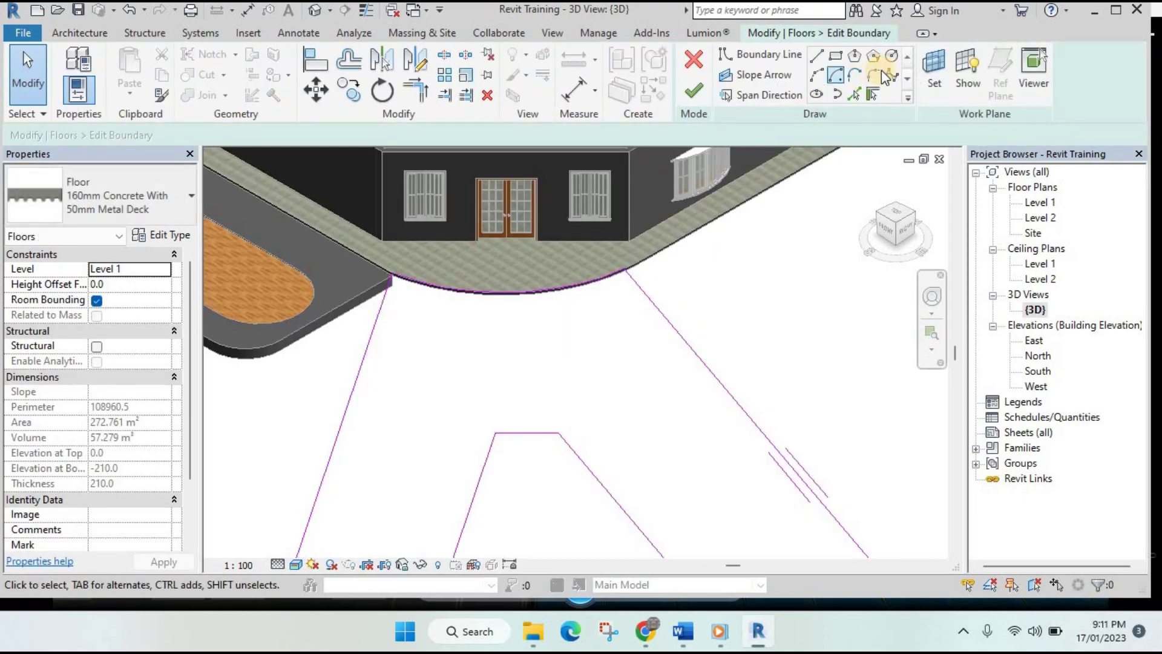
pyautogui.click(892, 57)
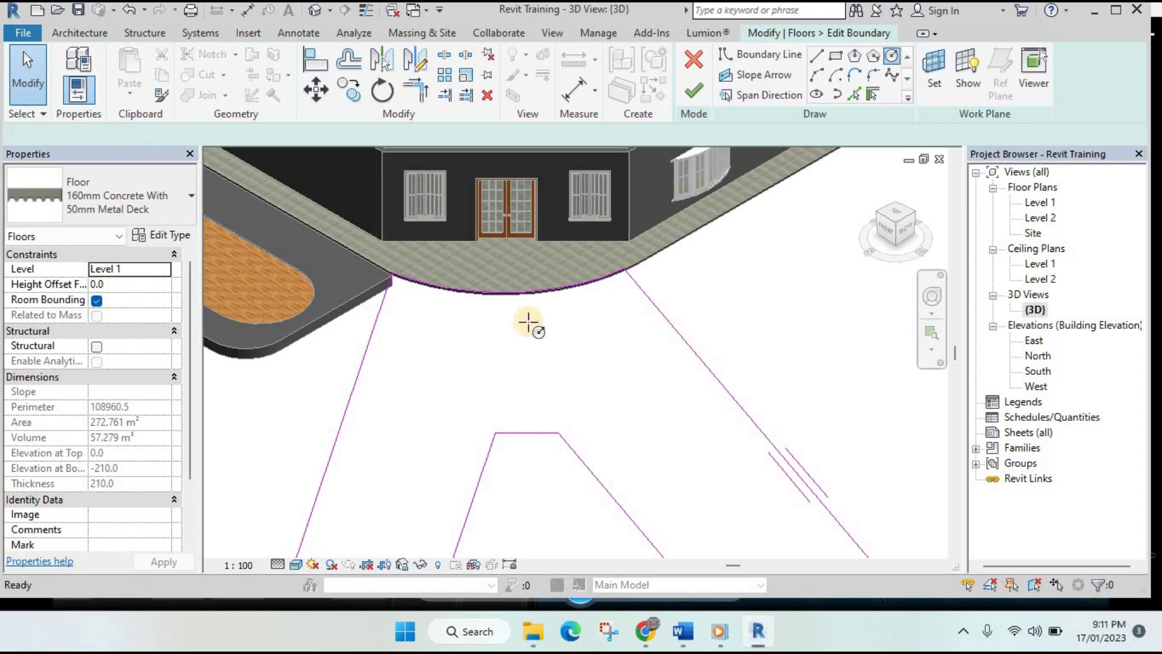
pyautogui.click(519, 373)
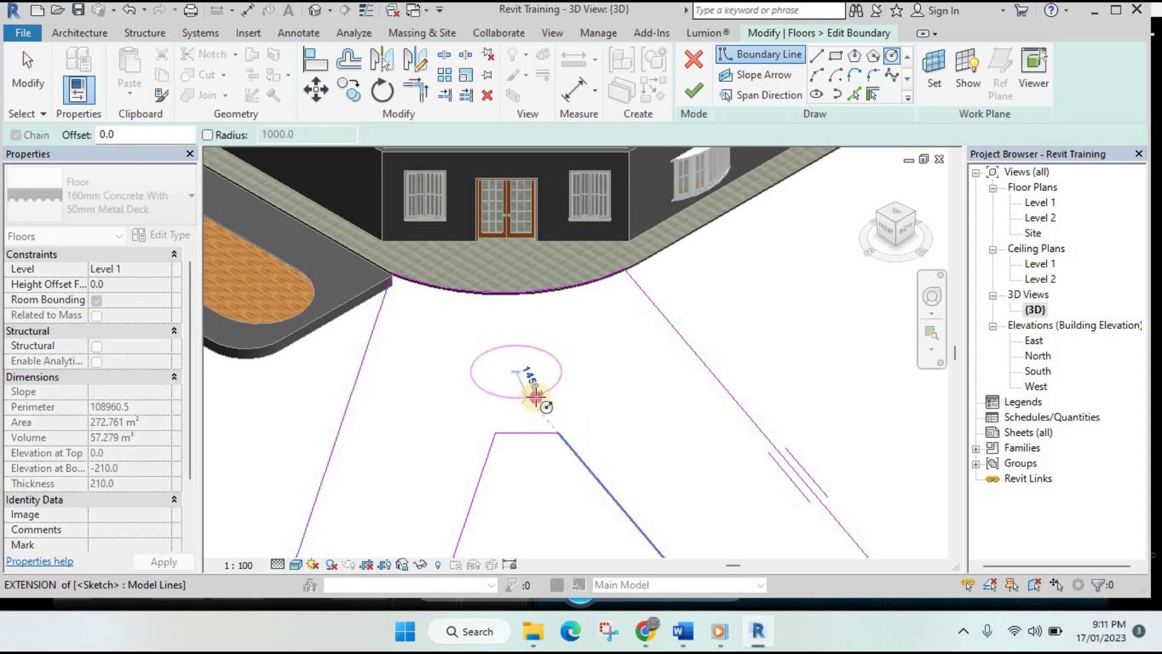
pyautogui.click(536, 396)
pyautogui.press('Escape')
# - Nudge the circle slightly down-left and finish the boundary edit to cut the opening
pyautogui.click(529, 399)
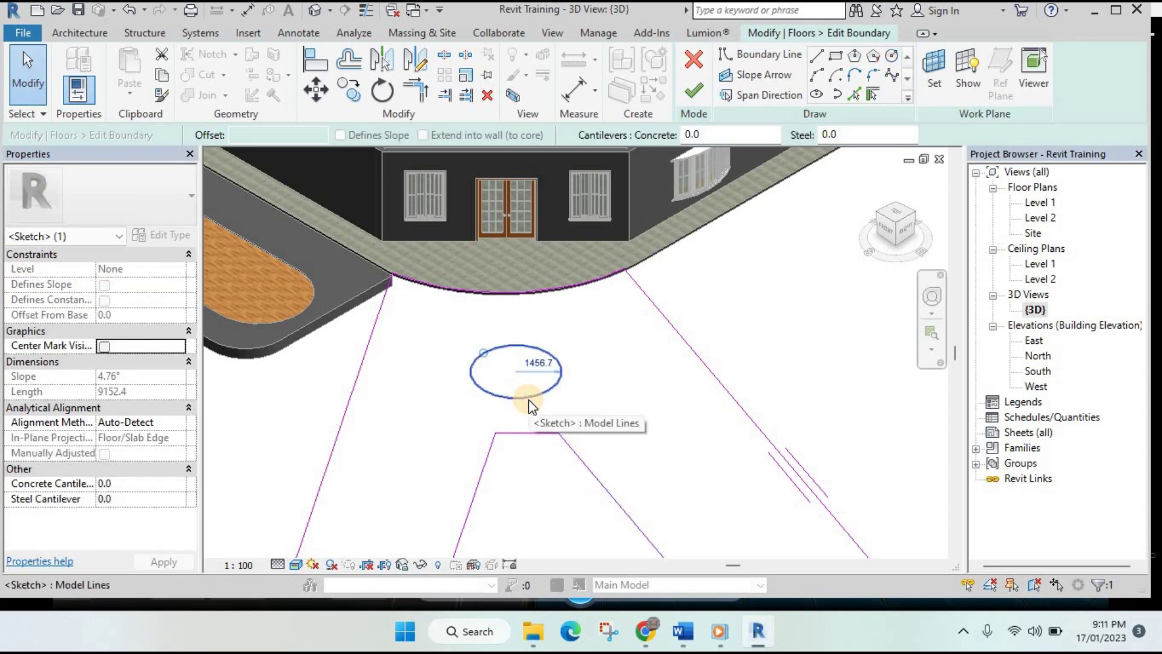
pyautogui.moveTo(528, 399); pyautogui.dragTo(532, 406)
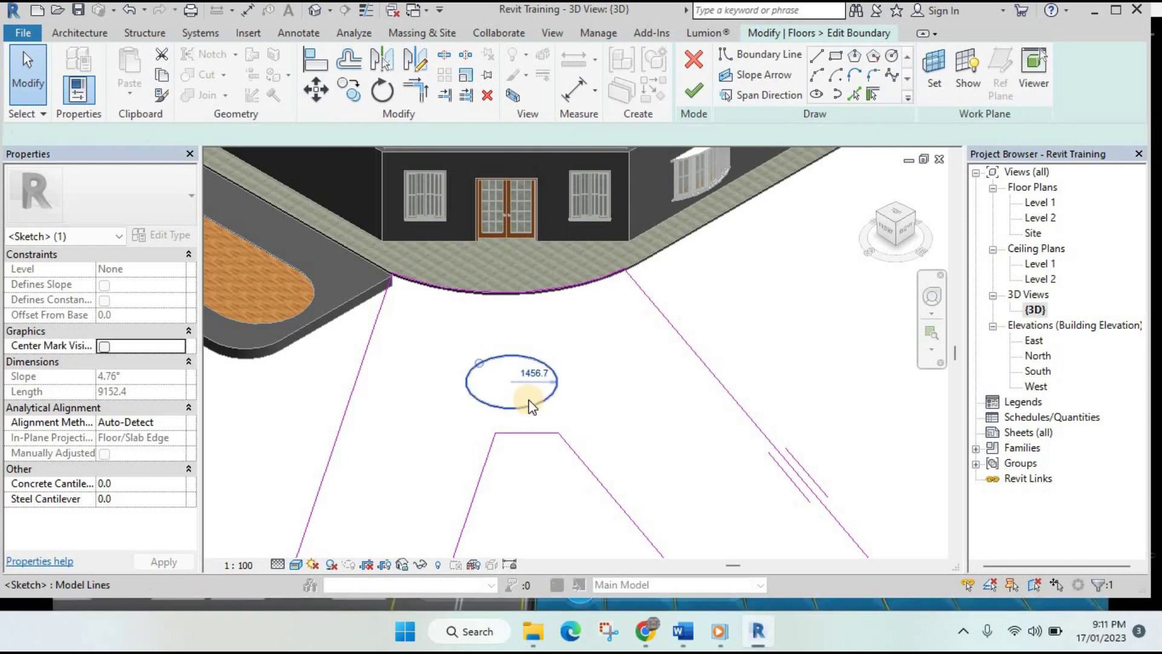
pyautogui.press('Escape')
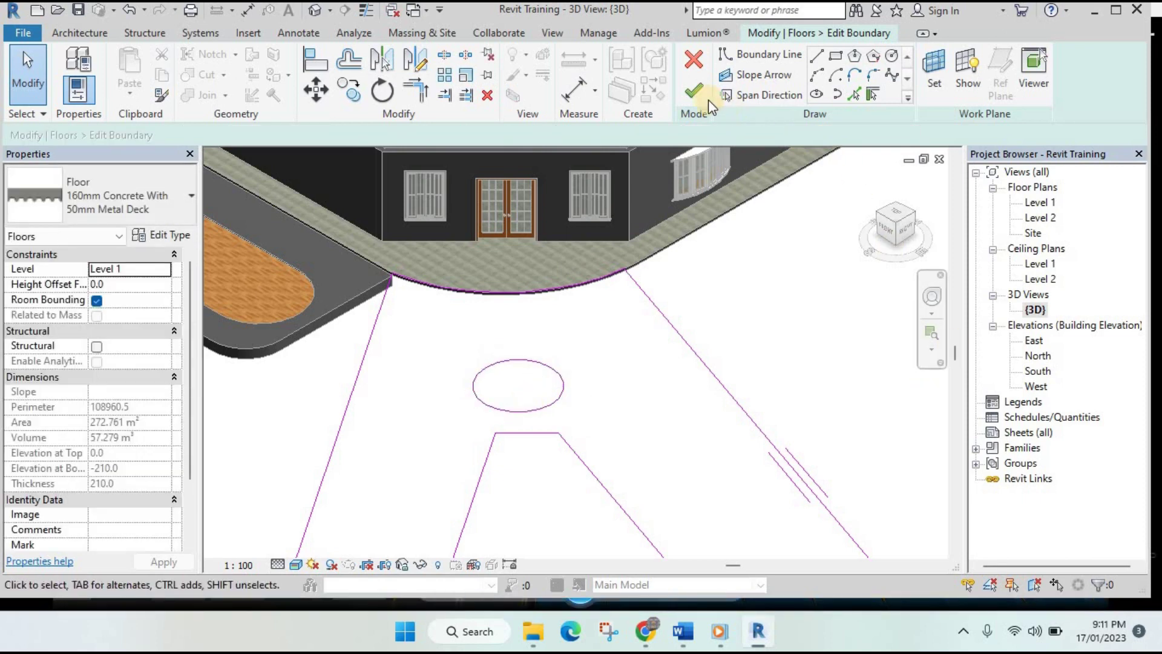
pyautogui.click(695, 94)
pyautogui.click(565, 485)
pyautogui.scroll(-3, 786, 311)
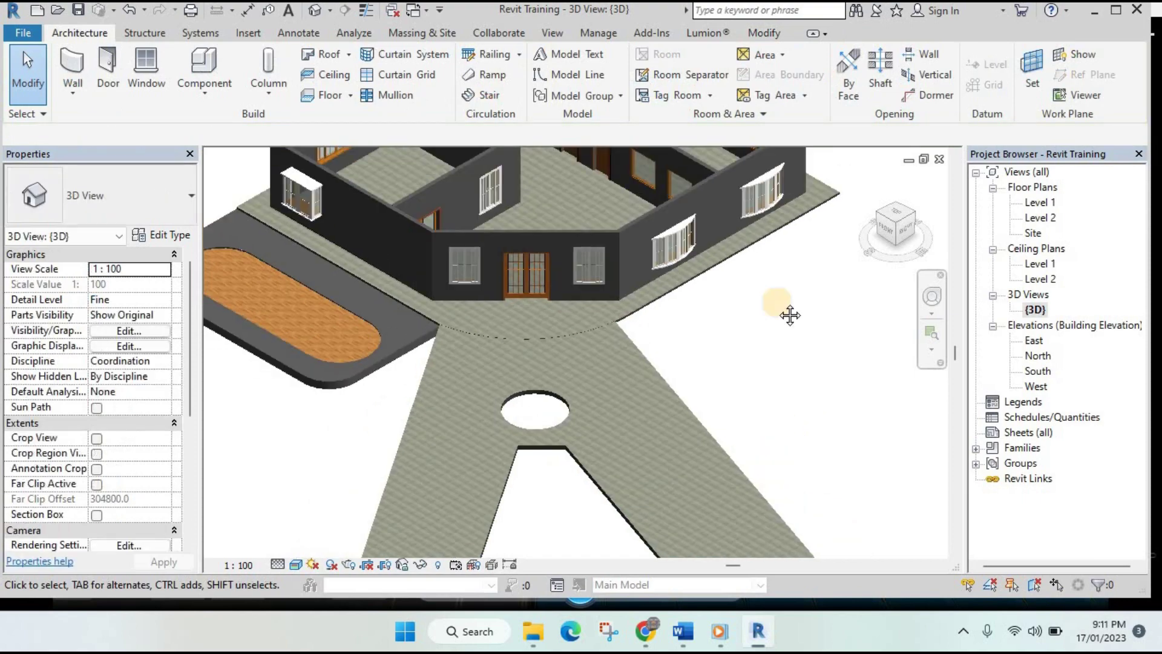
pyautogui.scroll(2, 547, 289)
pyautogui.scroll(2, 544, 286)
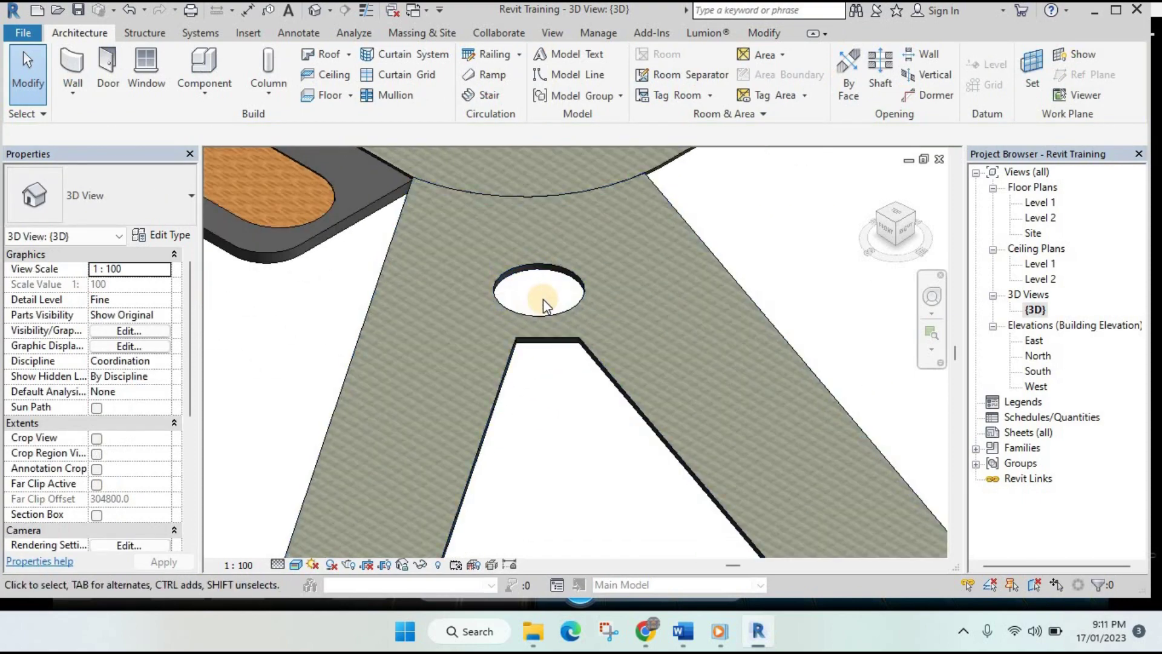
pyautogui.scroll(-3, 532, 273)
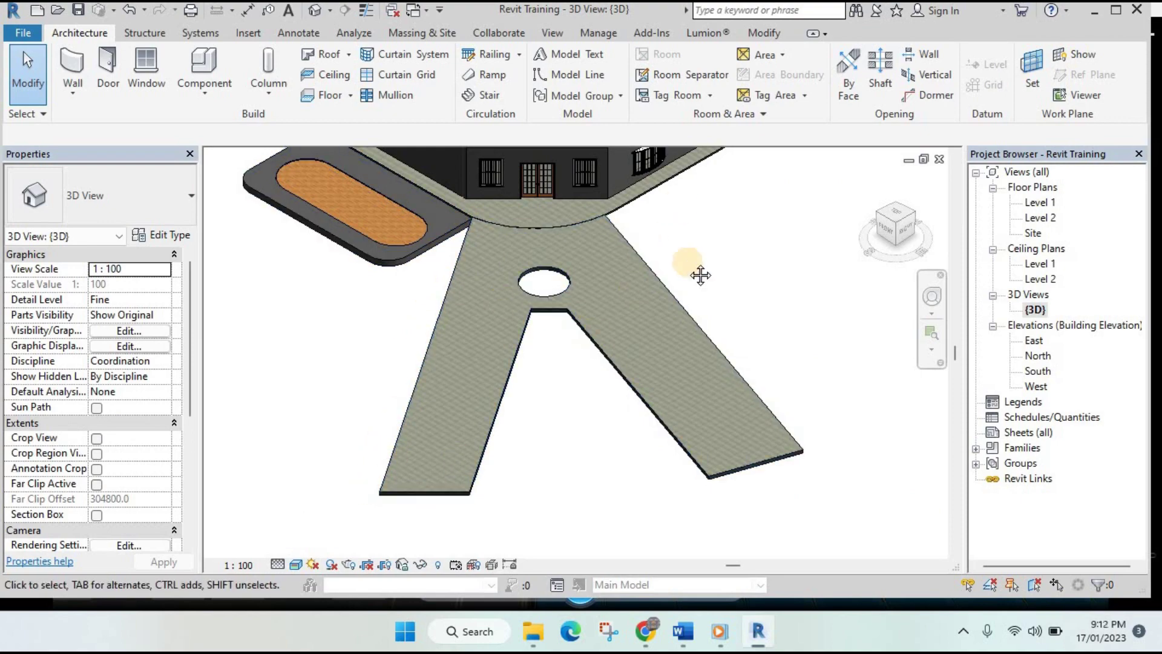
pyautogui.scroll(-3, 700, 272)
pyautogui.moveTo(670, 330)
pyautogui.mouseDown(button='middle')
pyautogui.moveTo(700, 340)
pyautogui.moveTo(611, 319)
pyautogui.mouseUp(button='middle')
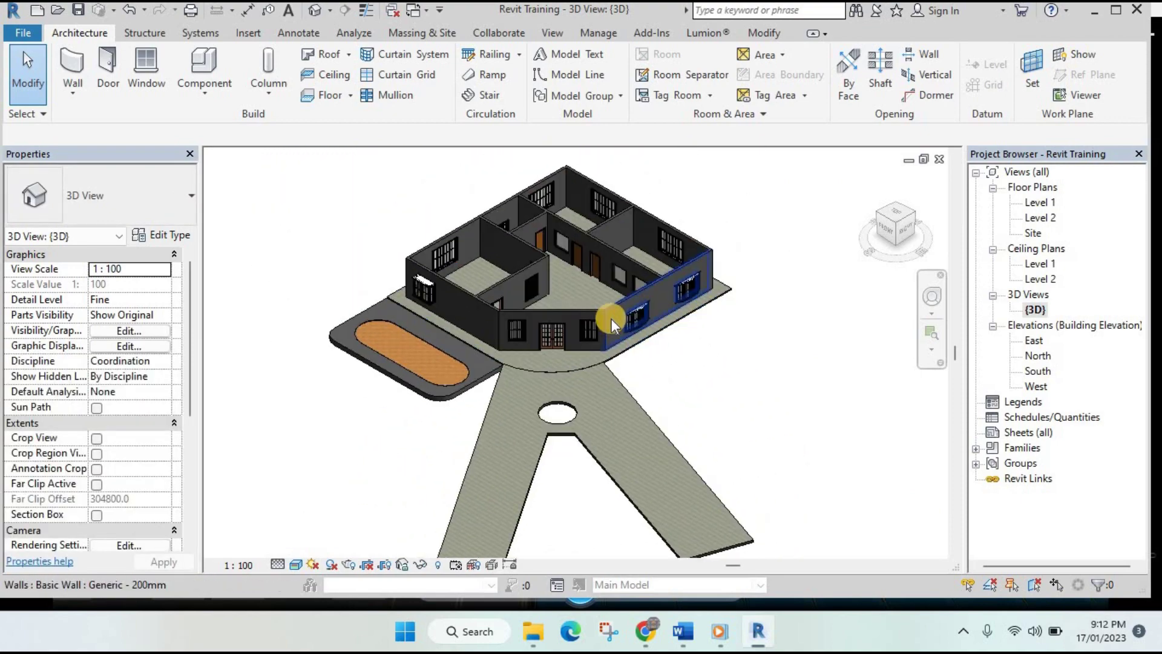
pyautogui.scroll(2, 611, 319)
pyautogui.scroll(3, 507, 263)
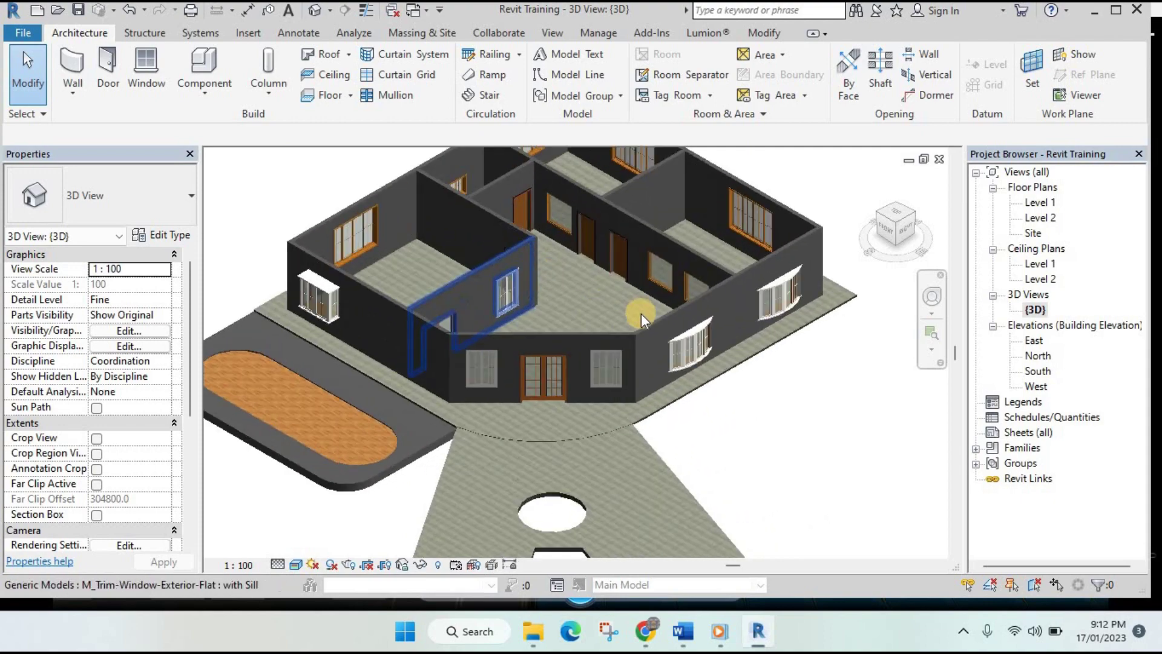
pyautogui.moveTo(680, 397); pyautogui.dragTo(260, 182, button='middle')
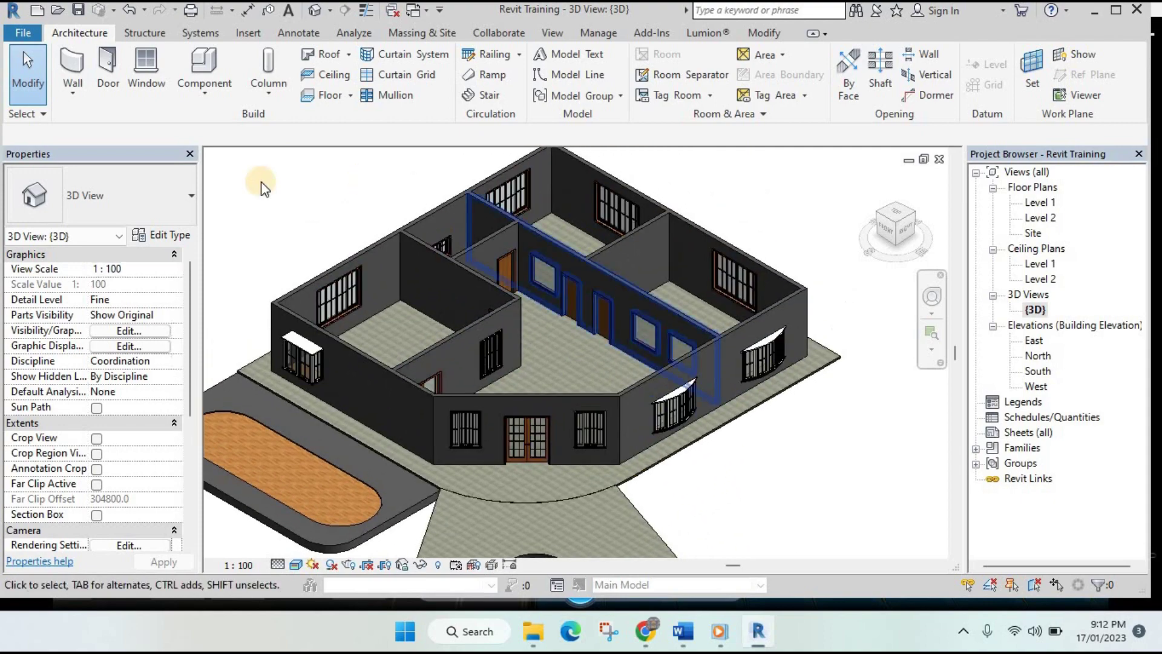
# - Start a new floor, edit the boundary offset, and pick the house floor's right edge as boundary
pyautogui.click(333, 97)
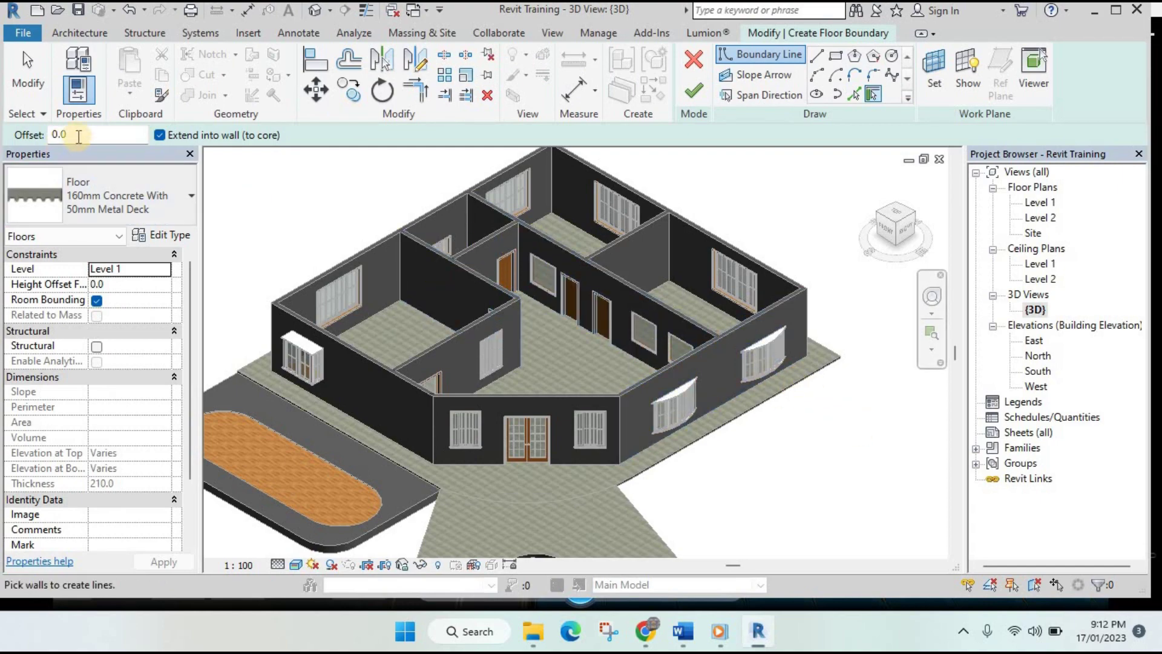
pyautogui.moveTo(848, 398); pyautogui.dragTo(720, 261, button='middle')
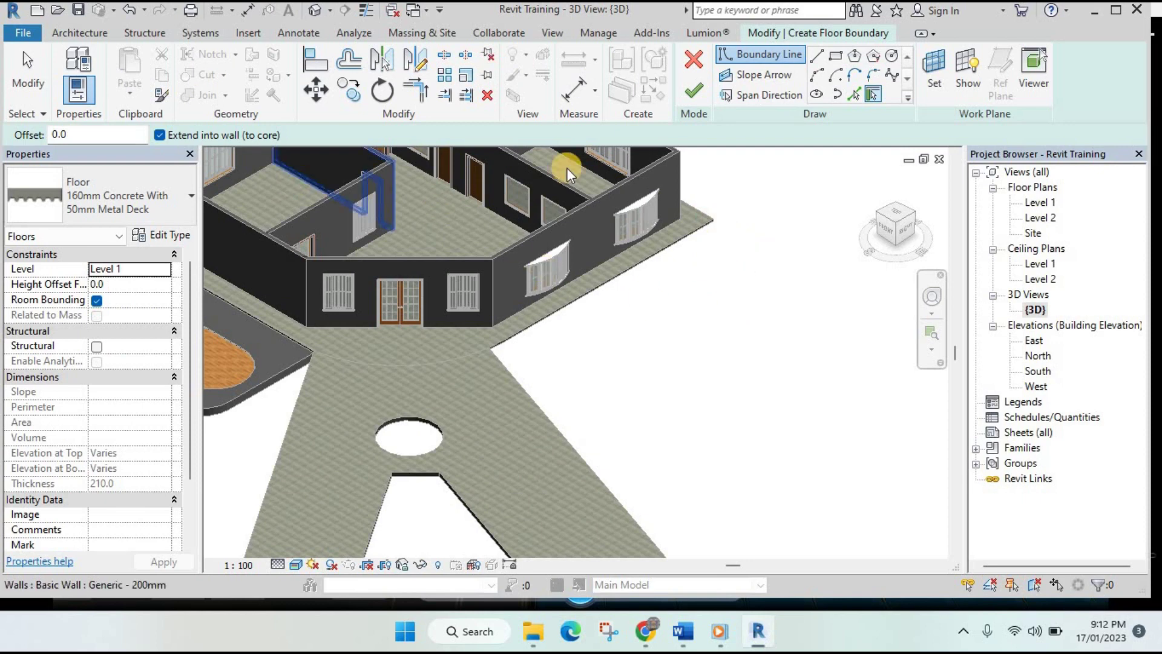
pyautogui.click(63, 134)
pyautogui.write('1000')
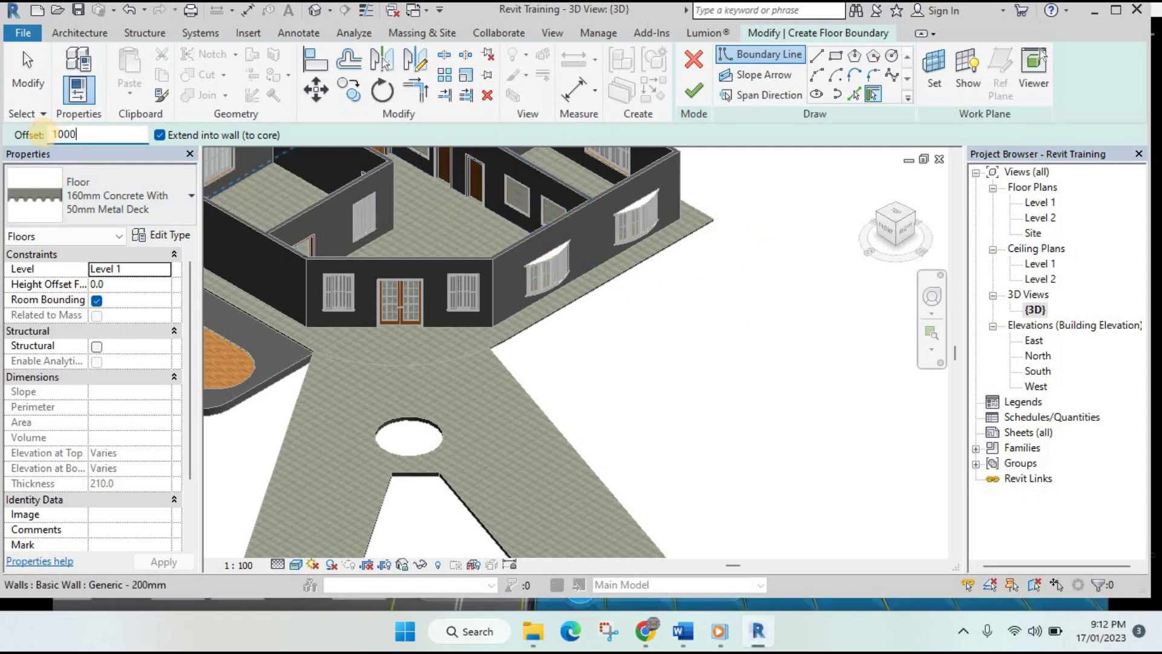
pyautogui.press('BackSpace')
pyautogui.press('BackSpace')
pyautogui.press('BackSpace')
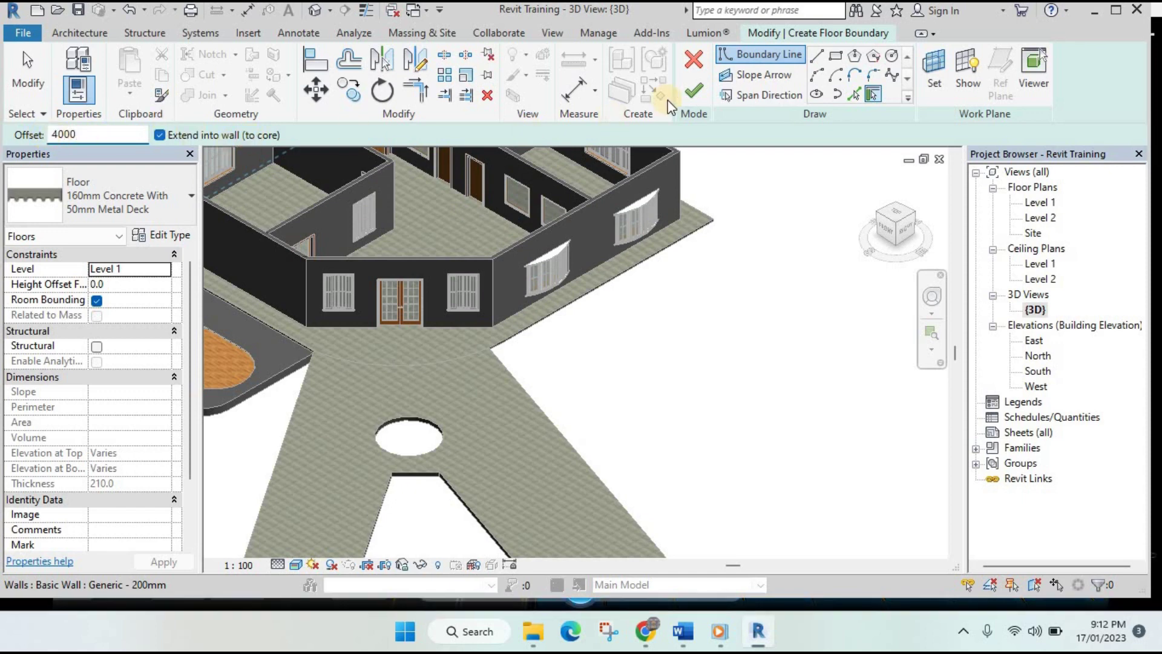
pyautogui.click(790, 95)
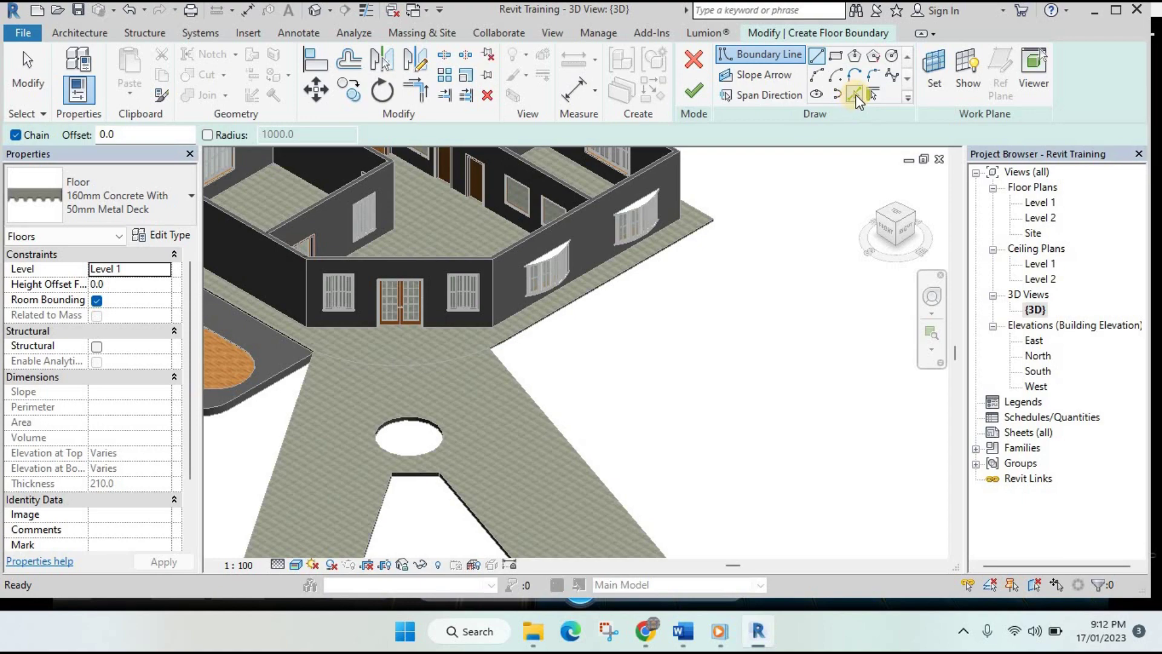
pyautogui.click(855, 94)
pyautogui.scroll(2, 694, 231)
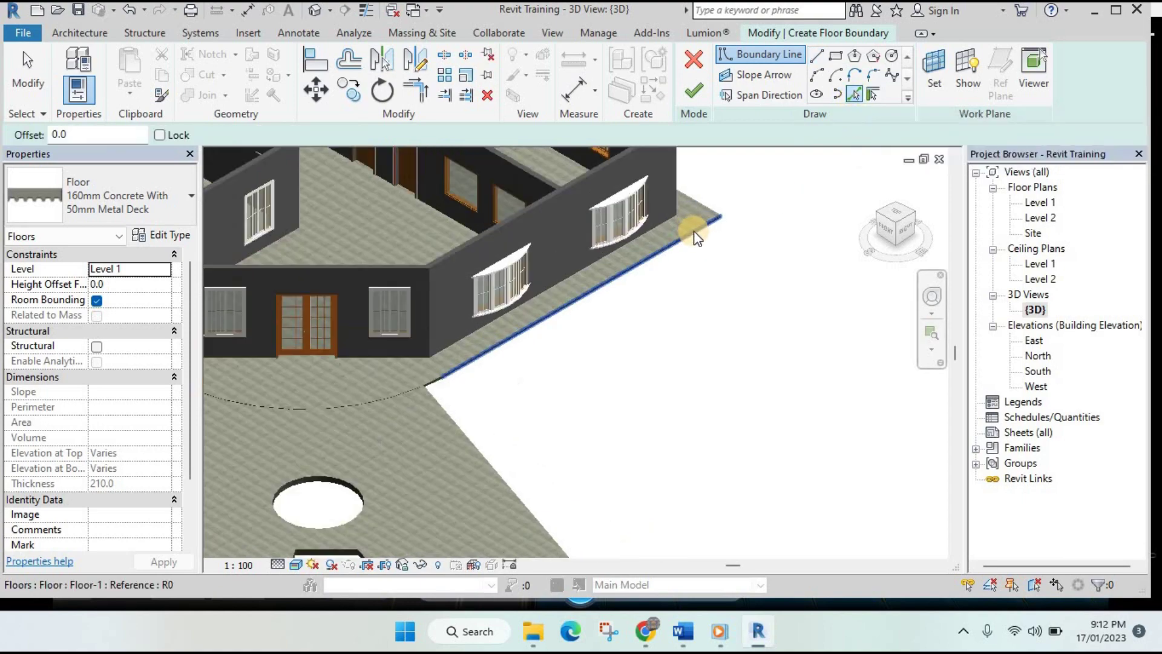
pyautogui.click(693, 231)
pyautogui.scroll(-1, 698, 311)
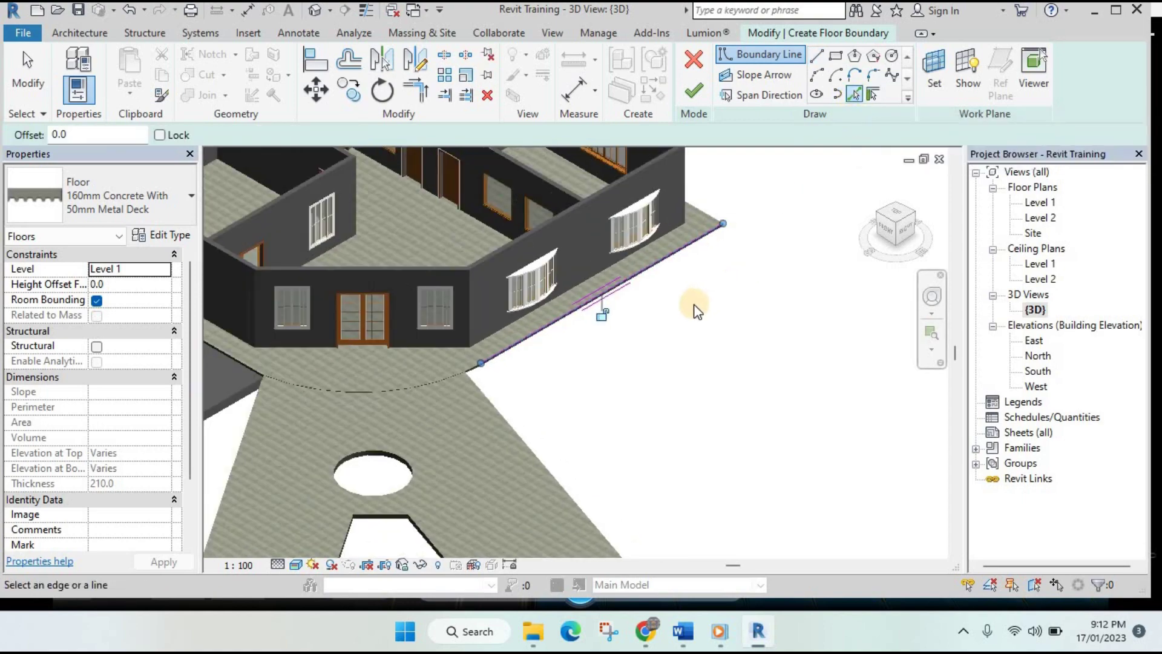
# - Open the Level 1 floor plan and discard the unfinished floor sketch
pyautogui.doubleClick(1029, 205)
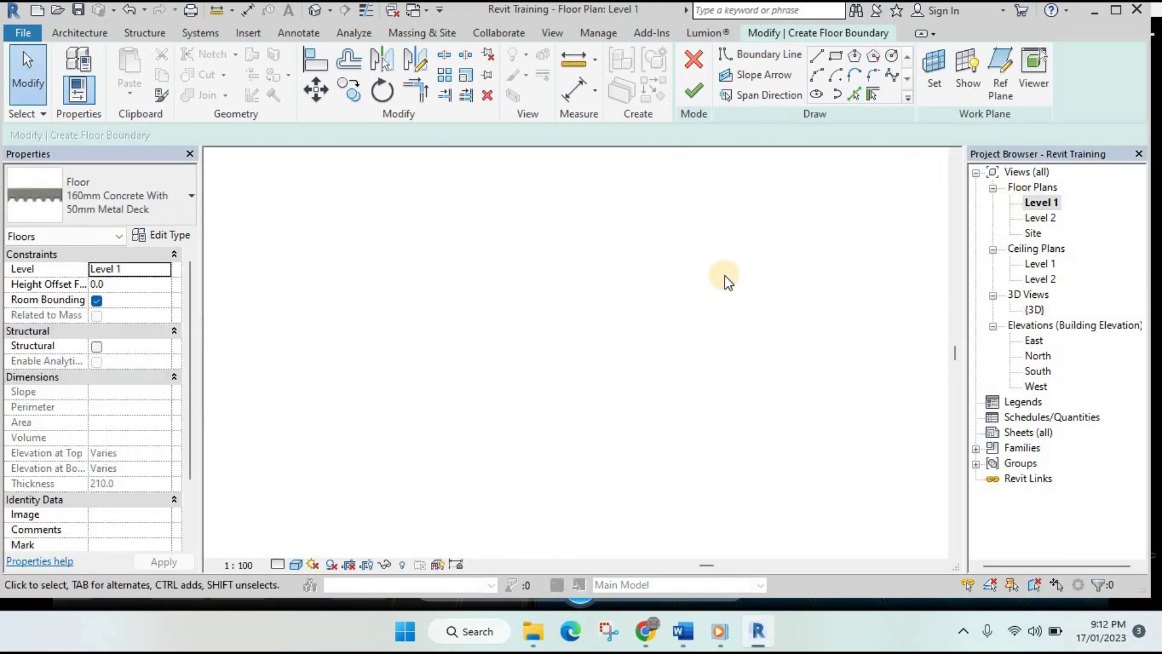
pyautogui.scroll(2, 638, 365)
pyautogui.scroll(-2, 637, 365)
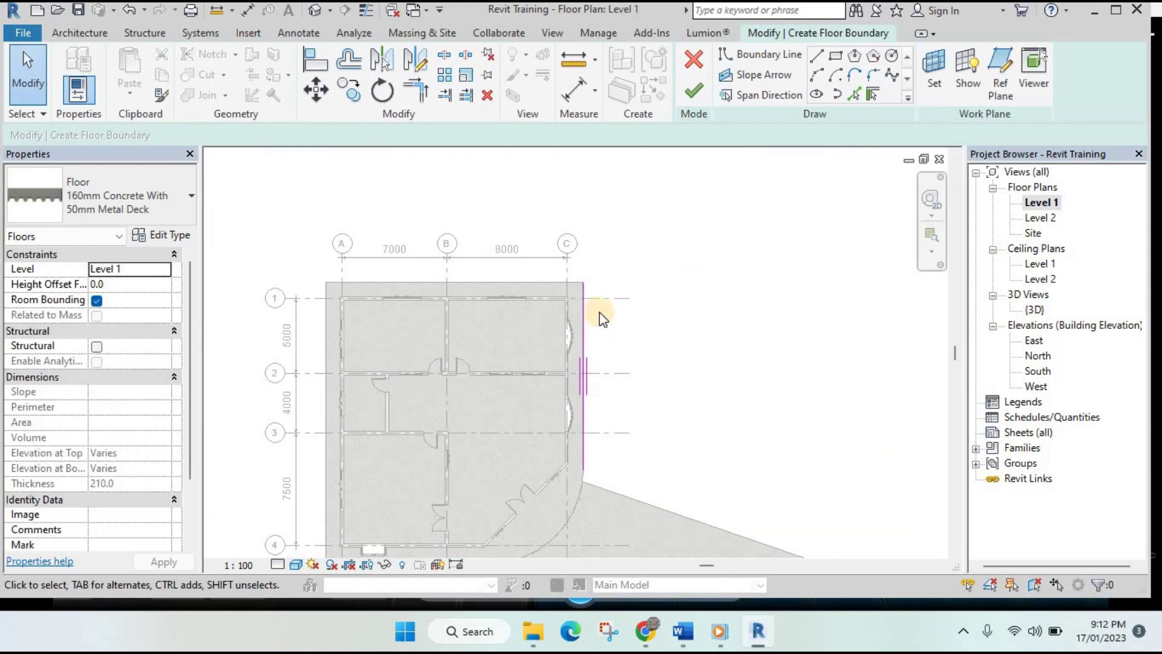
pyautogui.click(584, 316)
pyautogui.click(219, 168)
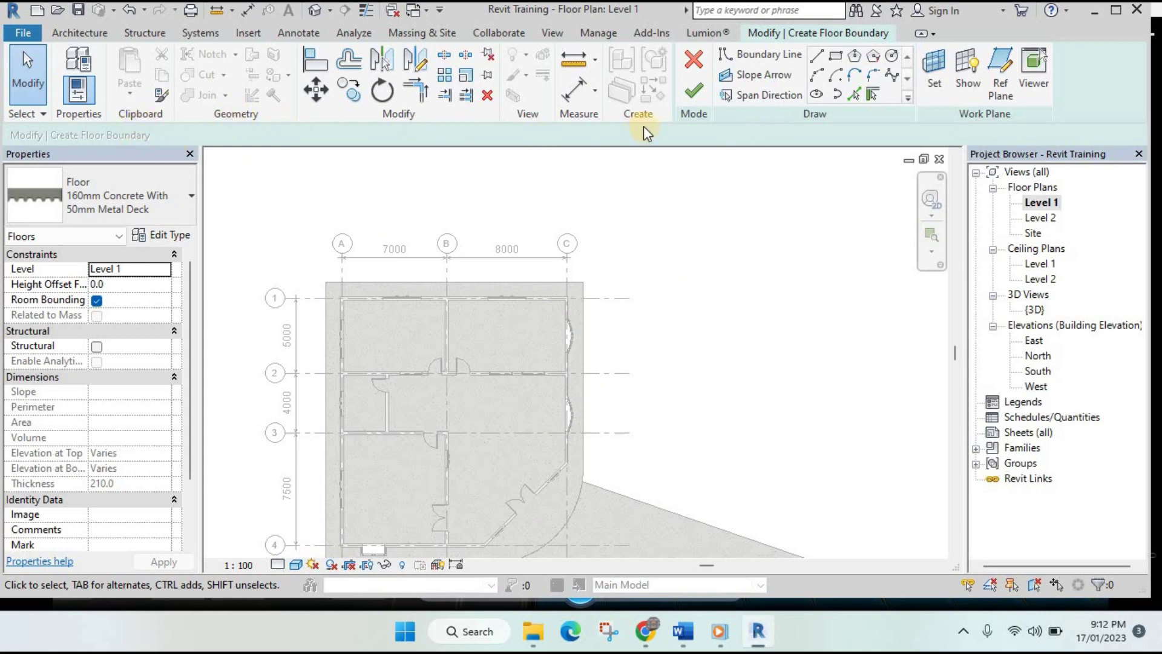
pyautogui.click(687, 67)
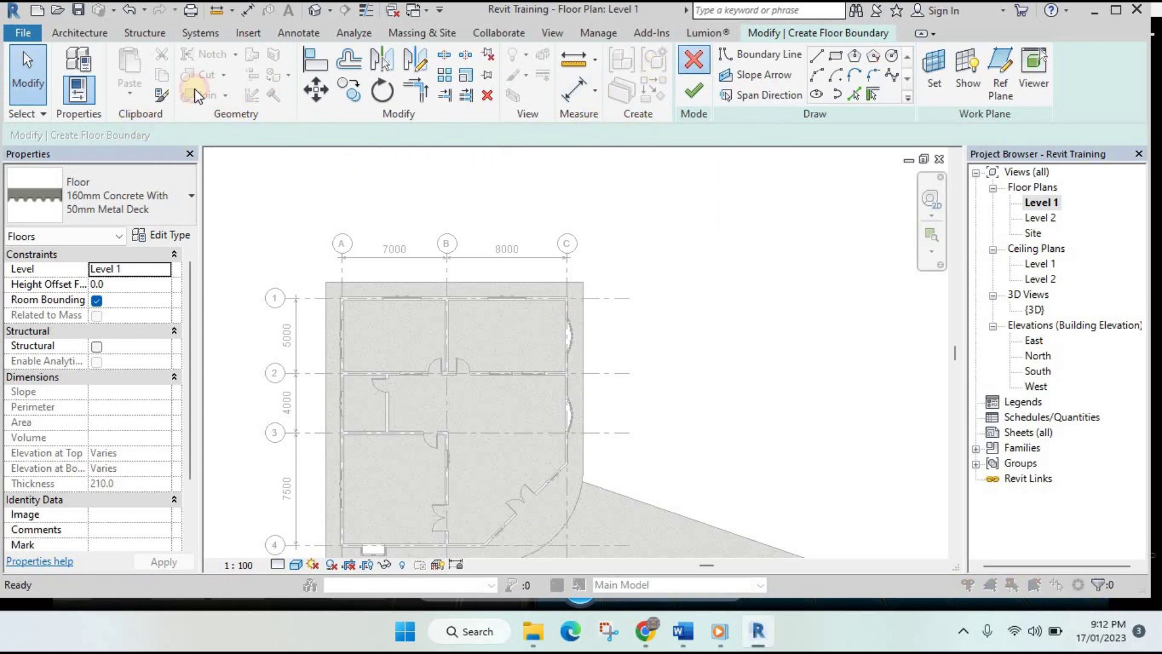
pyautogui.click(632, 327)
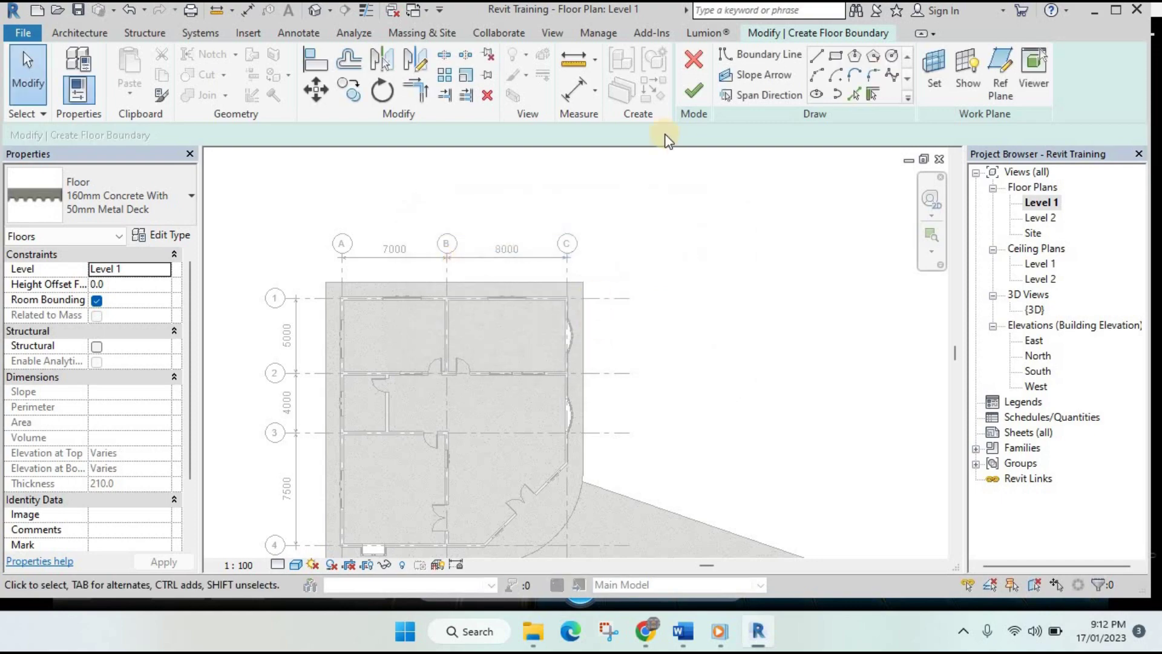
pyautogui.click(695, 67)
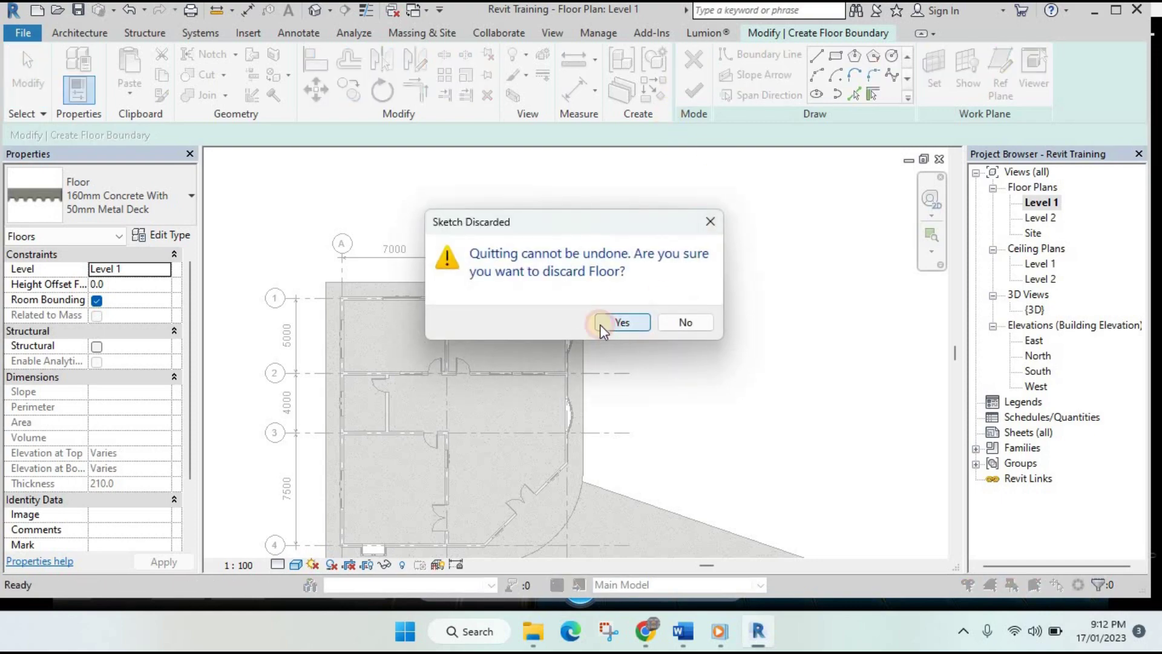
pyautogui.click(600, 324)
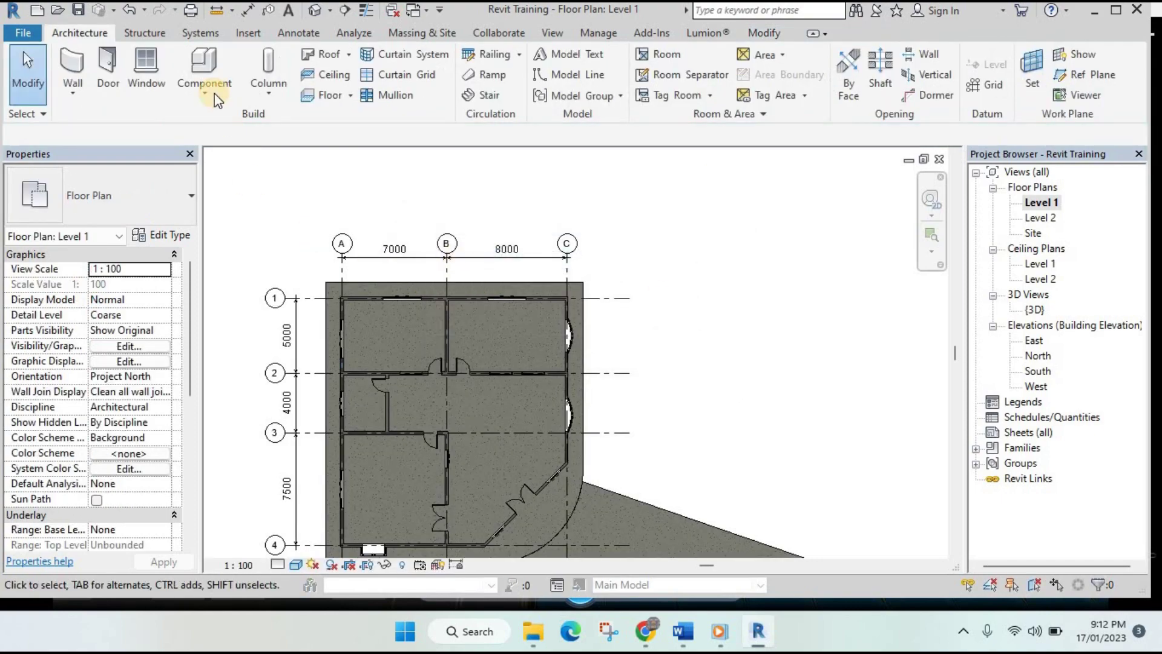
# - Start a new floor and pick the floor edge to place a boundary line 4000 outside it
pyautogui.click(332, 101)
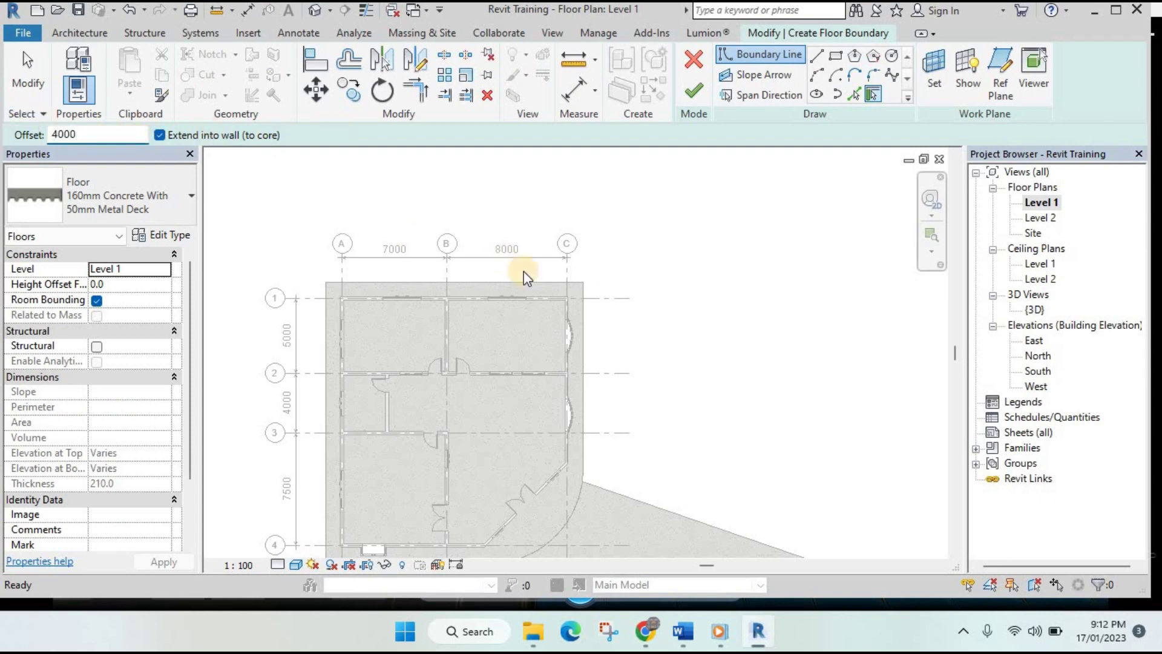
pyautogui.press('Return')
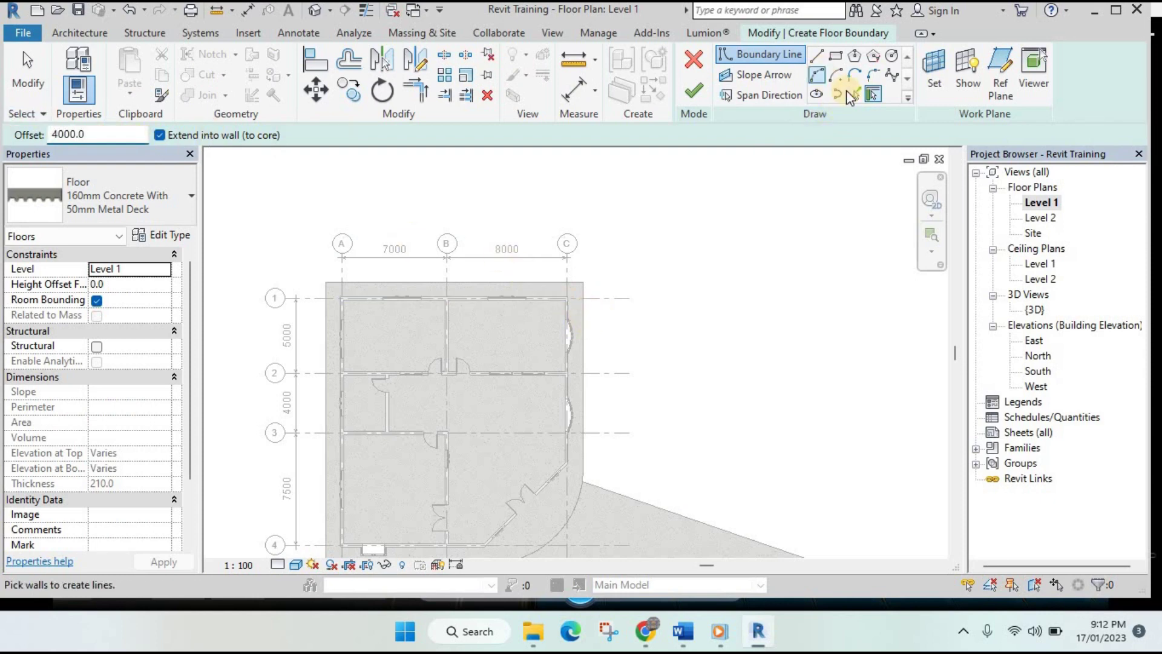
pyautogui.click(854, 94)
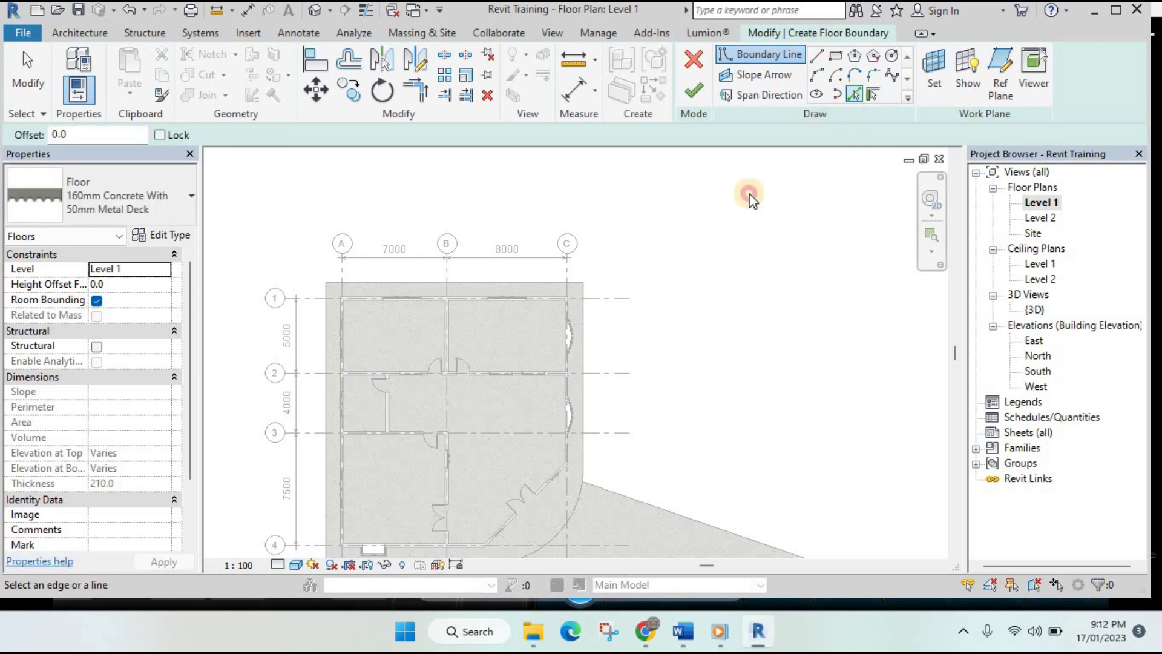
pyautogui.click(582, 332)
pyautogui.write('4000')
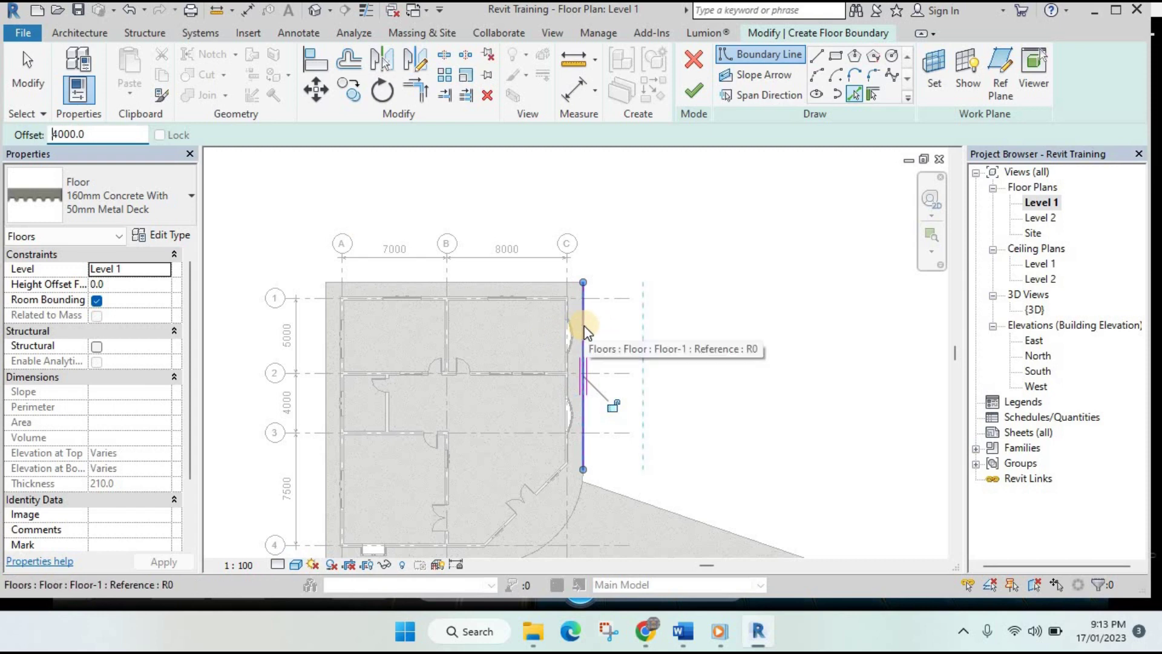
pyautogui.click(585, 330)
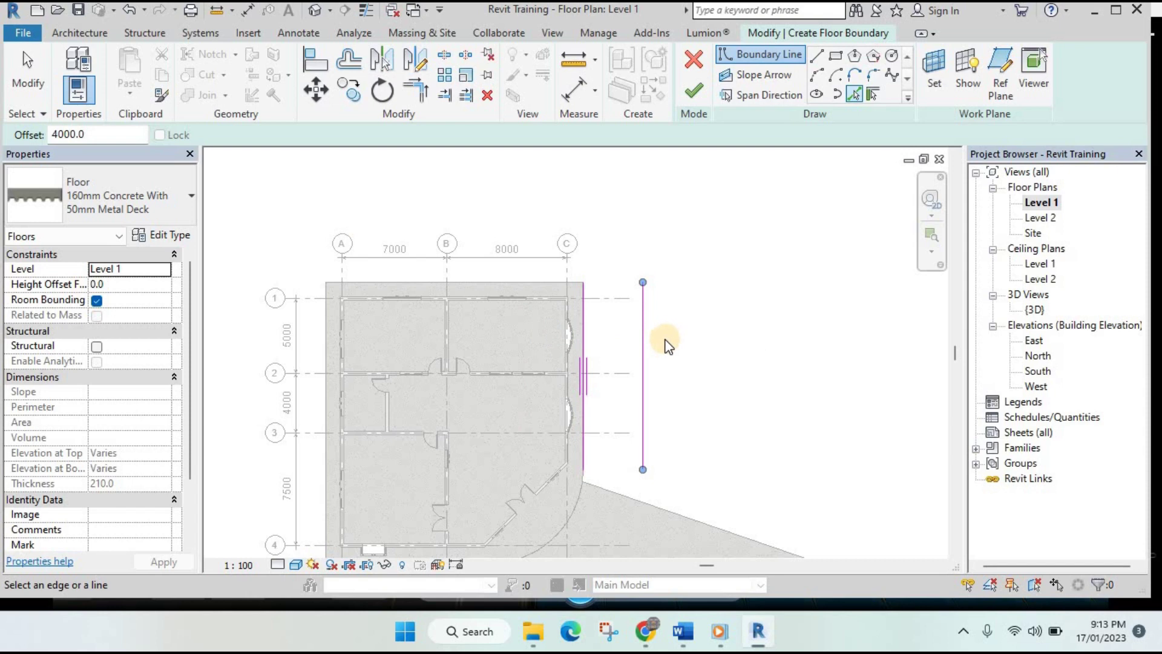
pyautogui.press('Escape')
# - Delete the unwanted boundary line along the house and set the offset to 3000
pyautogui.click(583, 306)
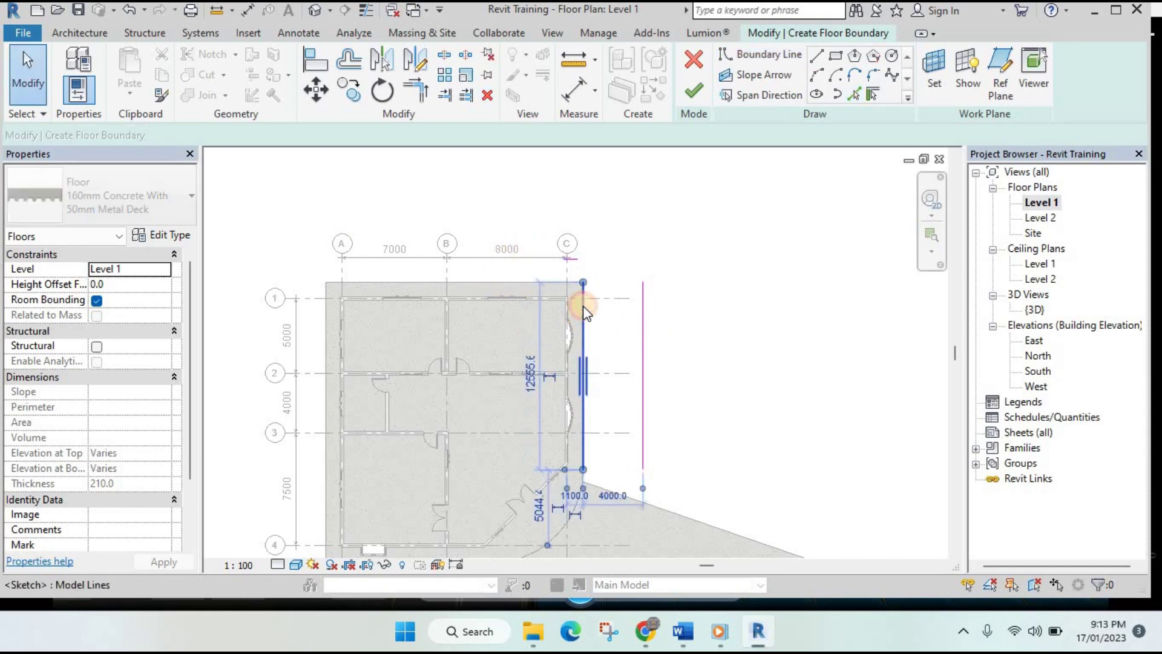
pyautogui.press('Delete')
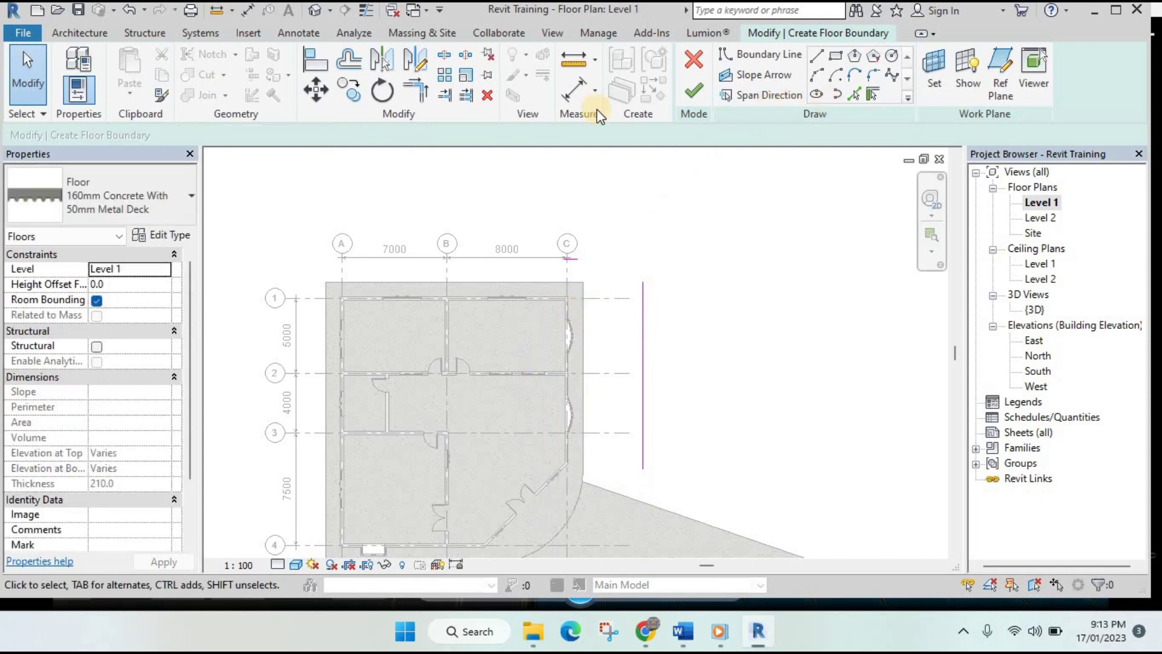
pyautogui.press('Return')
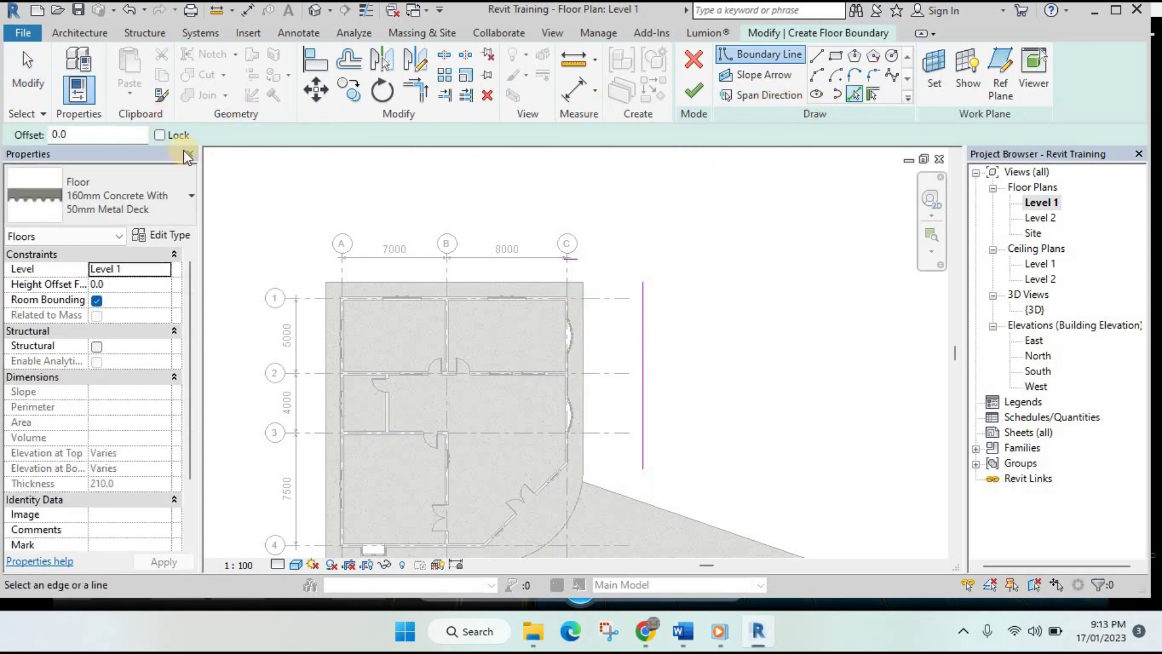
pyautogui.write('3000')
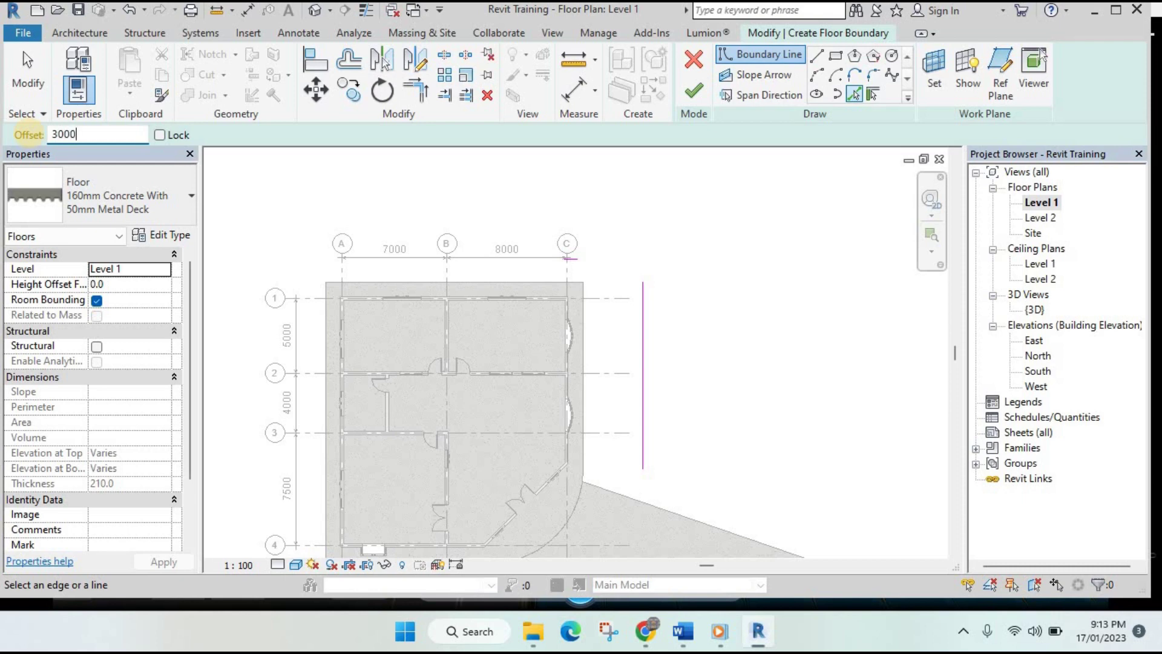
pyautogui.press('Return')
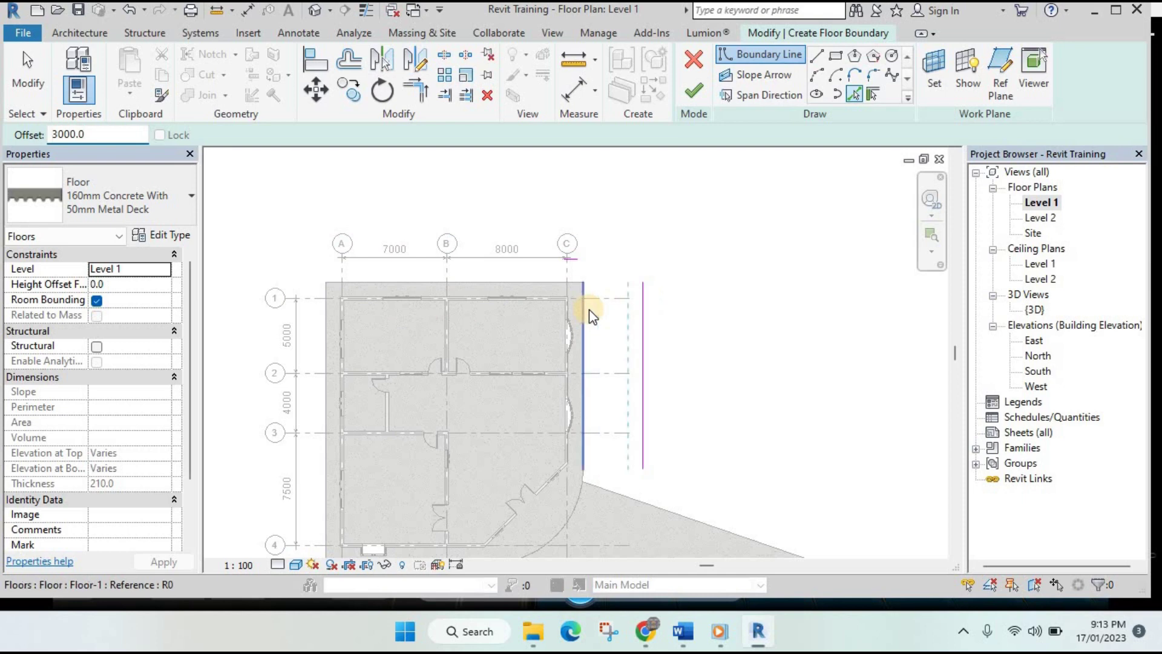
# - Add a parallel boundary line 3000 further right and delete the unwanted top and diagonal lines
pyautogui.click(645, 318)
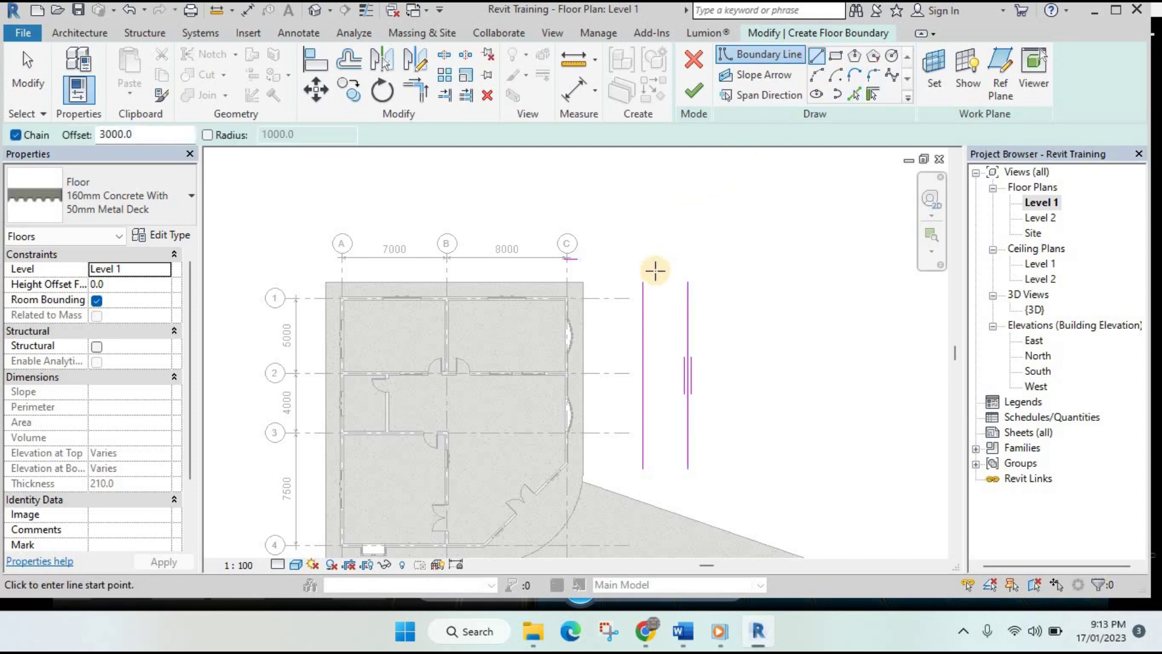
pyautogui.click(642, 282)
pyautogui.click(684, 278)
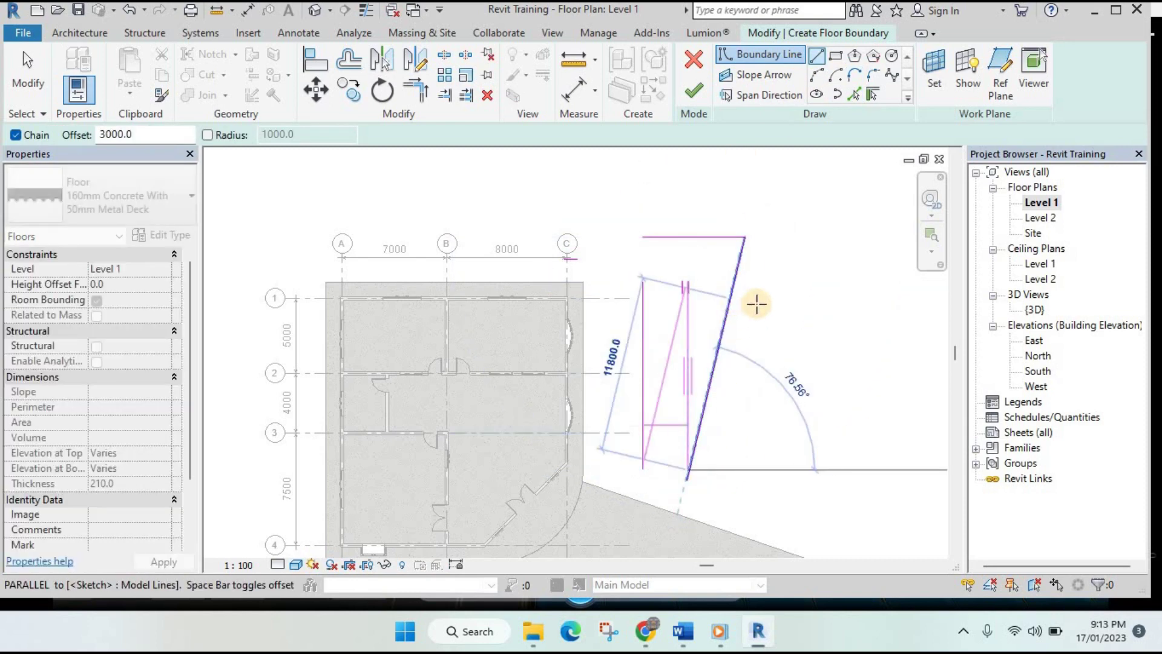
pyautogui.press('Escape')
pyautogui.press('Escape')
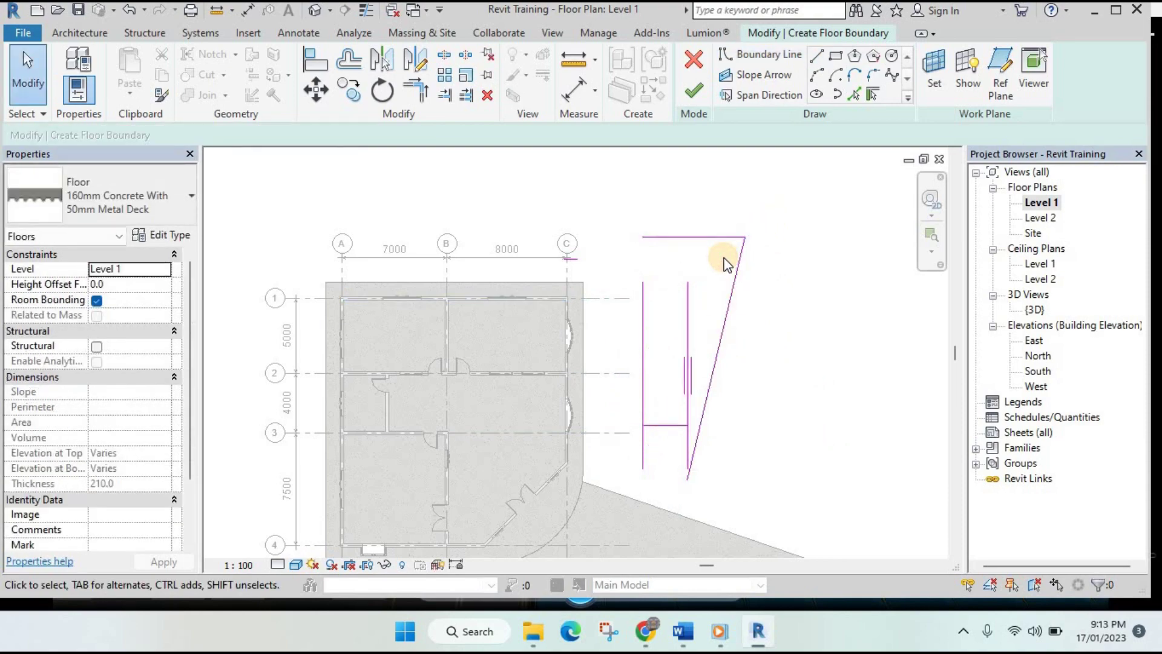
pyautogui.click(742, 242)
pyautogui.press('Delete')
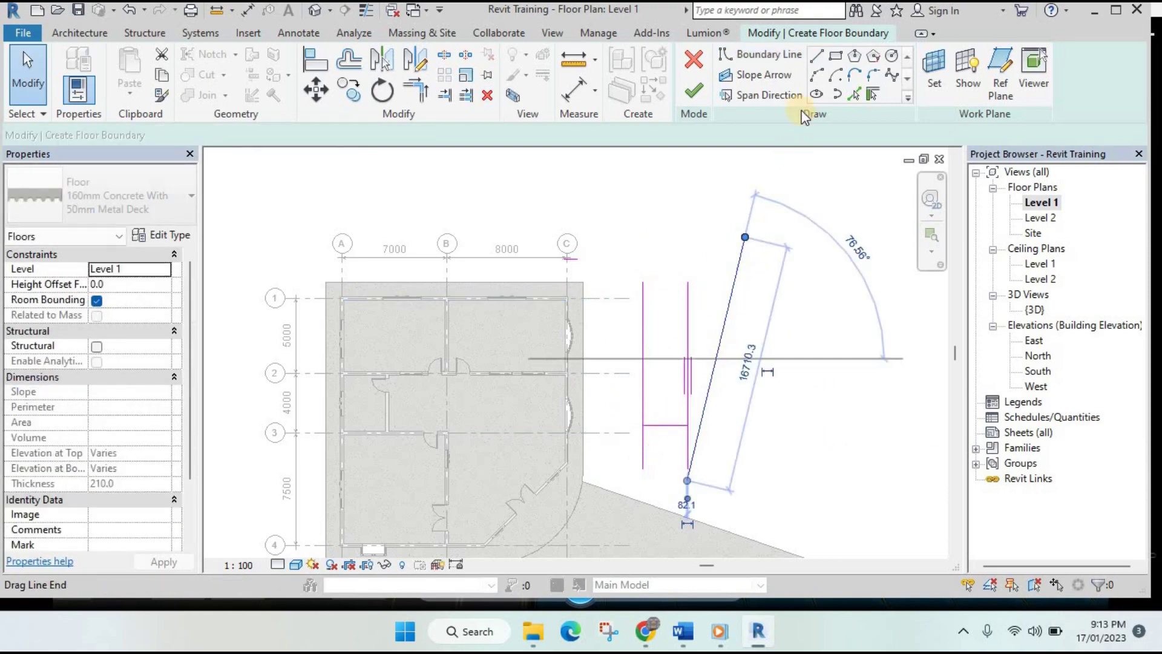
pyautogui.press('Delete')
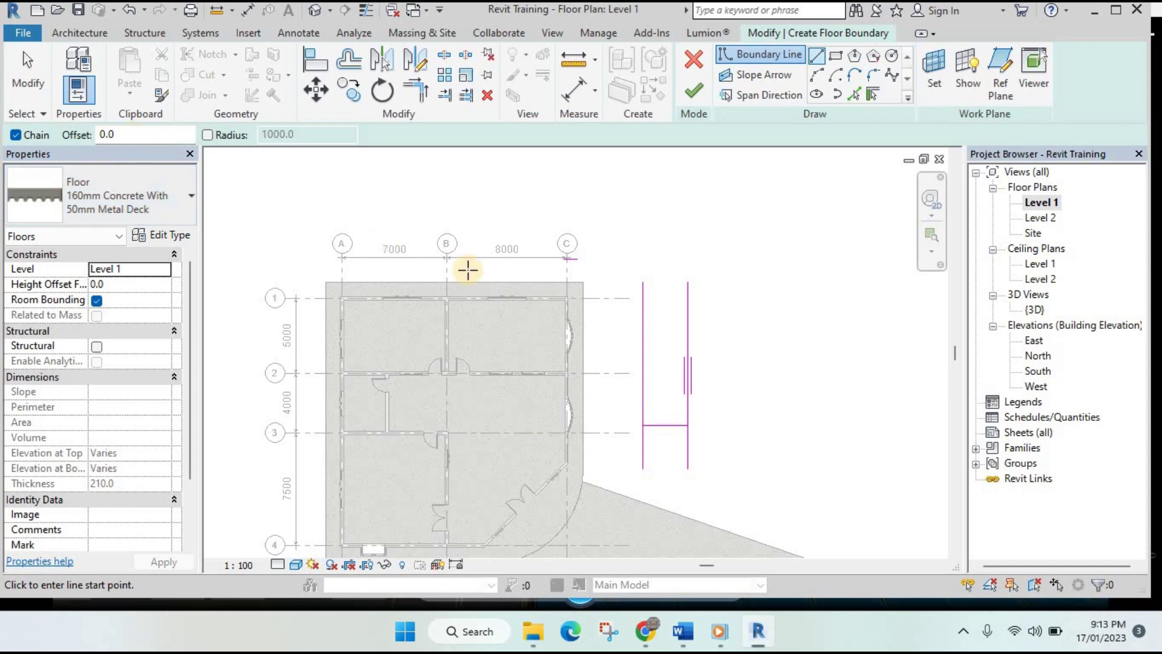
# - Draw the top and bottom edges to close the rectangle, then bring up the discard prompt
pyautogui.click(642, 279)
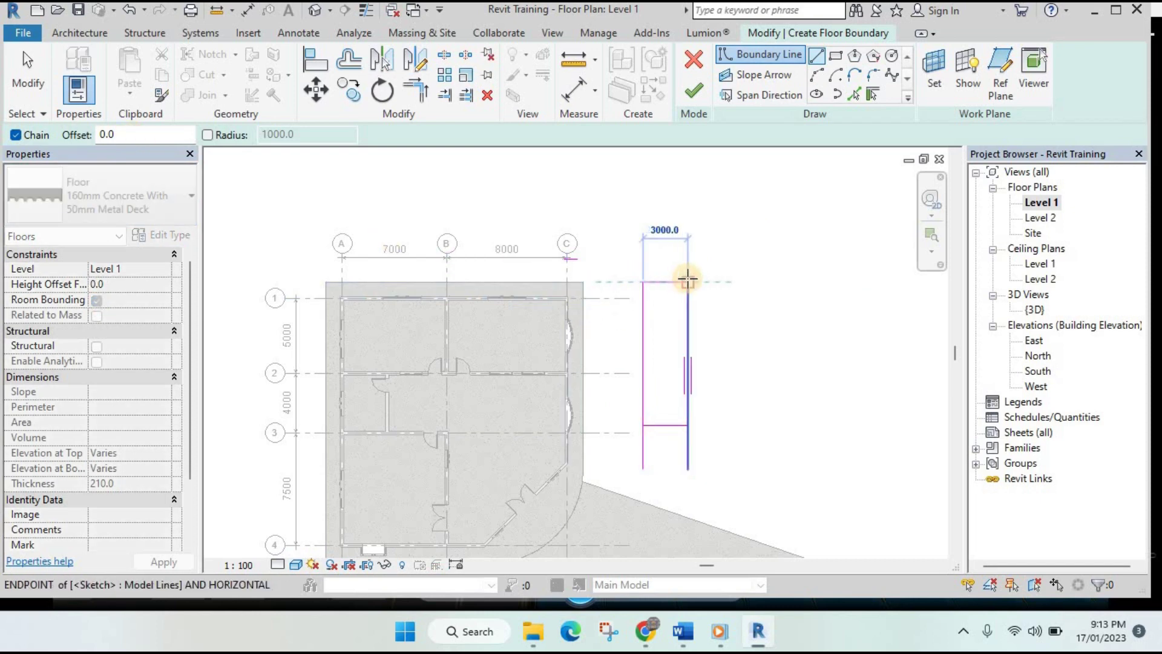
pyautogui.click(688, 282)
pyautogui.click(689, 469)
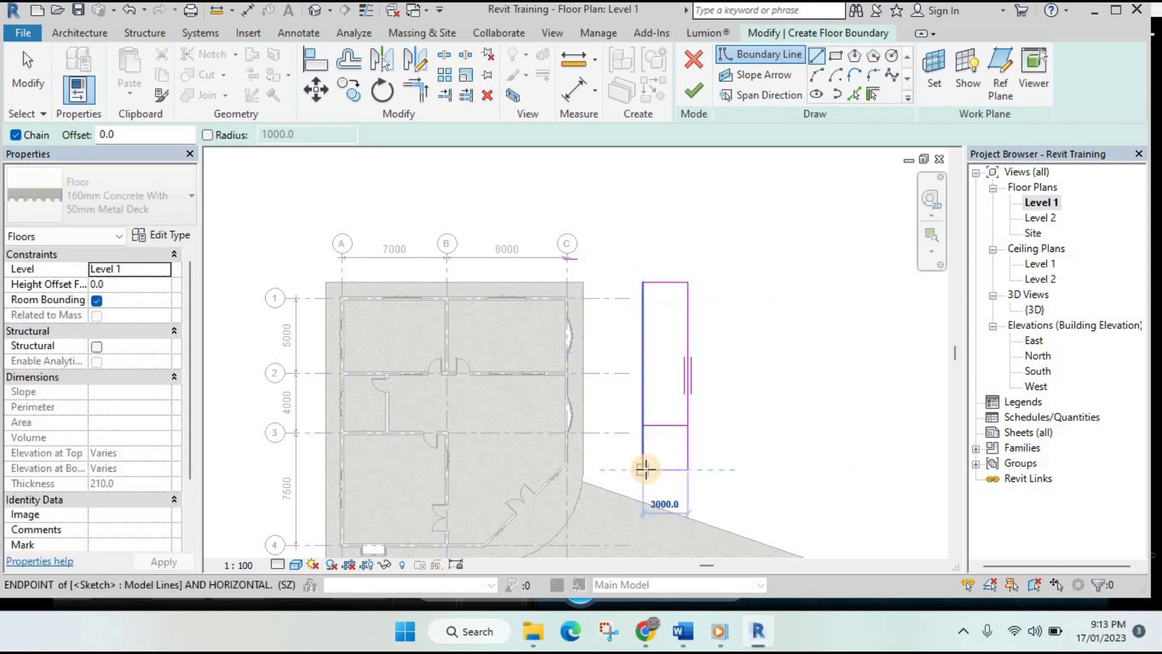
pyautogui.click(643, 469)
pyautogui.scroll(2, 679, 442)
pyautogui.press('Escape')
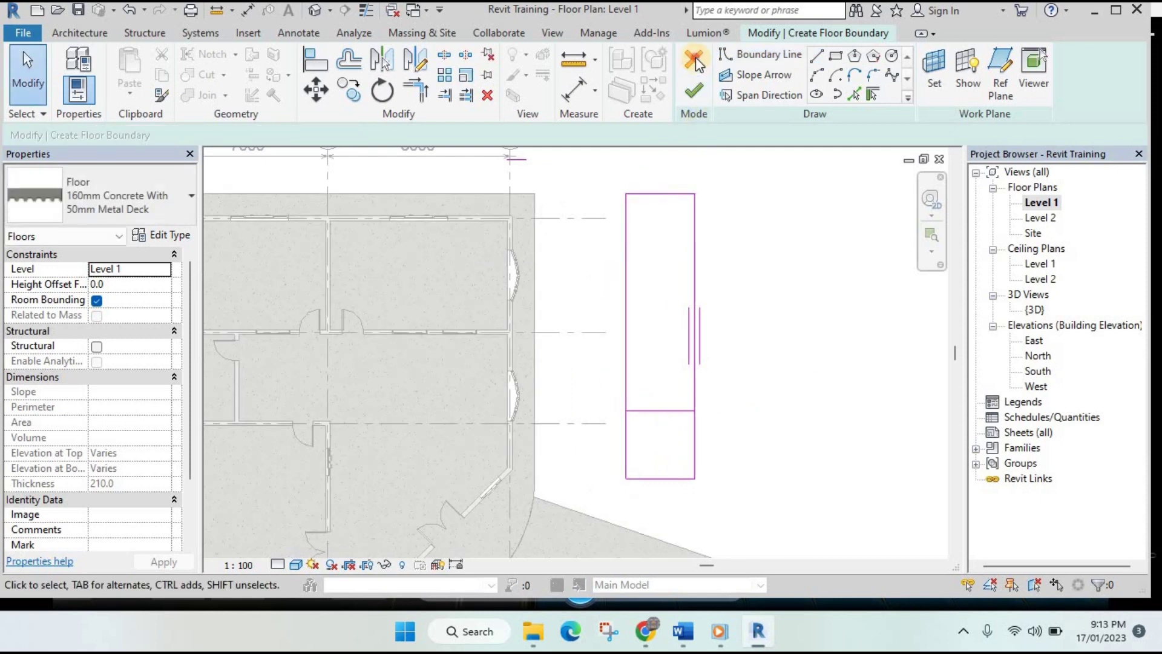
pyautogui.click(694, 59)
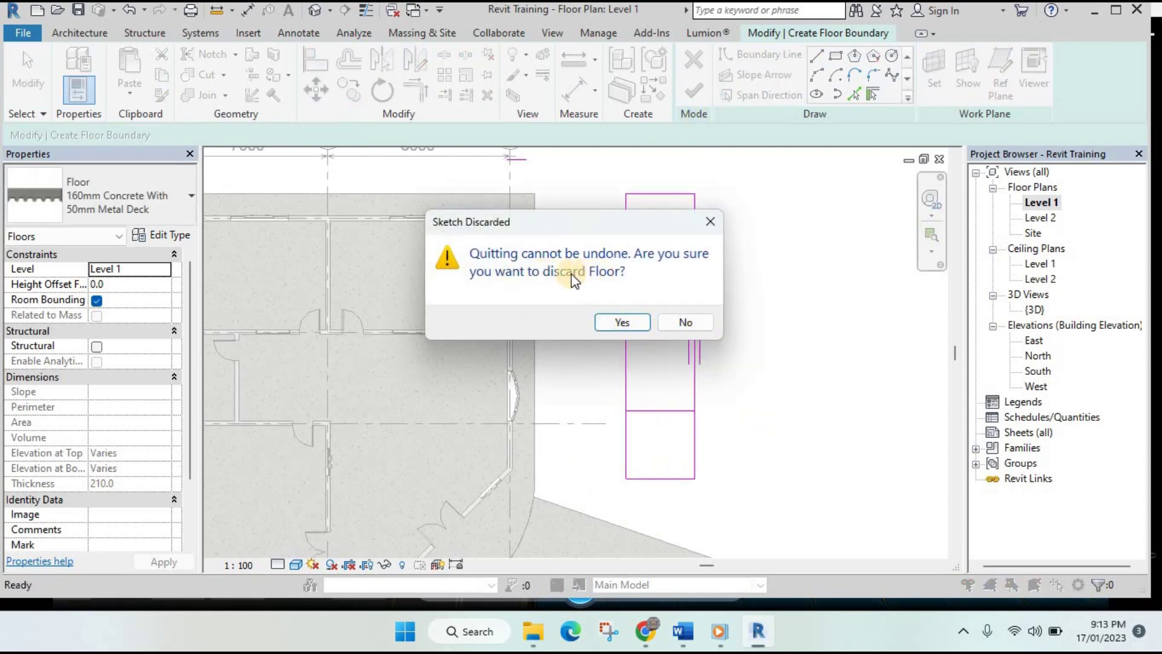
# - Keep the sketch, delete the crossing line inside the rectangle, and return to sketching after the open-loop error
pyautogui.click(710, 222)
pyautogui.click(658, 412)
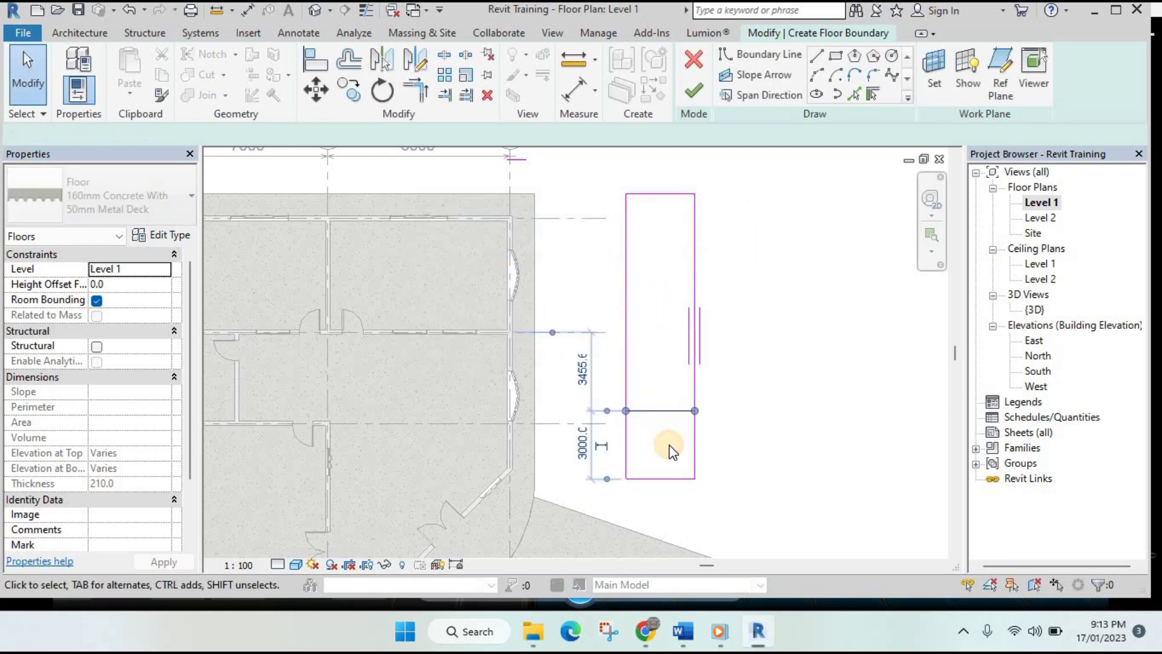
pyautogui.press('Delete')
pyautogui.click(696, 92)
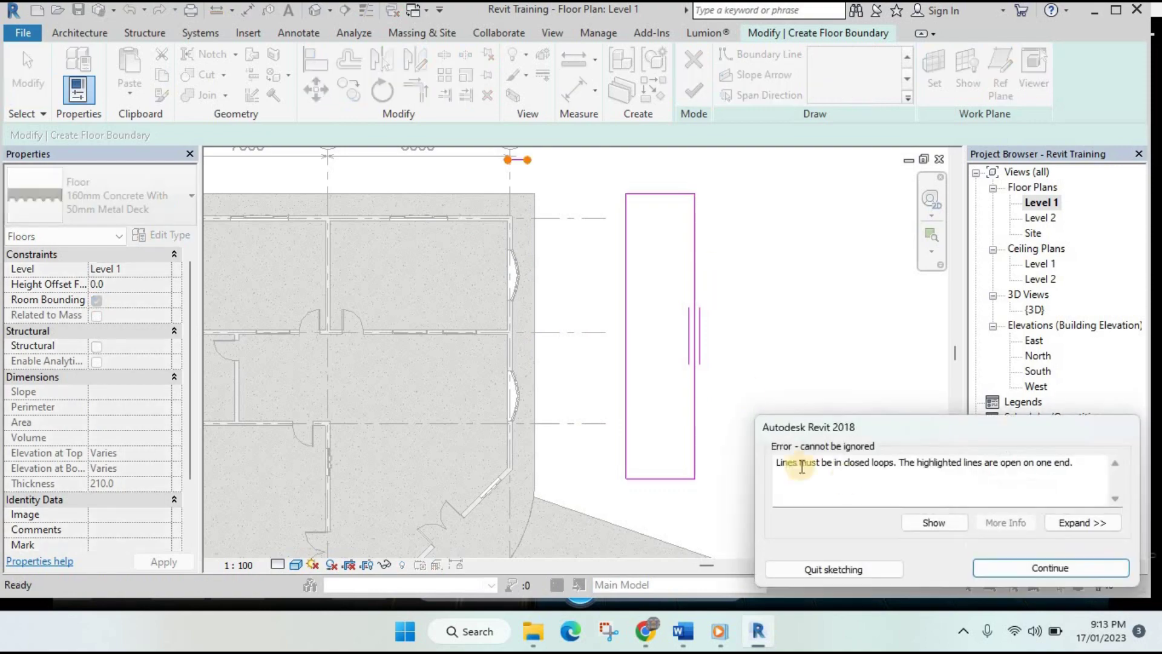
pyautogui.press('Return')
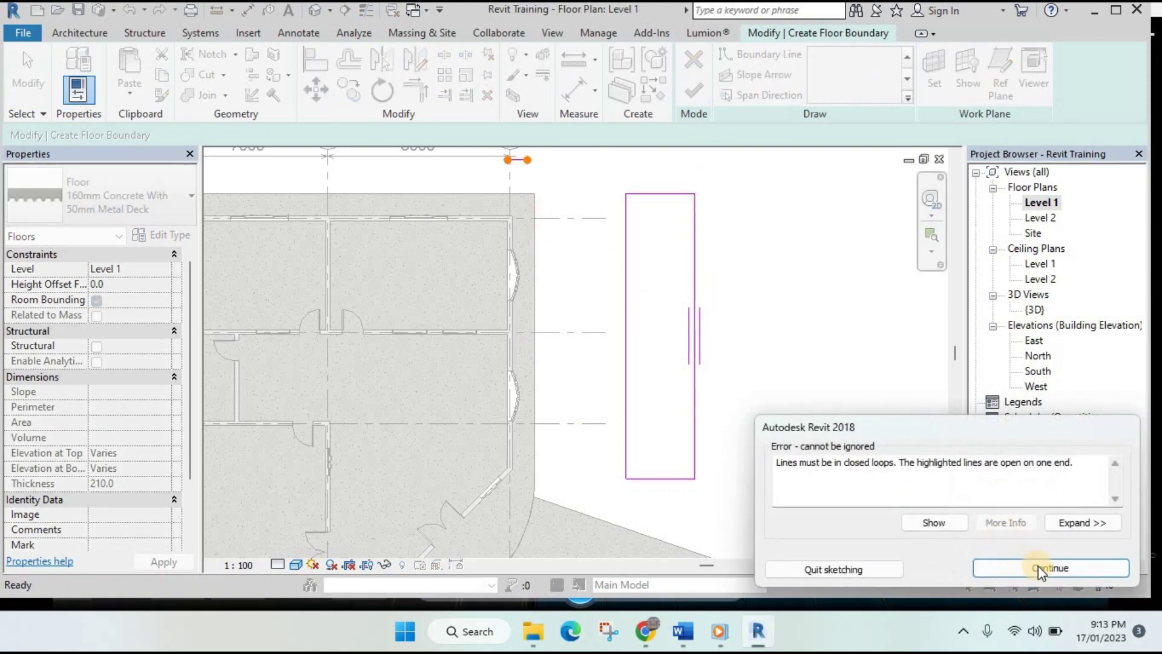
pyautogui.click(1037, 566)
# - Delete the stray short line near grid C and finish the roughly 37.7 m² concrete slab
pyautogui.scroll(3, 536, 188)
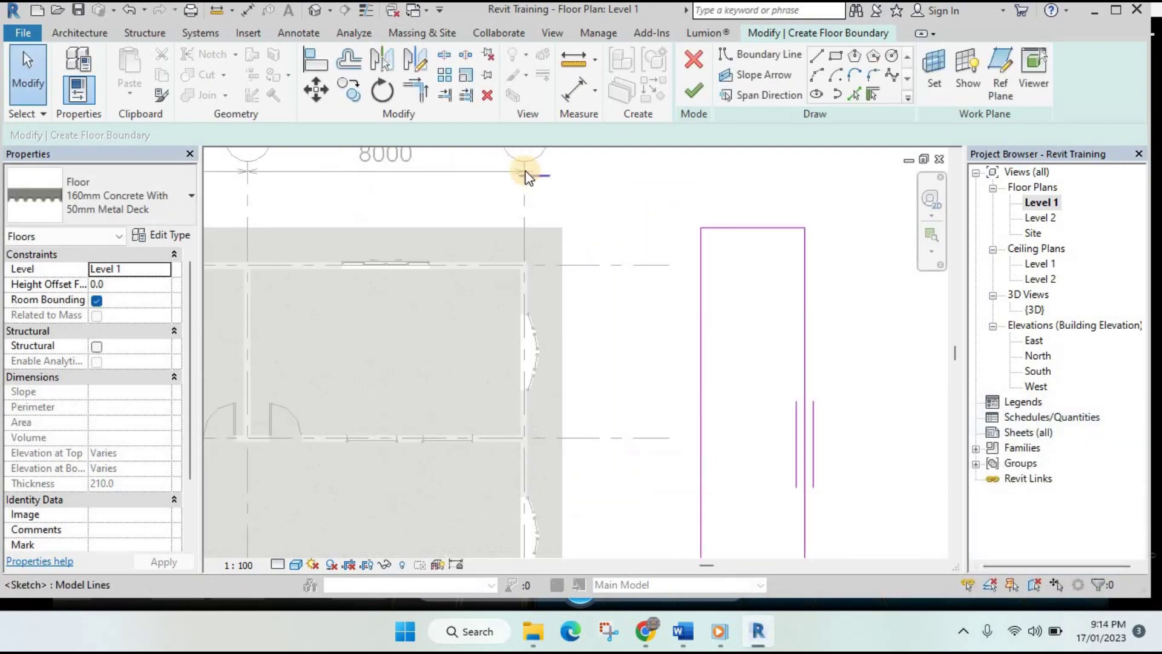
pyautogui.scroll(1, 629, 184)
pyautogui.scroll(1, 586, 192)
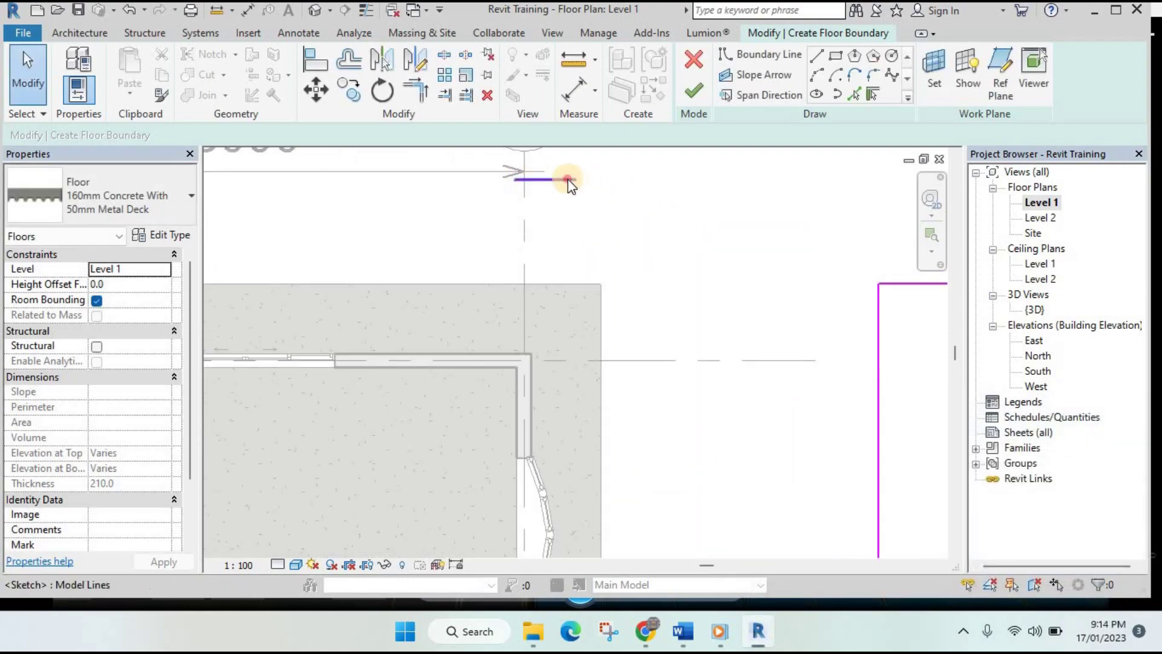
pyautogui.click(568, 179)
pyautogui.press('Delete')
pyautogui.scroll(-3, 709, 380)
pyautogui.scroll(-2, 709, 380)
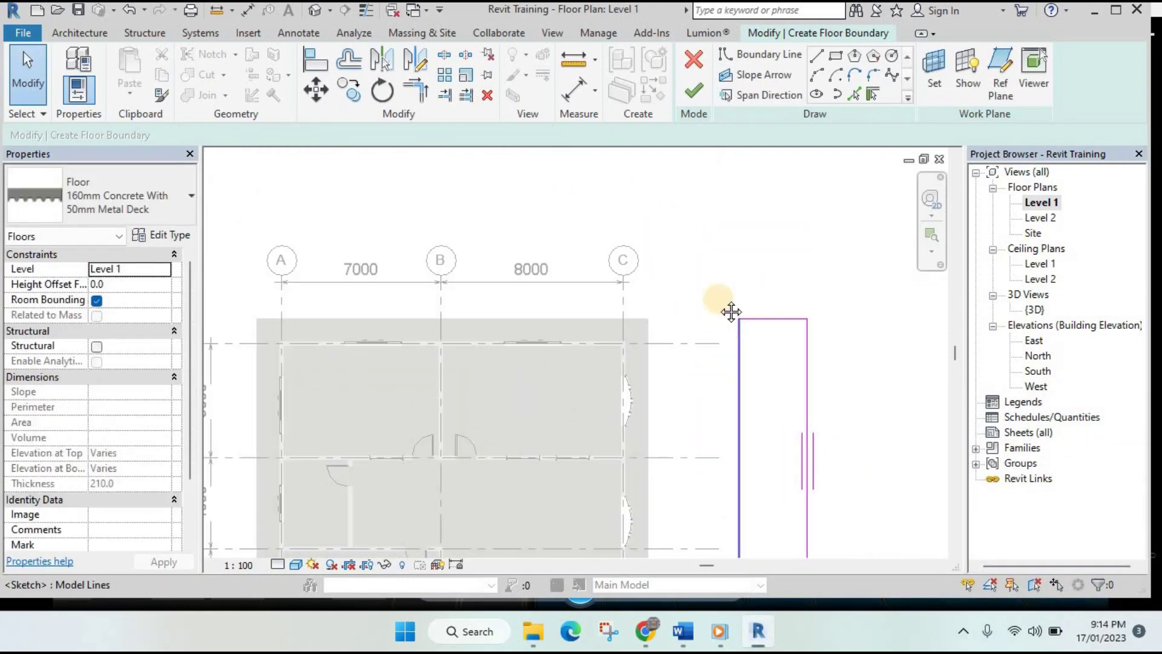
pyautogui.scroll(-1, 711, 375)
pyautogui.scroll(-1, 713, 369)
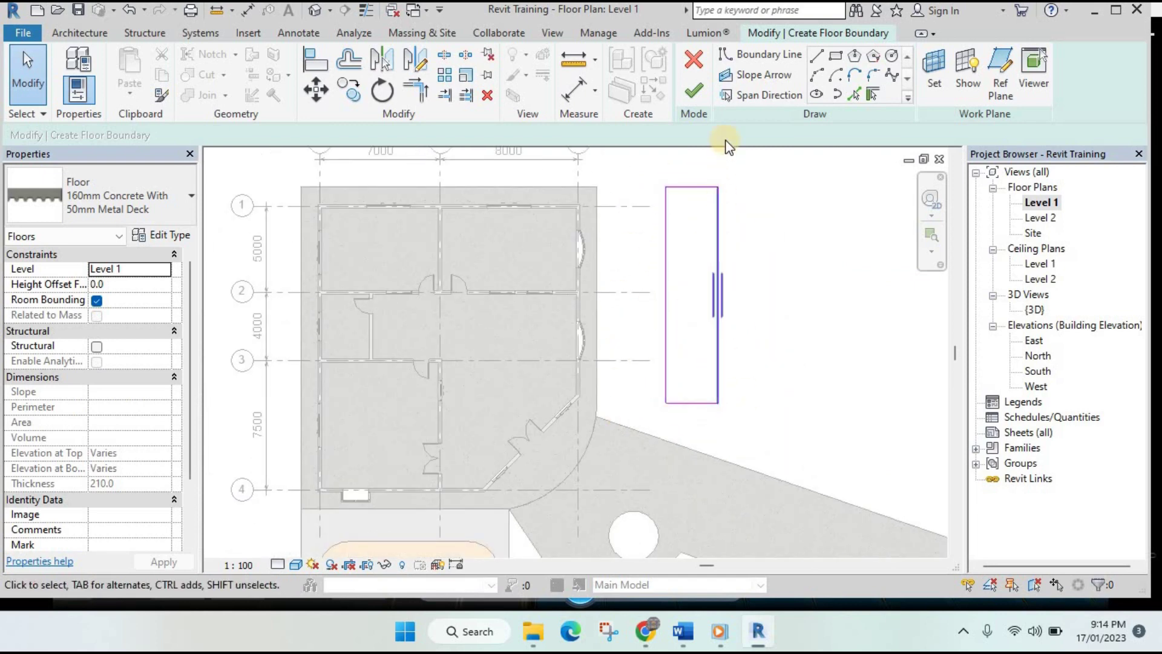
pyautogui.click(695, 97)
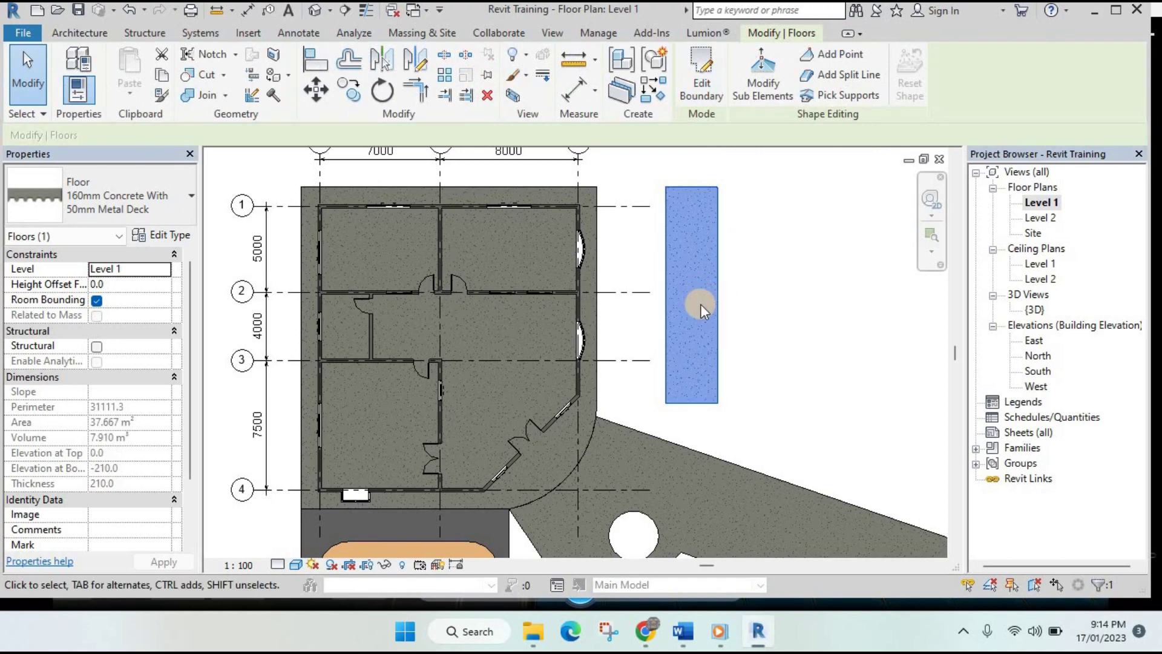
pyautogui.scroll(-2, 714, 327)
pyautogui.moveTo(738, 357); pyautogui.dragTo(705, 327, button='middle')
pyautogui.scroll(1, 714, 303)
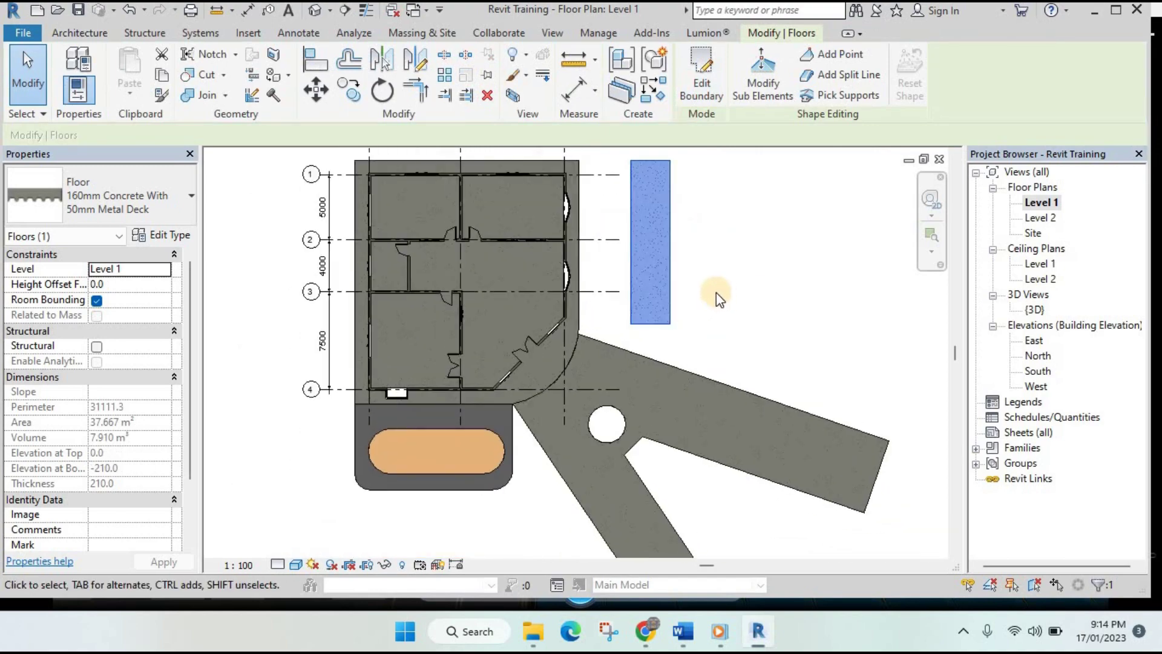
pyautogui.scroll(-1, 662, 270)
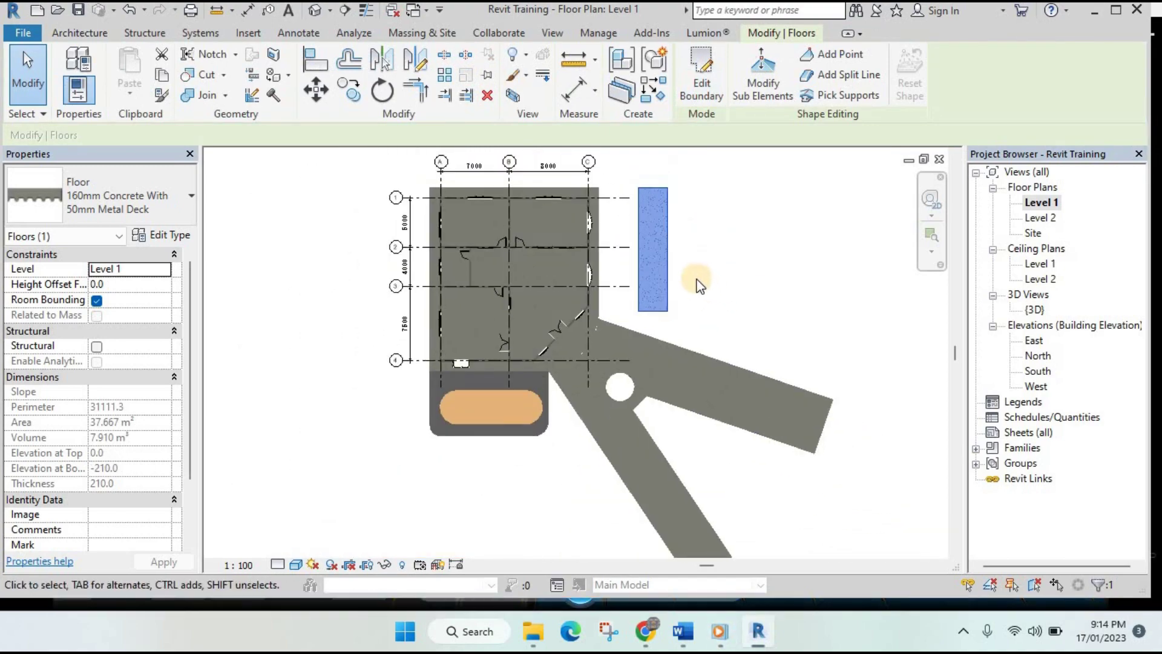
pyautogui.press('Escape')
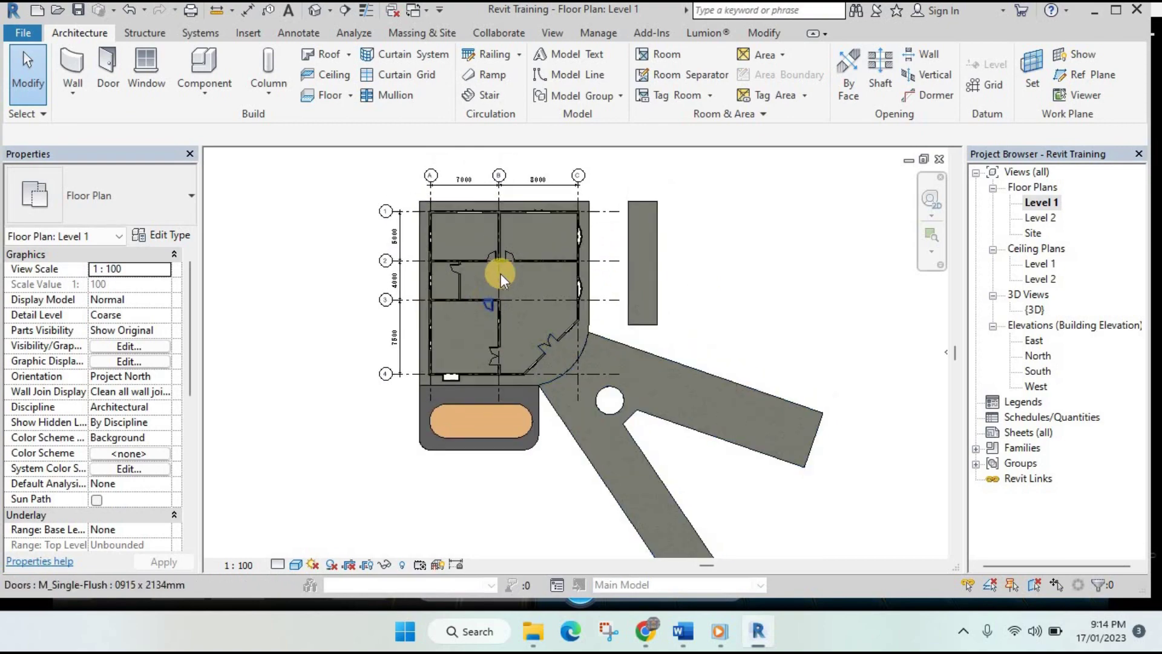
pyautogui.scroll(2, 502, 269)
pyautogui.click(865, 313)
pyautogui.doubleClick(1031, 310)
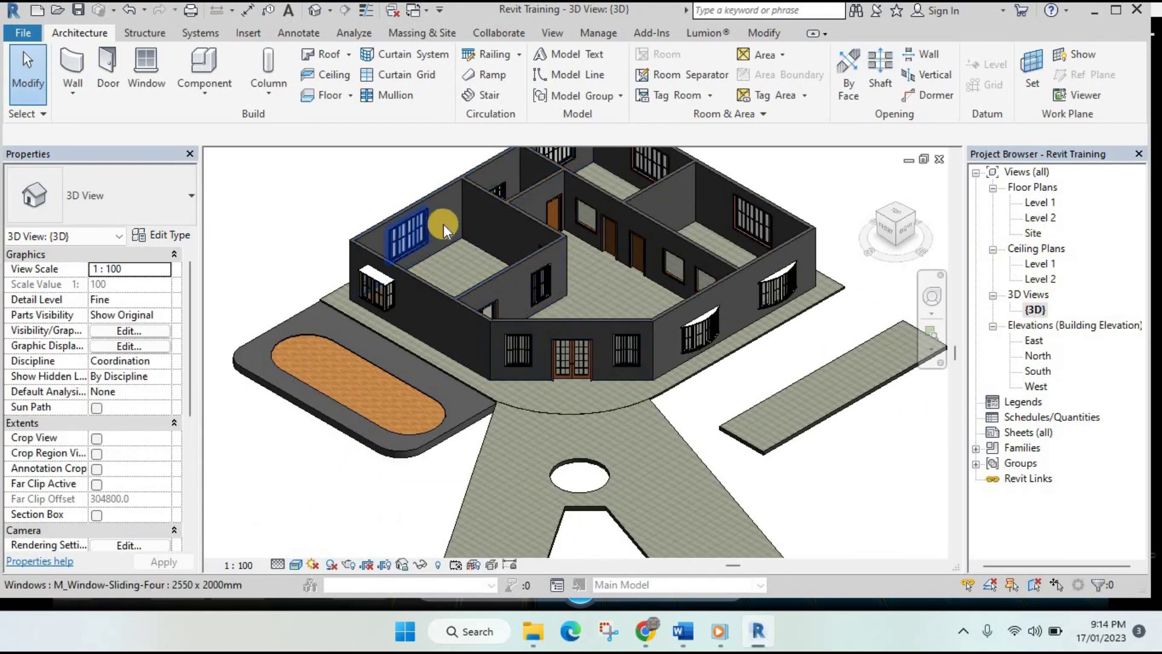
pyautogui.moveTo(612, 226); pyautogui.dragTo(595, 290, button='middle')
pyautogui.moveTo(504, 393); pyautogui.dragTo(500, 316, button='middle')
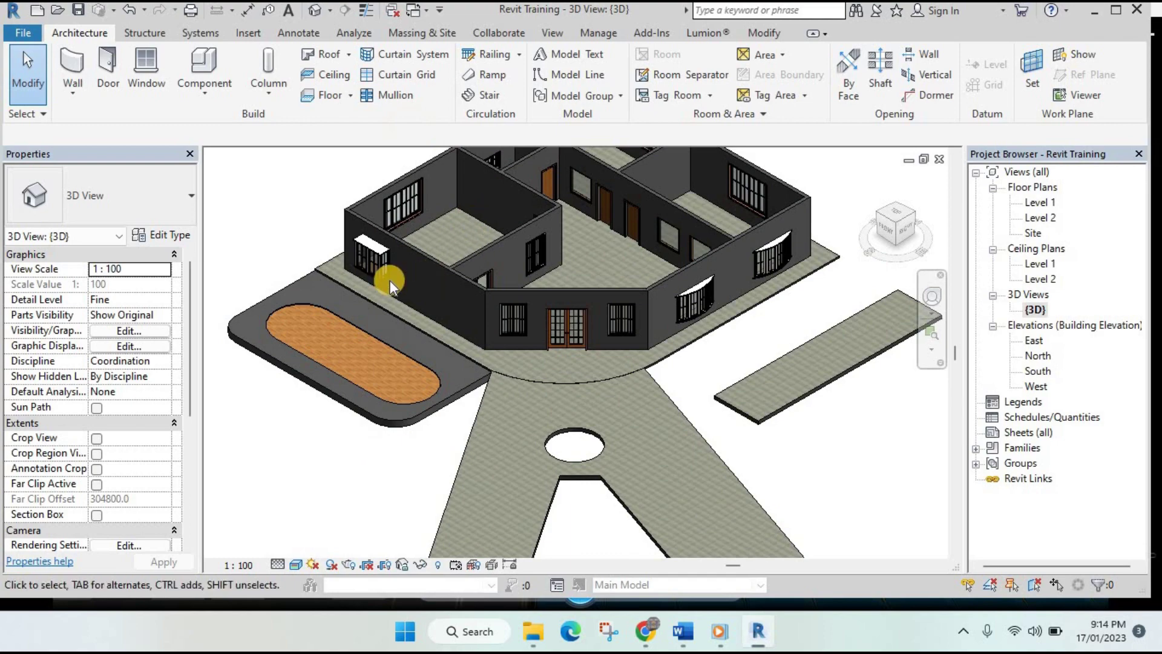
pyautogui.moveTo(443, 286); pyautogui.dragTo(441, 306, button='middle')
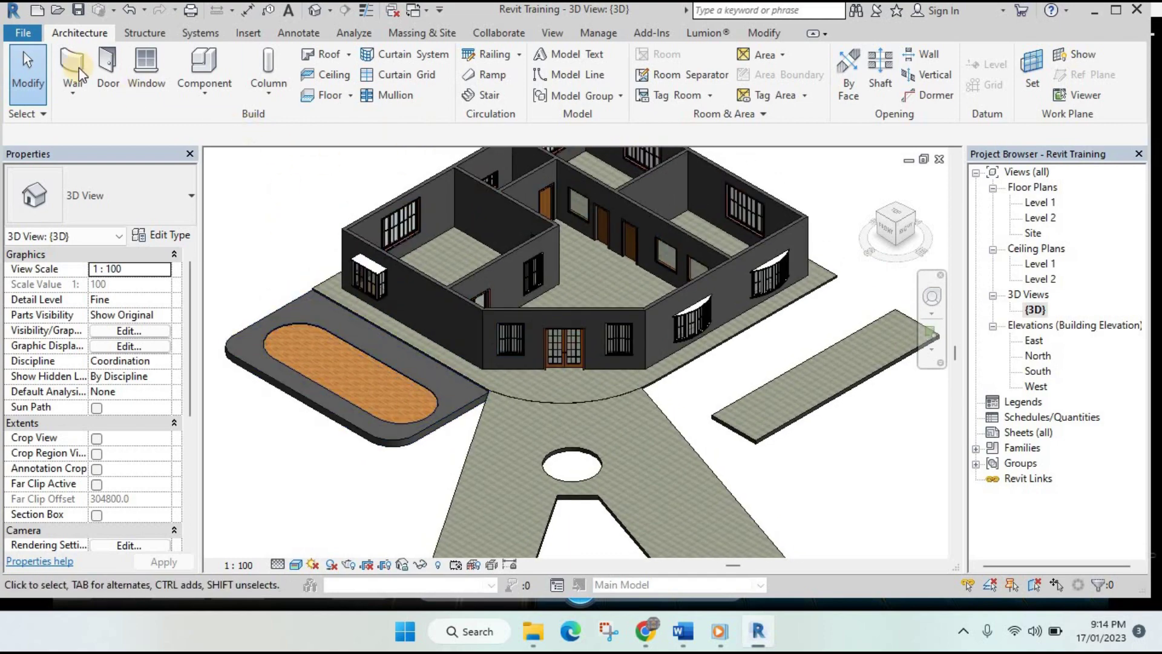
# - Start a new floor and confirm its type is 160mm Concrete With 50mm Metal Deck
pyautogui.click(336, 97)
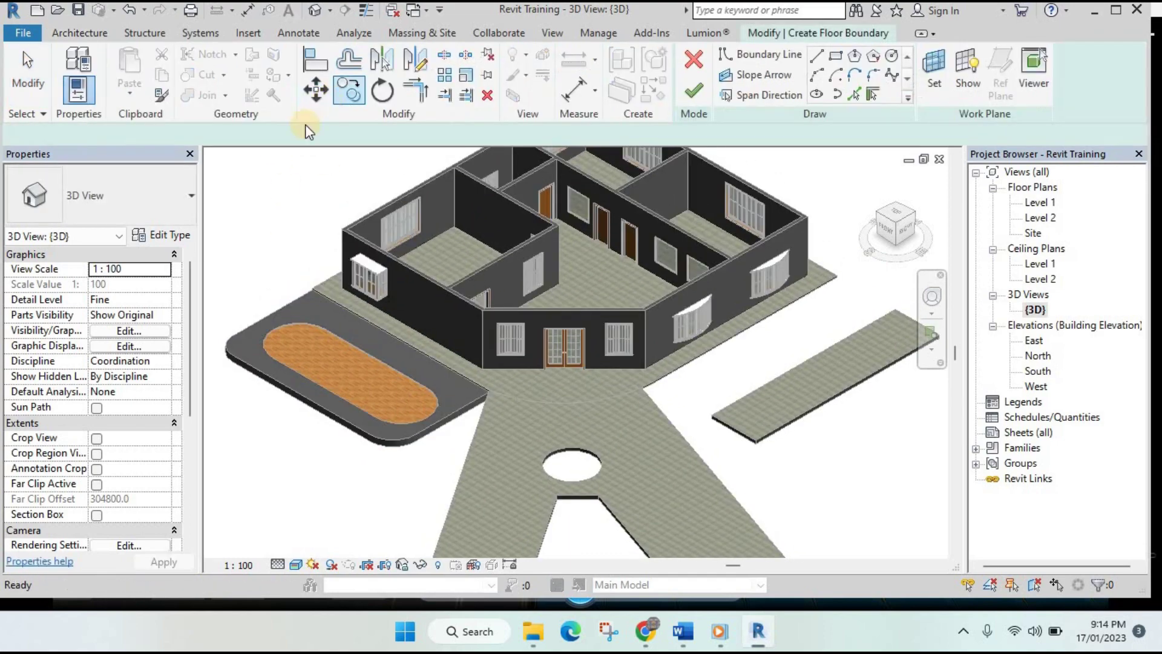
pyautogui.click(188, 196)
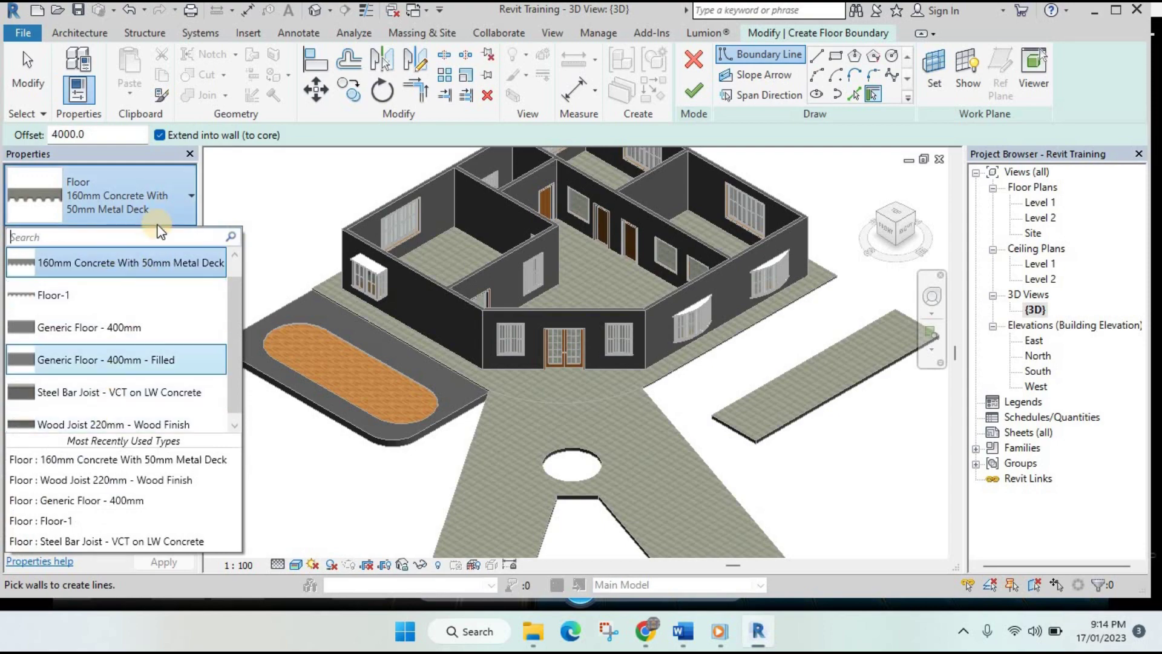
pyautogui.click(212, 263)
pyautogui.click(177, 236)
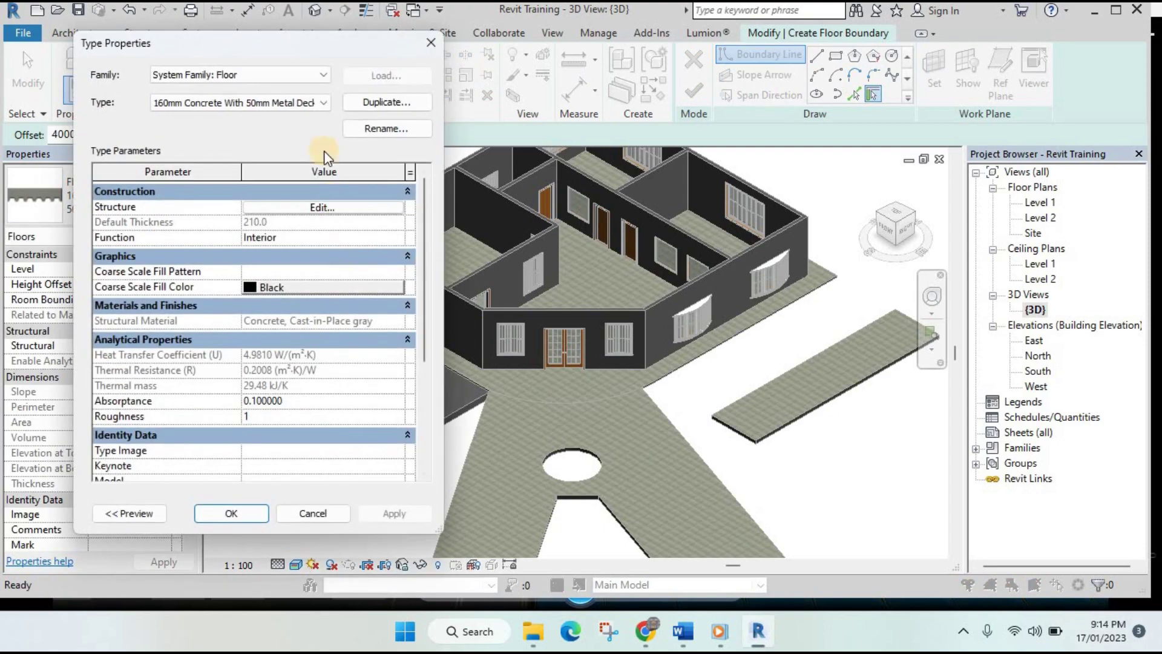
pyautogui.click(377, 109)
# - Browse the concrete structure layer's material, then close the type dialogs without changes
pyautogui.click(340, 207)
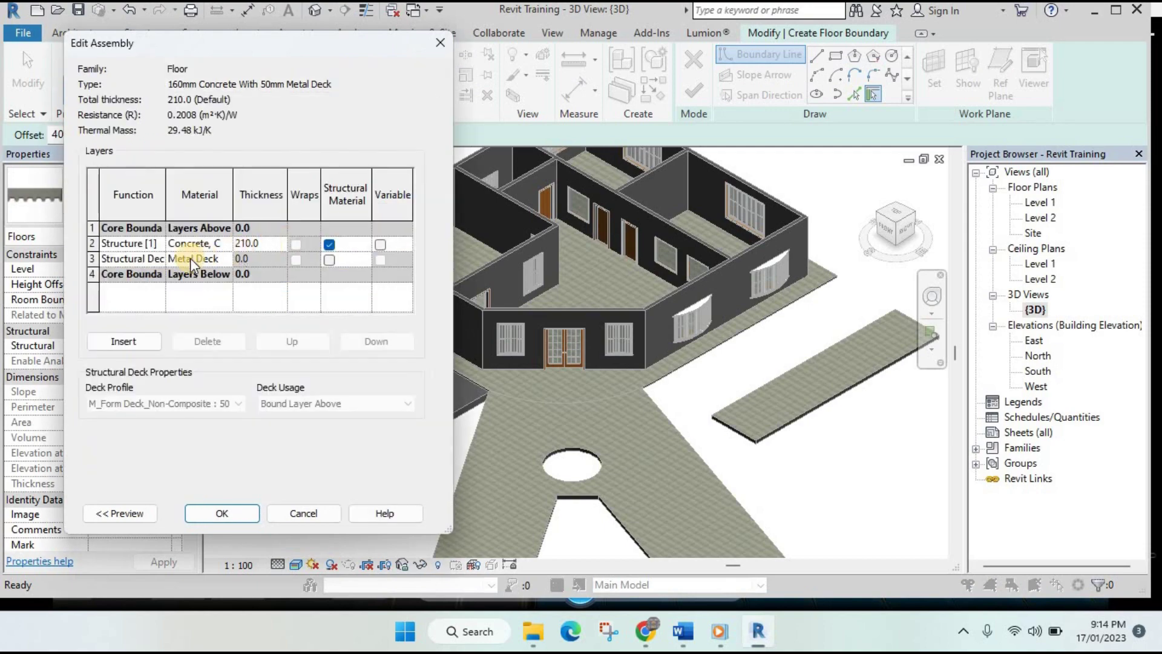
pyautogui.click(225, 244)
pyautogui.click(225, 243)
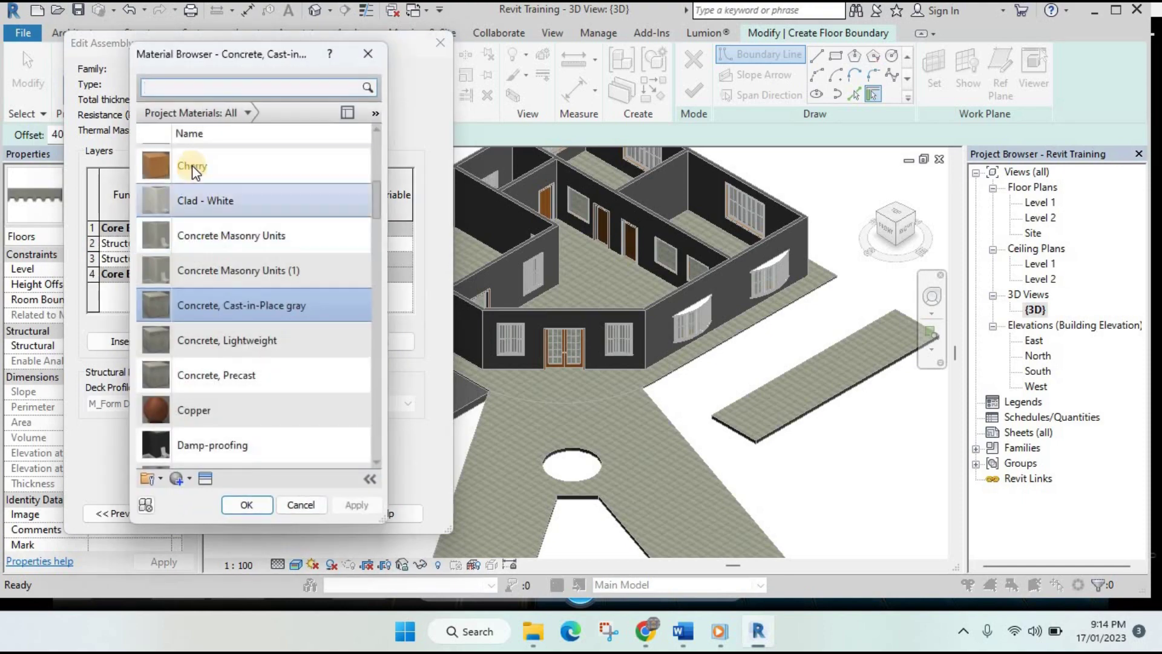
pyautogui.scroll(-3, 267, 375)
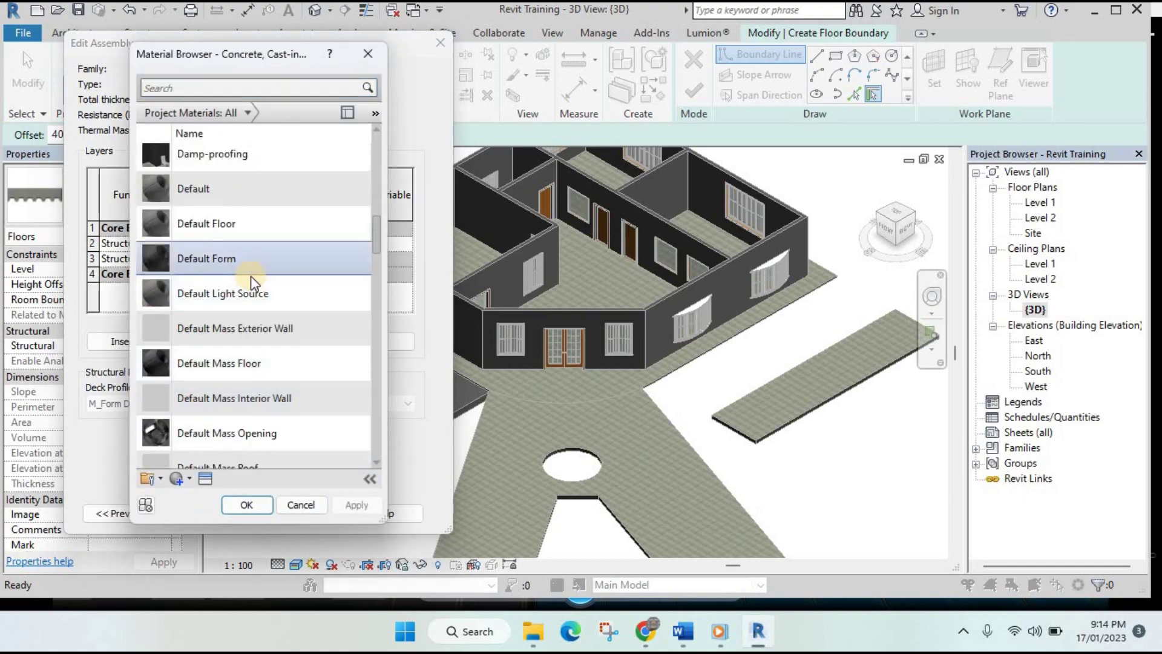
pyautogui.scroll(-3, 267, 264)
pyautogui.scroll(-2, 257, 398)
pyautogui.scroll(-2, 231, 411)
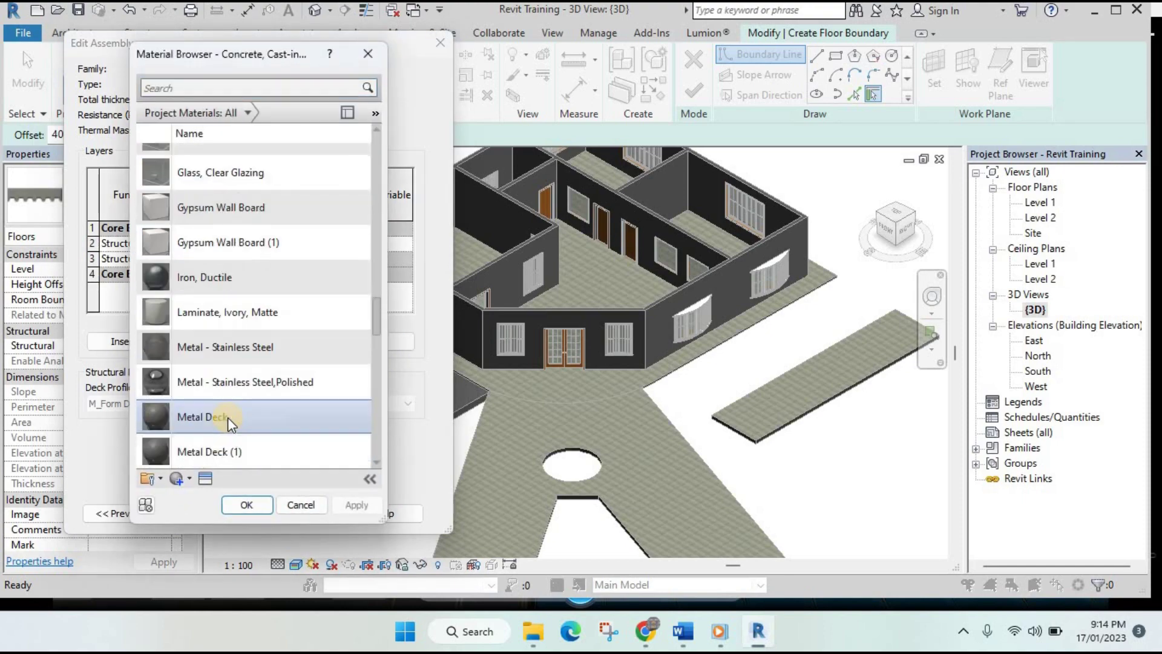
pyautogui.scroll(-2, 227, 416)
pyautogui.scroll(-3, 230, 406)
pyautogui.scroll(-3, 240, 385)
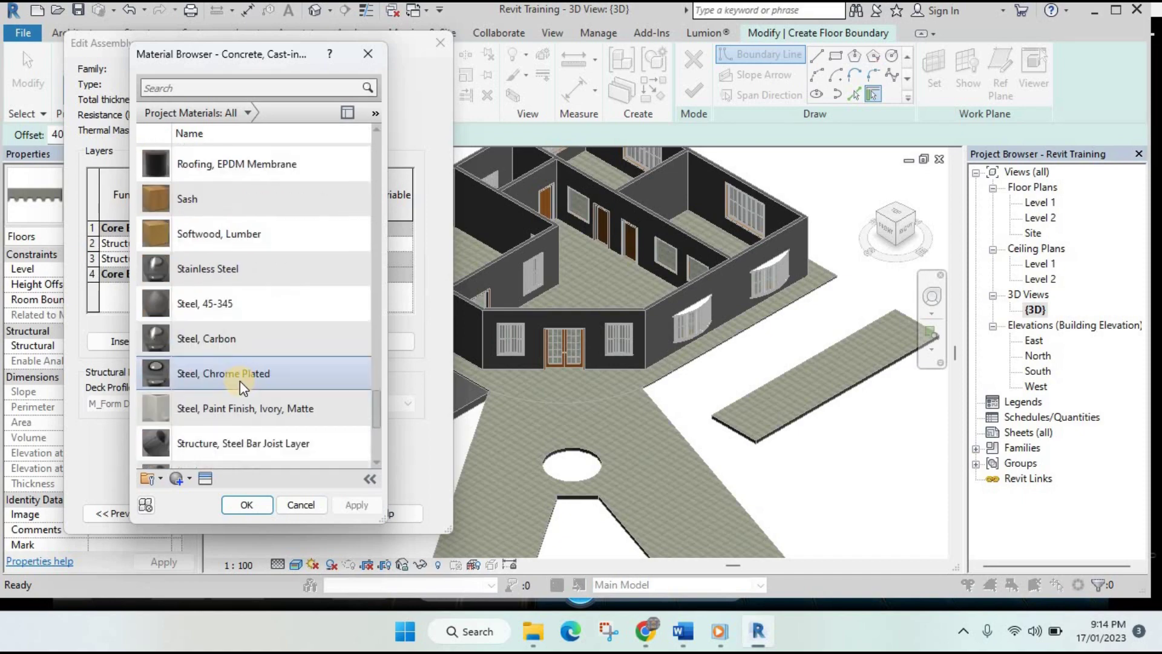
pyautogui.scroll(-3, 248, 361)
pyautogui.scroll(1, 254, 327)
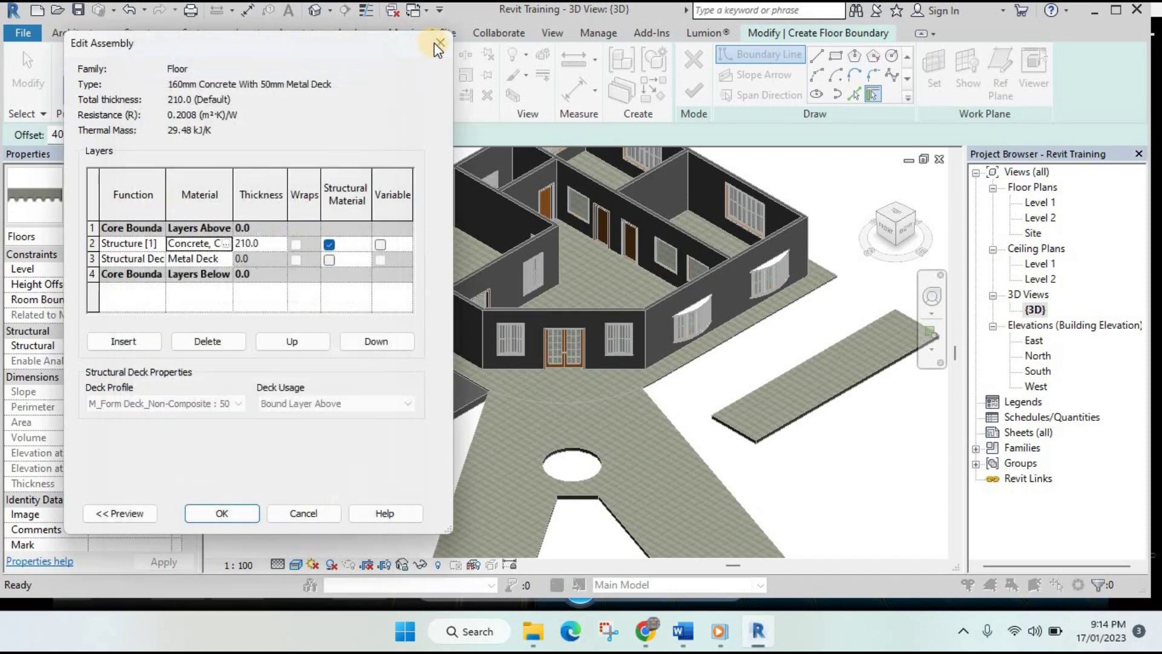
pyautogui.click(437, 42)
pyautogui.click(430, 42)
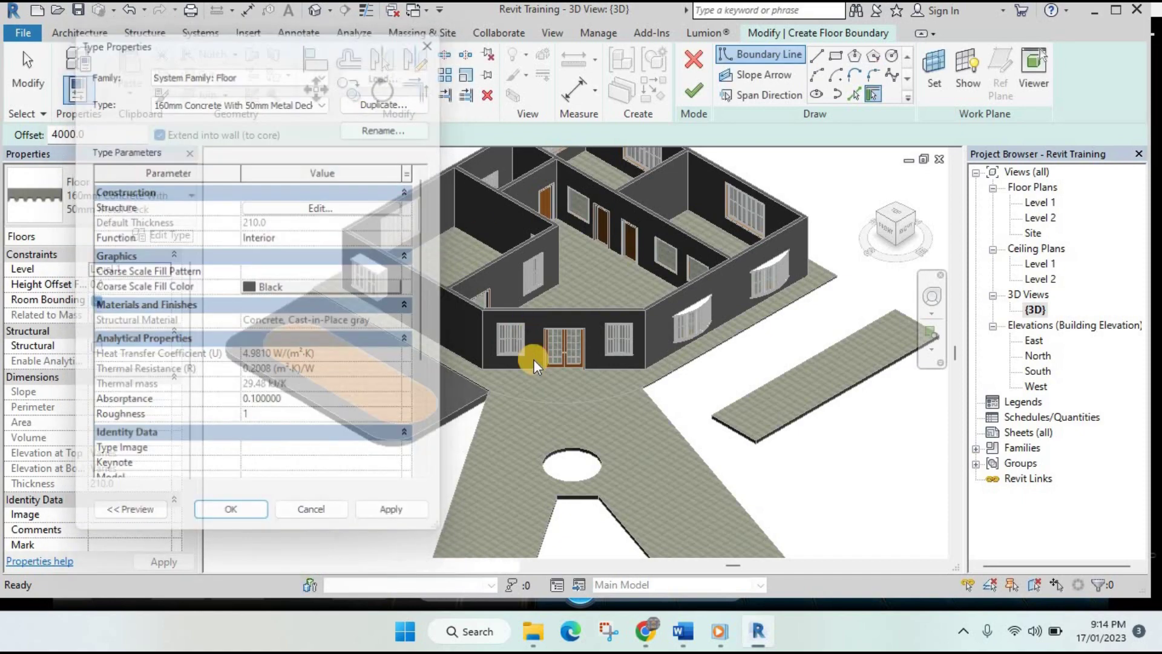
pyautogui.moveTo(518, 346); pyautogui.dragTo(517, 399, button='middle')
pyautogui.scroll(2, 429, 310)
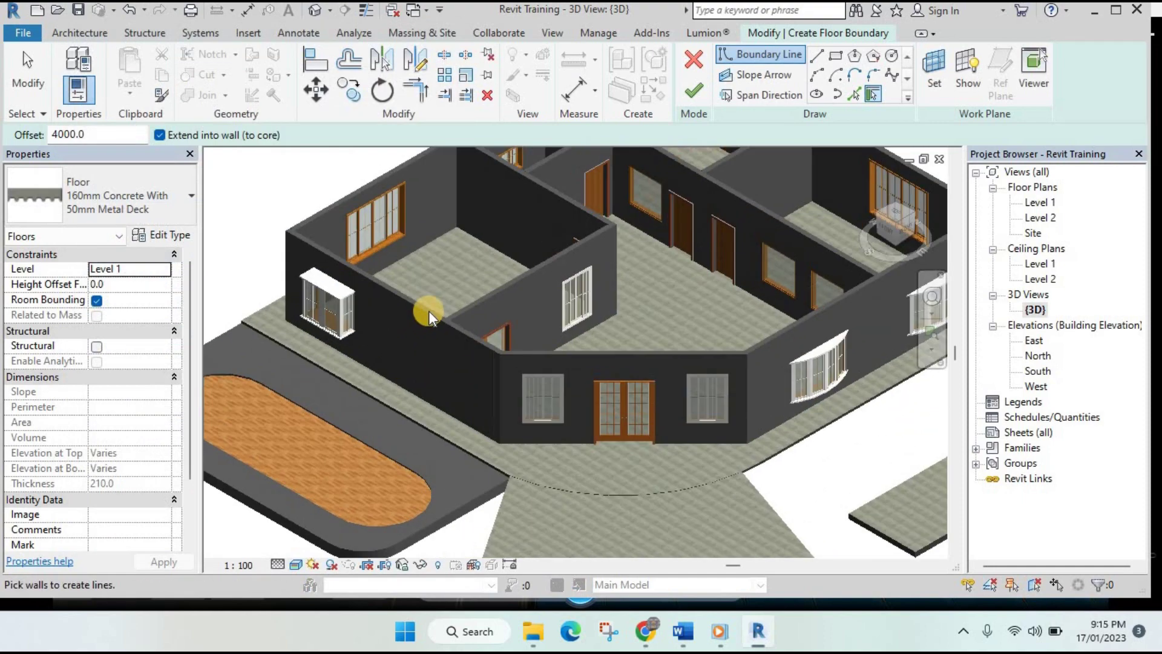
pyautogui.scroll(3, 392, 215)
pyautogui.scroll(3, 475, 213)
pyautogui.scroll(-1, 438, 273)
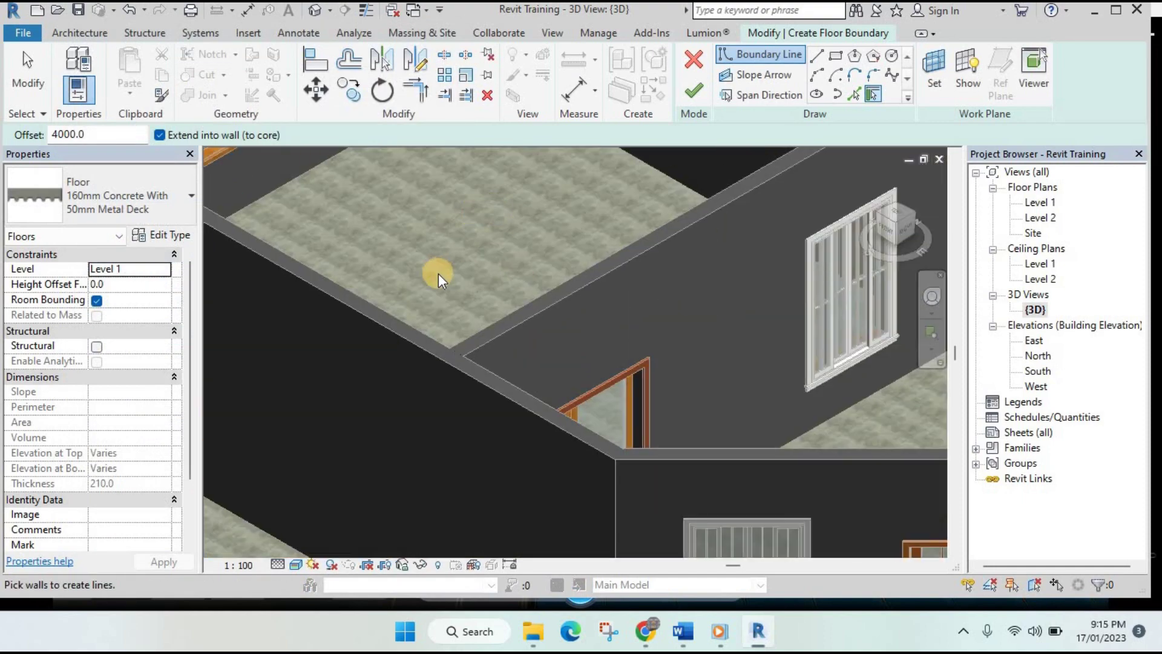
pyautogui.scroll(-3, 438, 274)
pyautogui.scroll(-2, 668, 414)
pyautogui.scroll(1, 586, 417)
pyautogui.scroll(-1, 815, 401)
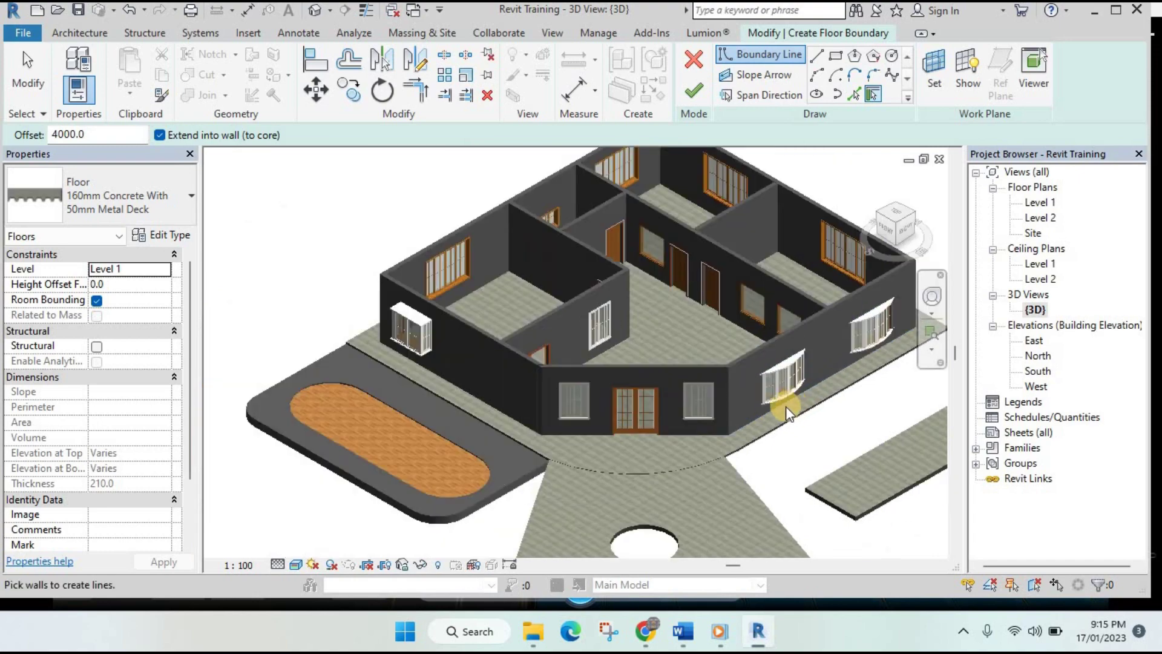
pyautogui.scroll(1, 524, 322)
pyautogui.scroll(-1, 581, 351)
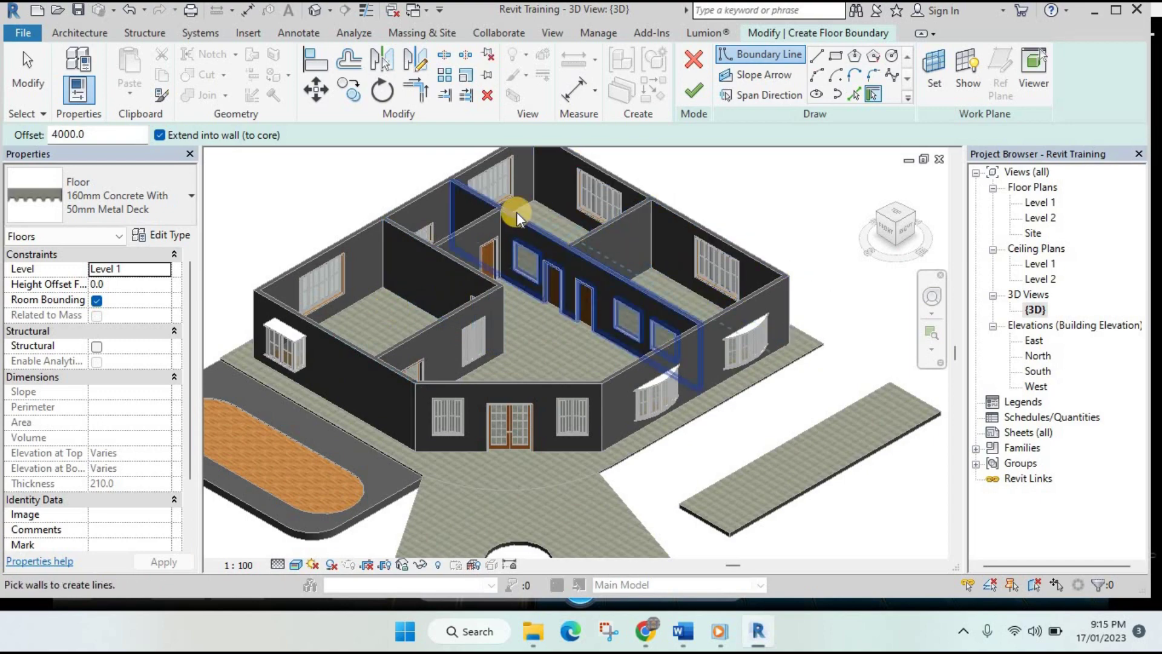
pyautogui.scroll(-3, 493, 332)
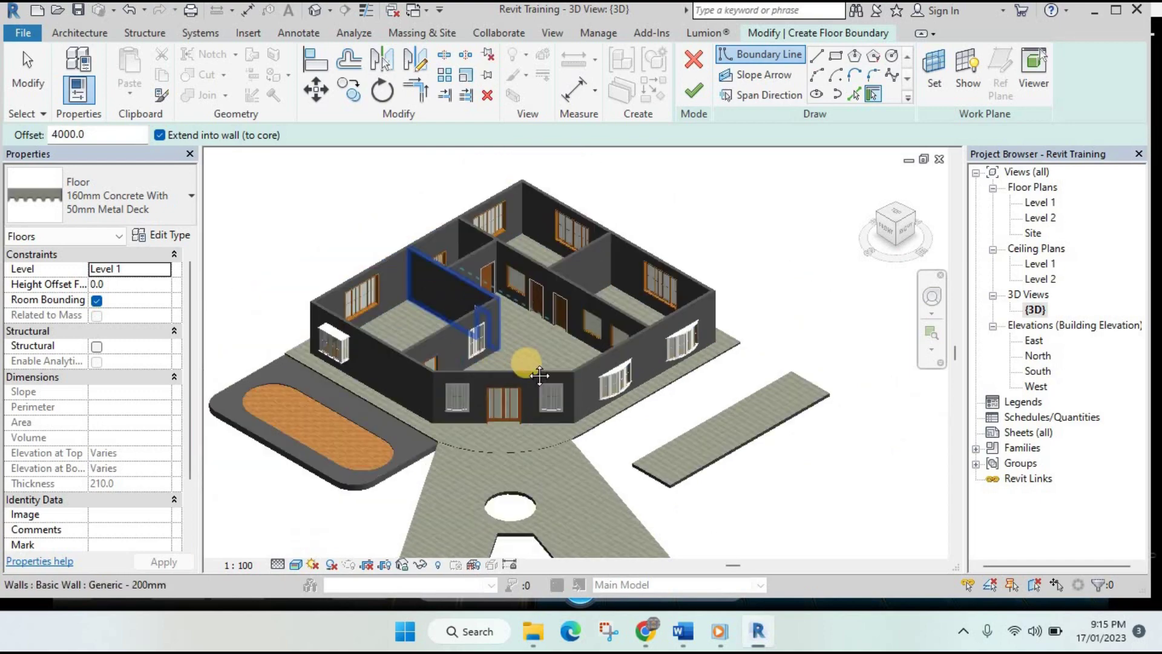
pyautogui.scroll(2, 382, 329)
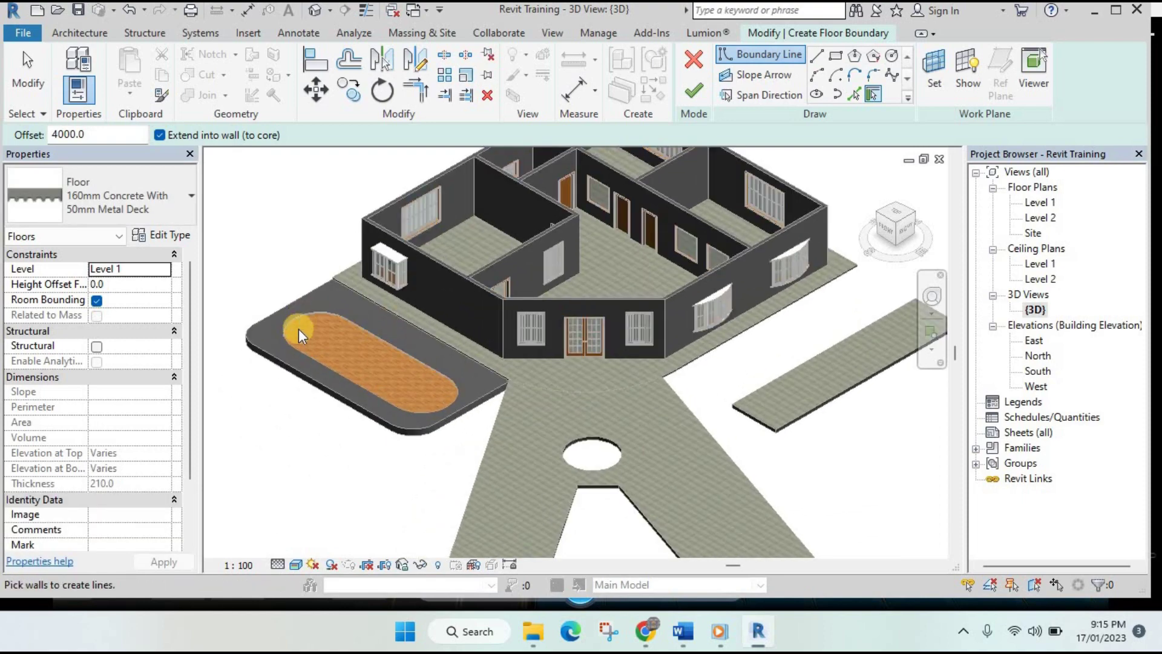
pyautogui.scroll(-2, 761, 365)
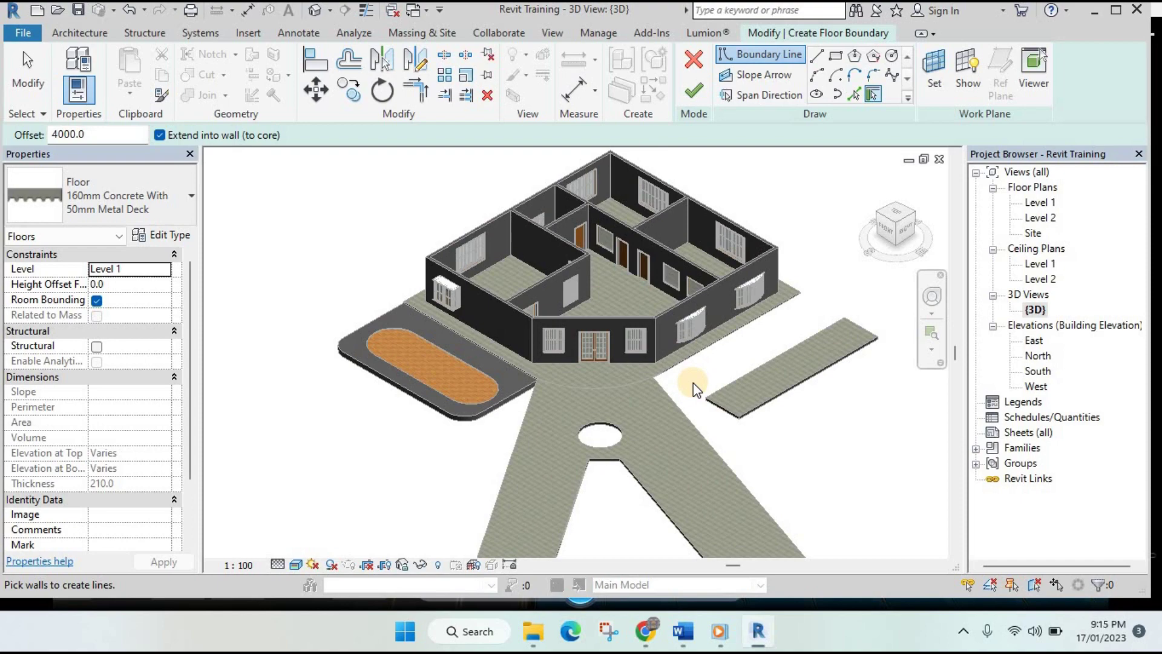
pyautogui.click(91, 35)
# - Cancel the empty floor sketch and dismiss the Floor dropdown without starting a new floor
pyautogui.press('Escape')
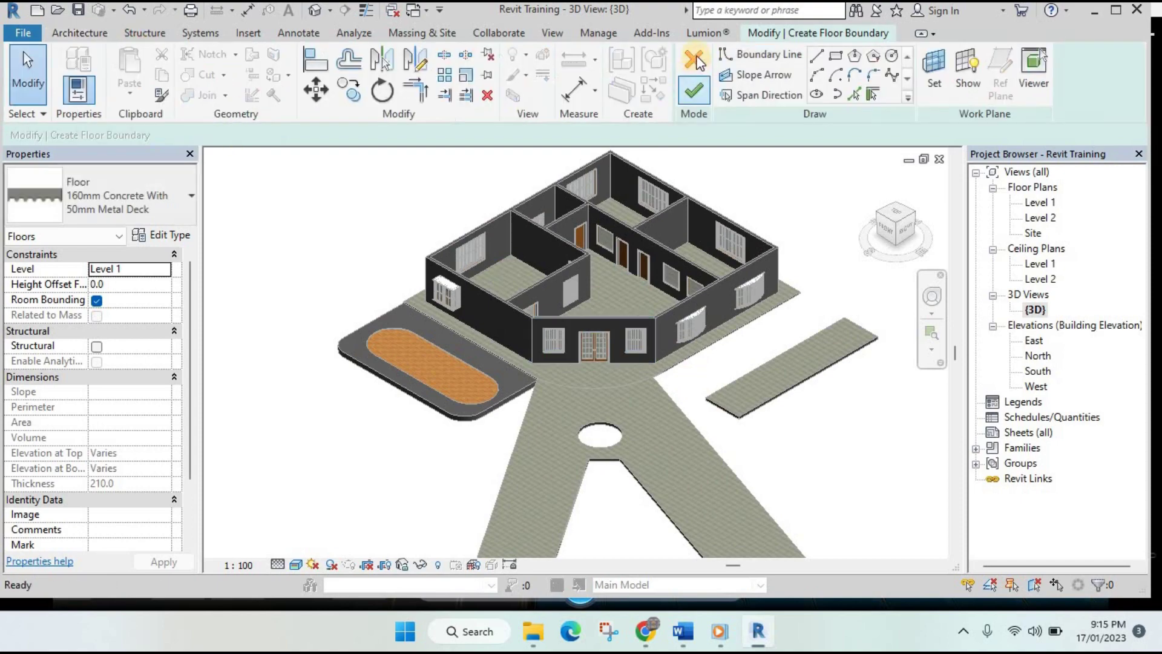
pyautogui.click(685, 72)
pyautogui.scroll(2, 687, 345)
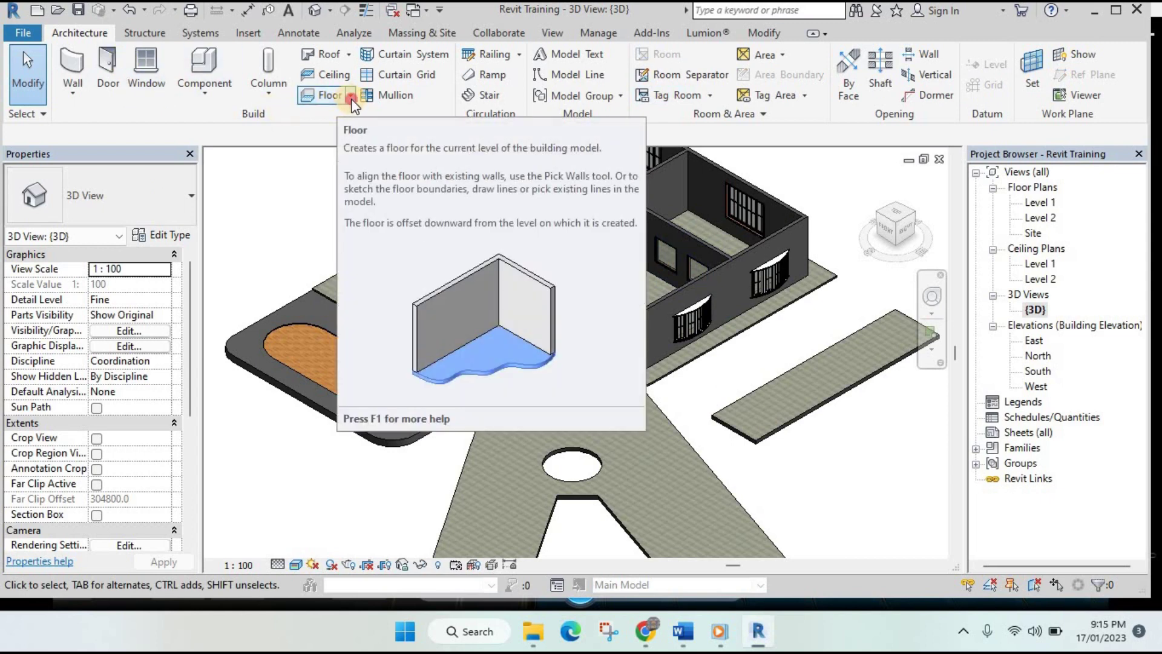
pyautogui.click(351, 96)
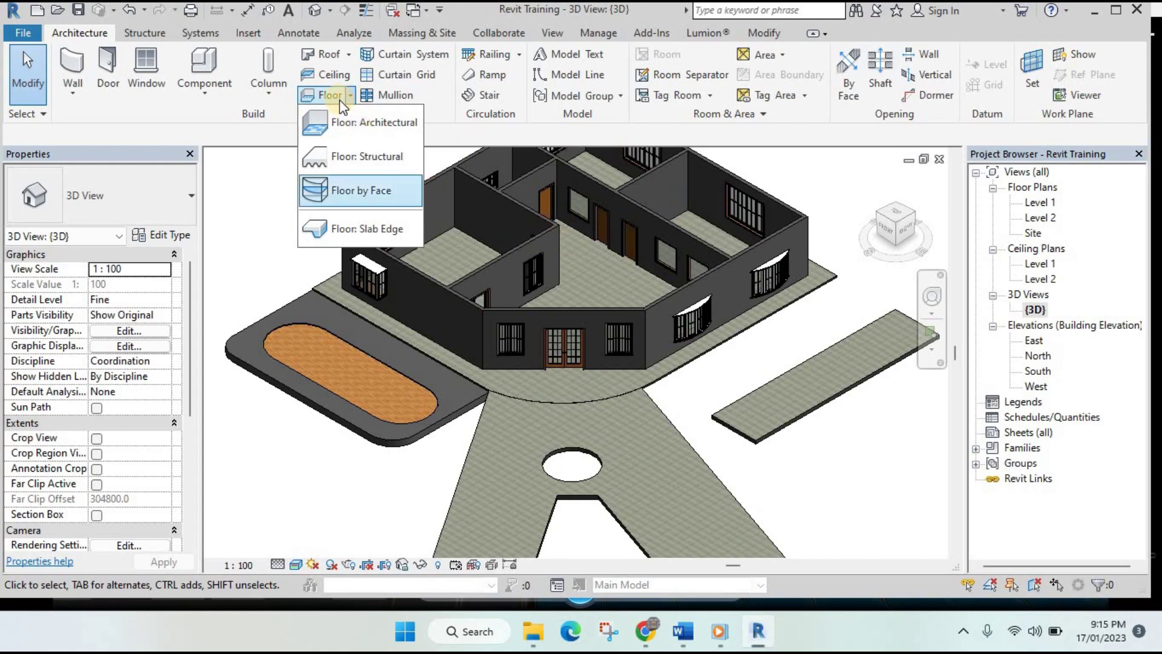
pyautogui.press('Escape')
pyautogui.scroll(-5, 533, 254)
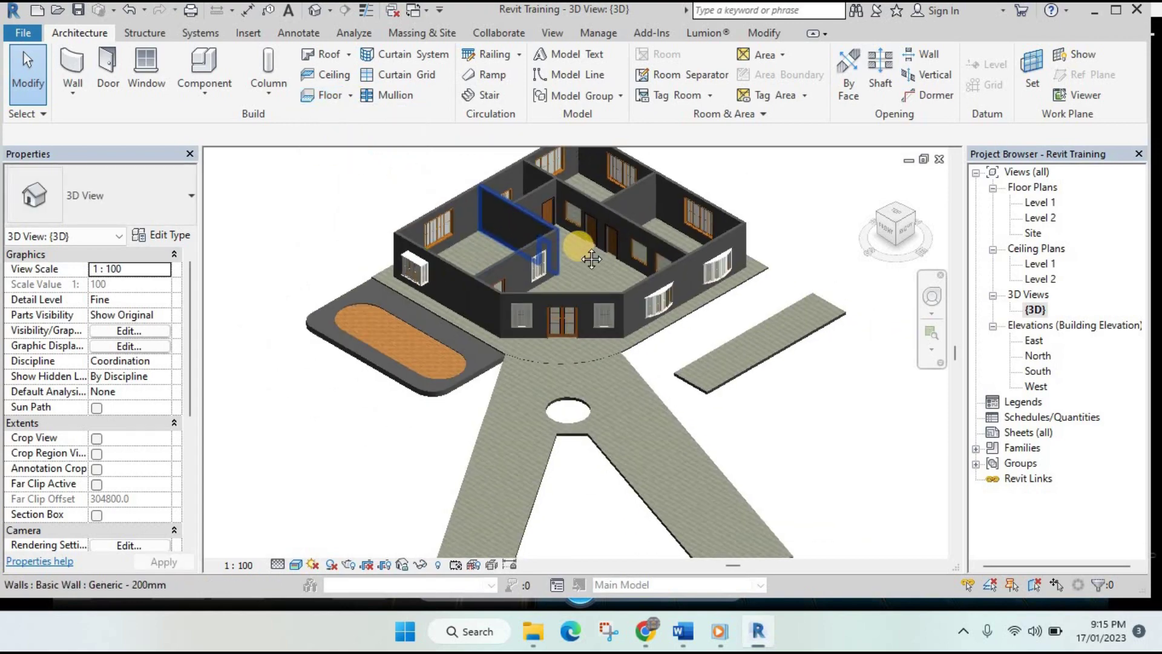
pyautogui.scroll(2, 568, 299)
pyautogui.scroll(2, 570, 286)
pyautogui.scroll(1, 577, 291)
pyautogui.scroll(1, 576, 290)
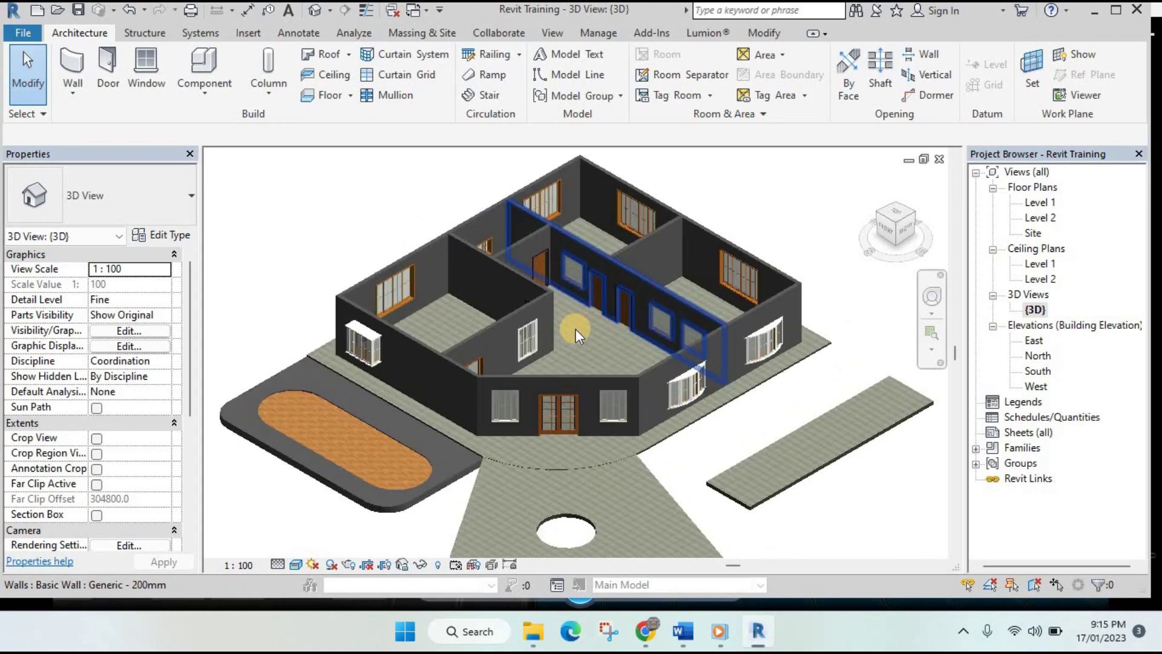
pyautogui.scroll(-2, 575, 328)
pyautogui.scroll(2, 607, 299)
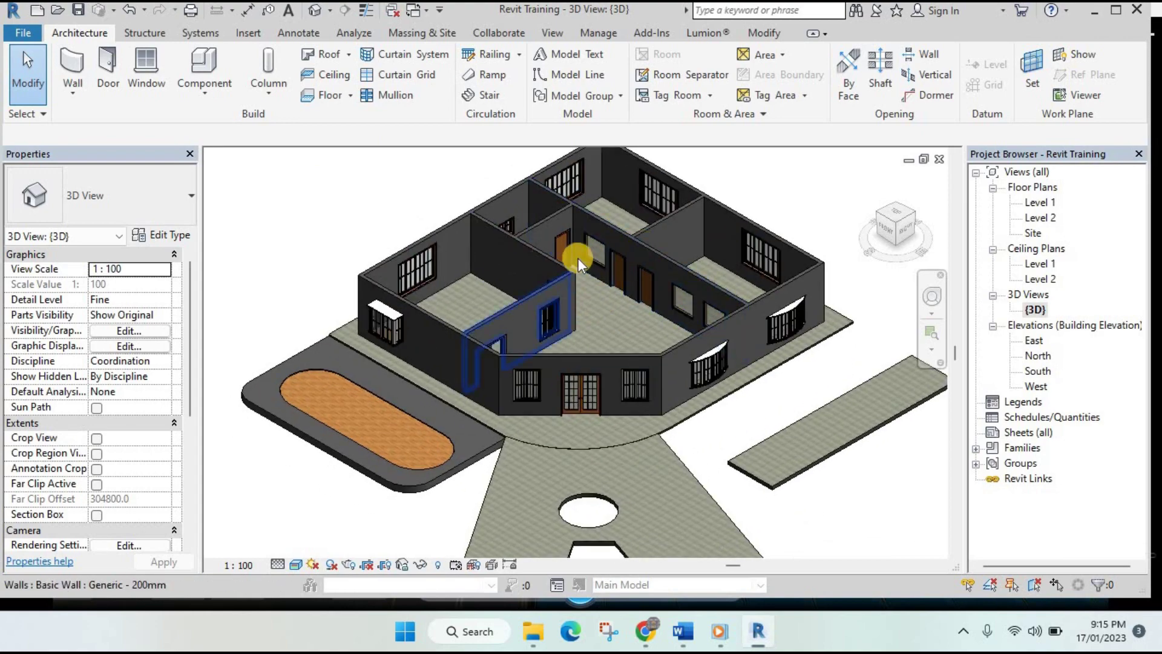
pyautogui.moveTo(609, 290)
pyautogui.mouseDown(button='middle')
pyautogui.moveTo(588, 330)
pyautogui.moveTo(646, 303)
pyautogui.mouseUp(button='middle')
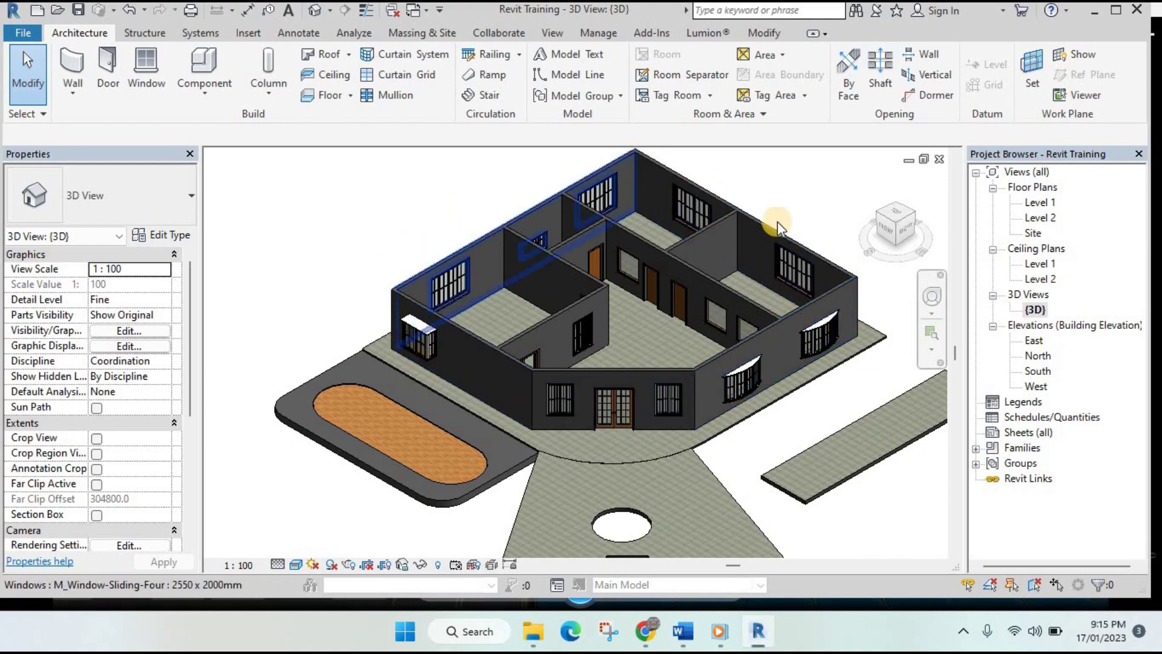
pyautogui.scroll(3, 548, 342)
pyautogui.scroll(-2, 666, 321)
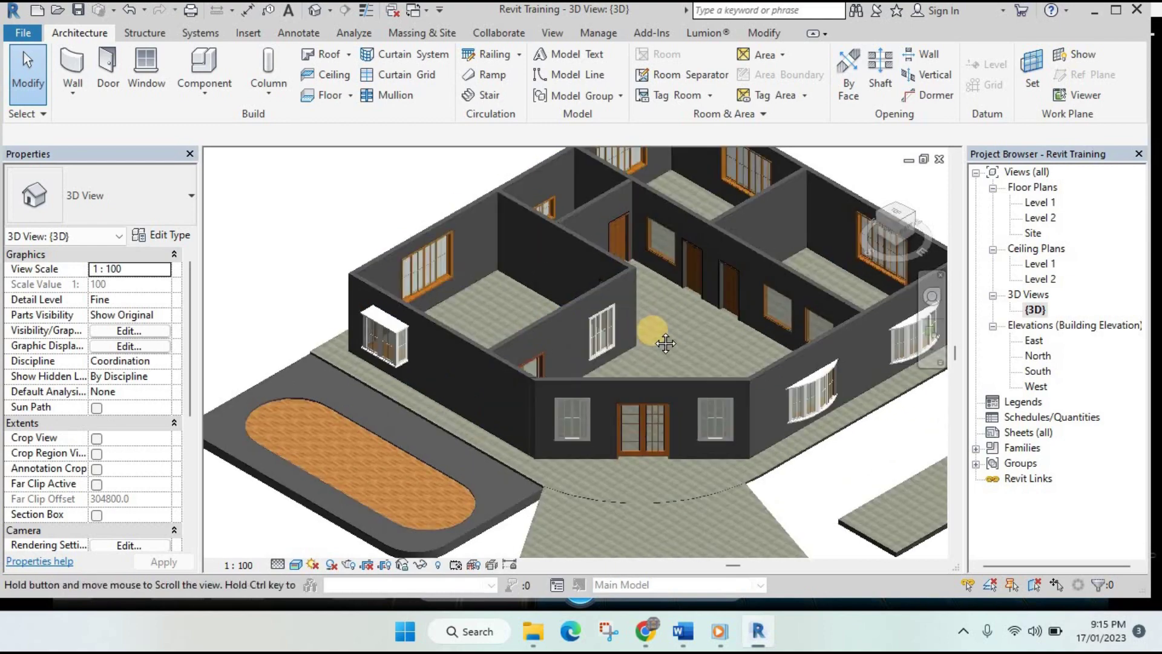
pyautogui.scroll(1, 602, 332)
pyautogui.scroll(-2, 602, 331)
pyautogui.scroll(1, 648, 328)
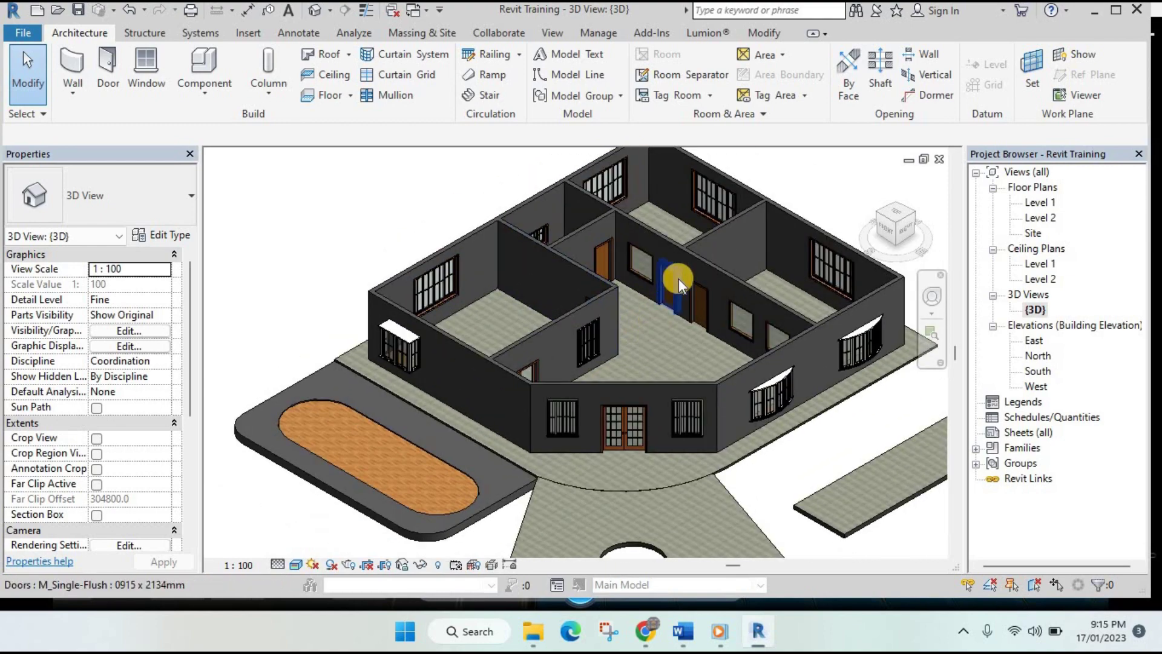
pyautogui.scroll(1, 653, 302)
pyautogui.scroll(-1, 569, 311)
pyautogui.scroll(-1, 430, 271)
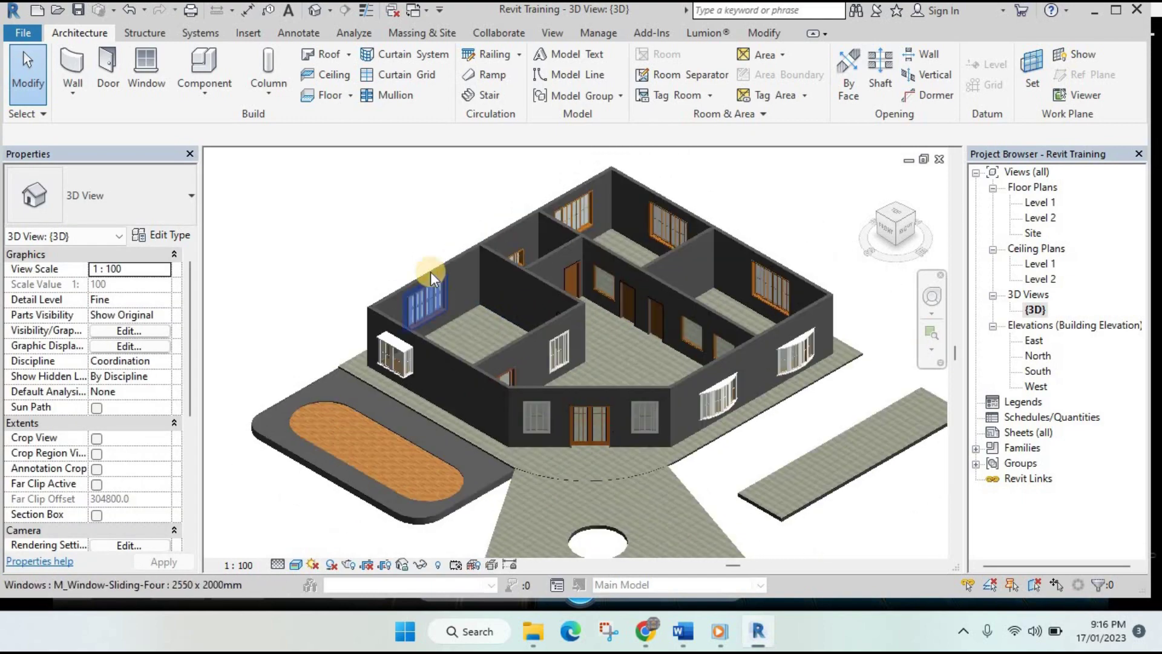